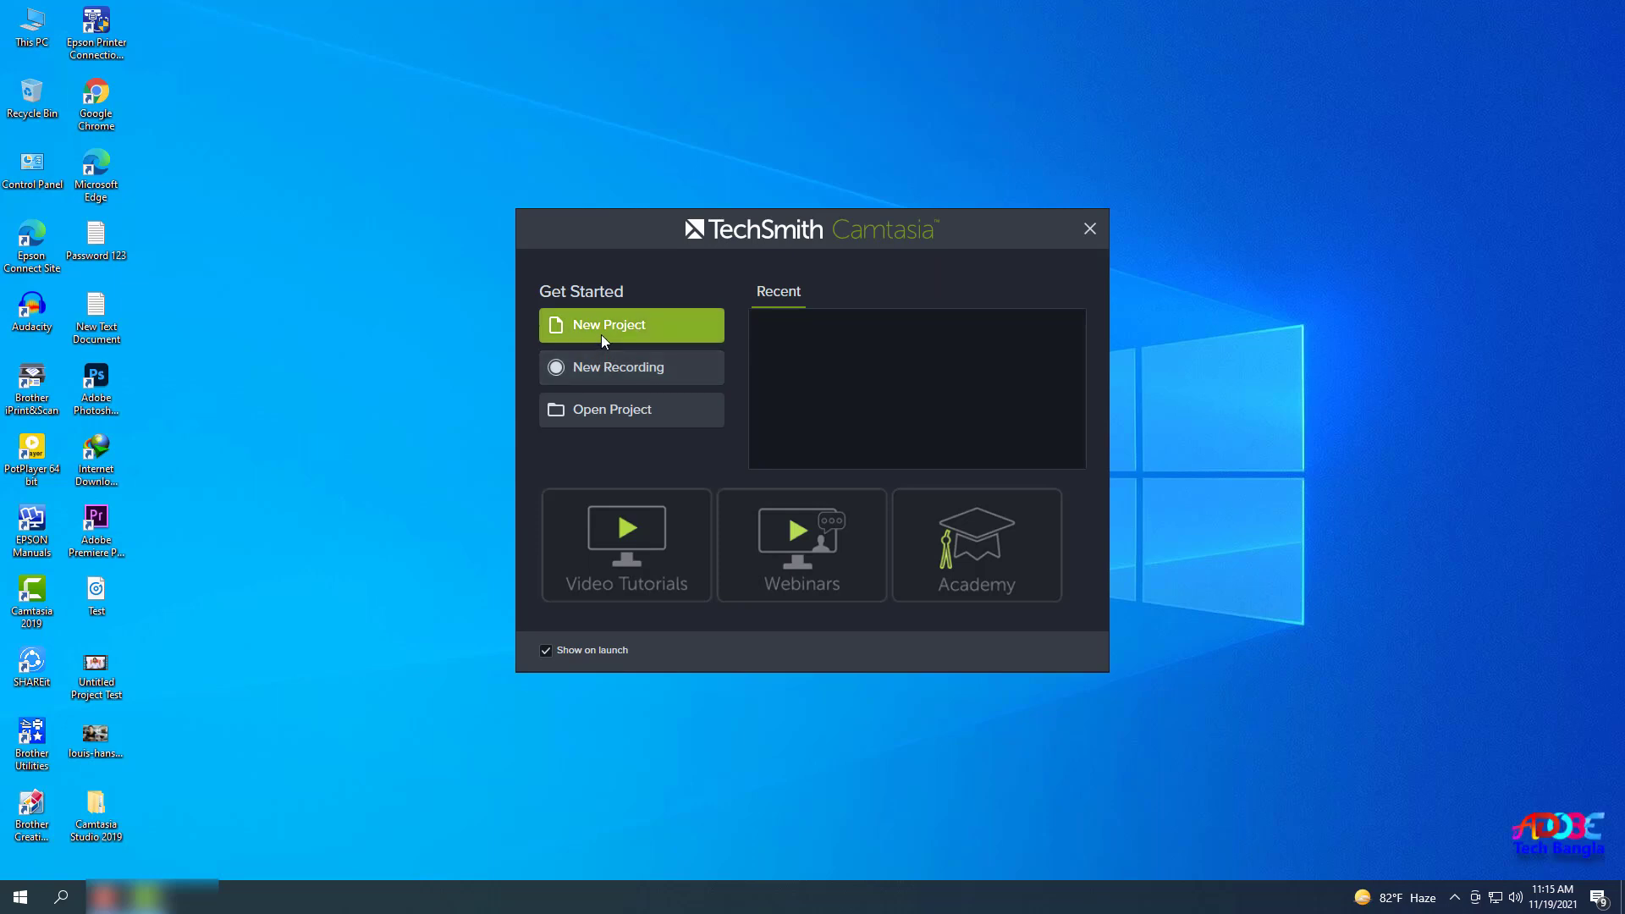
# Start a new untitled project from the welcome screen, then open the Recorder and minimize it.
pyautogui.click(601, 333)
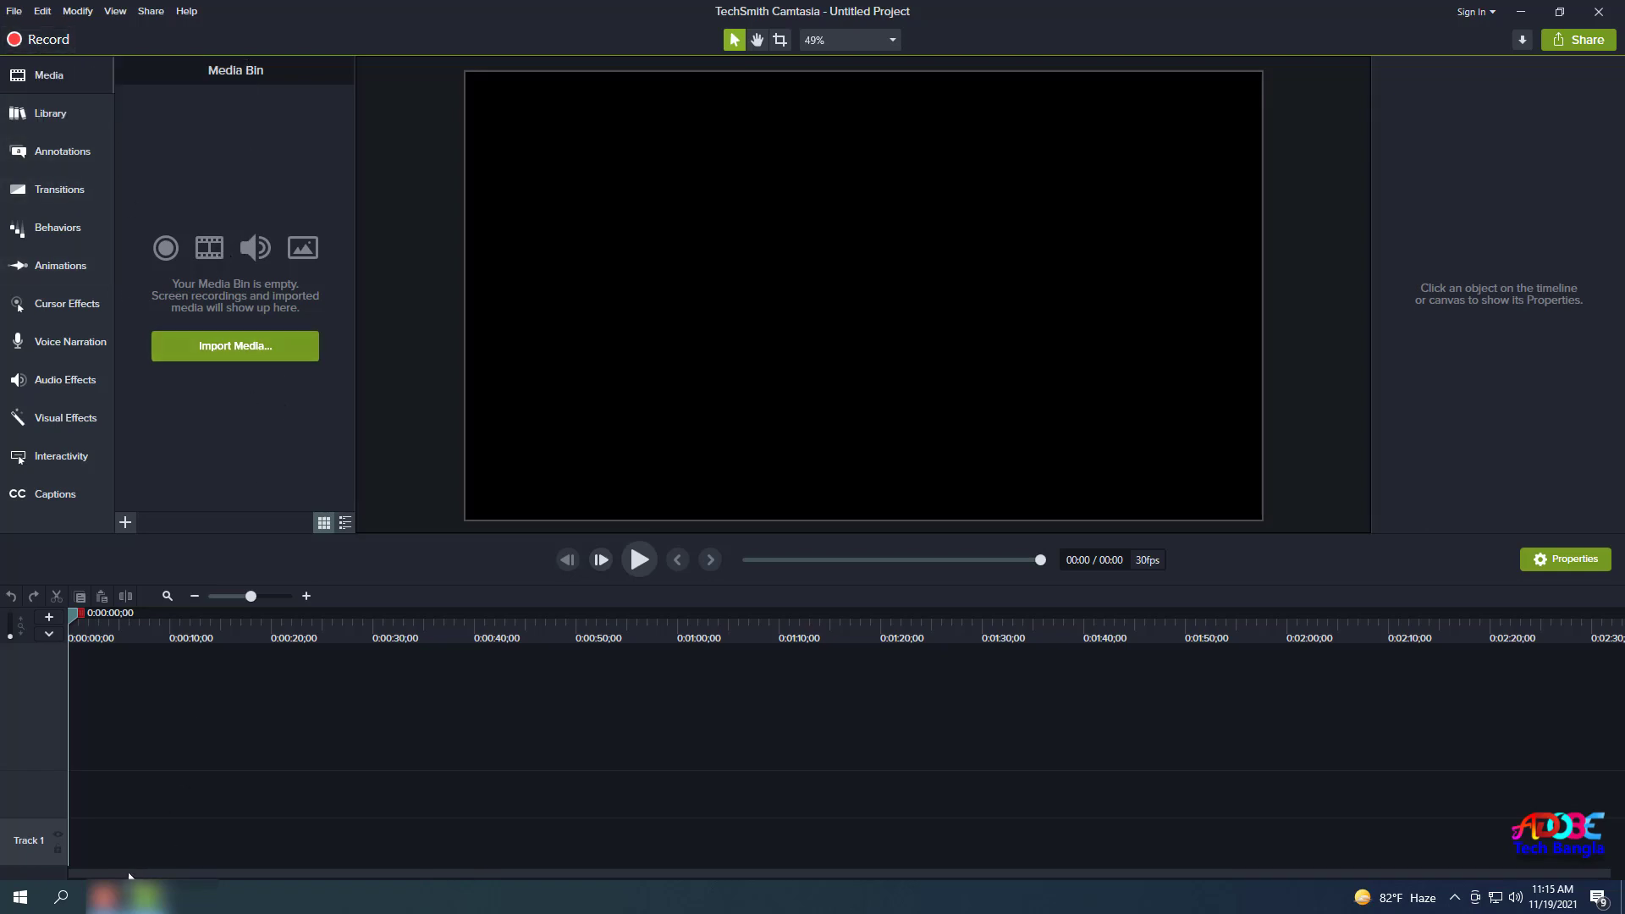
pyautogui.click(108, 898)
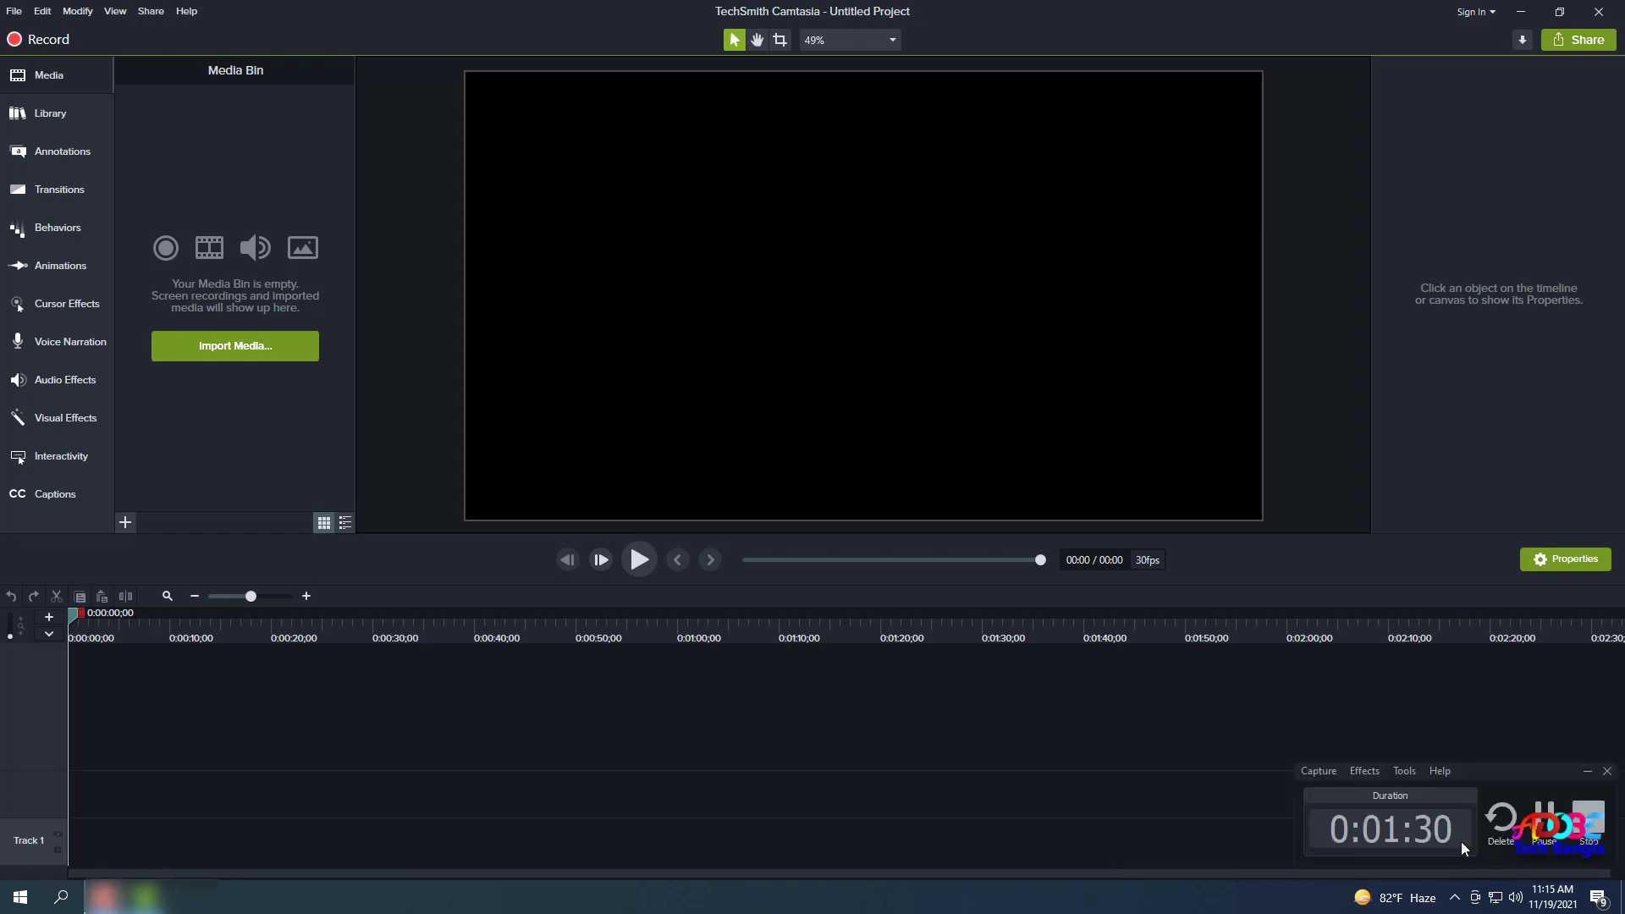
pyautogui.click(1588, 772)
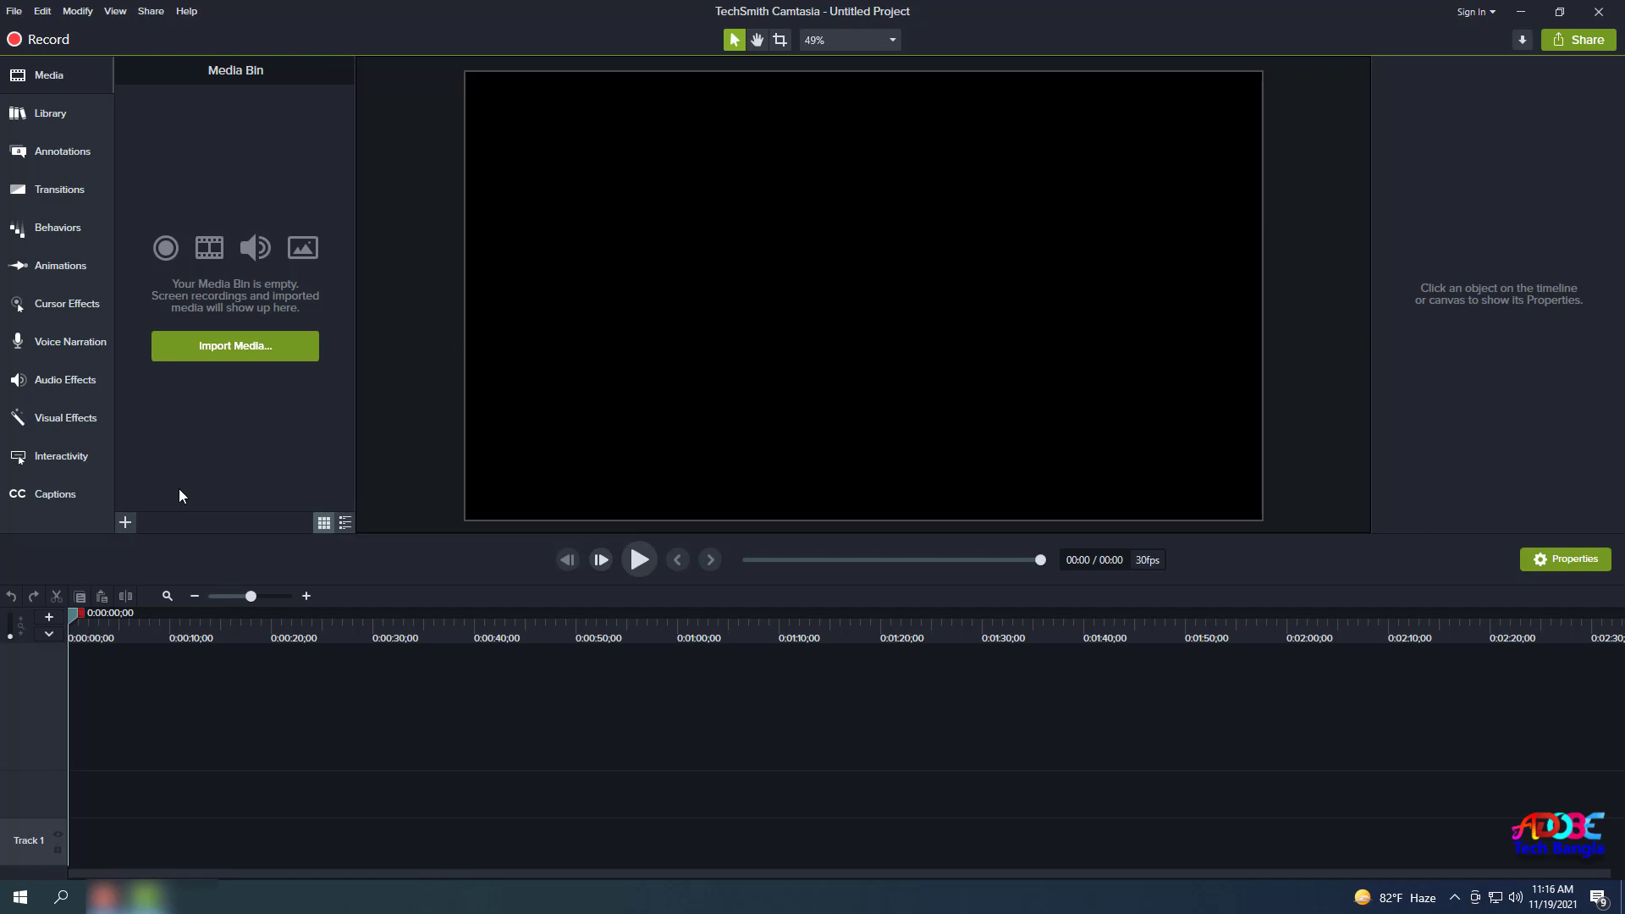
# Import the Untitled Project Test video and the louis-hansel coffee-bar photo into the Media Bin.
pyautogui.click(231, 349)
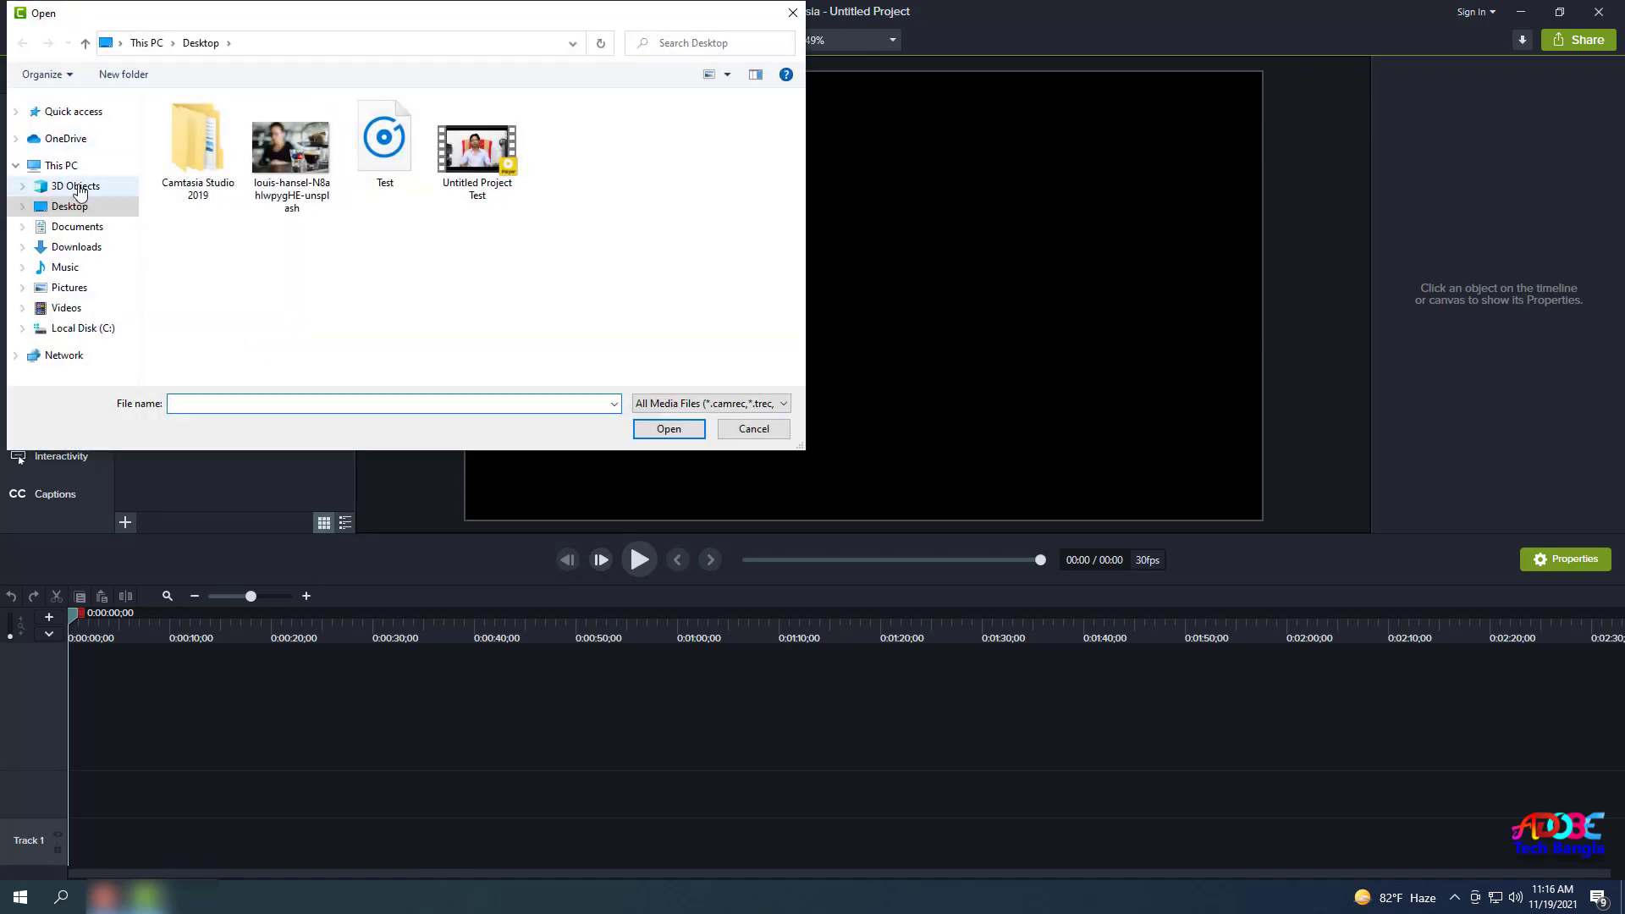
pyautogui.doubleClick(467, 167)
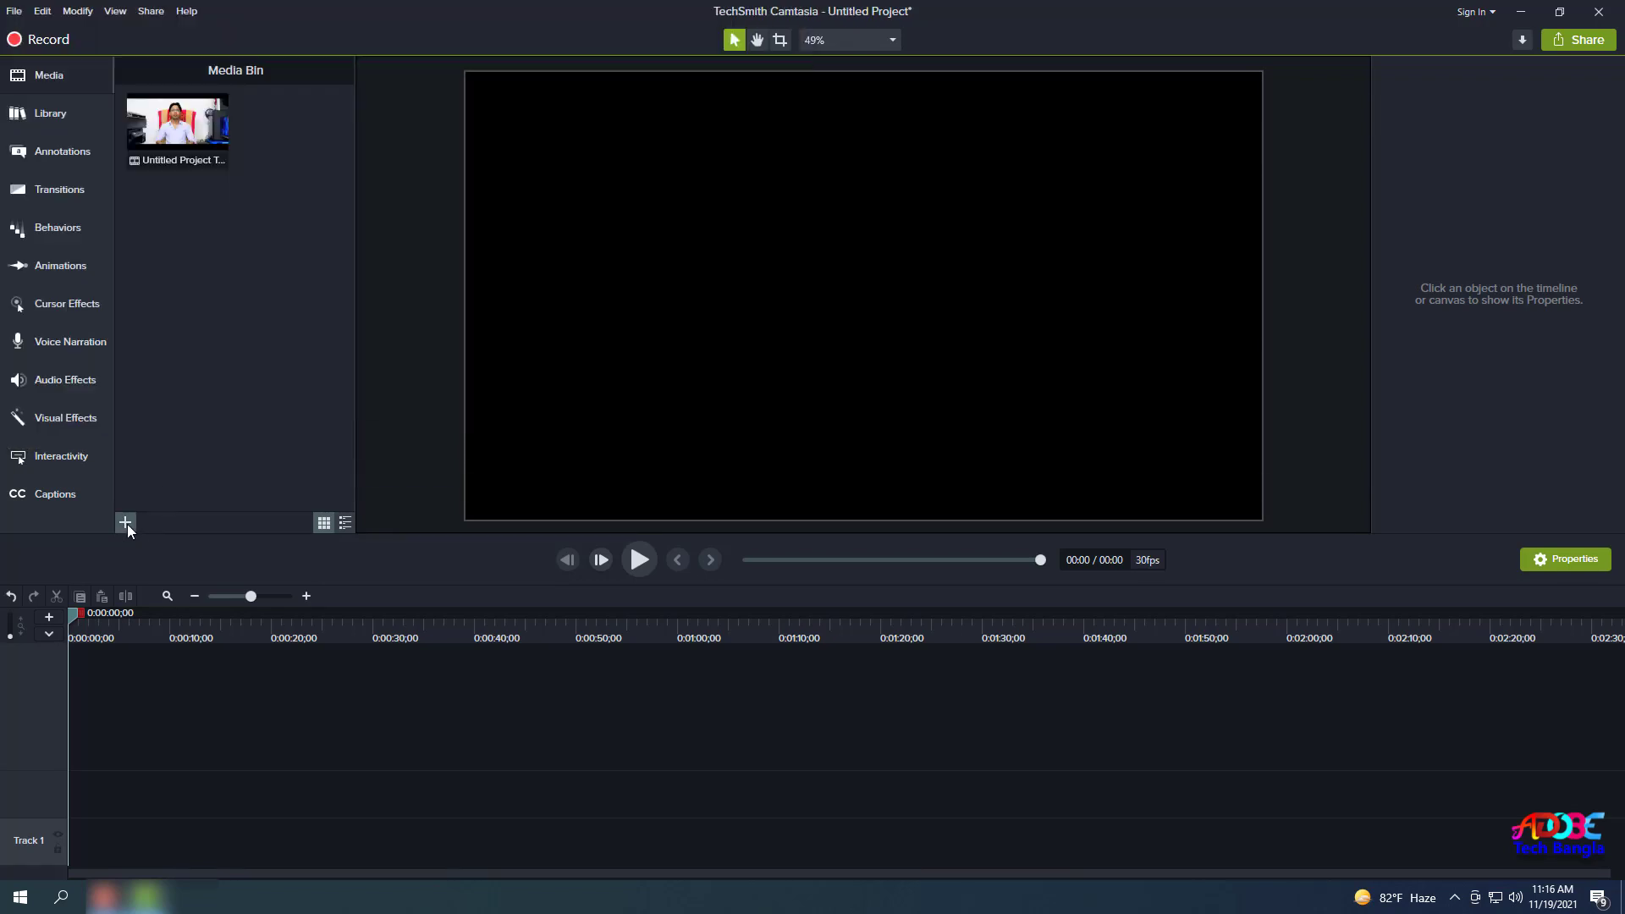
pyautogui.click(127, 524)
pyautogui.click(159, 465)
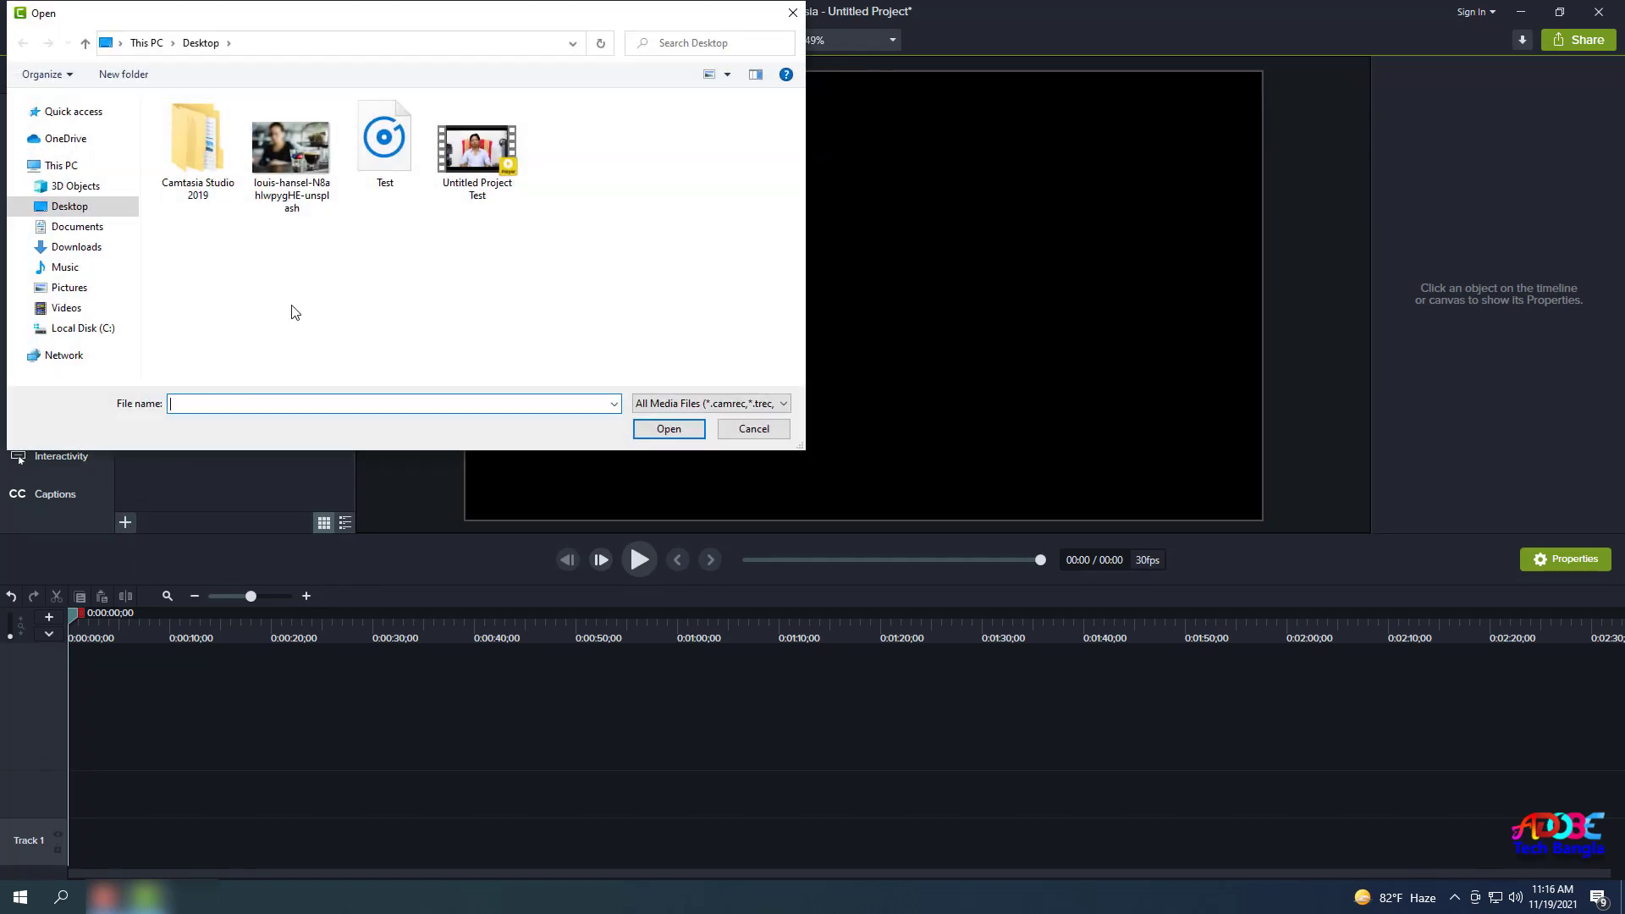
pyautogui.doubleClick(292, 161)
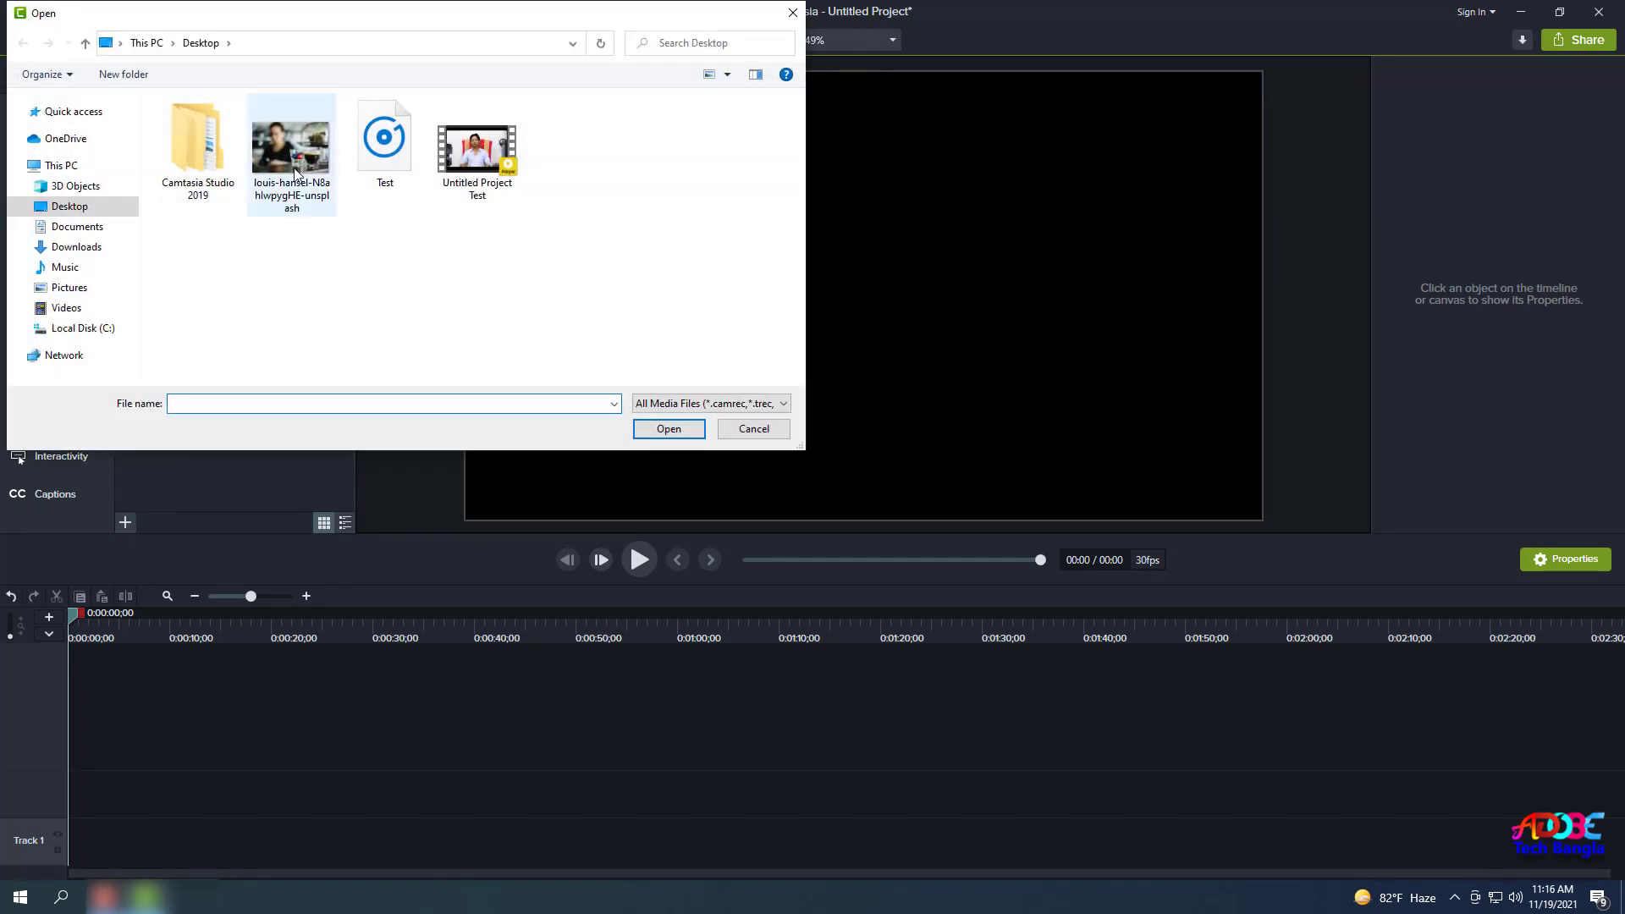
# Import Test.mp3 into the Media Bin and select it.
pyautogui.click(126, 523)
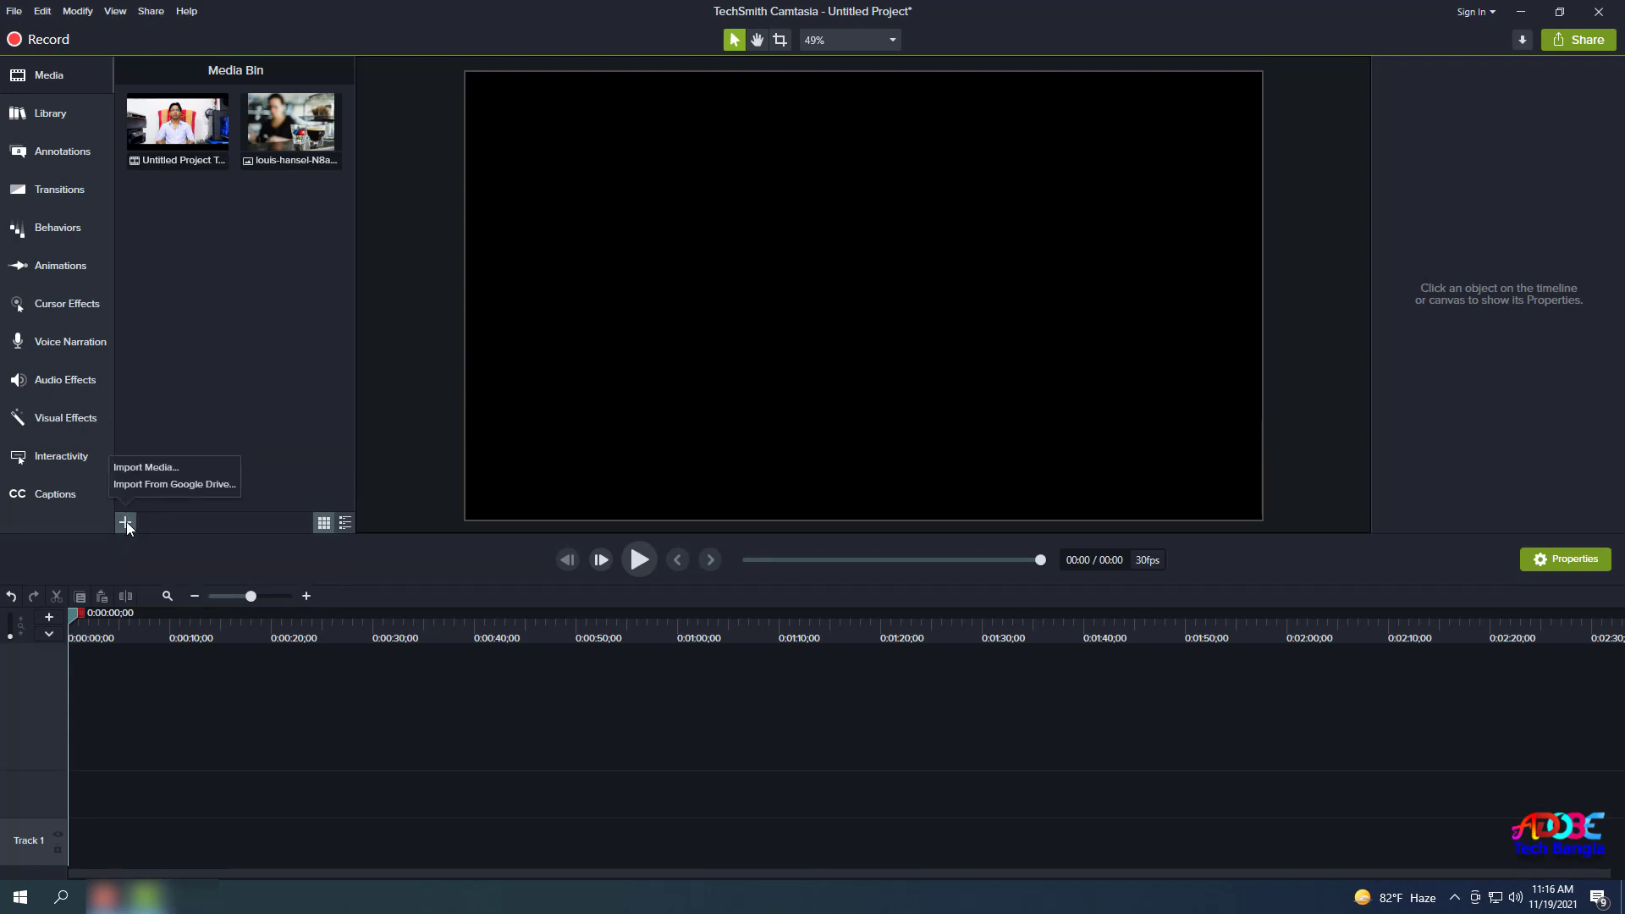
pyautogui.click(164, 471)
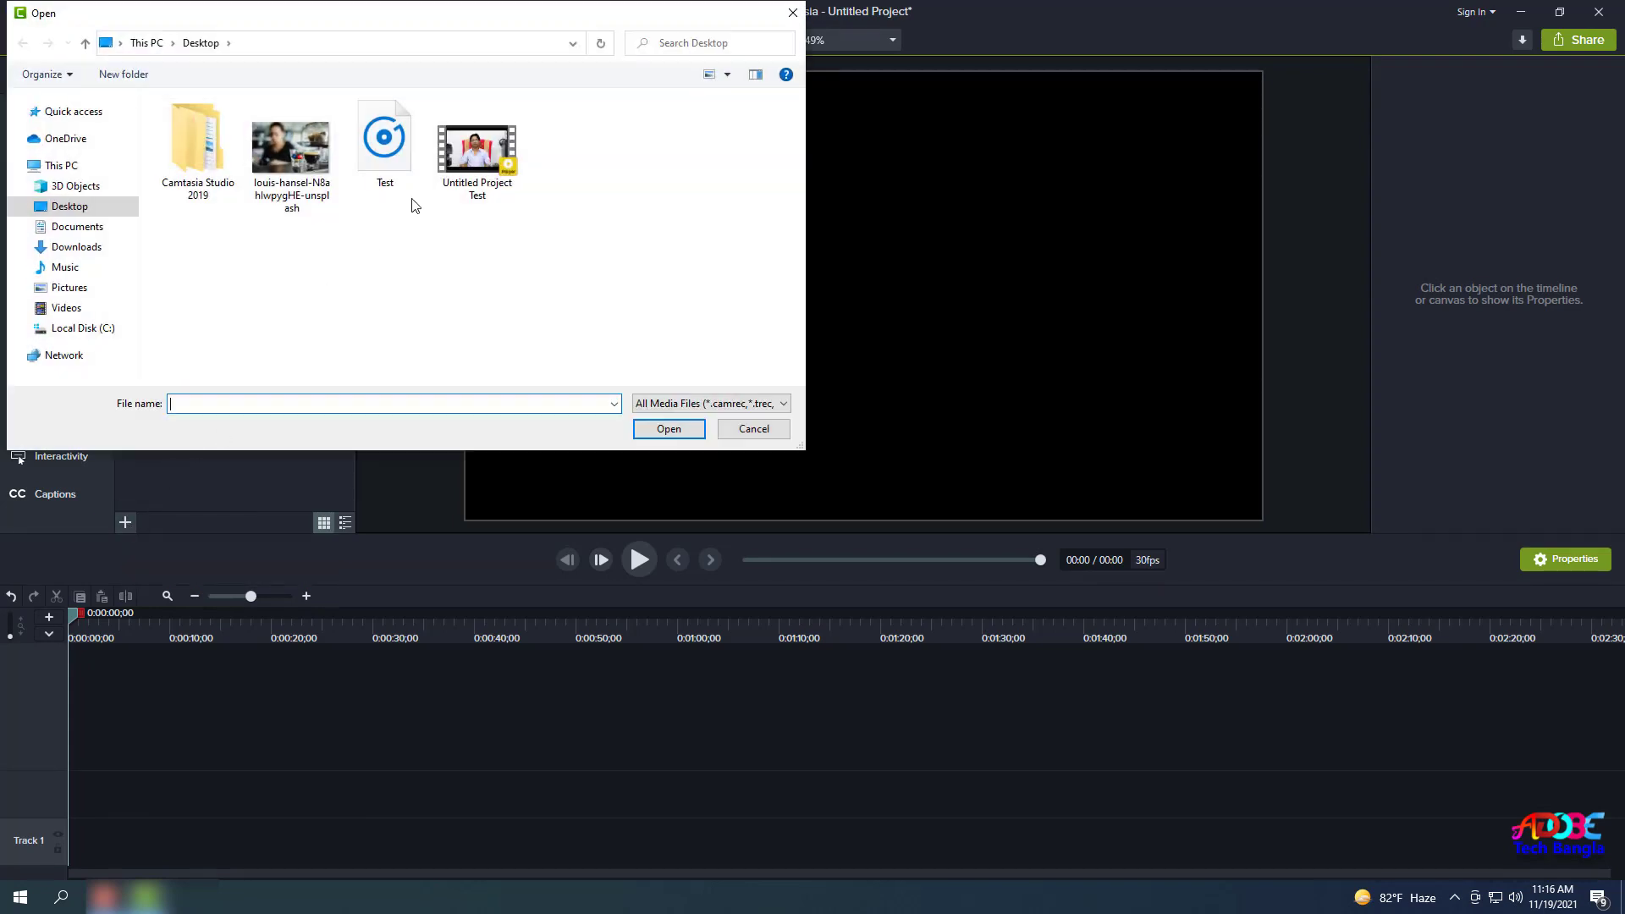
pyautogui.click(398, 156)
pyautogui.doubleClick(397, 156)
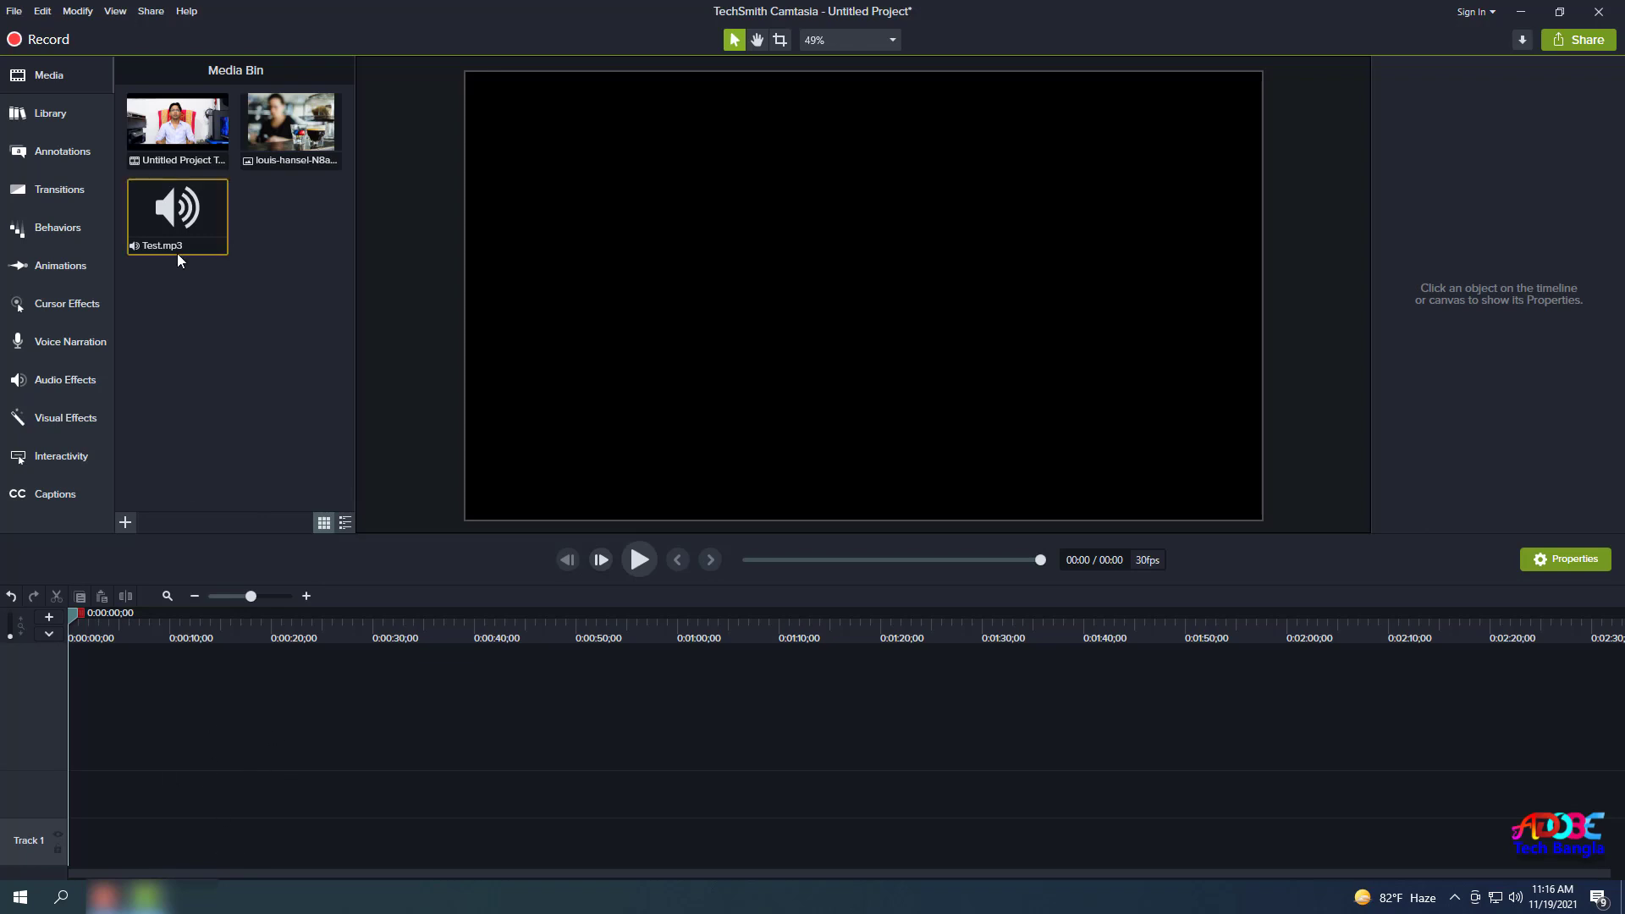
pyautogui.click(188, 179)
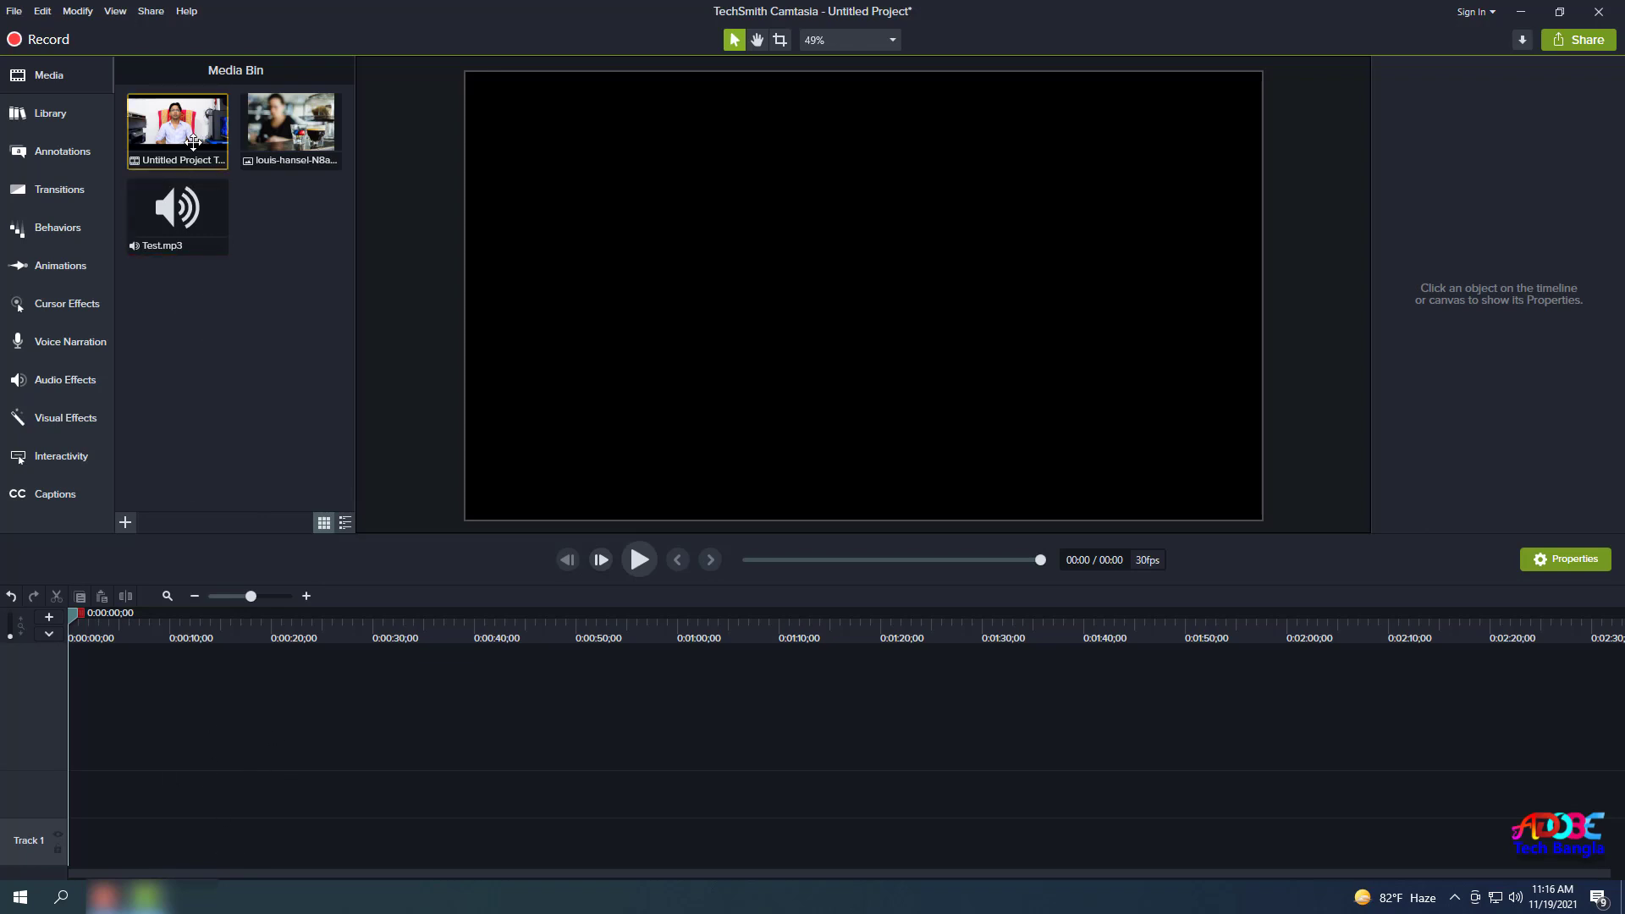
# Place the video, Test.mp3 and the coffee photo on Tracks 1–3 of the timeline.
pyautogui.moveTo(182, 136); pyautogui.dragTo(83, 846)
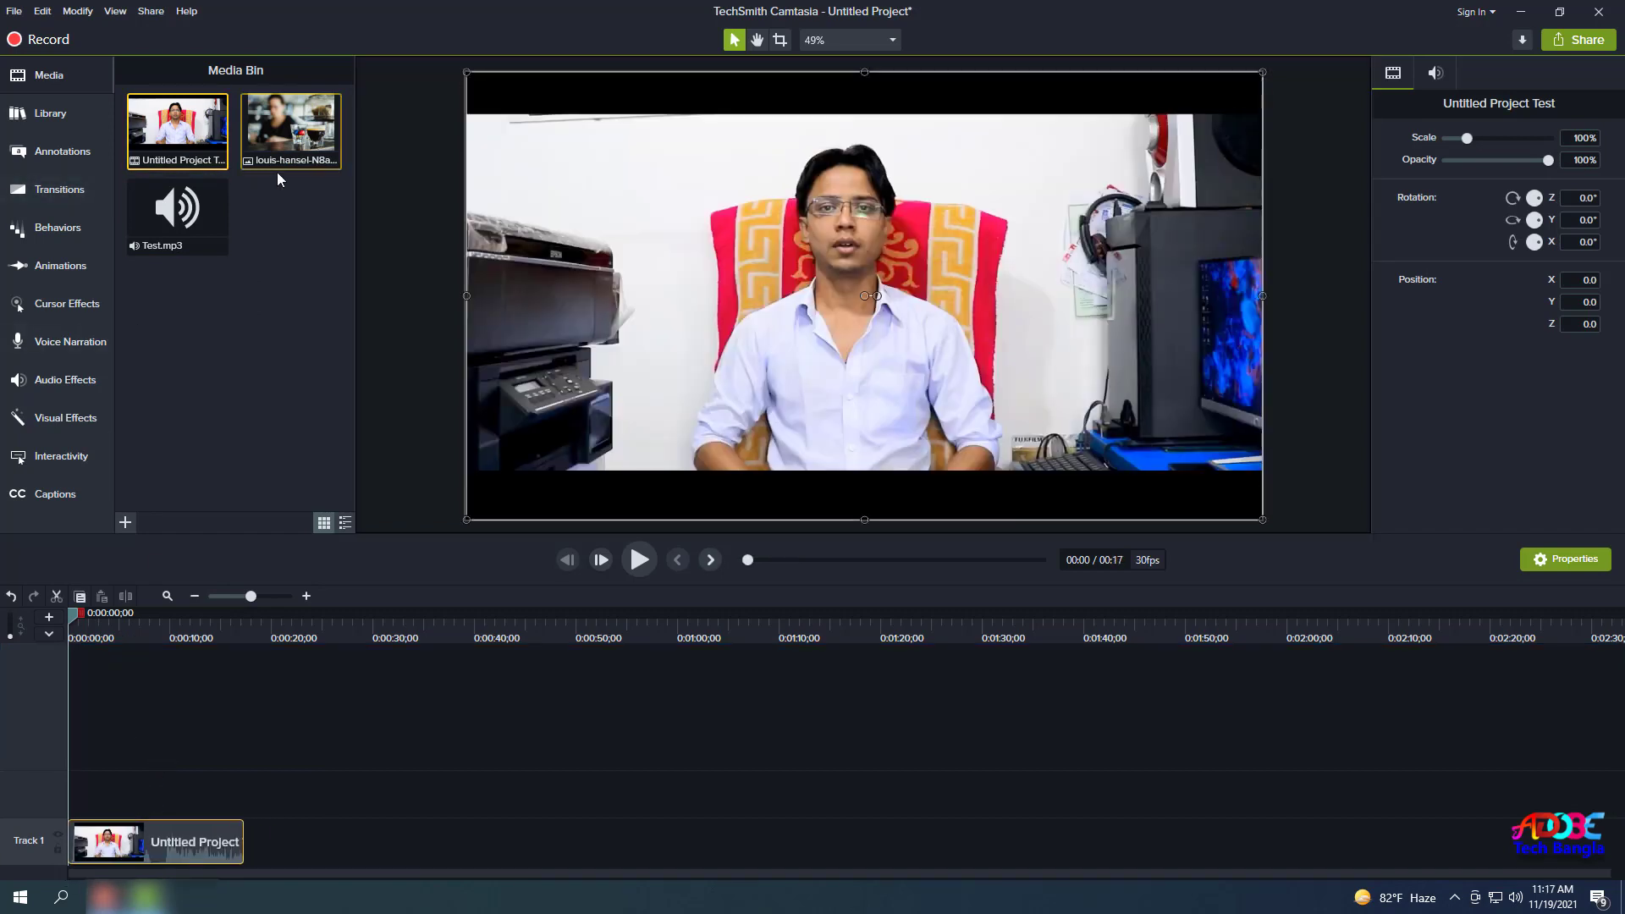
pyautogui.moveTo(178, 212); pyautogui.dragTo(74, 783)
pyautogui.moveTo(290, 132); pyautogui.dragTo(144, 745)
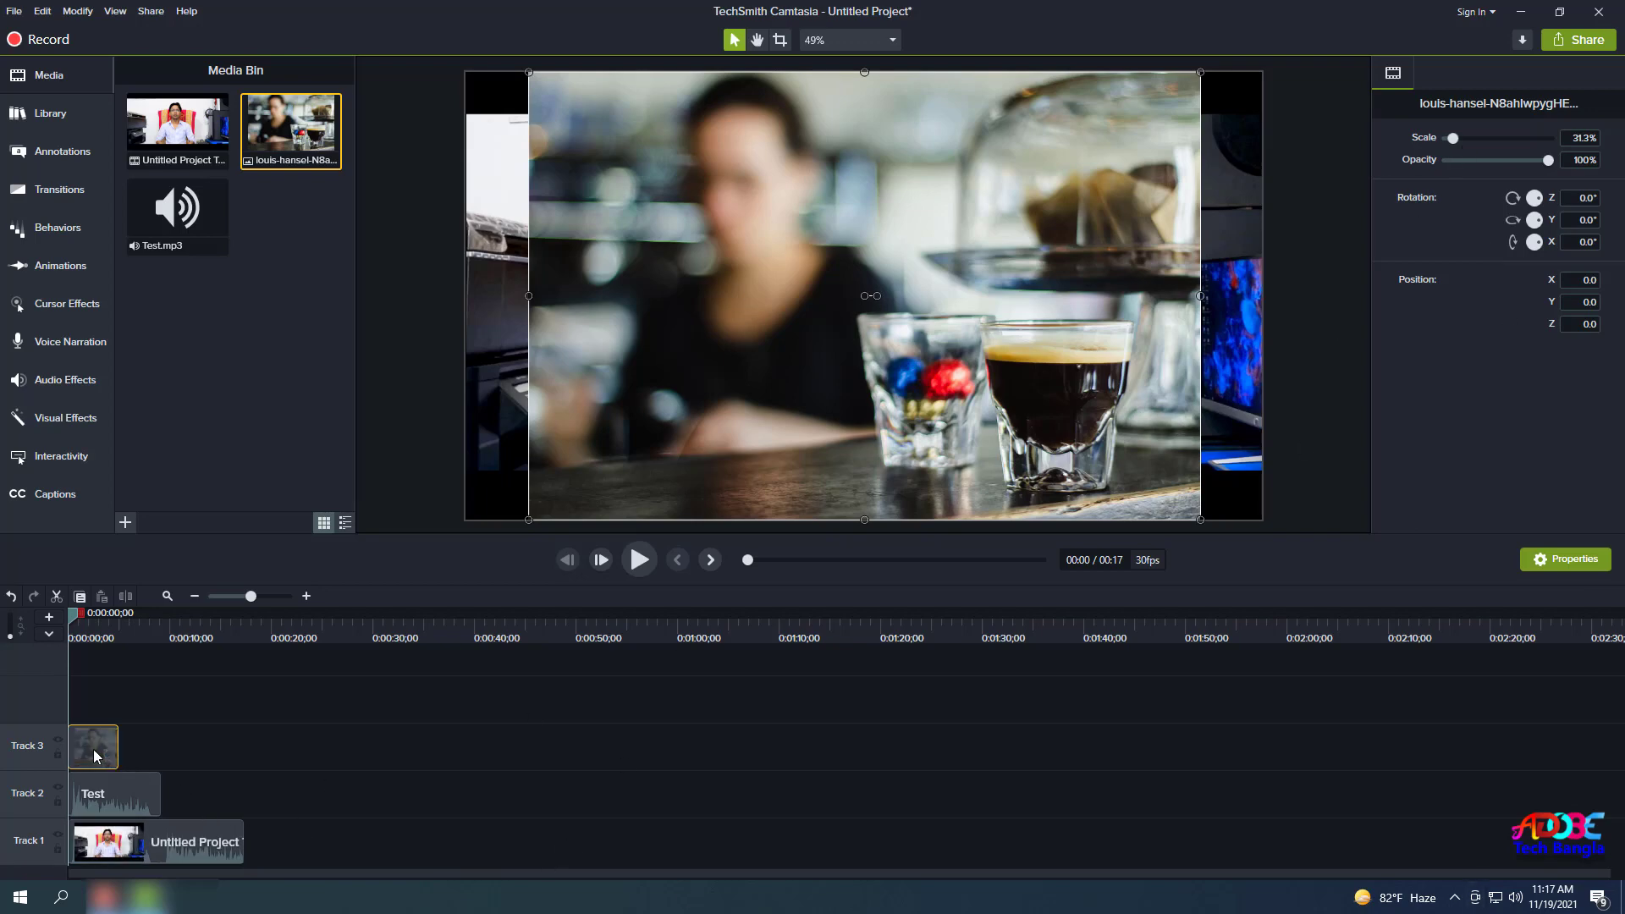
pyautogui.moveTo(81, 751)
pyautogui.mouseDown()
pyautogui.moveTo(100, 756)
pyautogui.moveTo(79, 752)
pyautogui.mouseUp()
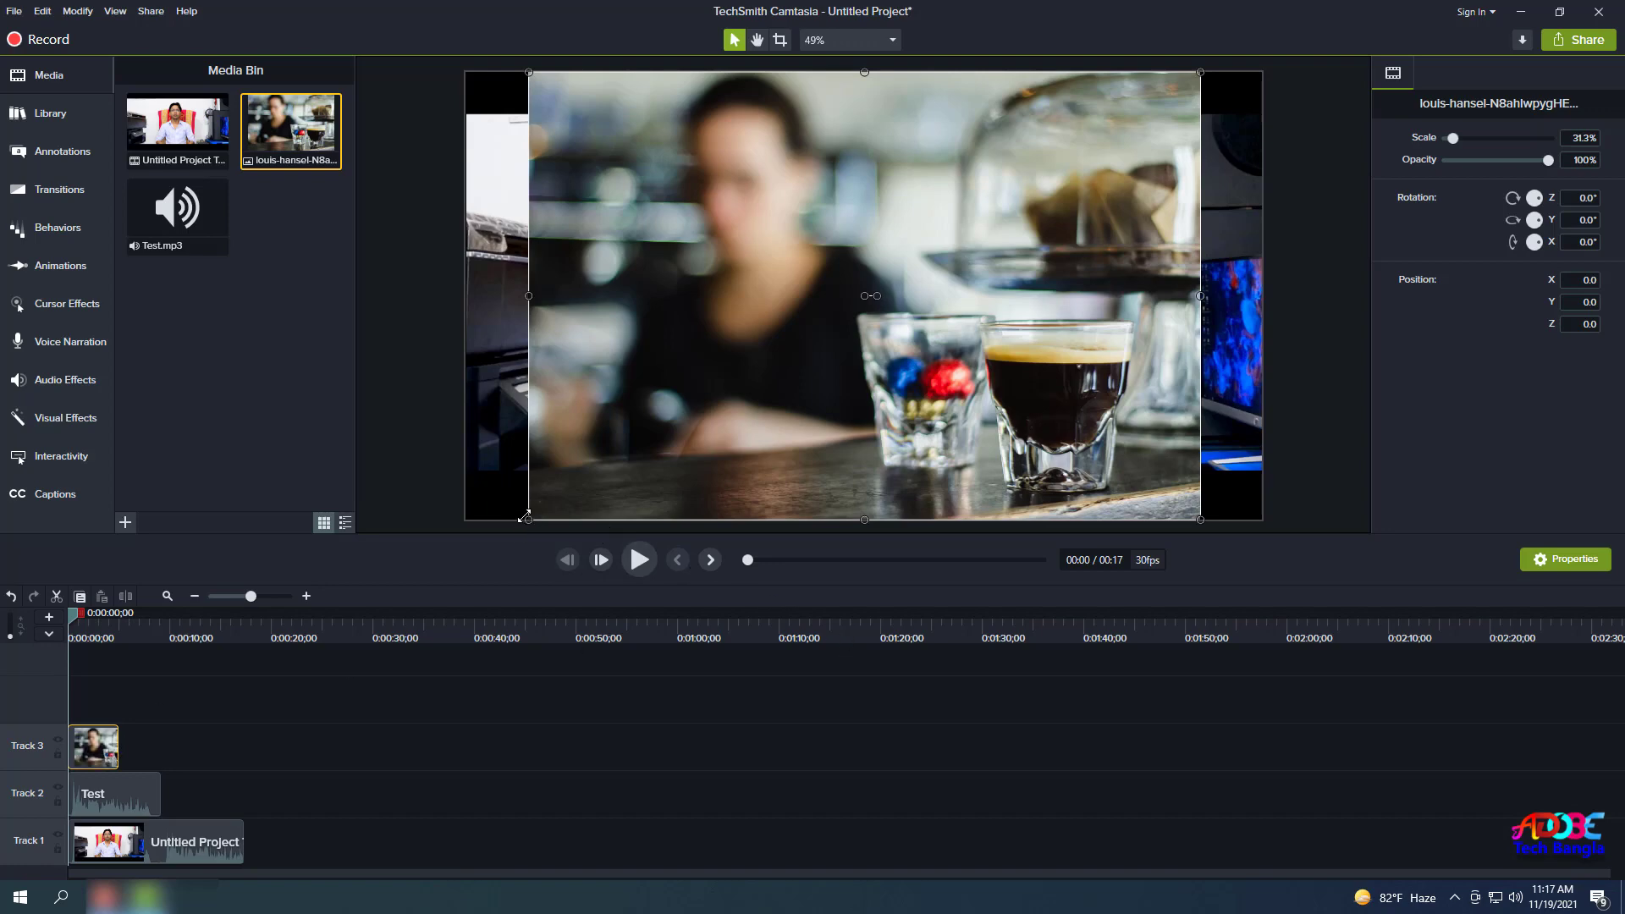
pyautogui.click(130, 519)
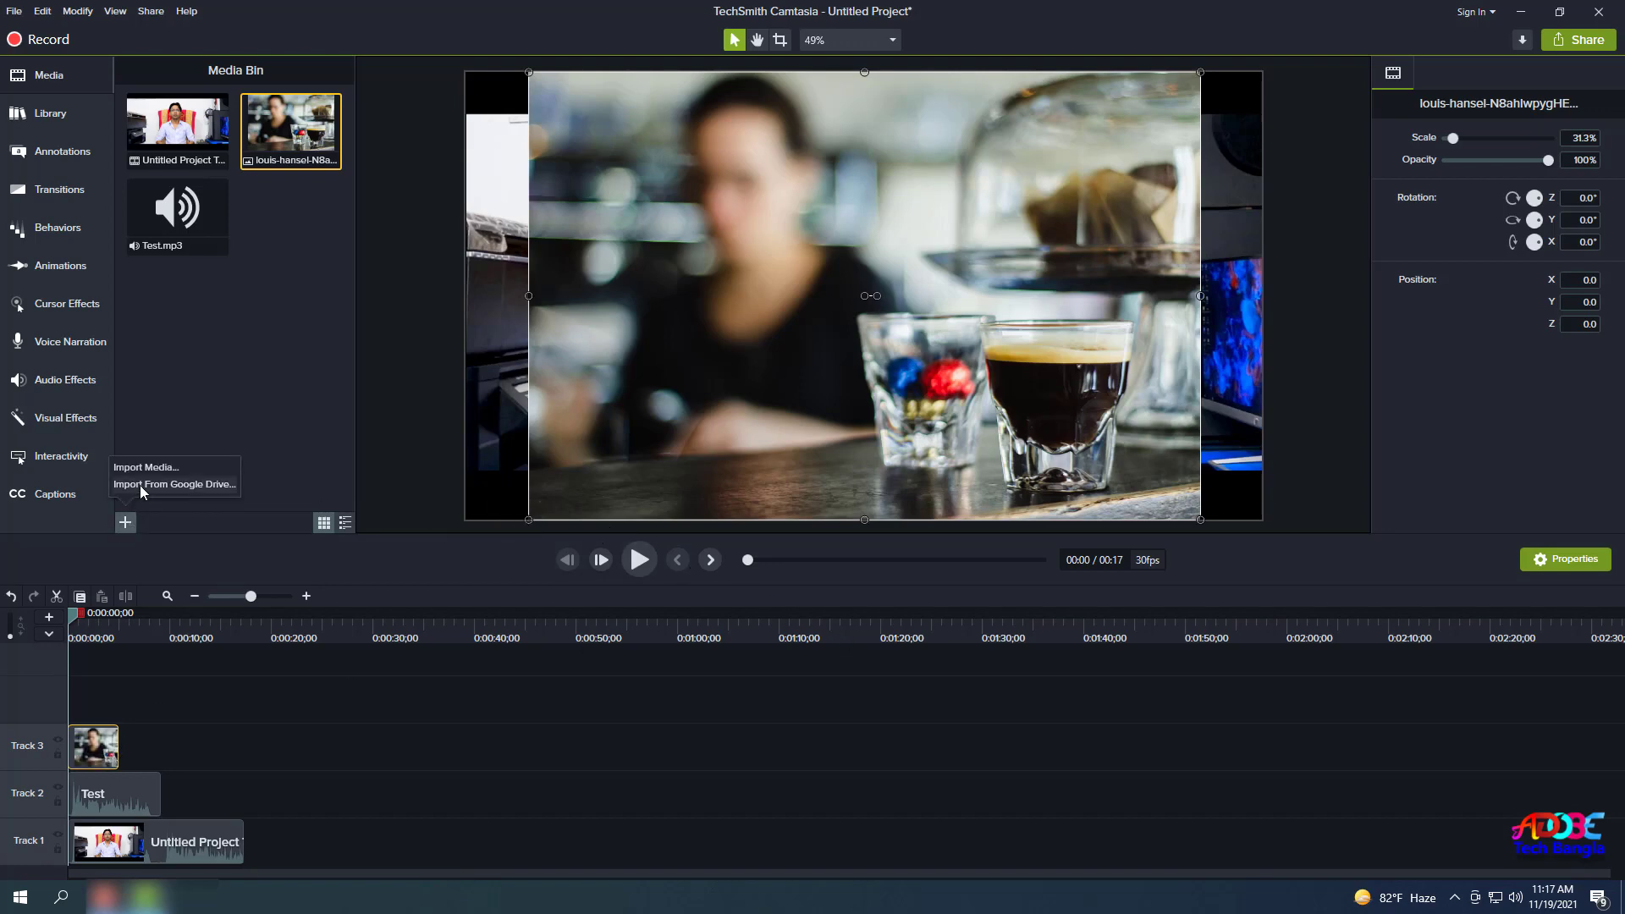
pyautogui.click(145, 468)
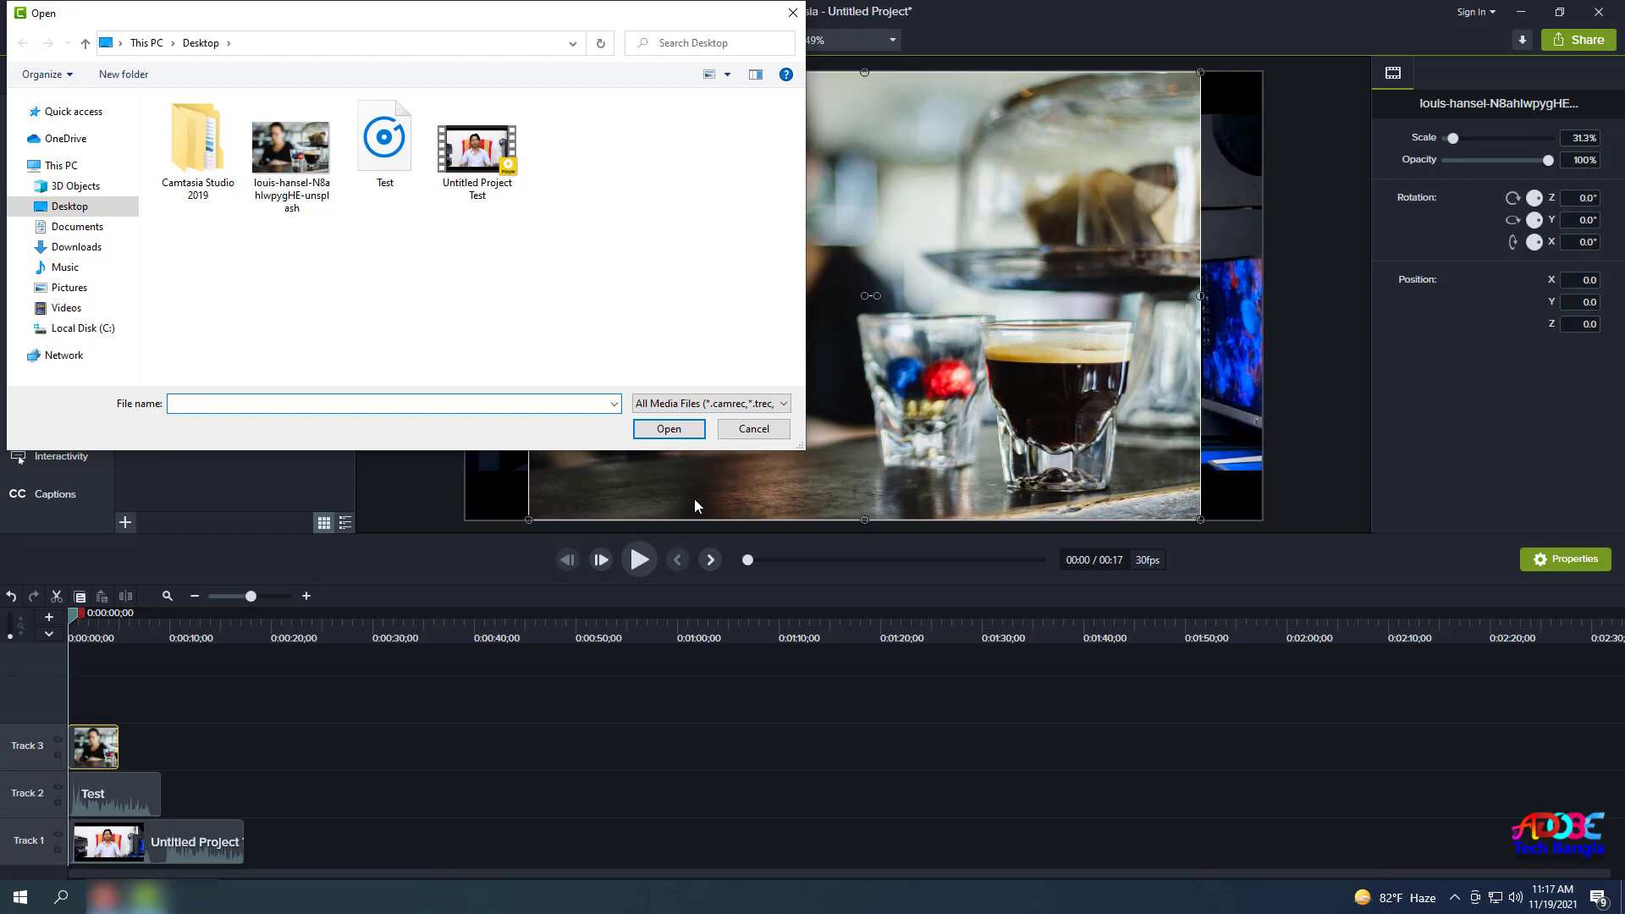
pyautogui.click(745, 430)
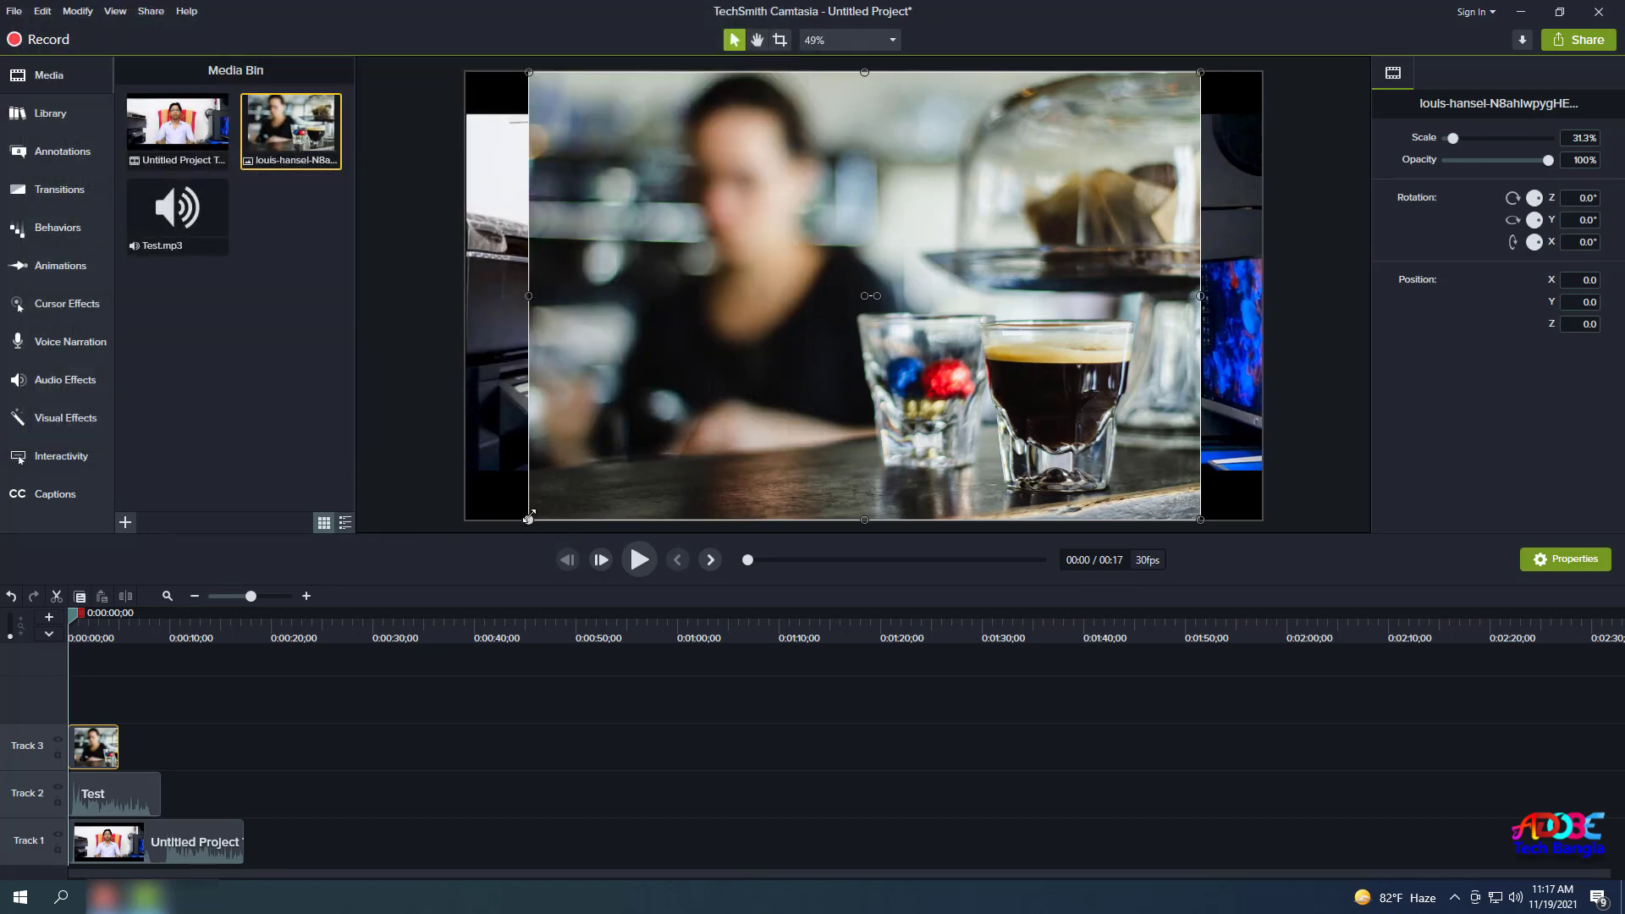
# Shrink the coffee photo to a 4.5% inset tucked into the canvas's top-right corner.
pyautogui.moveTo(530, 521); pyautogui.dragTo(1008, 200)
pyautogui.moveTo(1140, 184); pyautogui.dragTo(1216, 127)
pyautogui.click(140, 760)
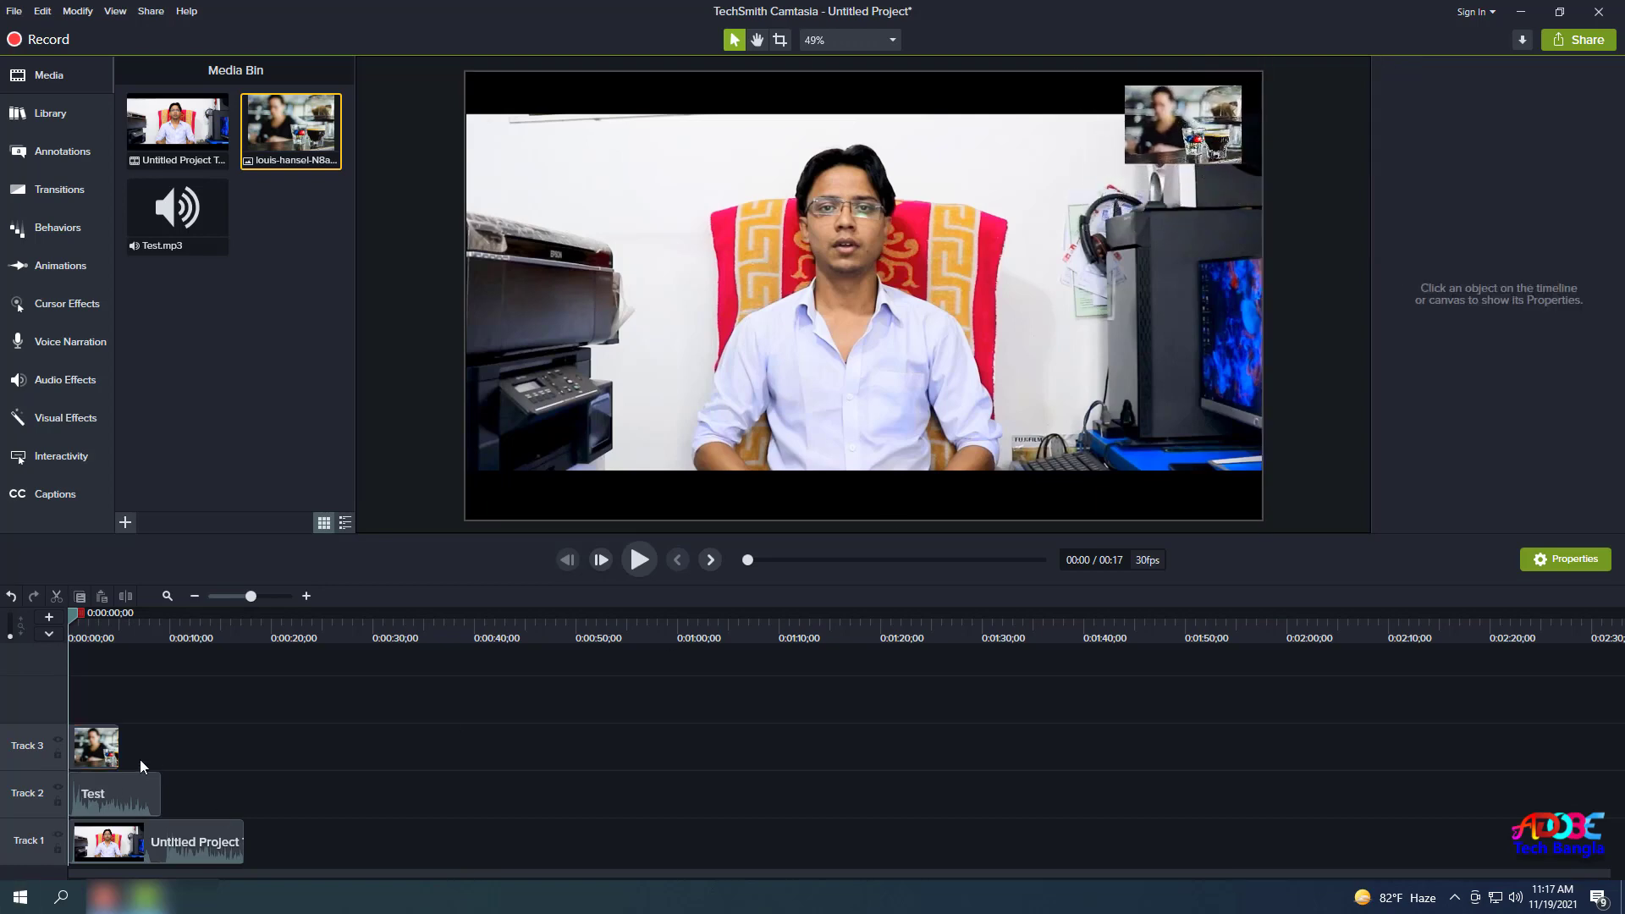
pyautogui.click(101, 751)
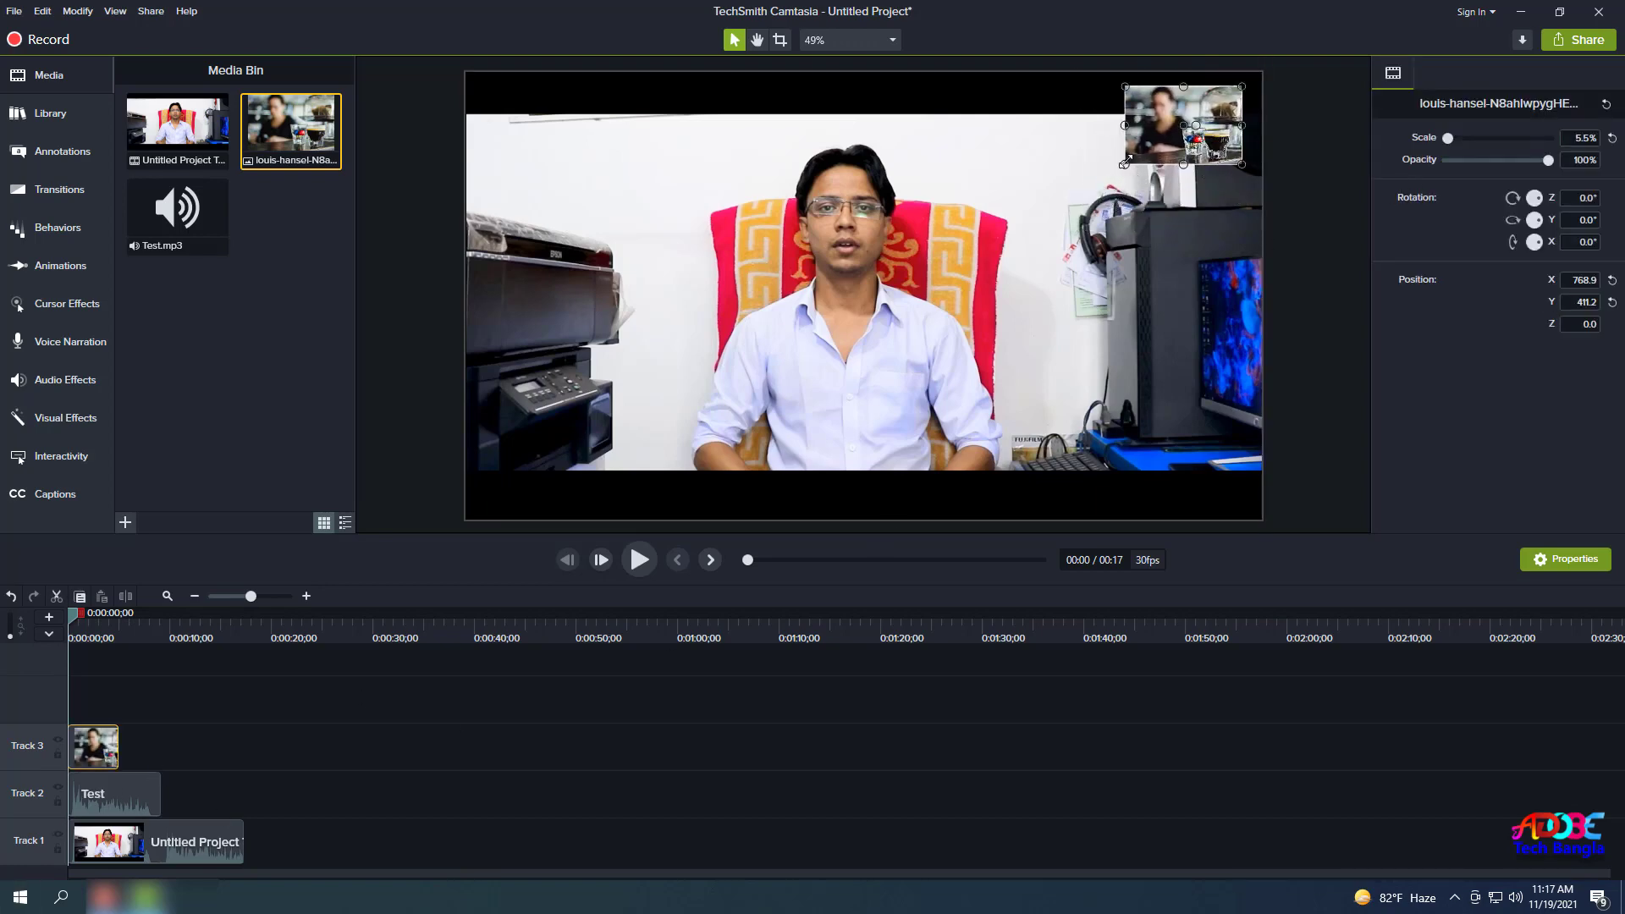
pyautogui.moveTo(1126, 165); pyautogui.dragTo(1345, 146)
pyautogui.moveTo(1201, 126); pyautogui.dragTo(1207, 121)
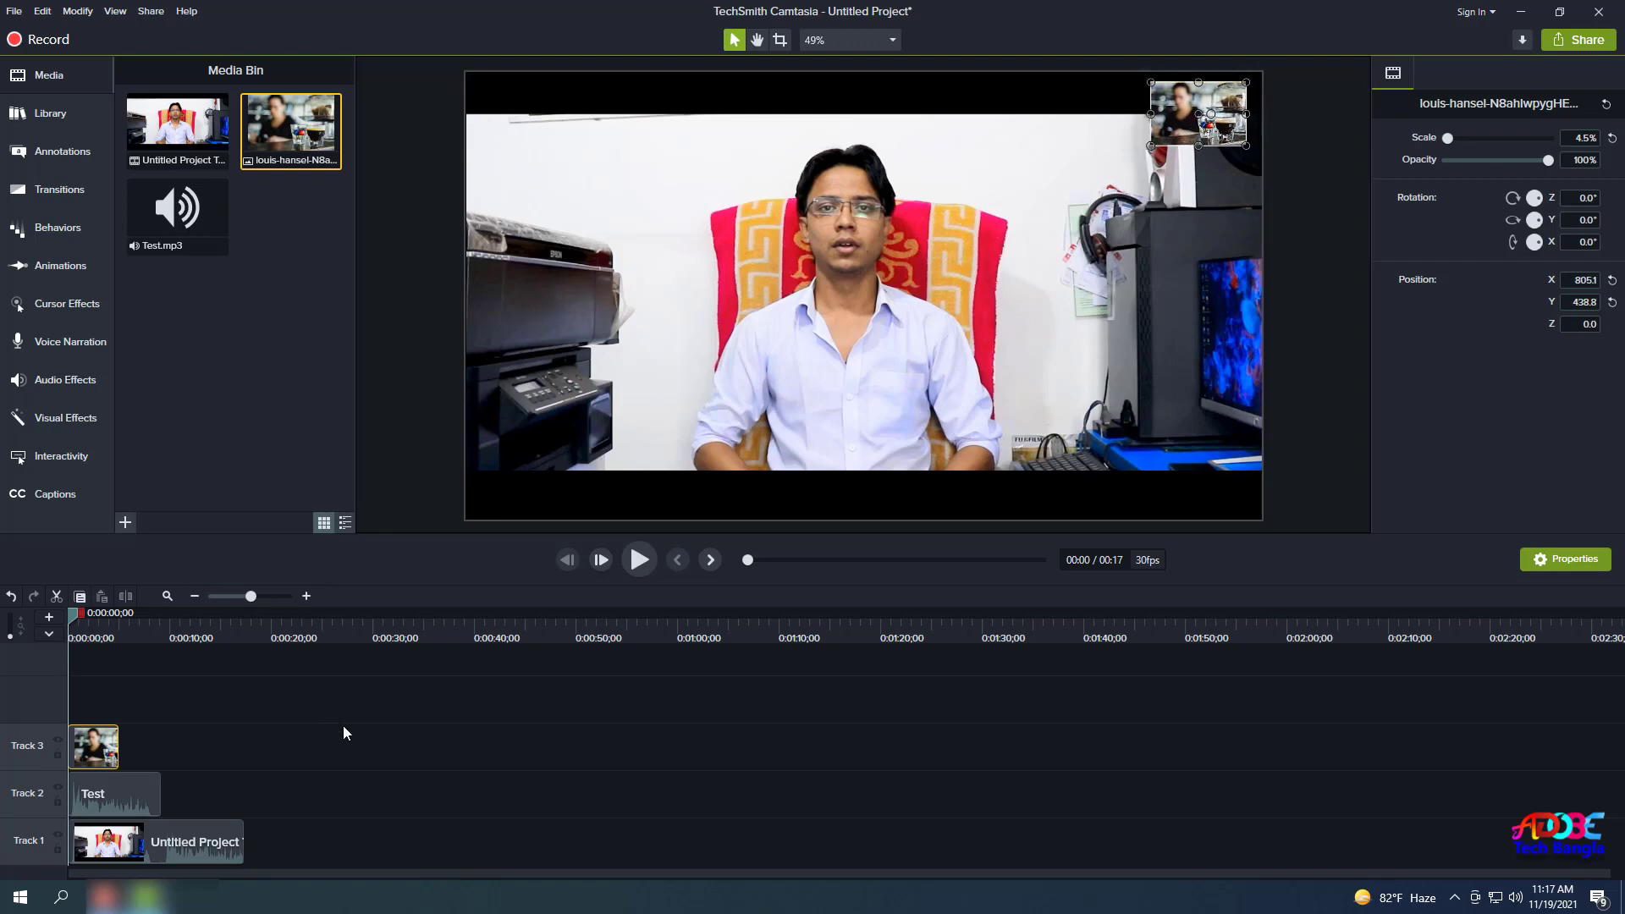
pyautogui.press('Down')
pyautogui.press('Down')
pyautogui.press('Down')
pyautogui.press('Down')
pyautogui.press('Right')
pyautogui.press('Right')
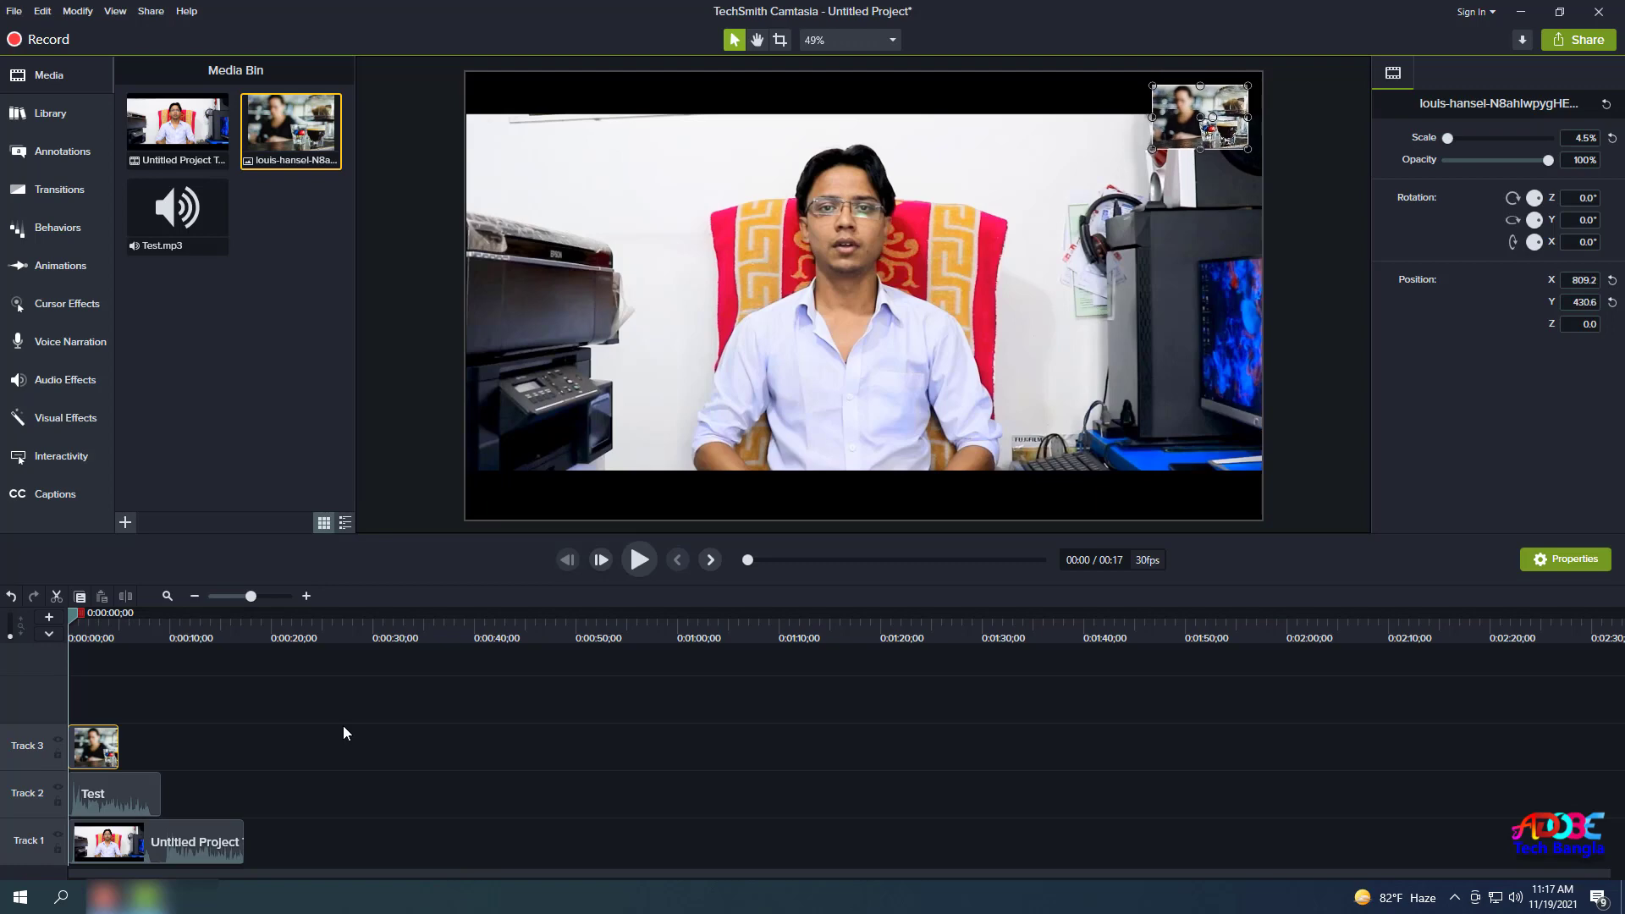
# Select the Test audio clip and move the playhead slightly into the video.
pyautogui.click(295, 765)
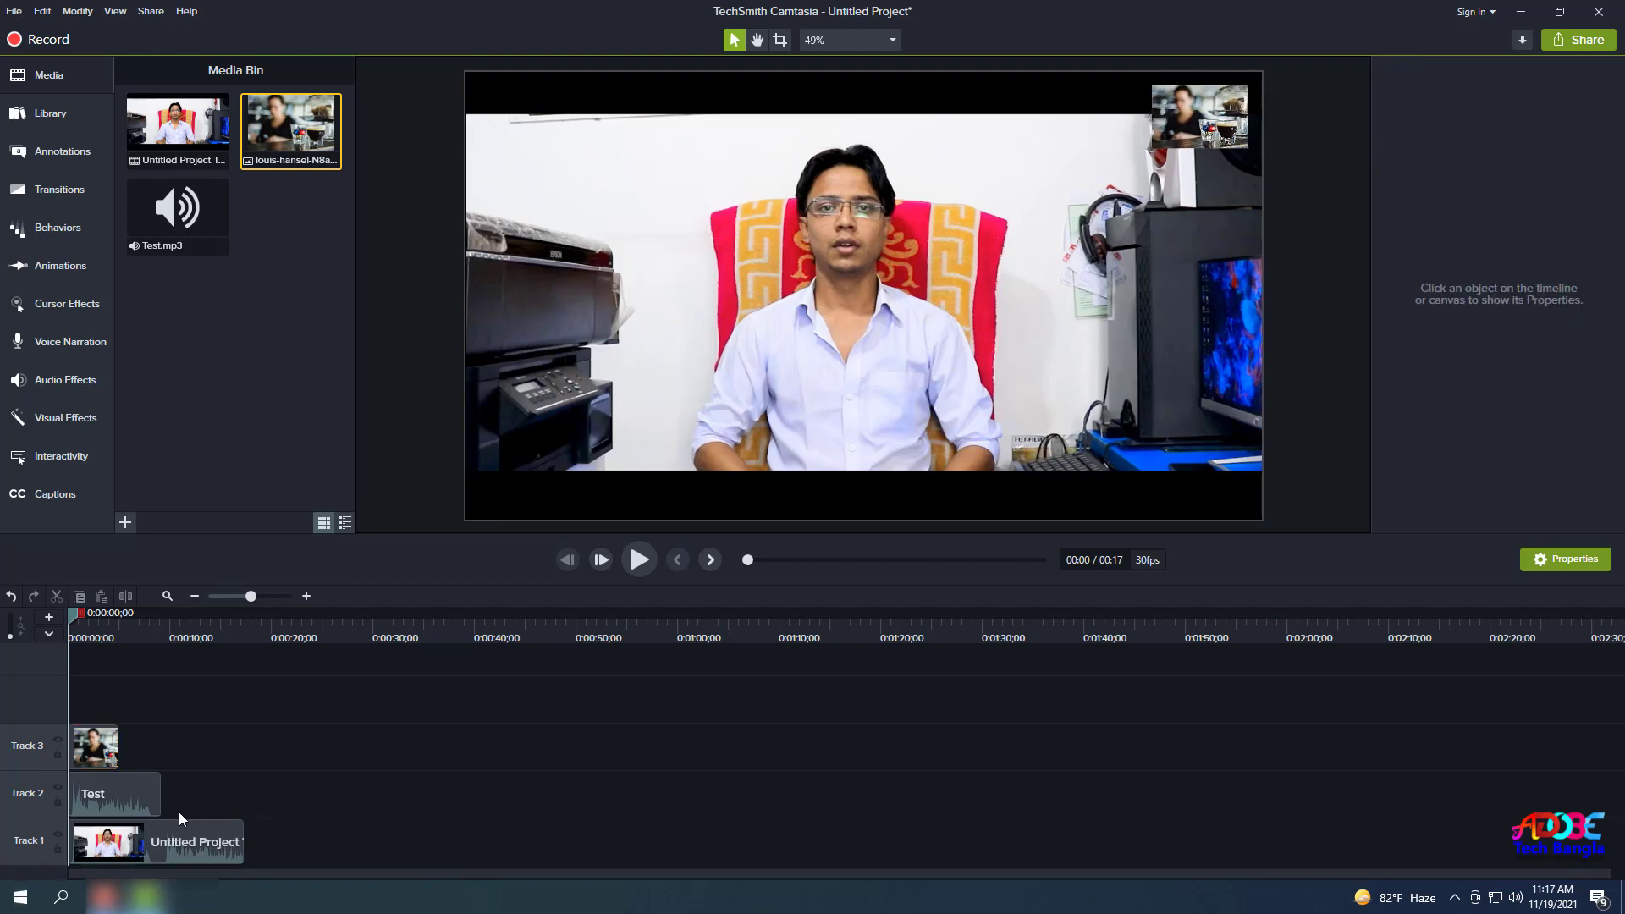
pyautogui.click(108, 794)
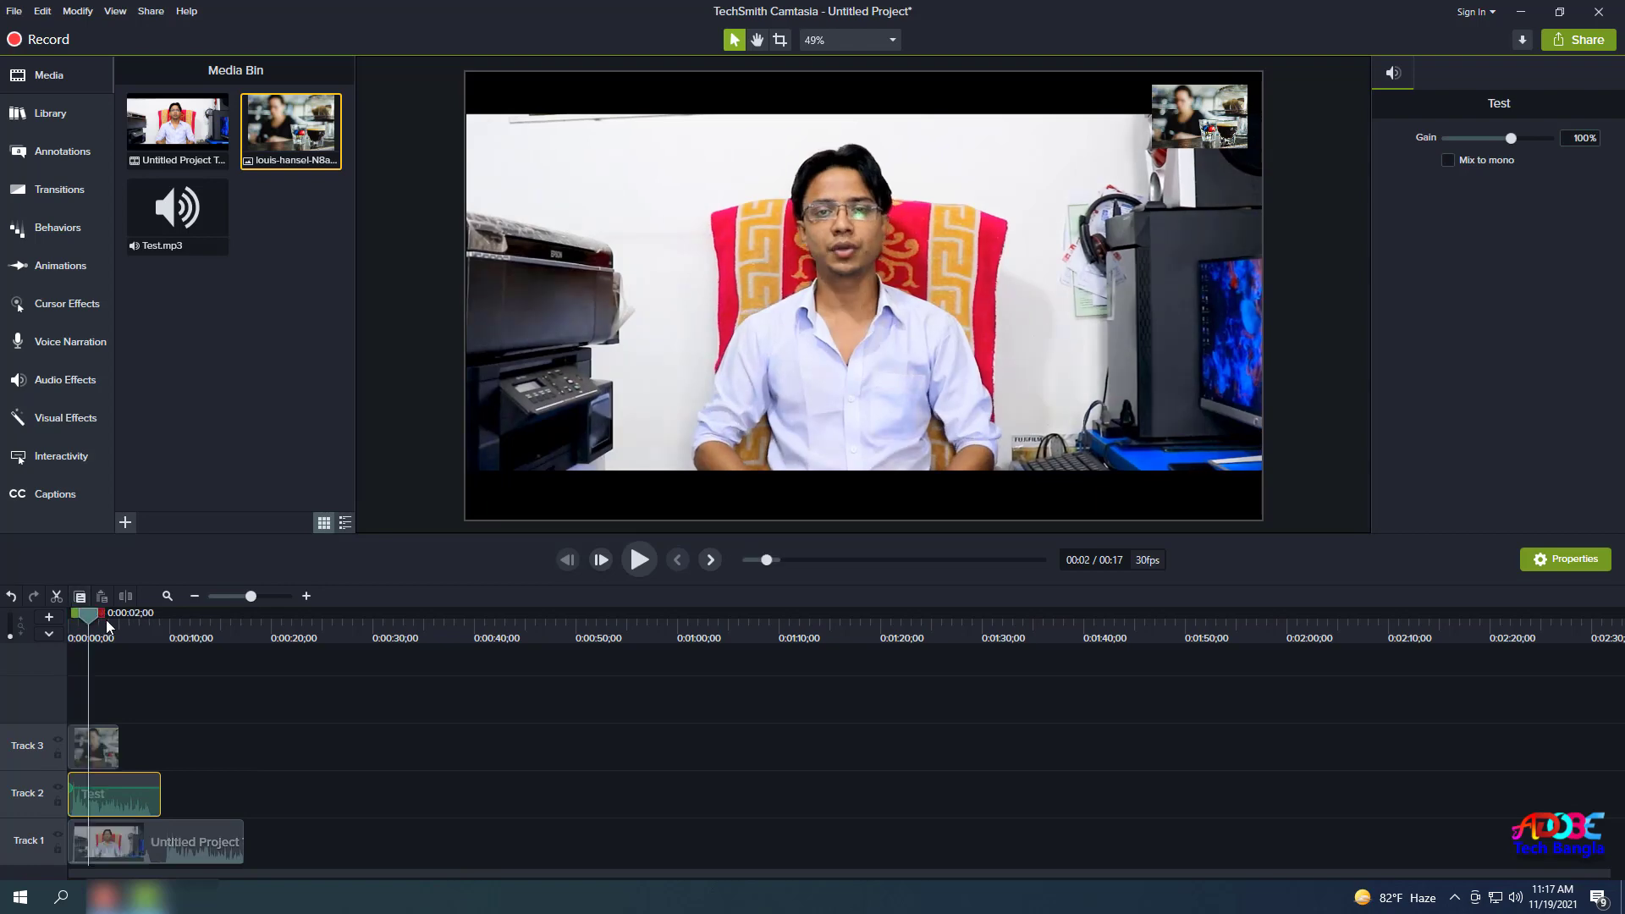
pyautogui.moveTo(76, 611); pyautogui.dragTo(80, 612)
pyautogui.click(210, 798)
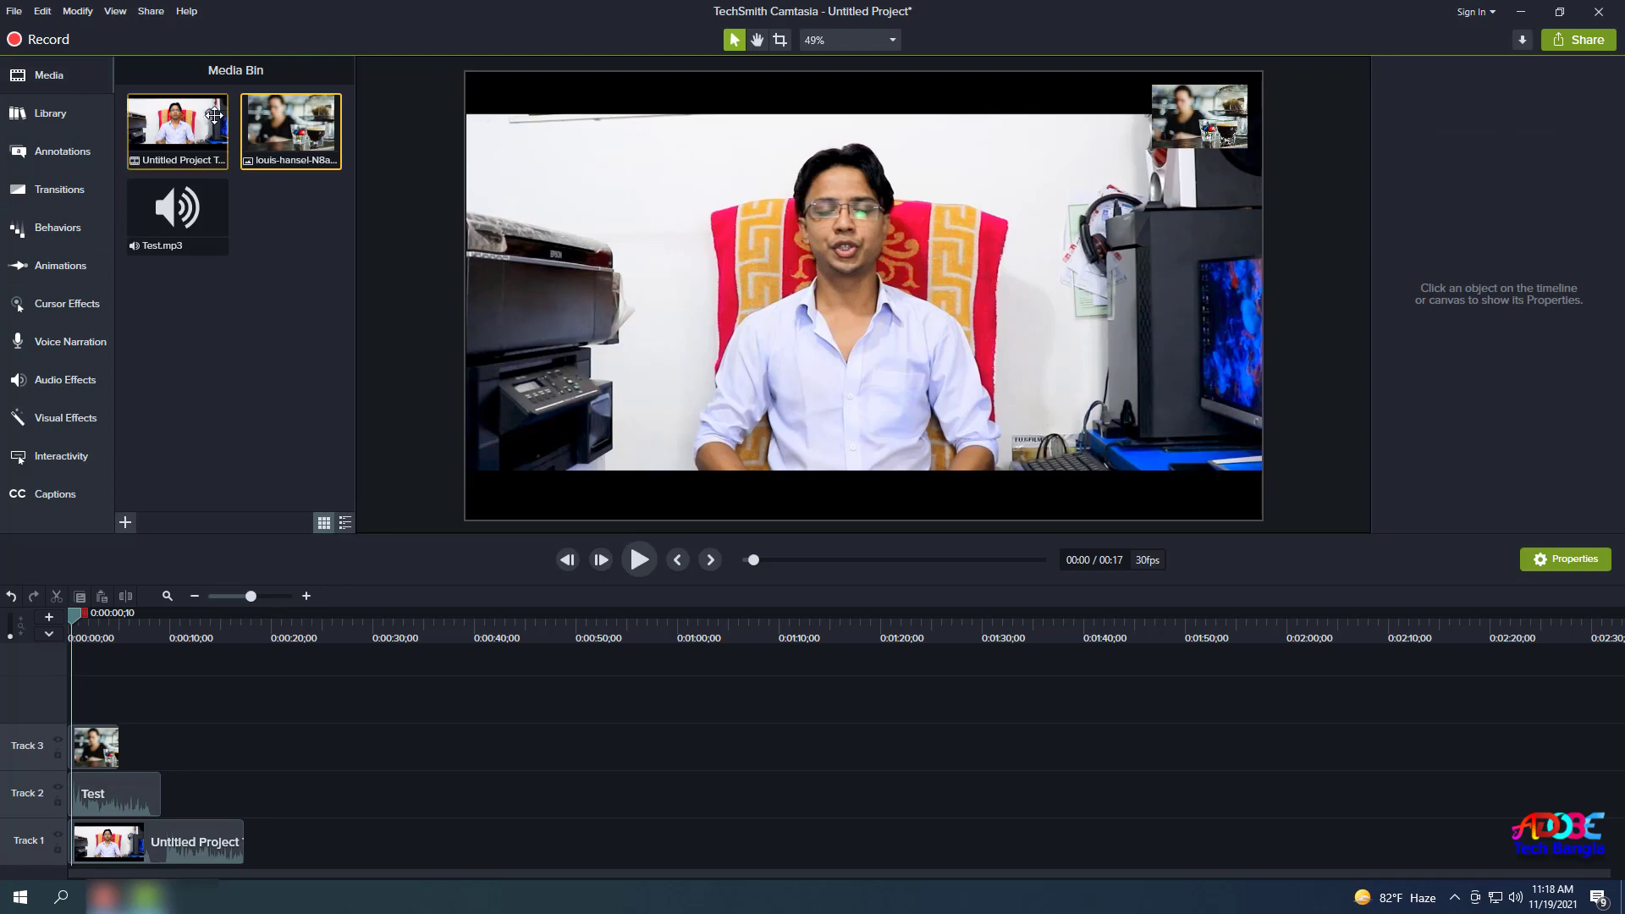
# Browse the annotation categories from Arrows & Lines to Keystroke, returning to Callouts.
pyautogui.click(60, 156)
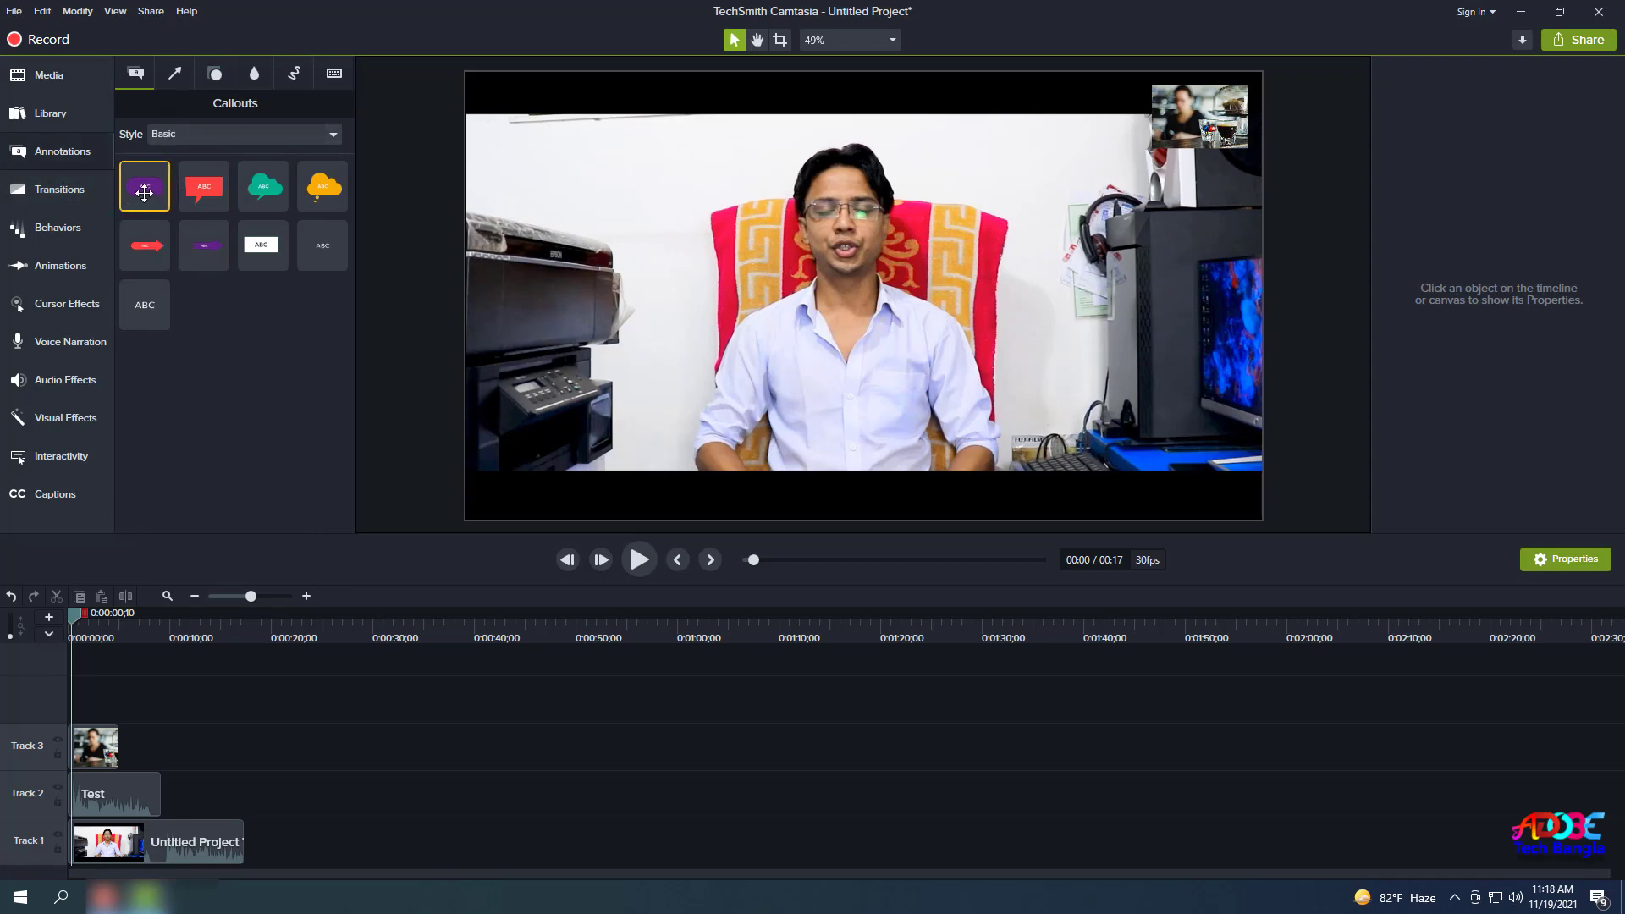
pyautogui.click(175, 74)
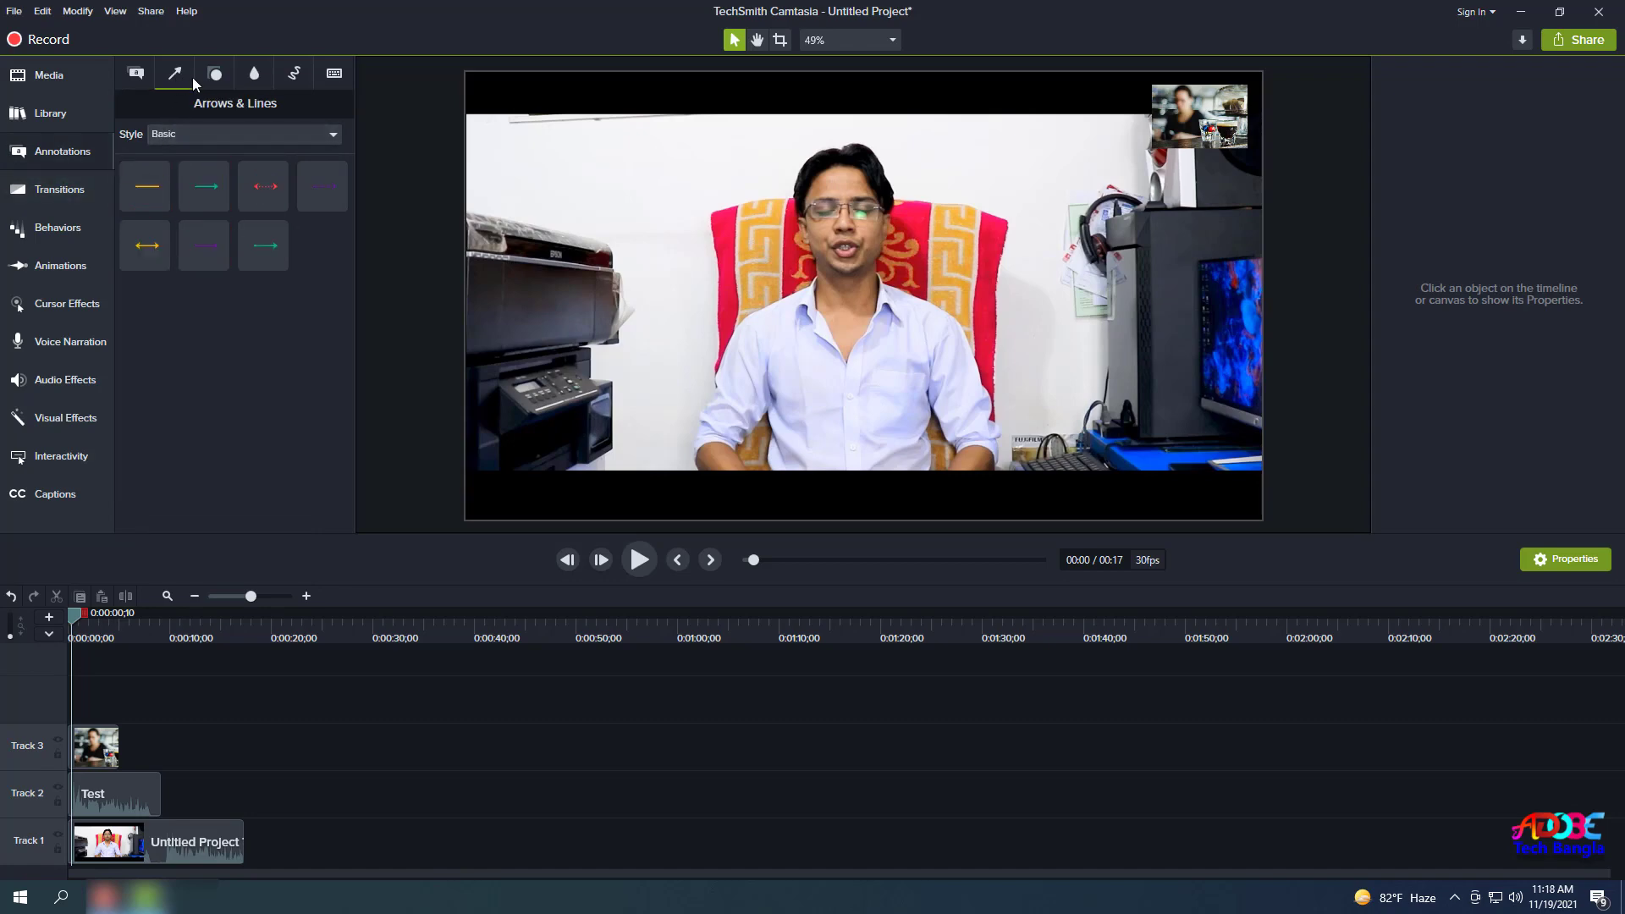
pyautogui.click(215, 74)
pyautogui.click(254, 74)
pyautogui.click(294, 74)
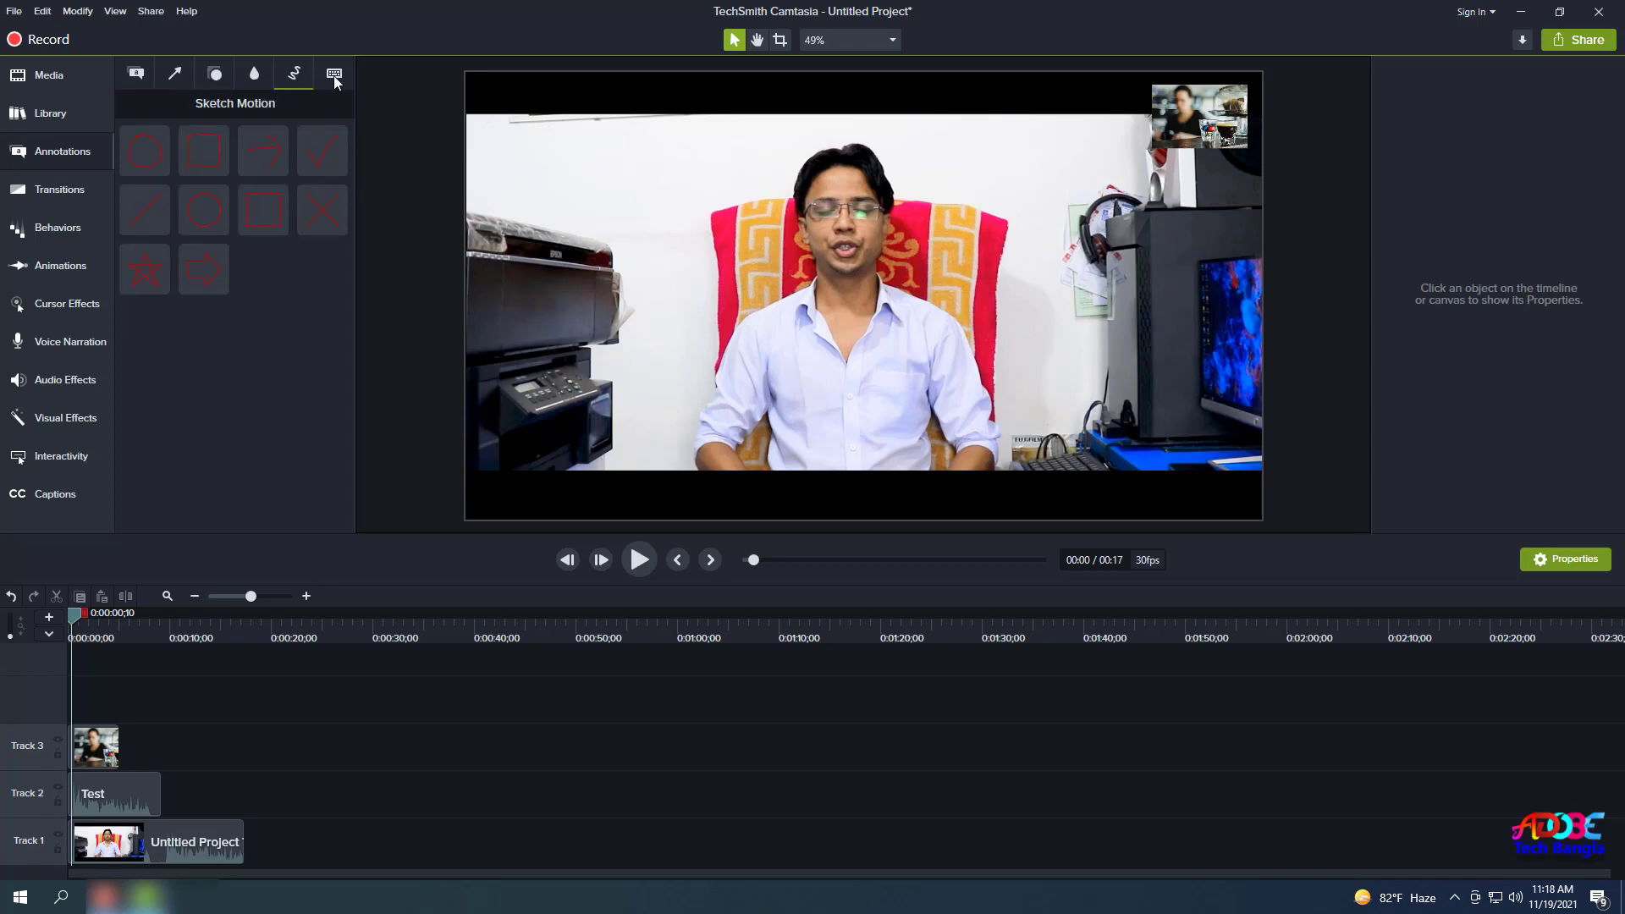
pyautogui.click(334, 74)
pyautogui.click(136, 74)
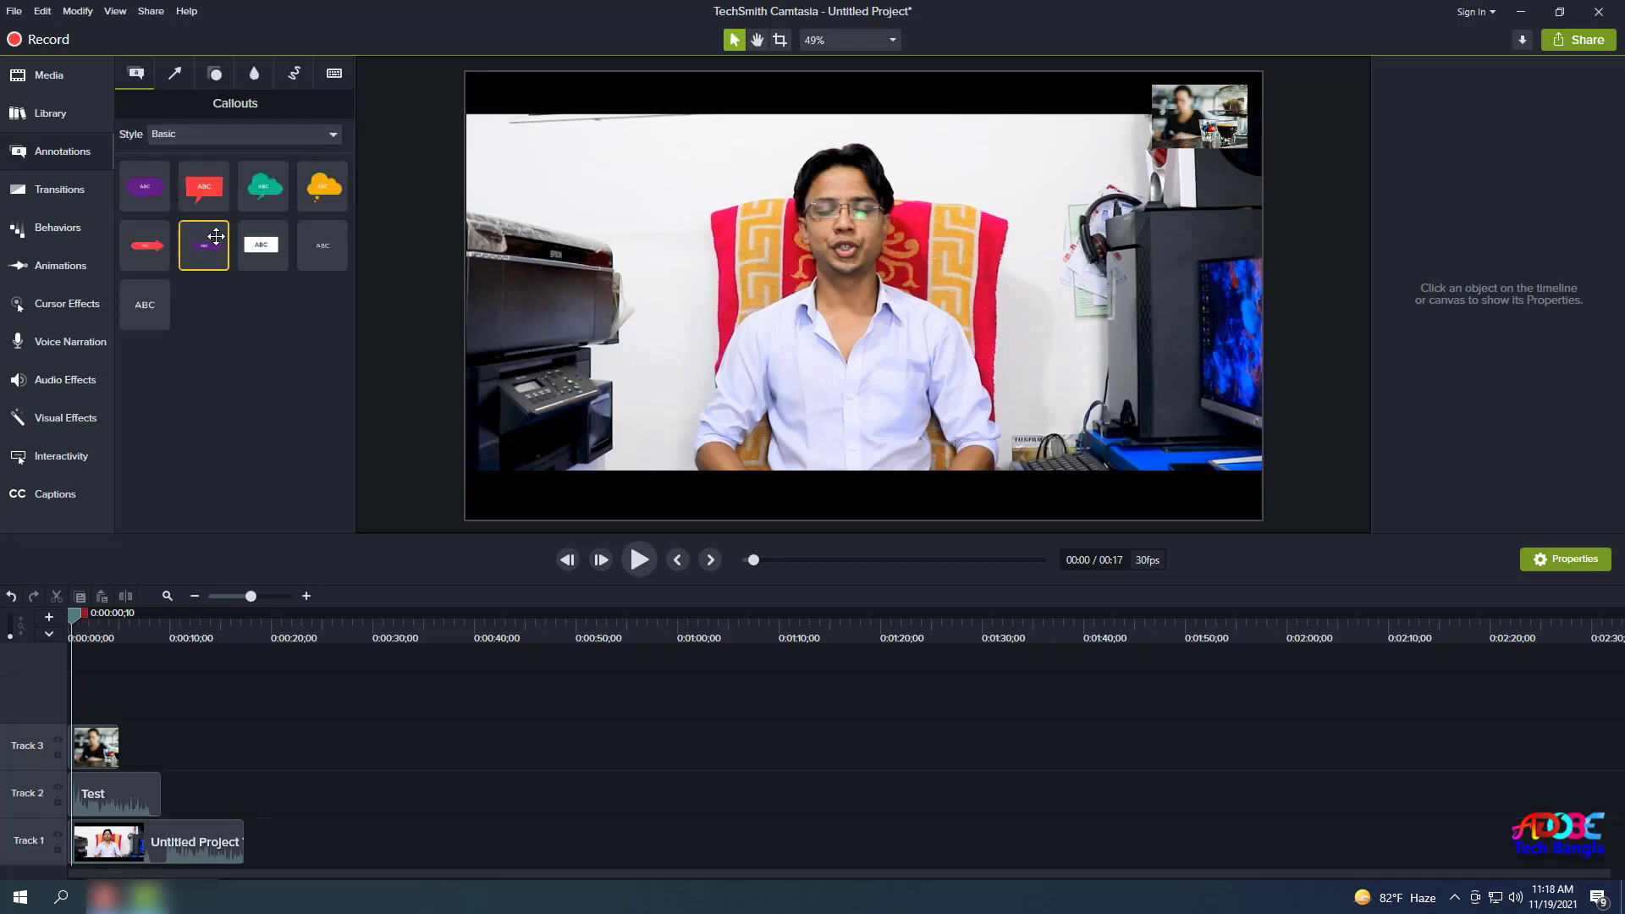
# Add the red speech-bubble callout on Track 4, move it top-left, tilt it, and change its text to 'ABS'.
pyautogui.moveTo(206, 196); pyautogui.dragTo(109, 690)
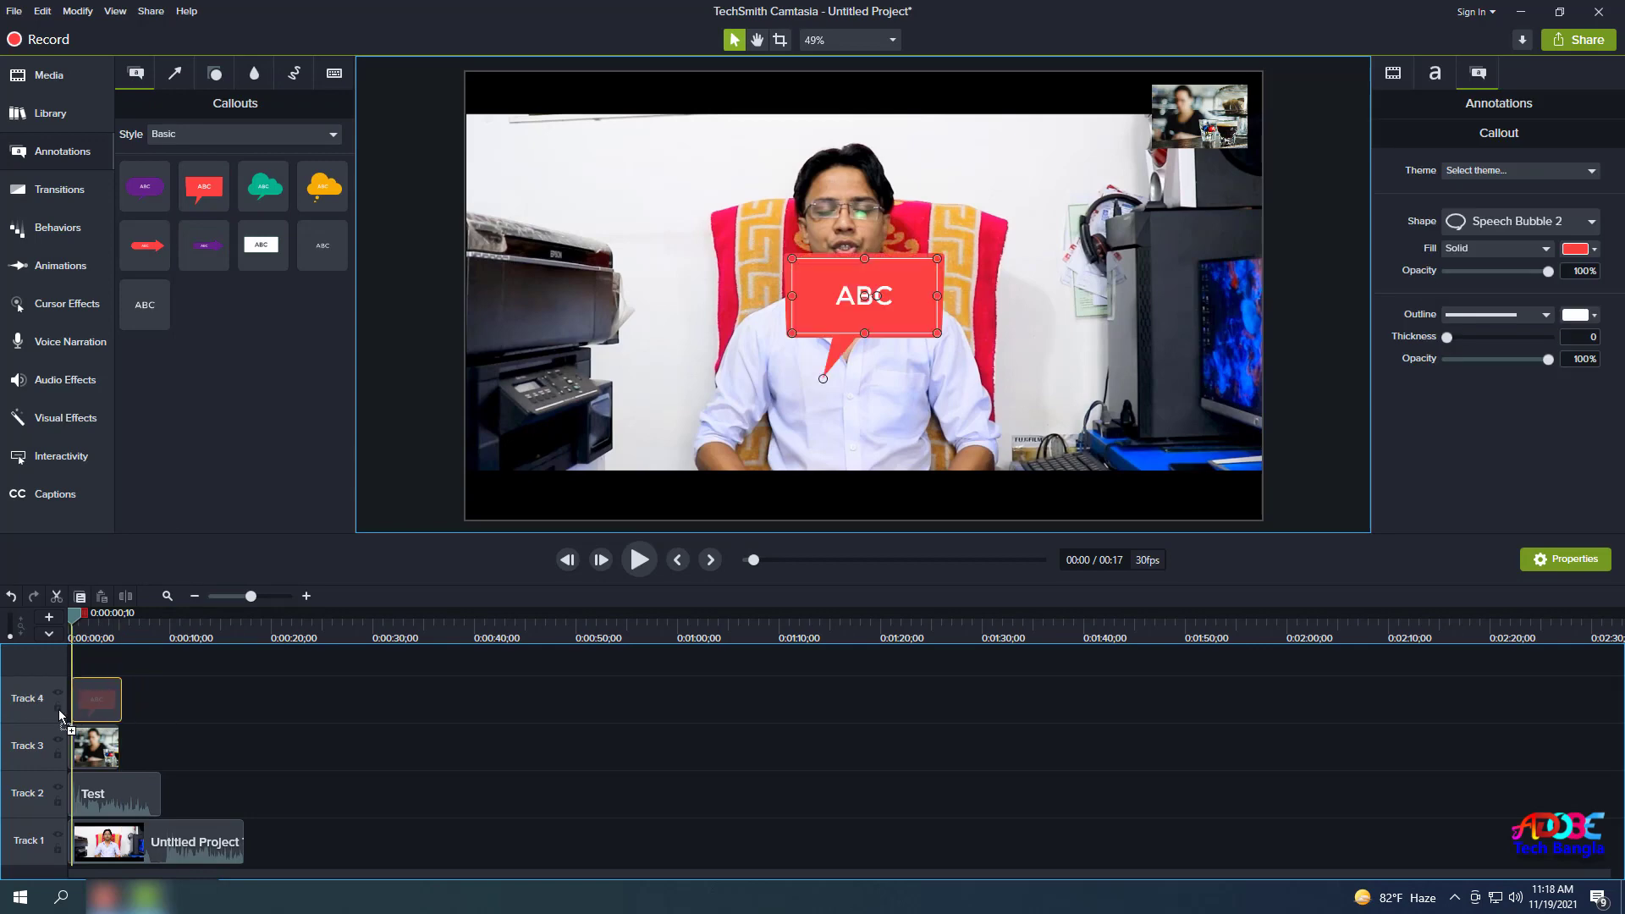
pyautogui.moveTo(874, 313); pyautogui.dragTo(677, 233)
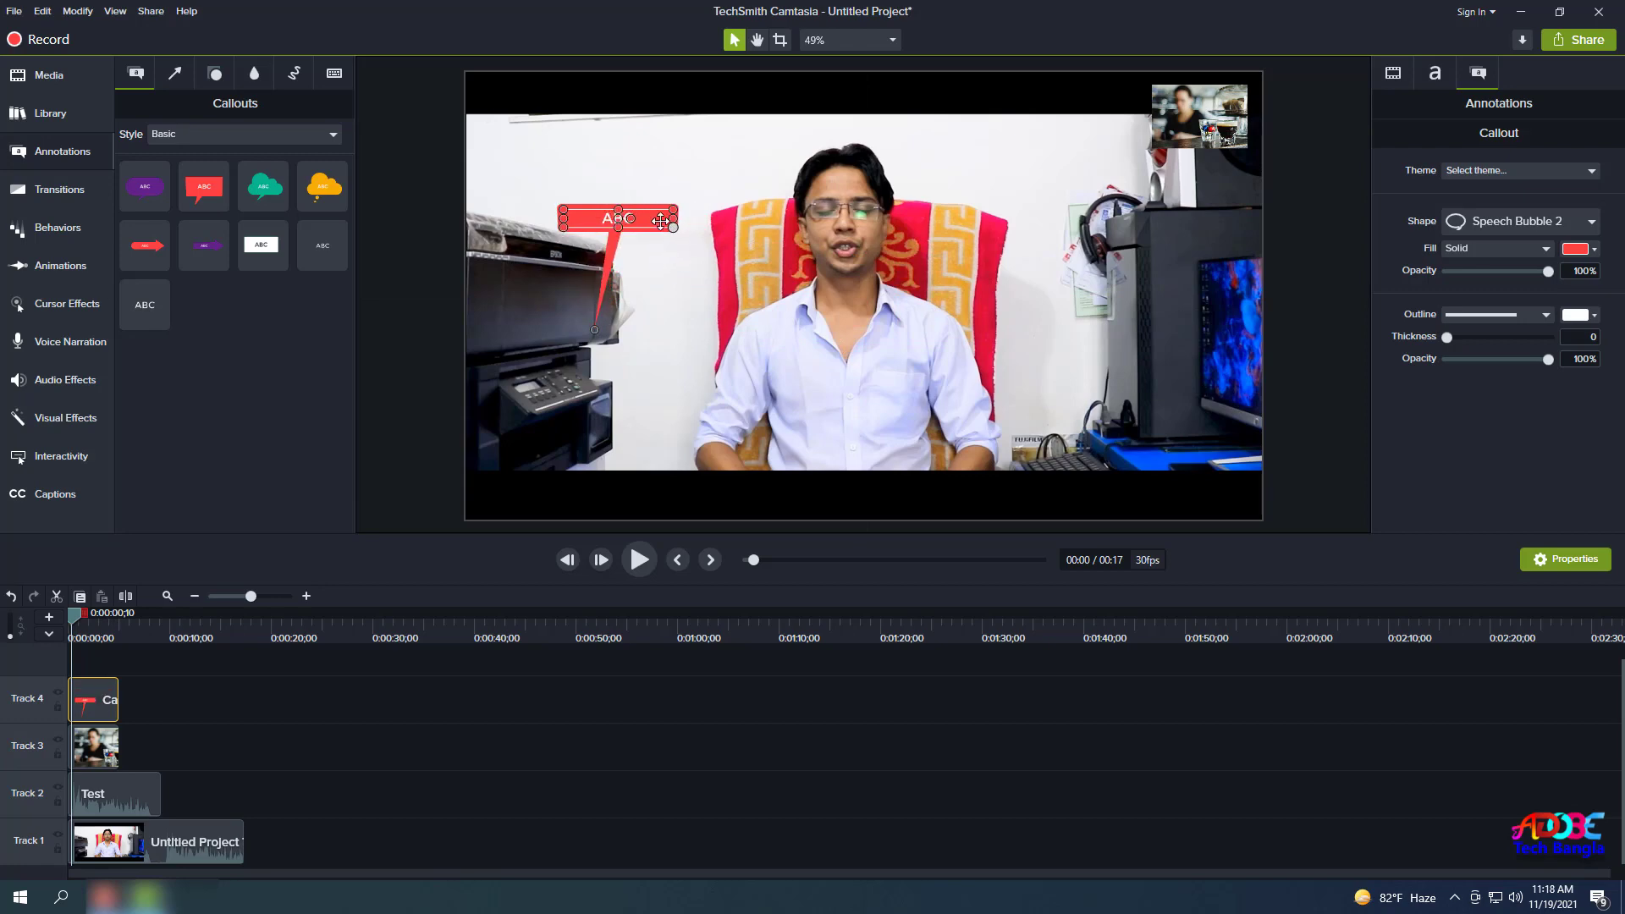
pyautogui.moveTo(594, 330); pyautogui.dragTo(728, 284)
pyautogui.moveTo(630, 219); pyautogui.dragTo(522, 125)
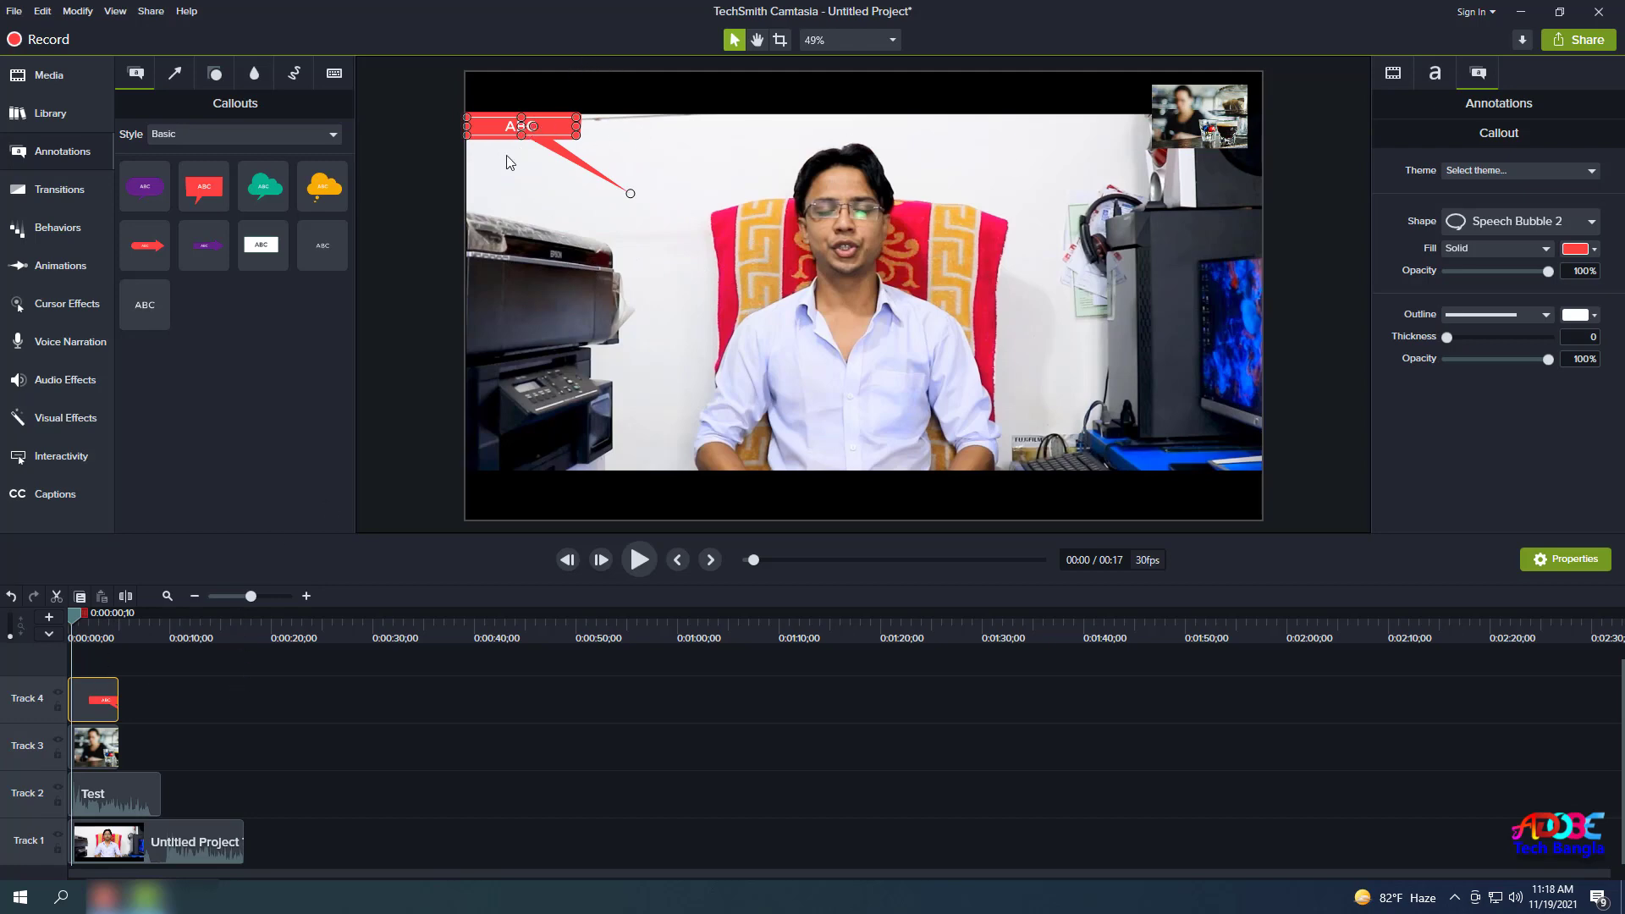
pyautogui.doubleClick(539, 124)
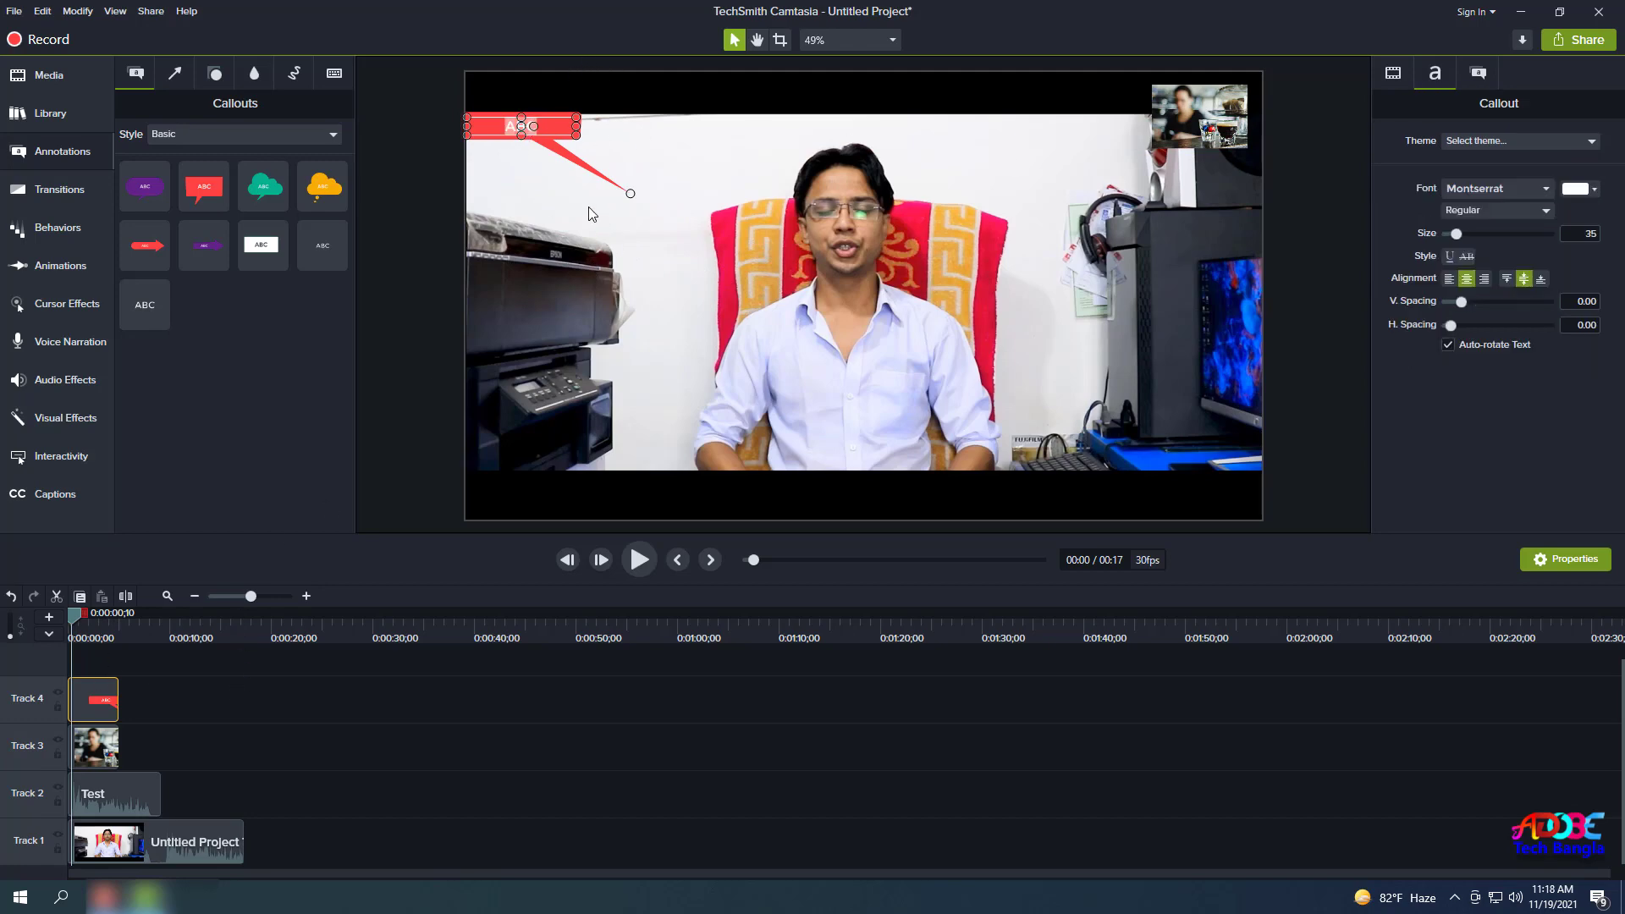
pyautogui.write('AB')
pyautogui.click(531, 415)
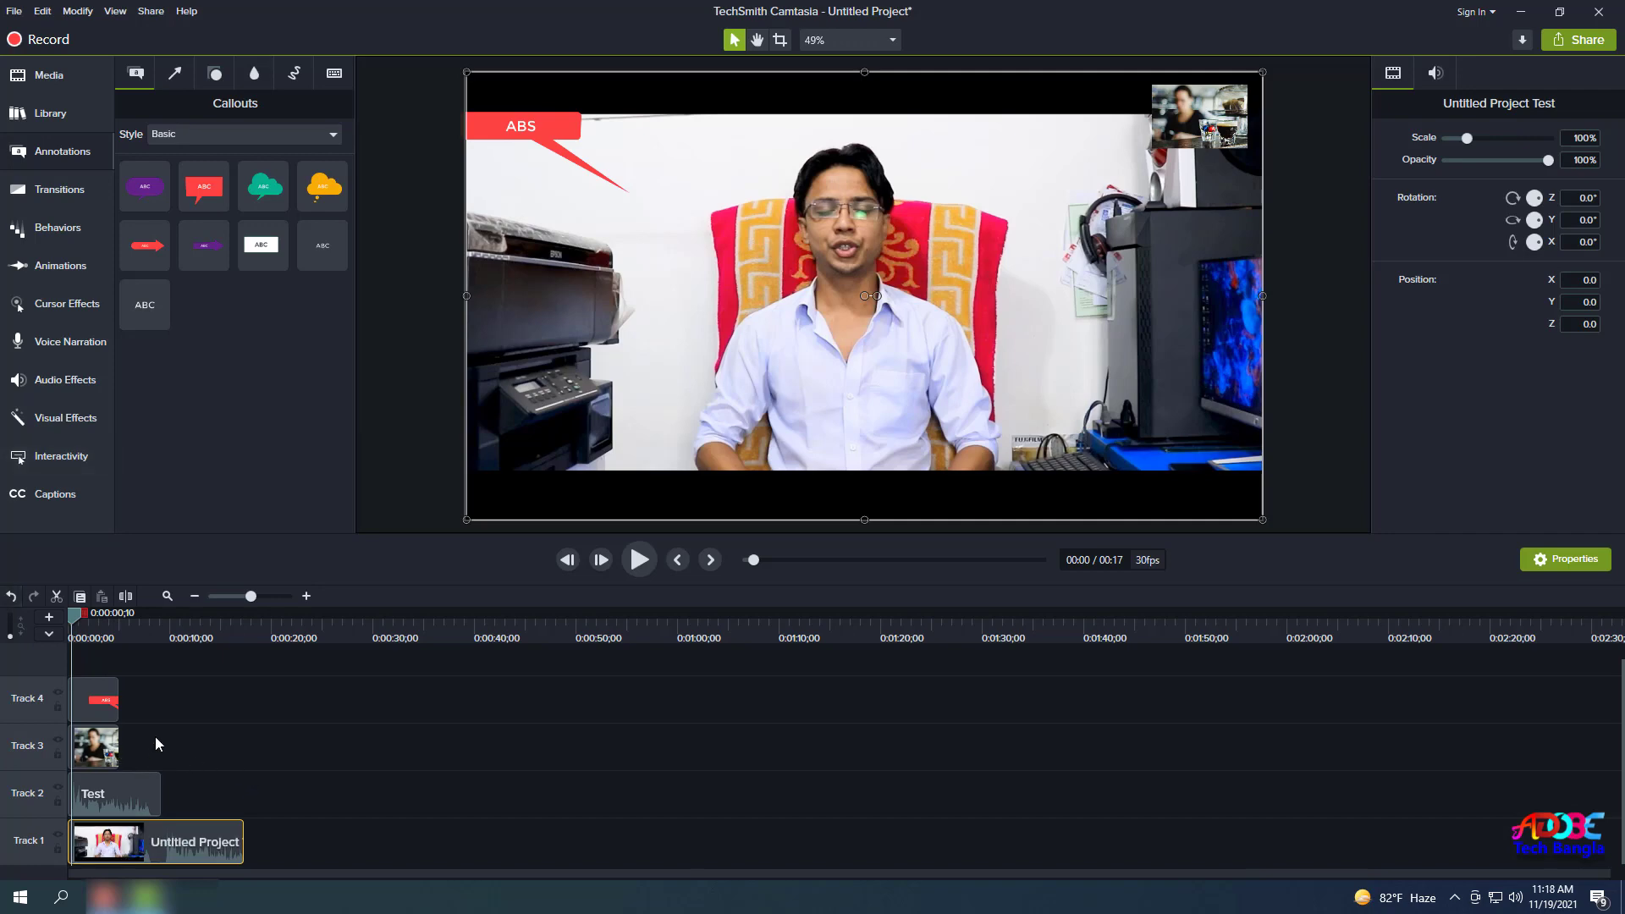
# Add the teal arrow annotation from Arrows & Lines to Track 3.
pyautogui.click(177, 75)
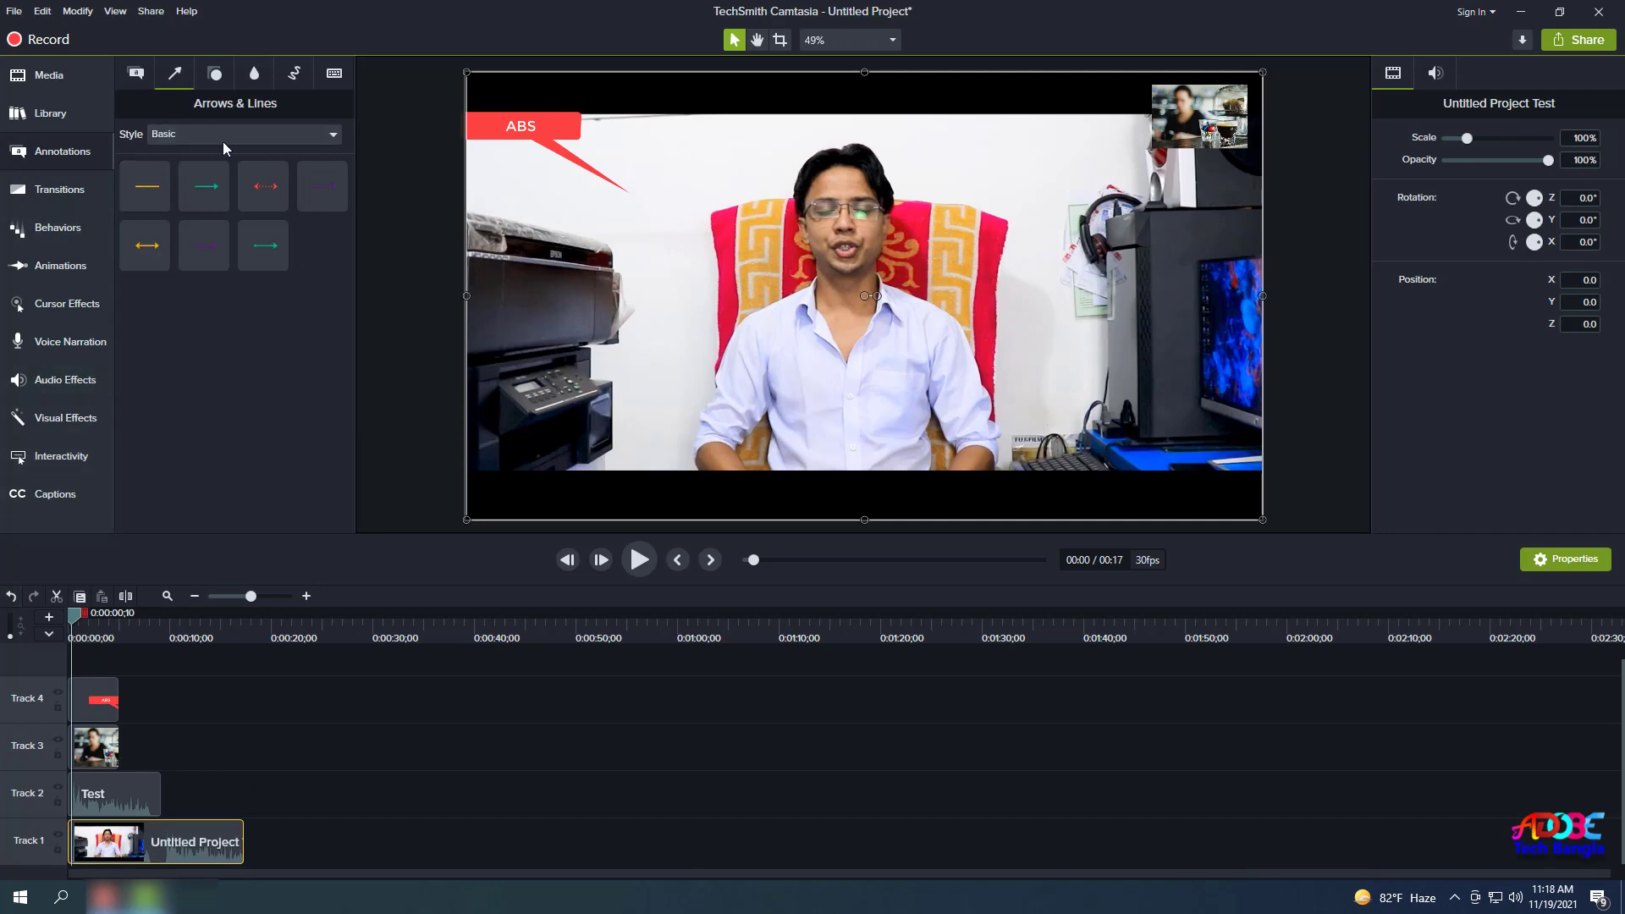
pyautogui.moveTo(206, 186); pyautogui.dragTo(134, 739)
pyautogui.moveTo(76, 617); pyautogui.dragTo(157, 633)
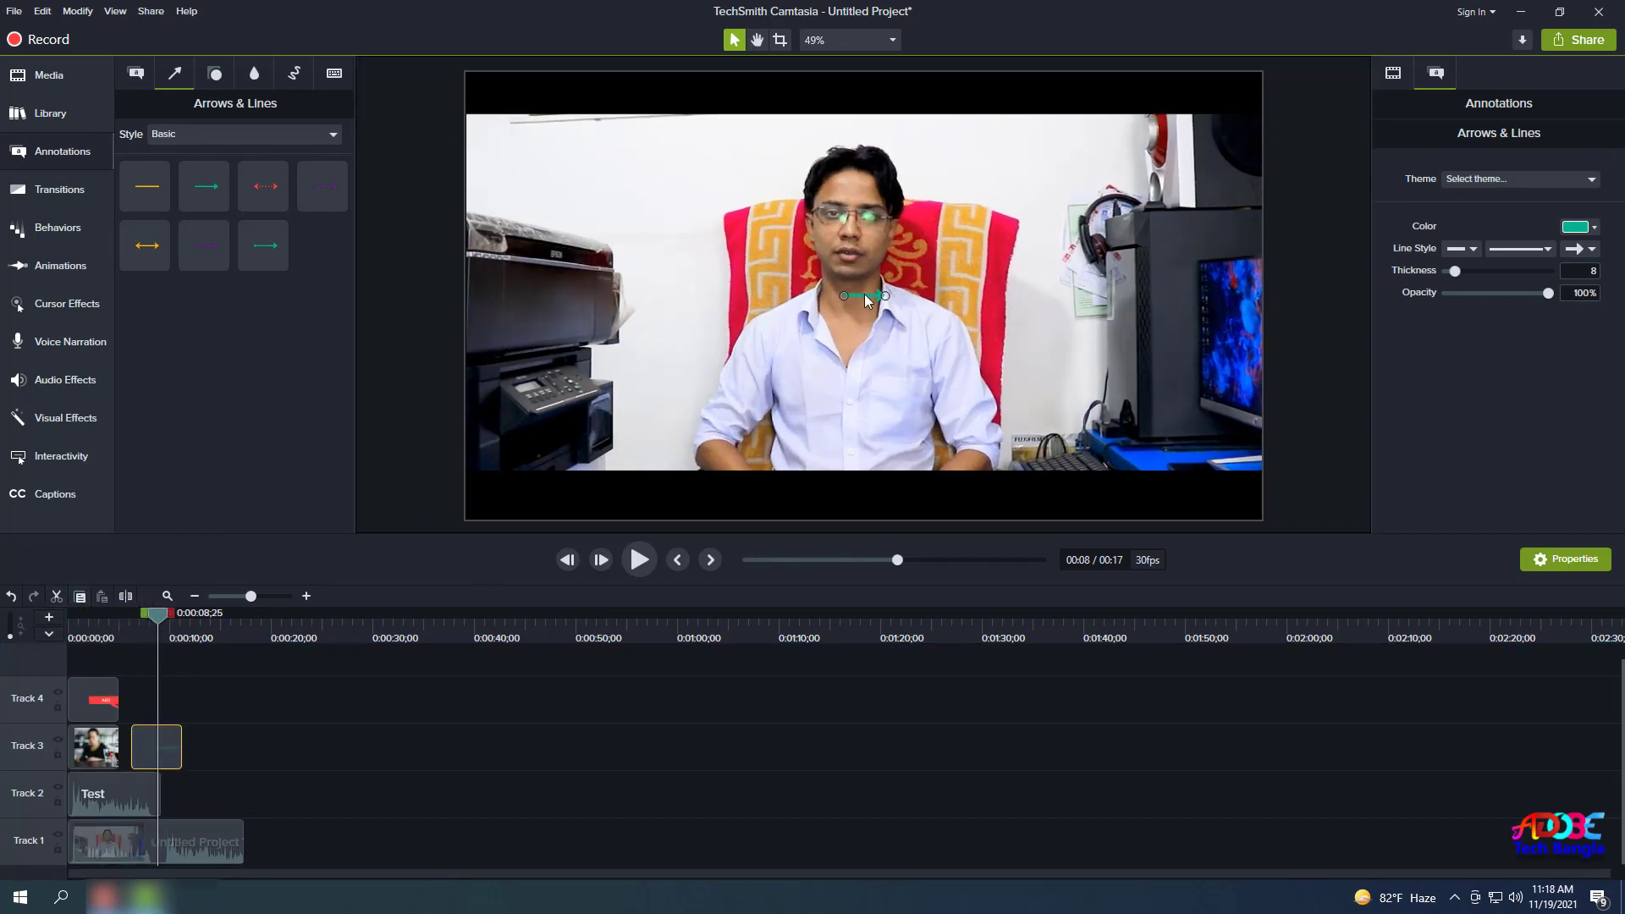
# Rotate the main video clip, delete it, then undo the deletion and reselect the clip.
pyautogui.click(877, 306)
pyautogui.moveTo(877, 295); pyautogui.dragTo(916, 297)
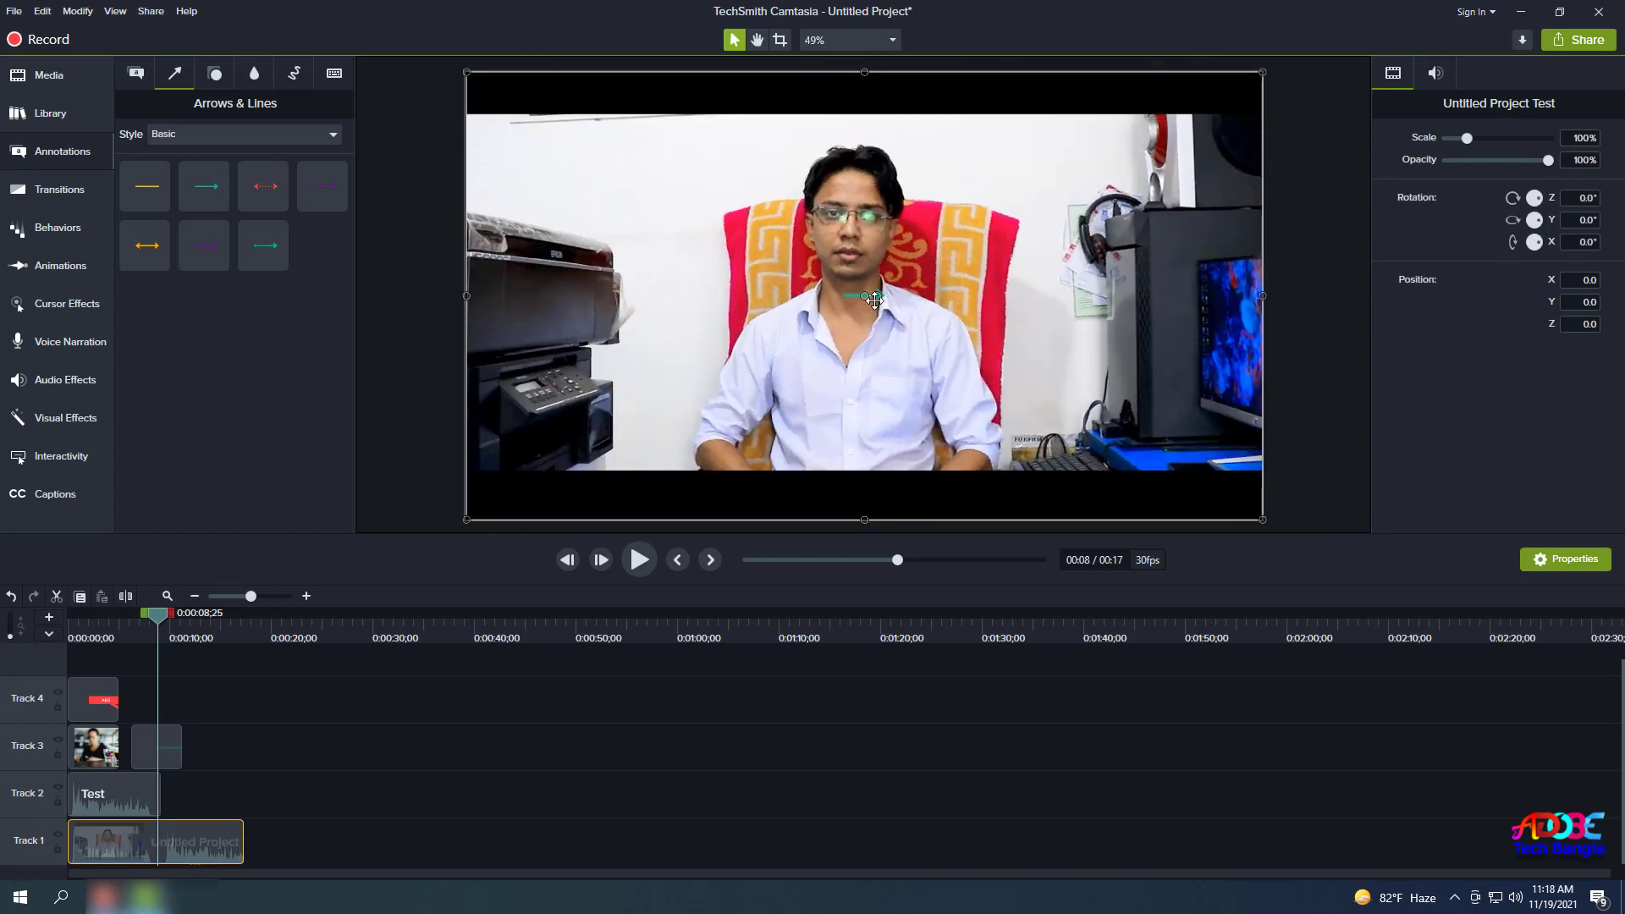
pyautogui.press('Delete')
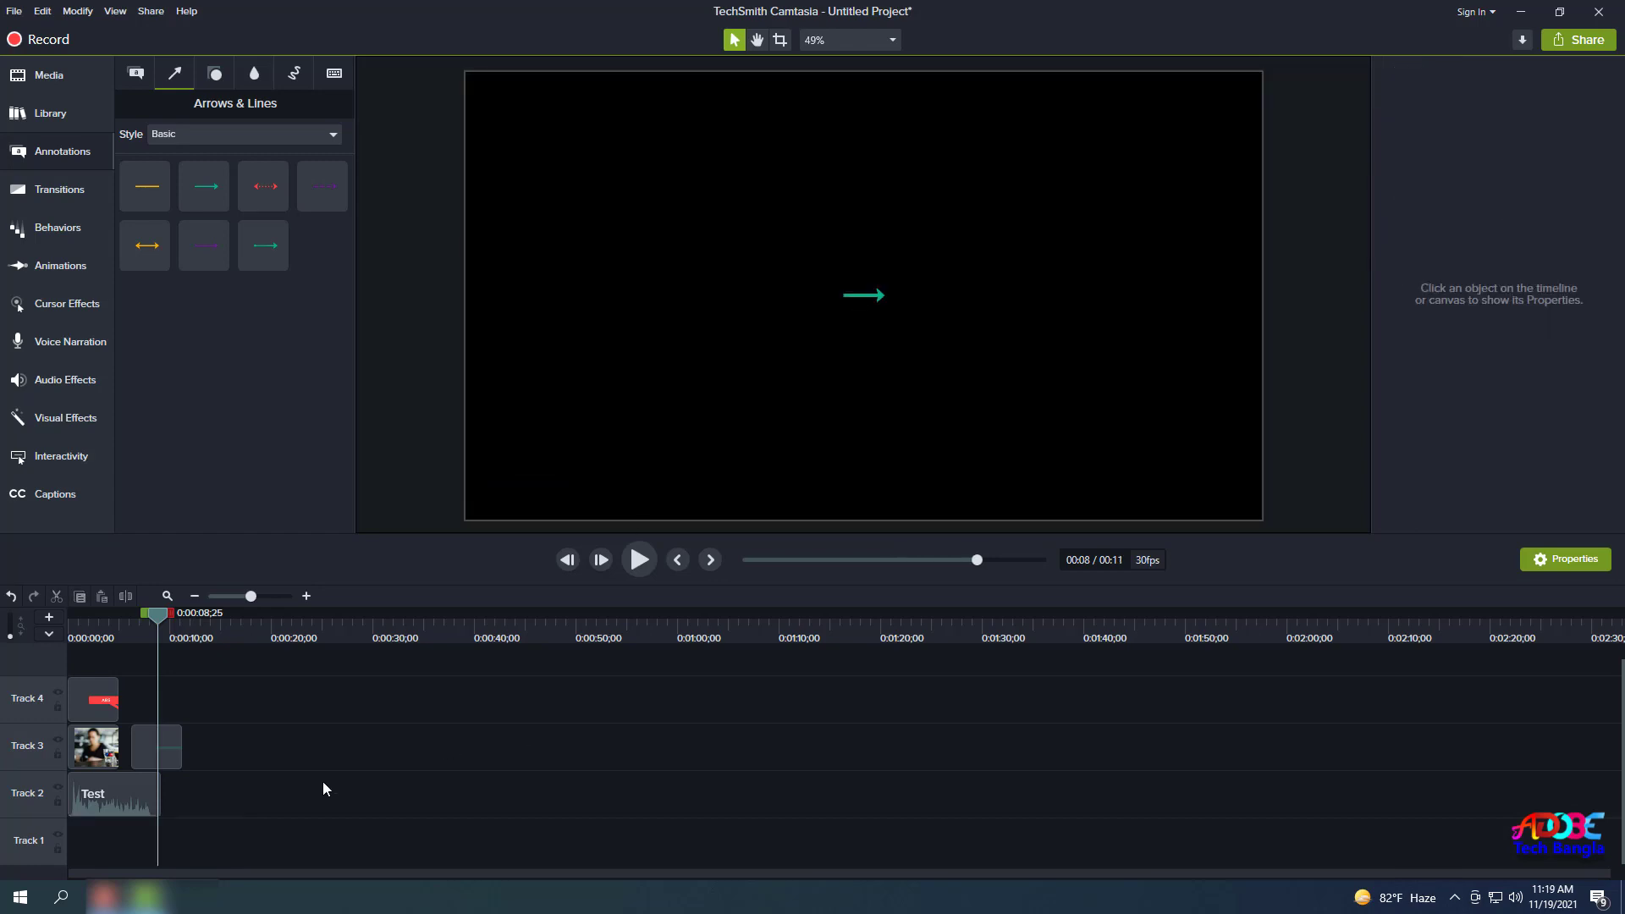
pyautogui.hotkey('ctrl', 'z')
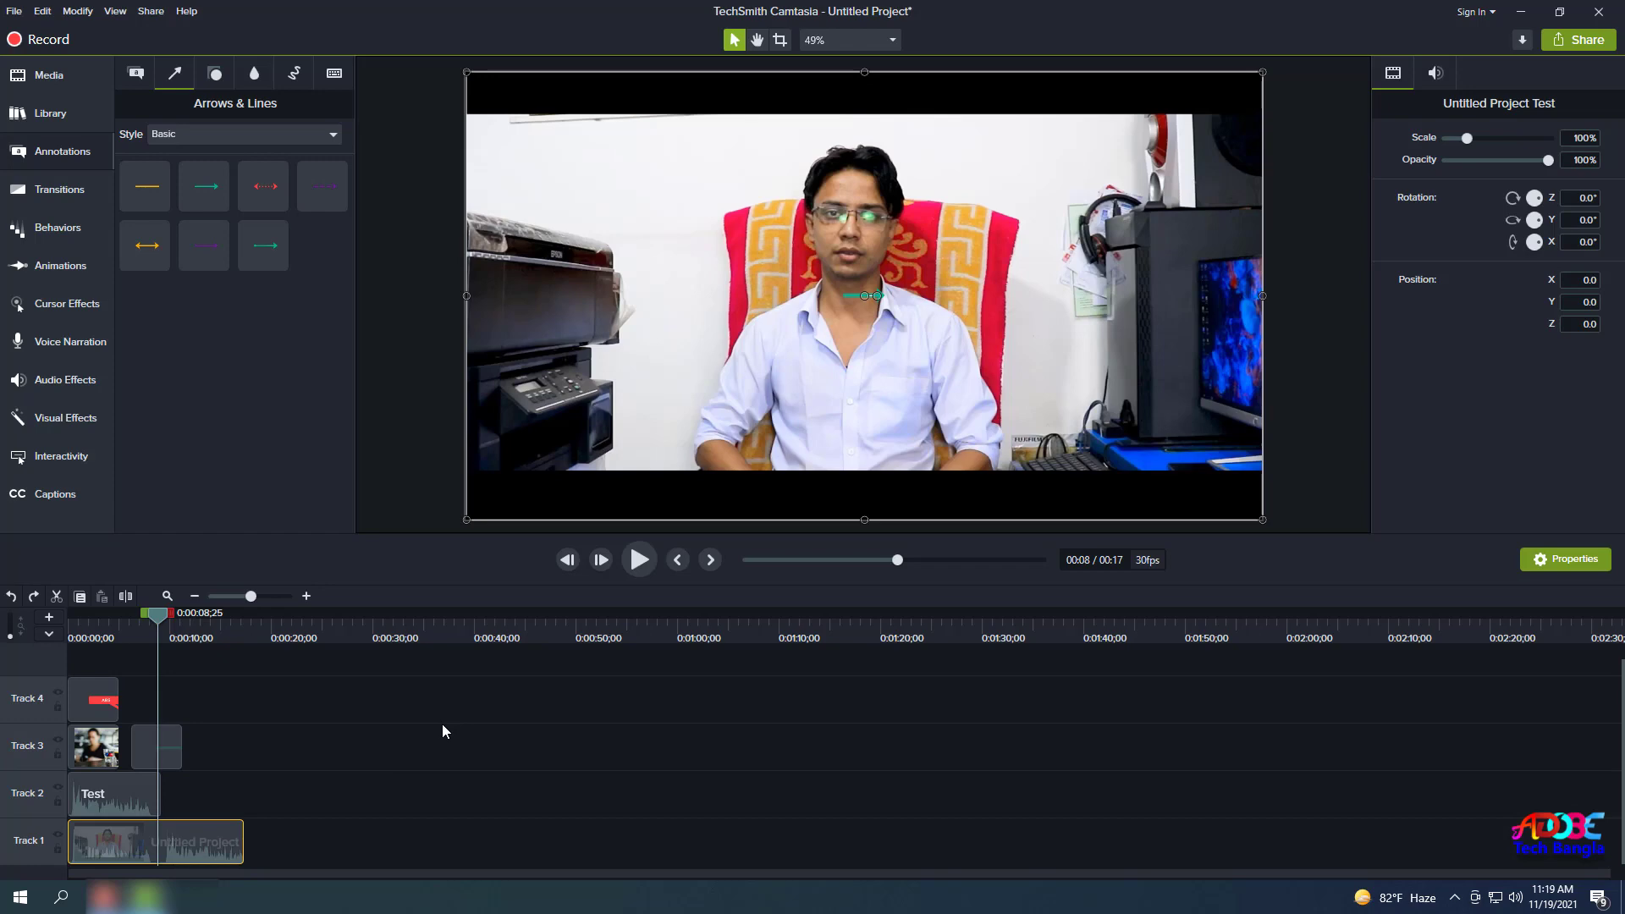
pyautogui.click(225, 760)
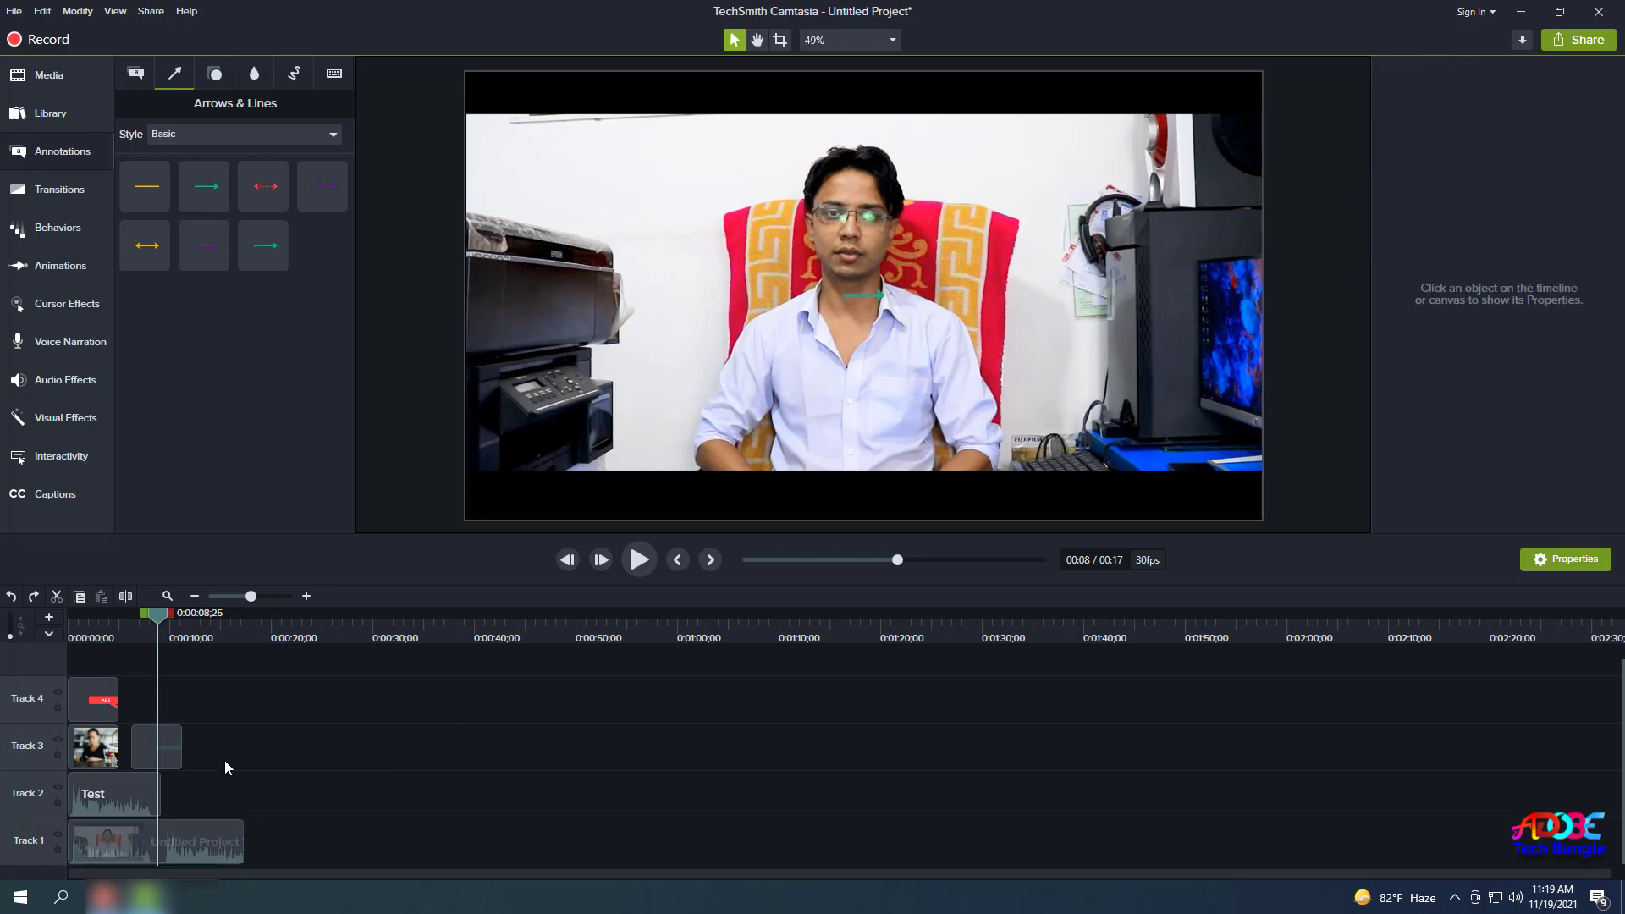
pyautogui.click(238, 834)
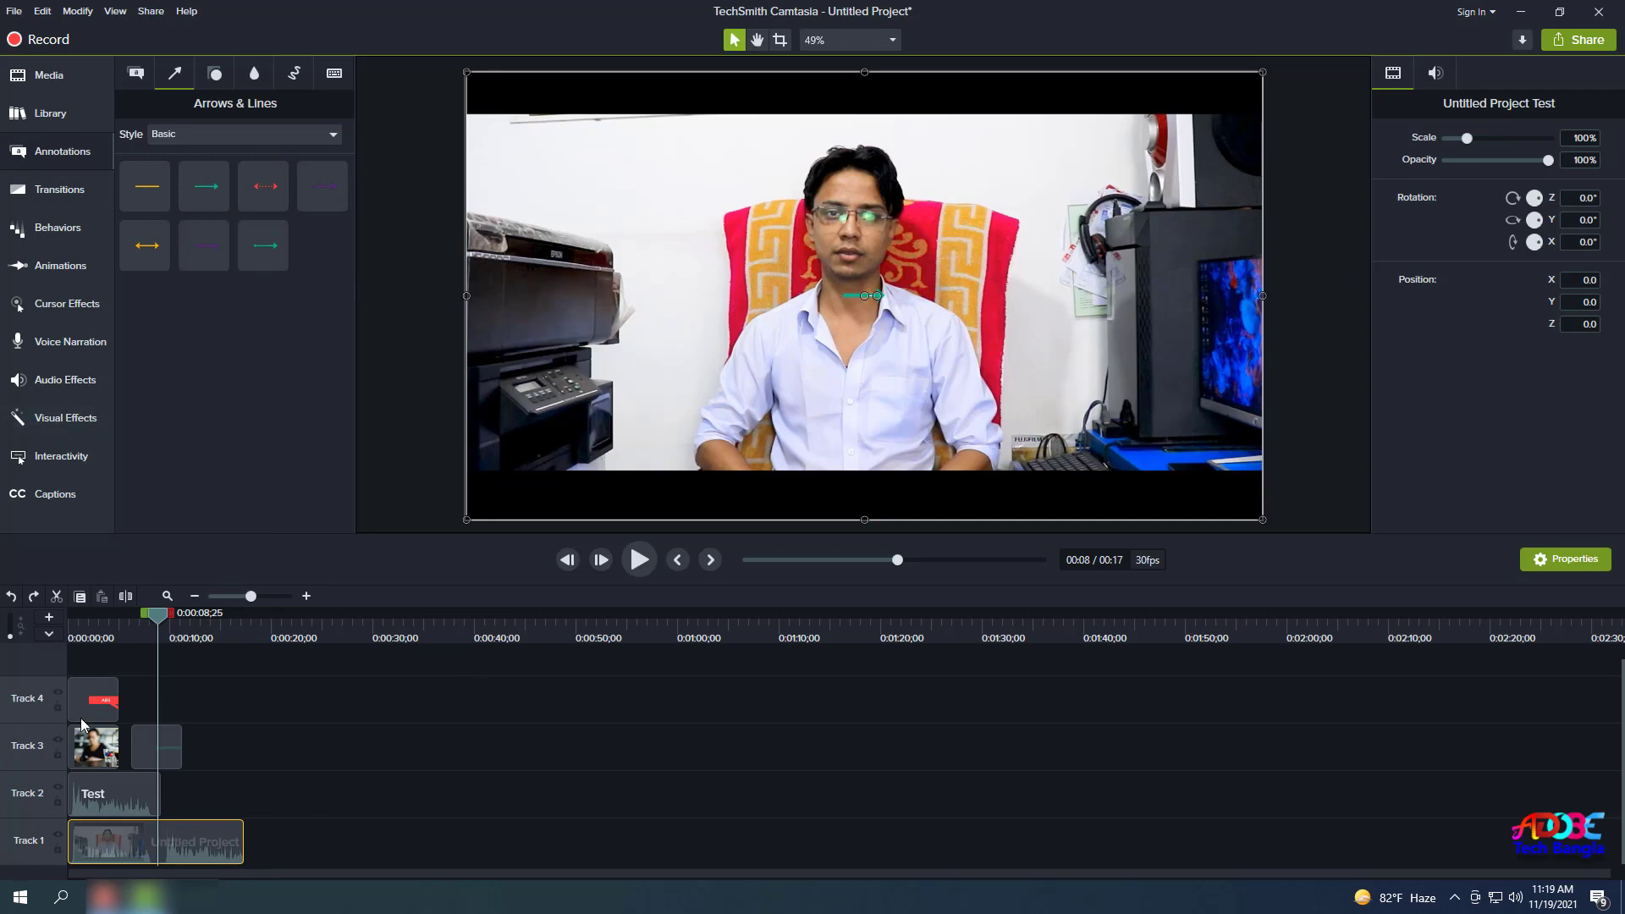
# Nudge the arrow annotation down and left toward the speaker's hand.
pyautogui.click(158, 756)
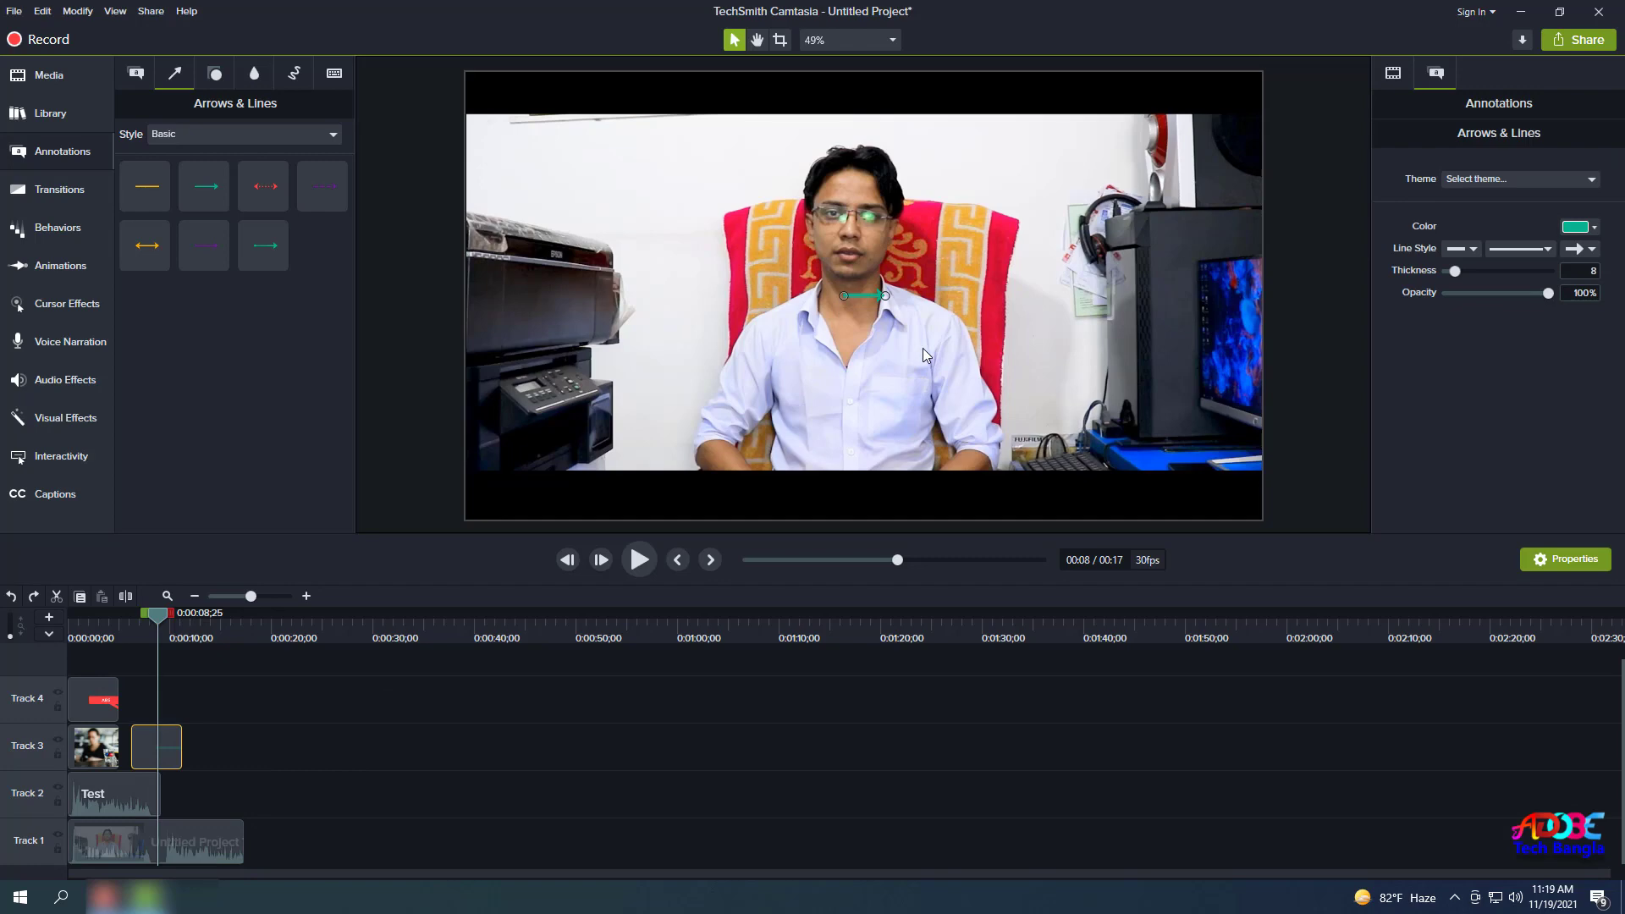
pyautogui.press('Down')
pyautogui.press('Down')
pyautogui.press('Down')
pyautogui.press('Down')
pyautogui.press('Down')
pyautogui.press('Down')
pyautogui.press('Down')
pyautogui.press('Down')
pyautogui.press('Down')
pyautogui.press('Down')
pyautogui.press('Down')
pyautogui.press('Down')
pyautogui.press('Down')
pyautogui.press('Down')
pyautogui.press('Down')
pyautogui.press('Down')
pyautogui.press('Down')
pyautogui.press('Down')
pyautogui.press('Down')
pyautogui.press('Down')
pyautogui.press('Down')
pyautogui.press('Down')
pyautogui.press('Down')
pyautogui.press('Down')
pyautogui.press('Down')
pyautogui.press('Down')
pyautogui.press('Down')
pyautogui.press('Down')
pyautogui.press('Down')
pyautogui.press('Down')
pyautogui.press('Down')
pyautogui.press('Down')
pyautogui.press('Down')
pyautogui.press('Down')
pyautogui.press('Down')
pyautogui.press('Down')
pyautogui.press('Down')
pyautogui.press('Down')
pyautogui.press('Left')
pyautogui.press('Left')
pyautogui.press('Left')
pyautogui.press('Left')
pyautogui.press('Left')
pyautogui.press('Left')
pyautogui.press('Left')
pyautogui.press('Left')
pyautogui.press('Left')
pyautogui.press('Left')
pyautogui.press('Left')
pyautogui.press('Left')
pyautogui.press('Left')
pyautogui.press('Left')
pyautogui.press('Left')
pyautogui.press('Left')
pyautogui.press('Left')
pyautogui.press('Left')
pyautogui.press('Left')
pyautogui.press('Left')
# Add a red star shape and move it to the video's top-left corner.
pyautogui.click(215, 74)
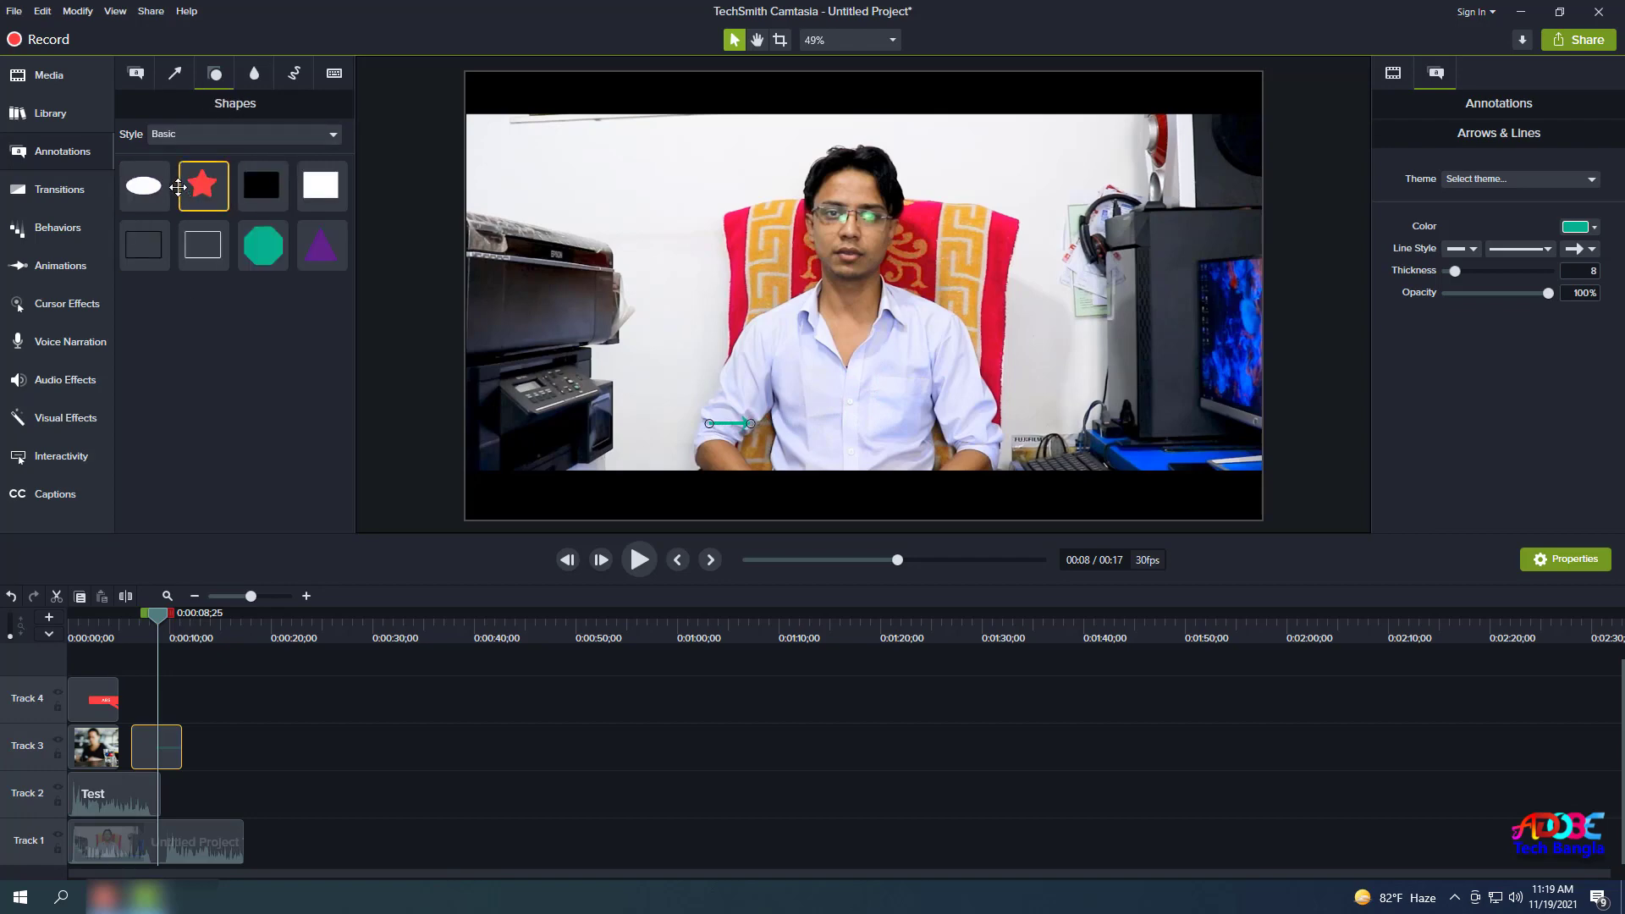
pyautogui.moveTo(202, 184); pyautogui.dragTo(151, 712)
pyautogui.moveTo(862, 296); pyautogui.dragTo(561, 170)
# Add a Blur annotation from Blur & Highlight on a new Track 5.
pyautogui.click(249, 81)
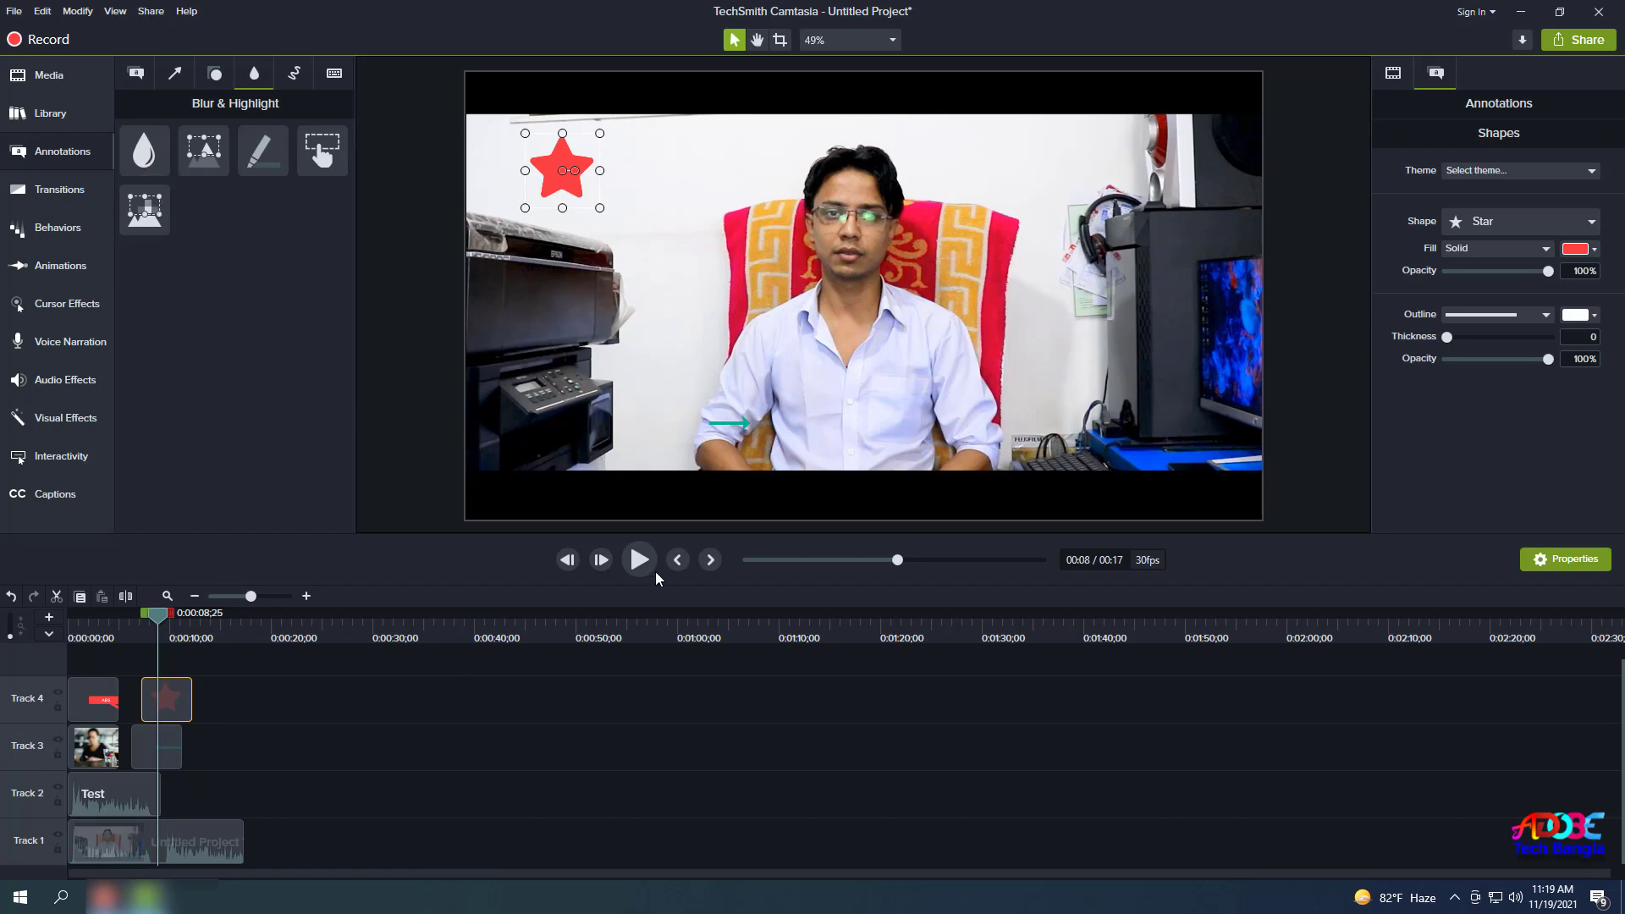
pyautogui.click(575, 241)
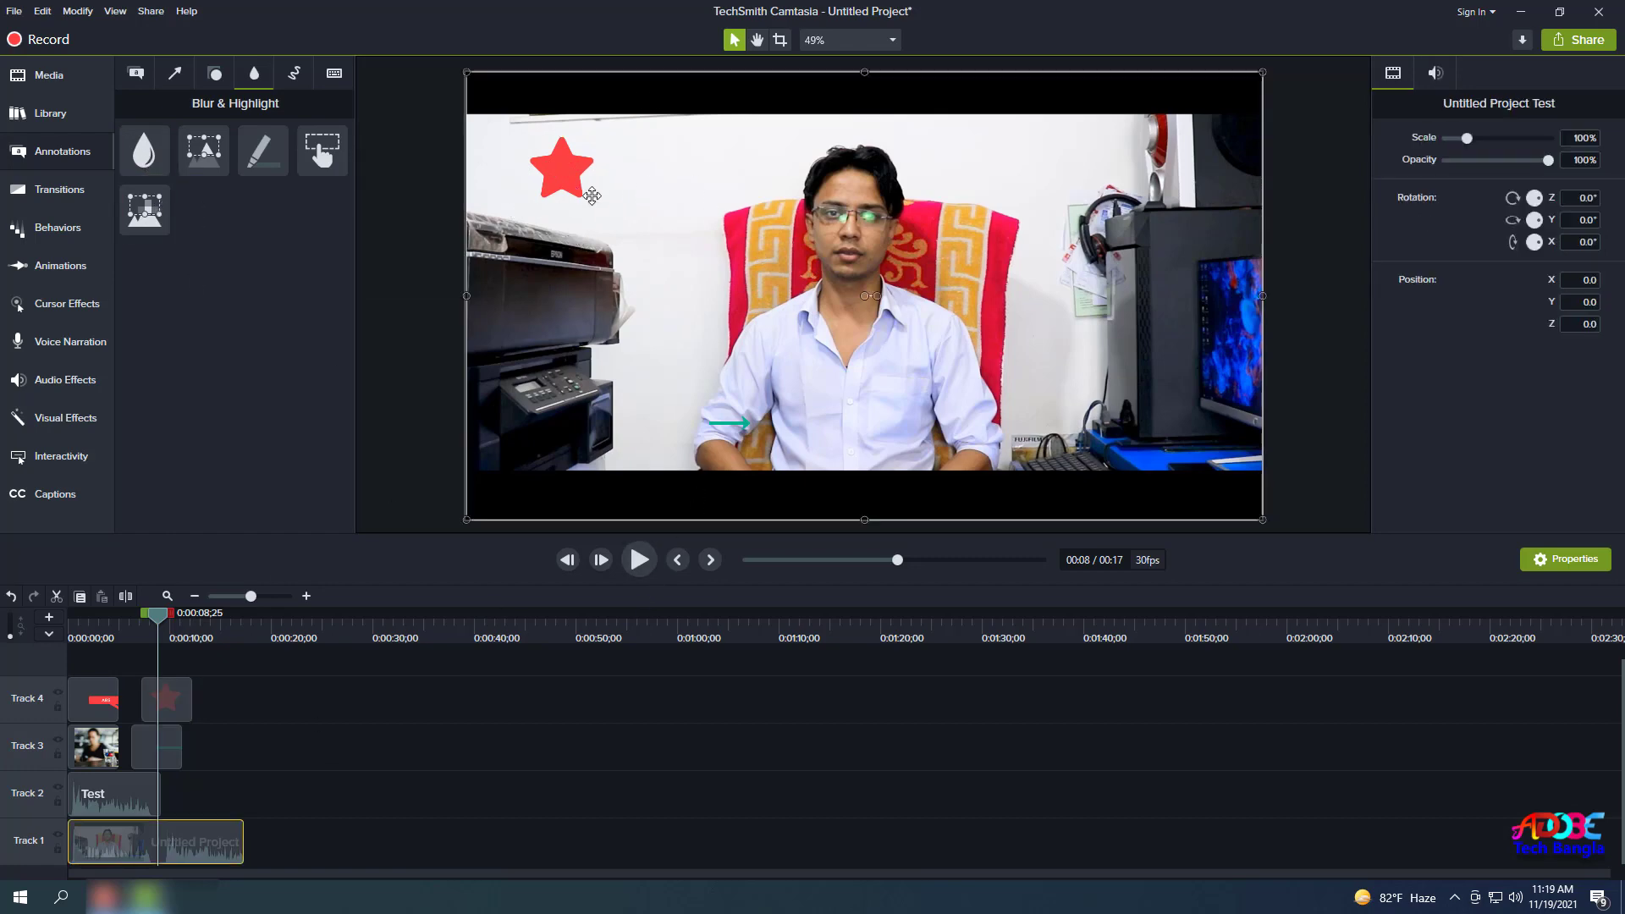
pyautogui.click(562, 170)
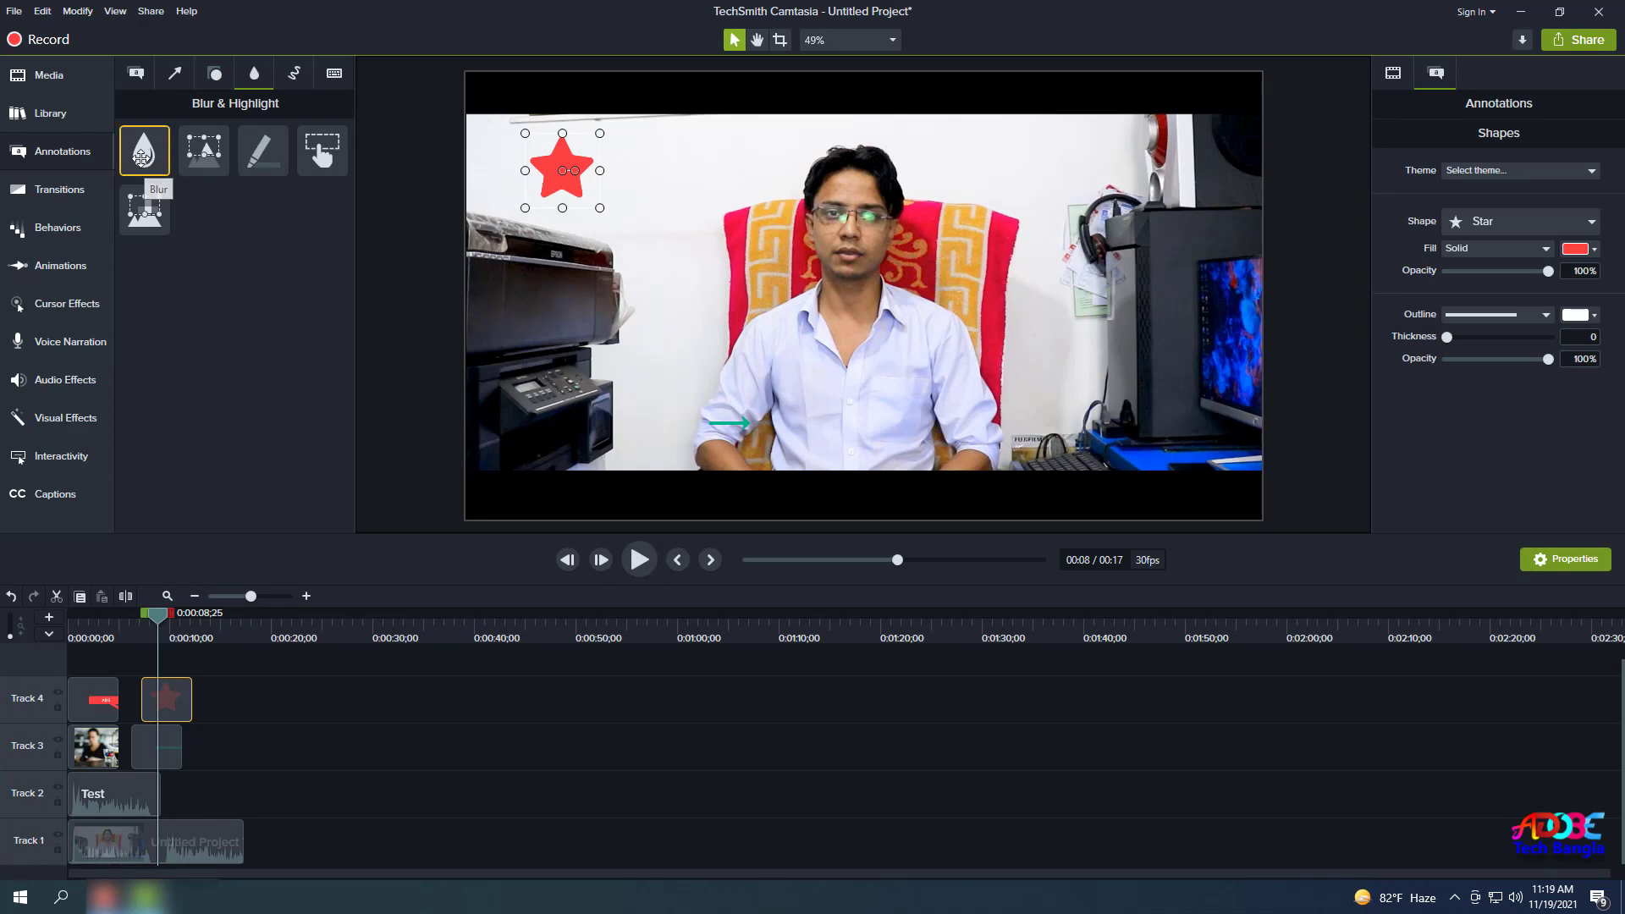
pyautogui.moveTo(144, 148); pyautogui.dragTo(372, 664)
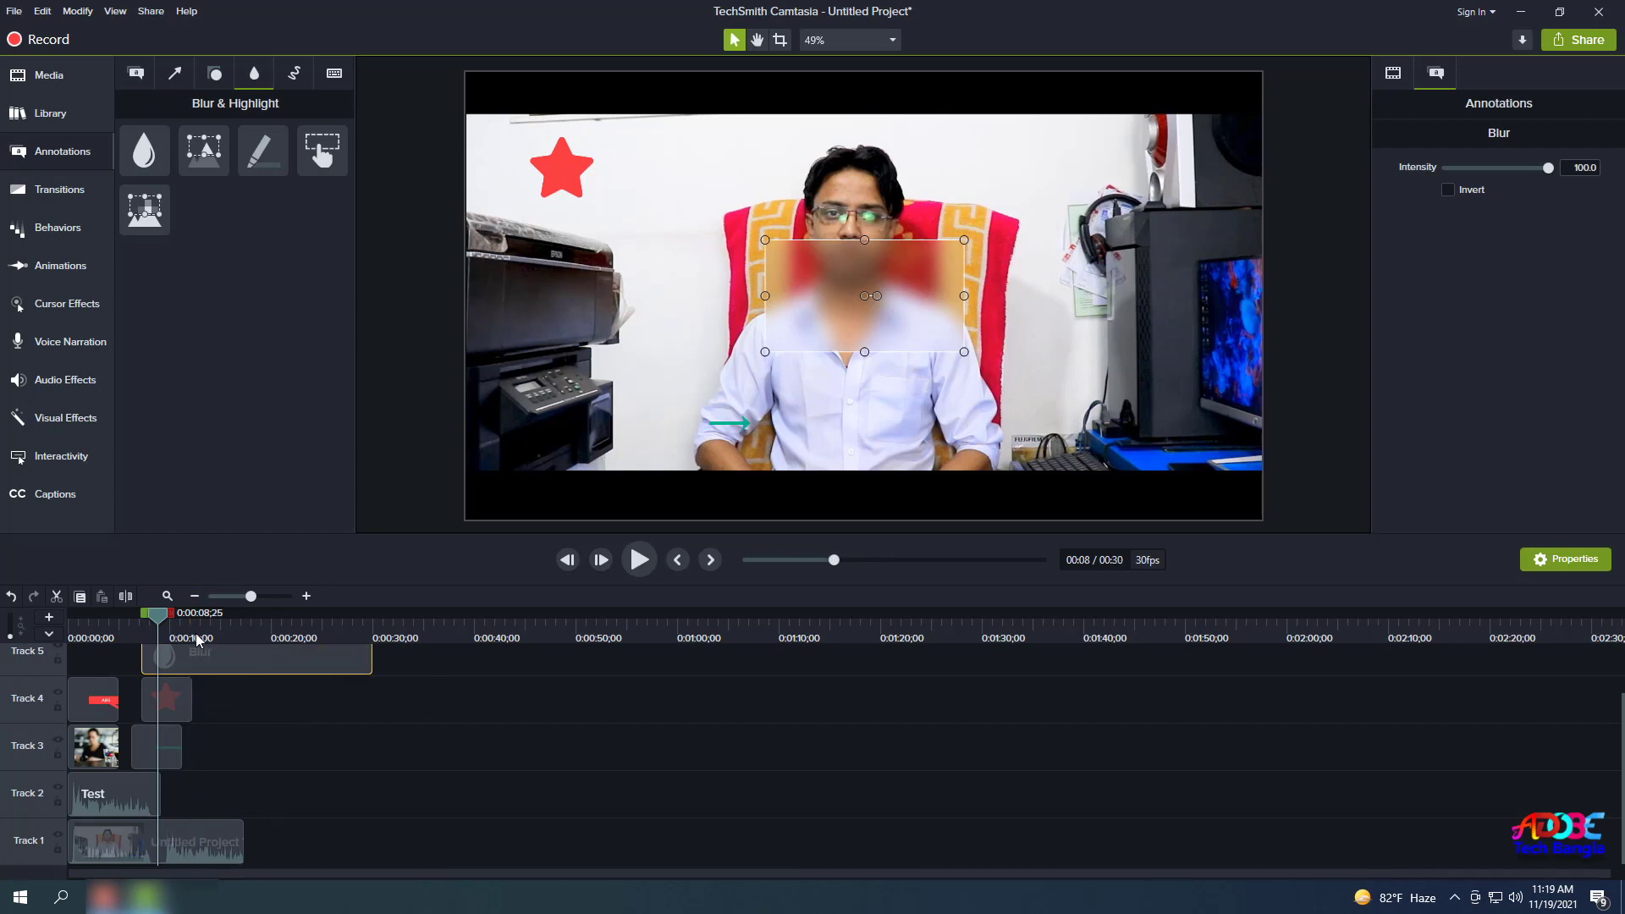
# Stretch the blur over nearly the whole frame, lower its Intensity to 84.2, then delete the blur clip.
pyautogui.moveTo(156, 626); pyautogui.dragTo(206, 635)
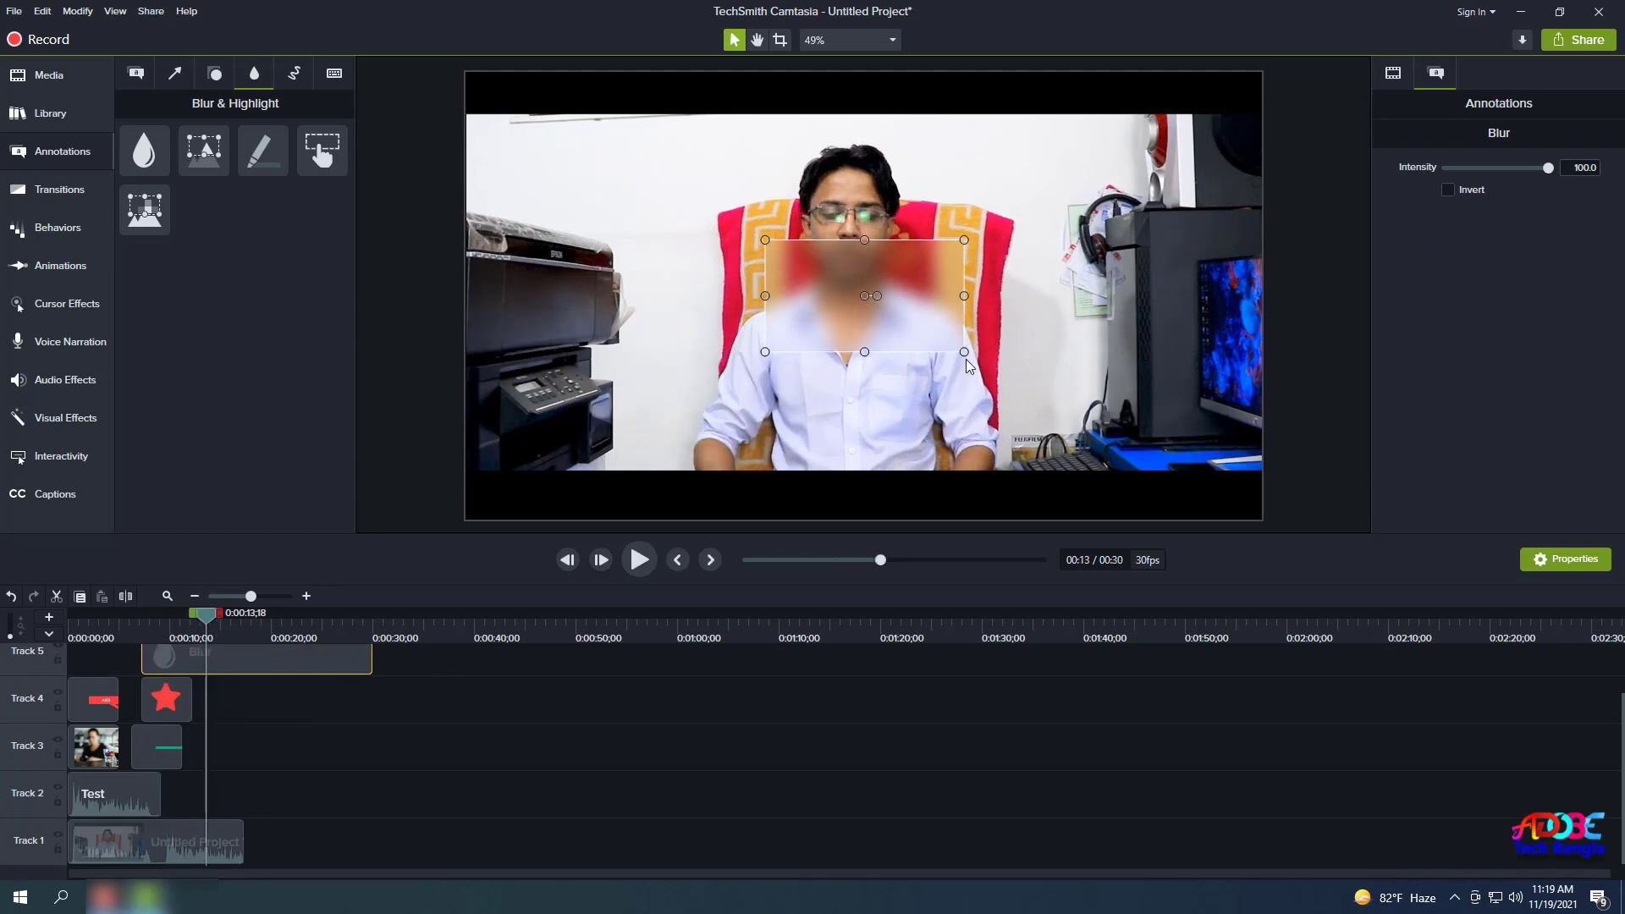
pyautogui.moveTo(965, 351)
pyautogui.mouseDown()
pyautogui.moveTo(1077, 472)
pyautogui.moveTo(1189, 509)
pyautogui.mouseUp()
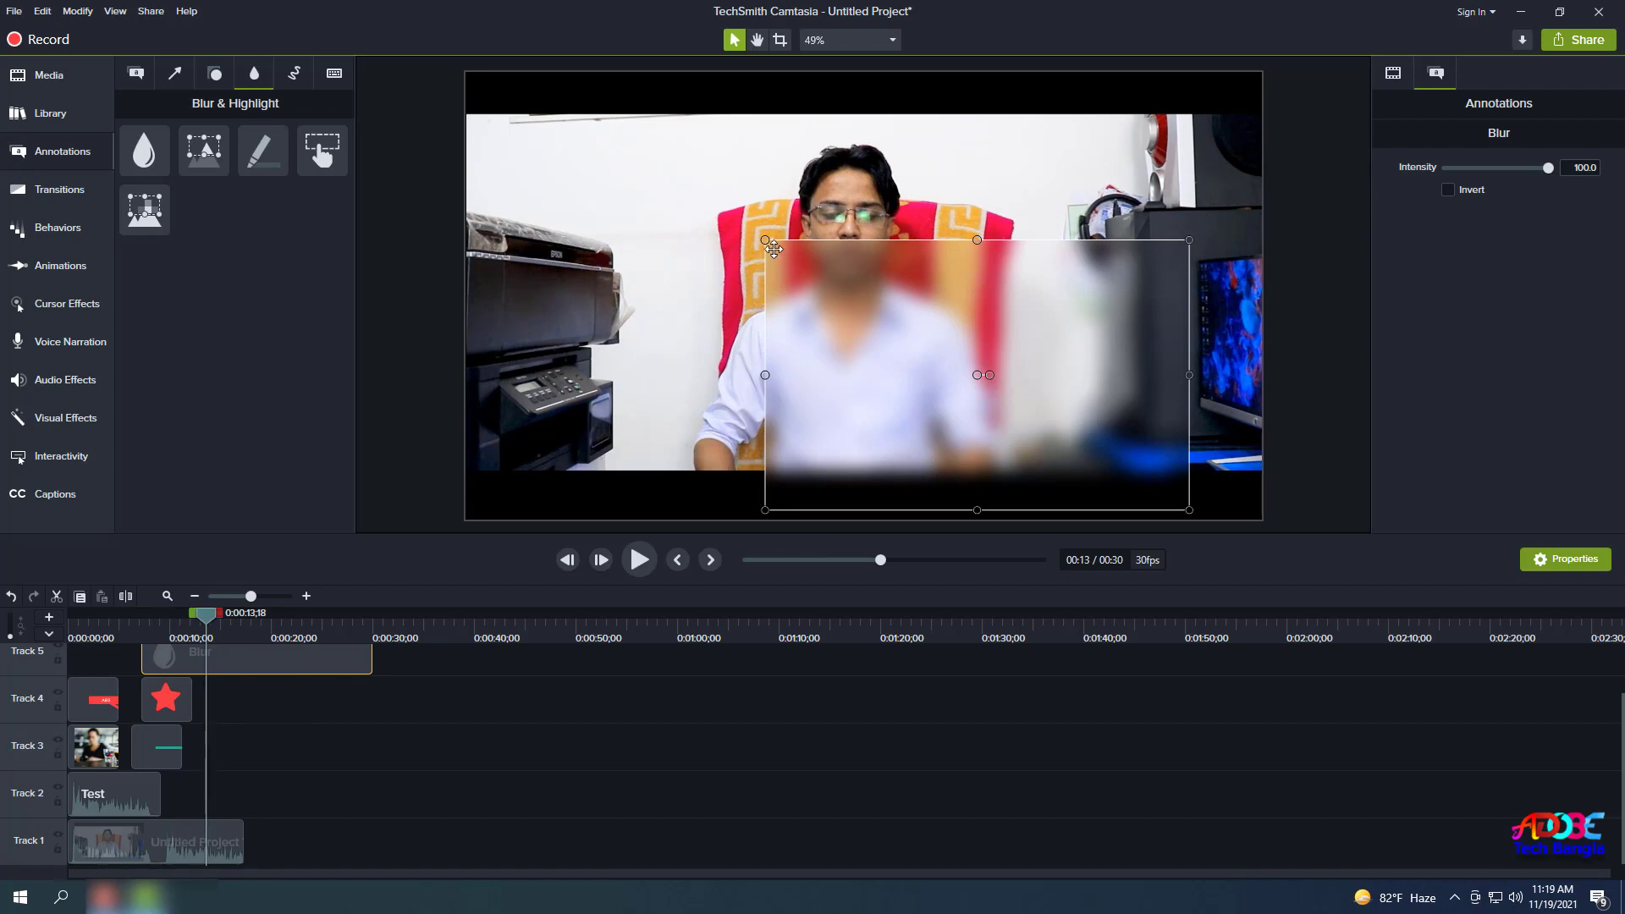
pyautogui.moveTo(765, 241); pyautogui.dragTo(466, 111)
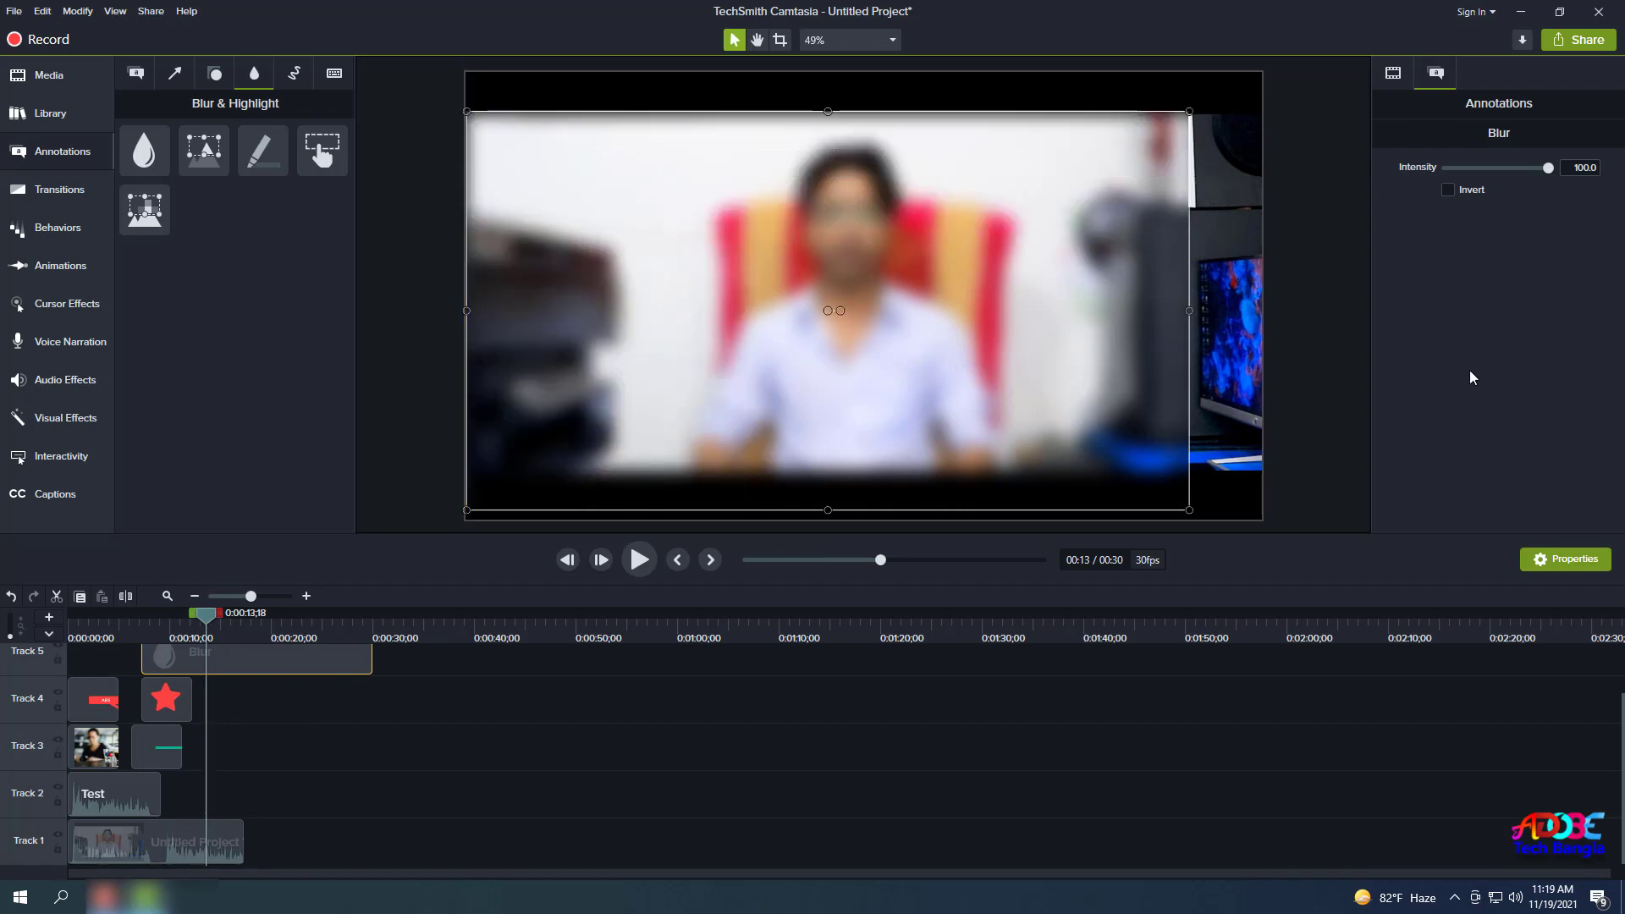
pyautogui.moveTo(1548, 169); pyautogui.dragTo(1531, 240)
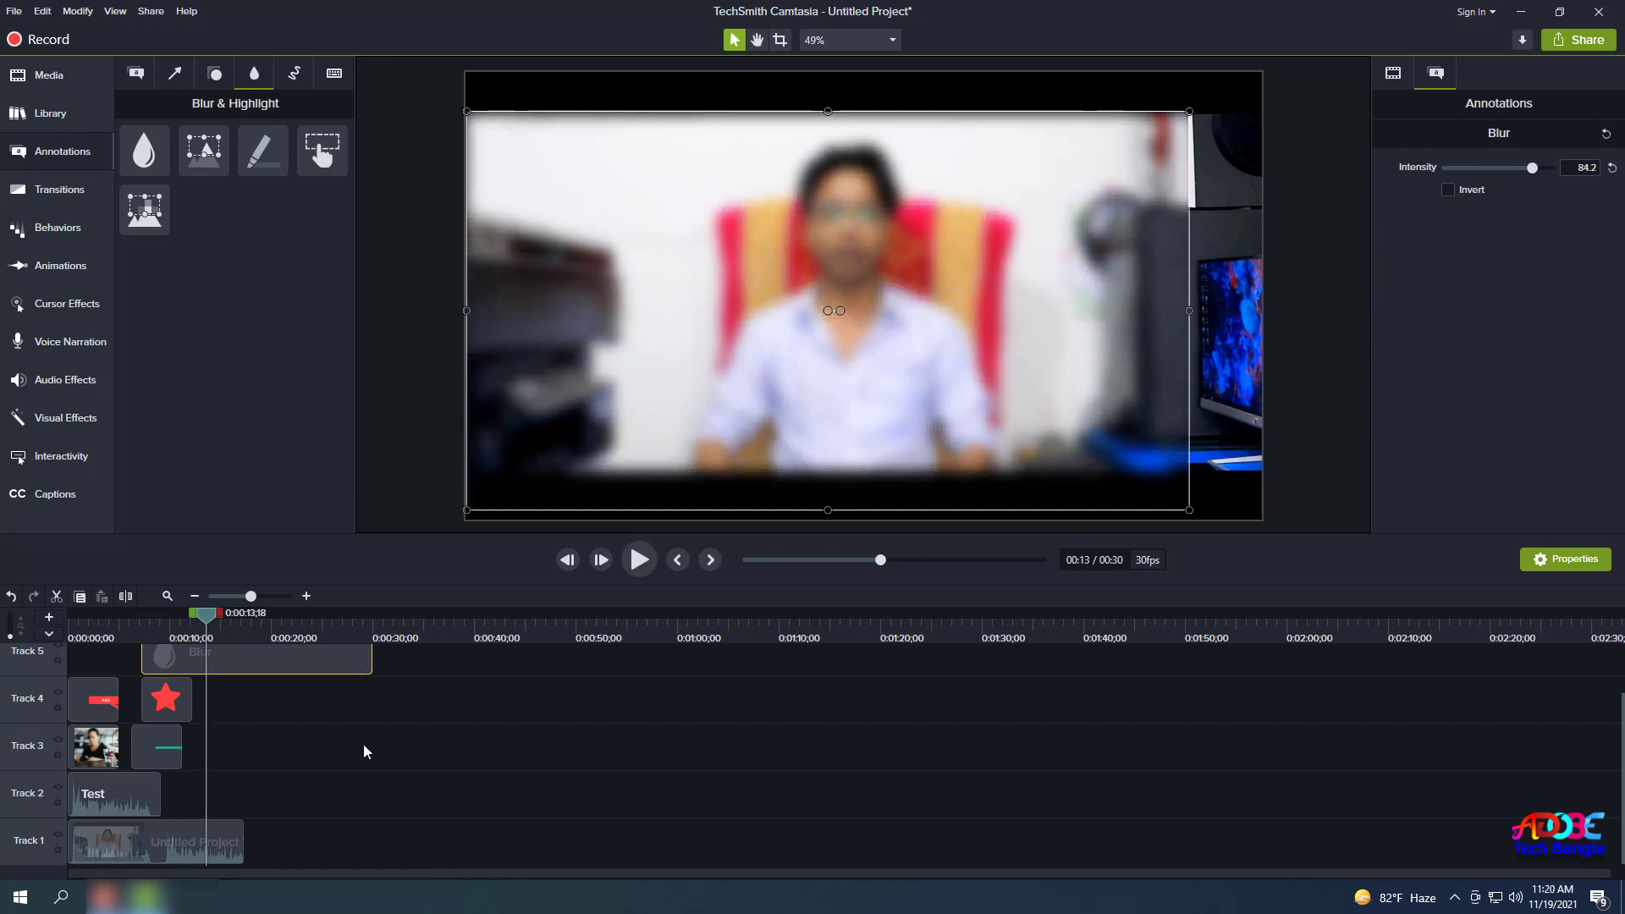
pyautogui.rightClick(336, 662)
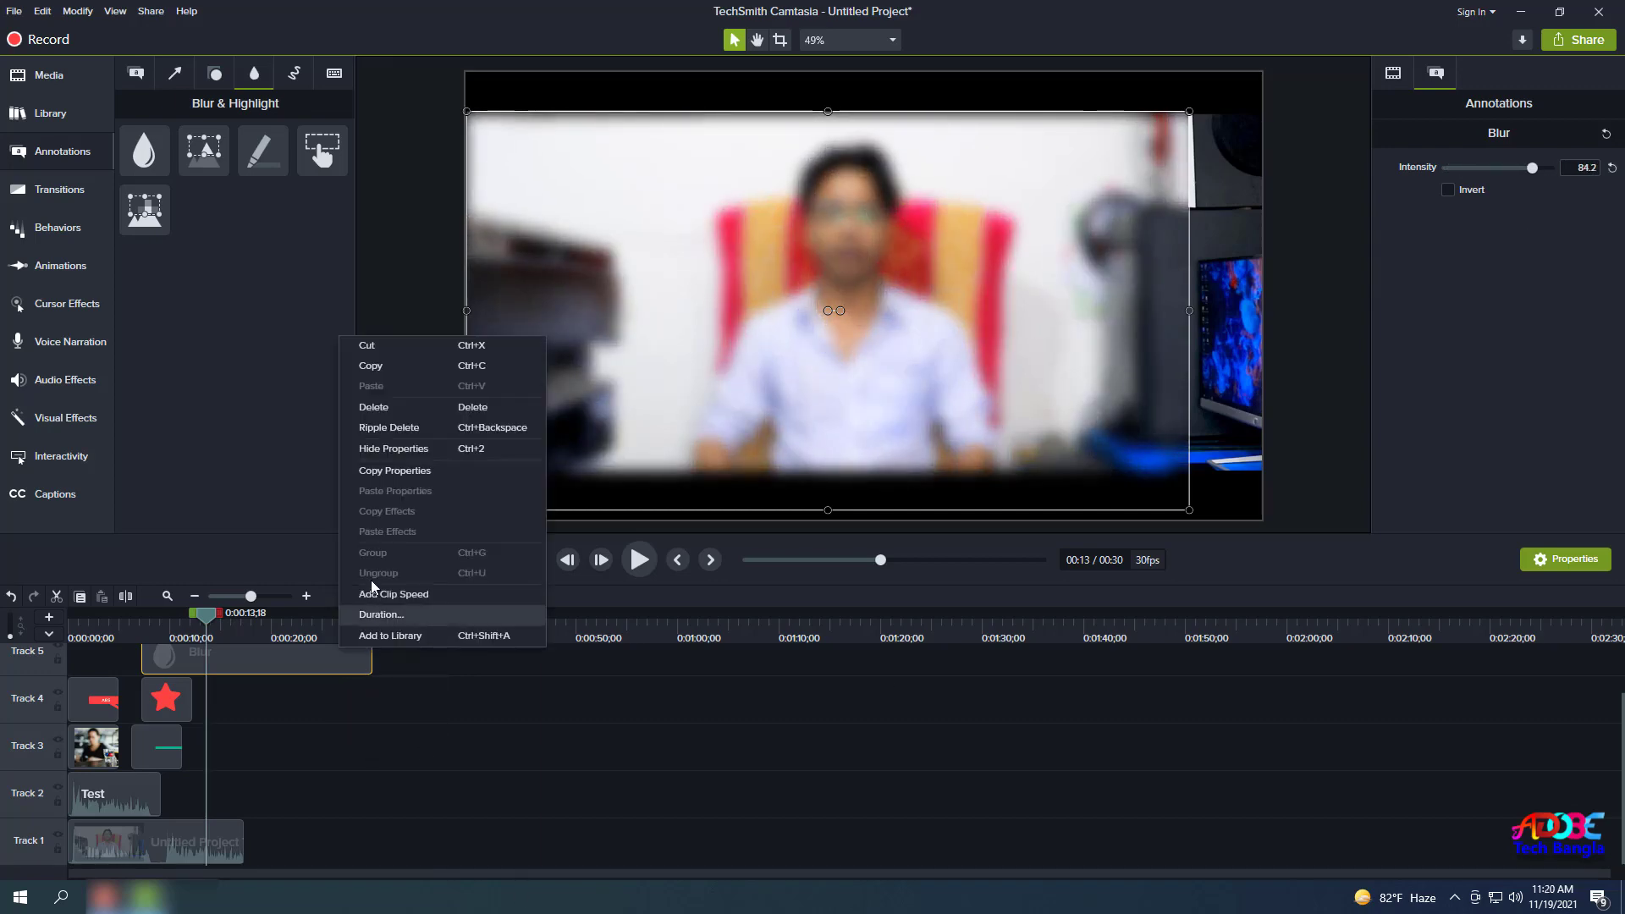
pyautogui.click(389, 411)
# Try a spotlight annotation at intensity 55, enlarge its area, then delete the spotlight clip.
pyautogui.moveTo(204, 151)
pyautogui.mouseDown()
pyautogui.moveTo(221, 447)
pyautogui.moveTo(212, 653)
pyautogui.mouseUp()
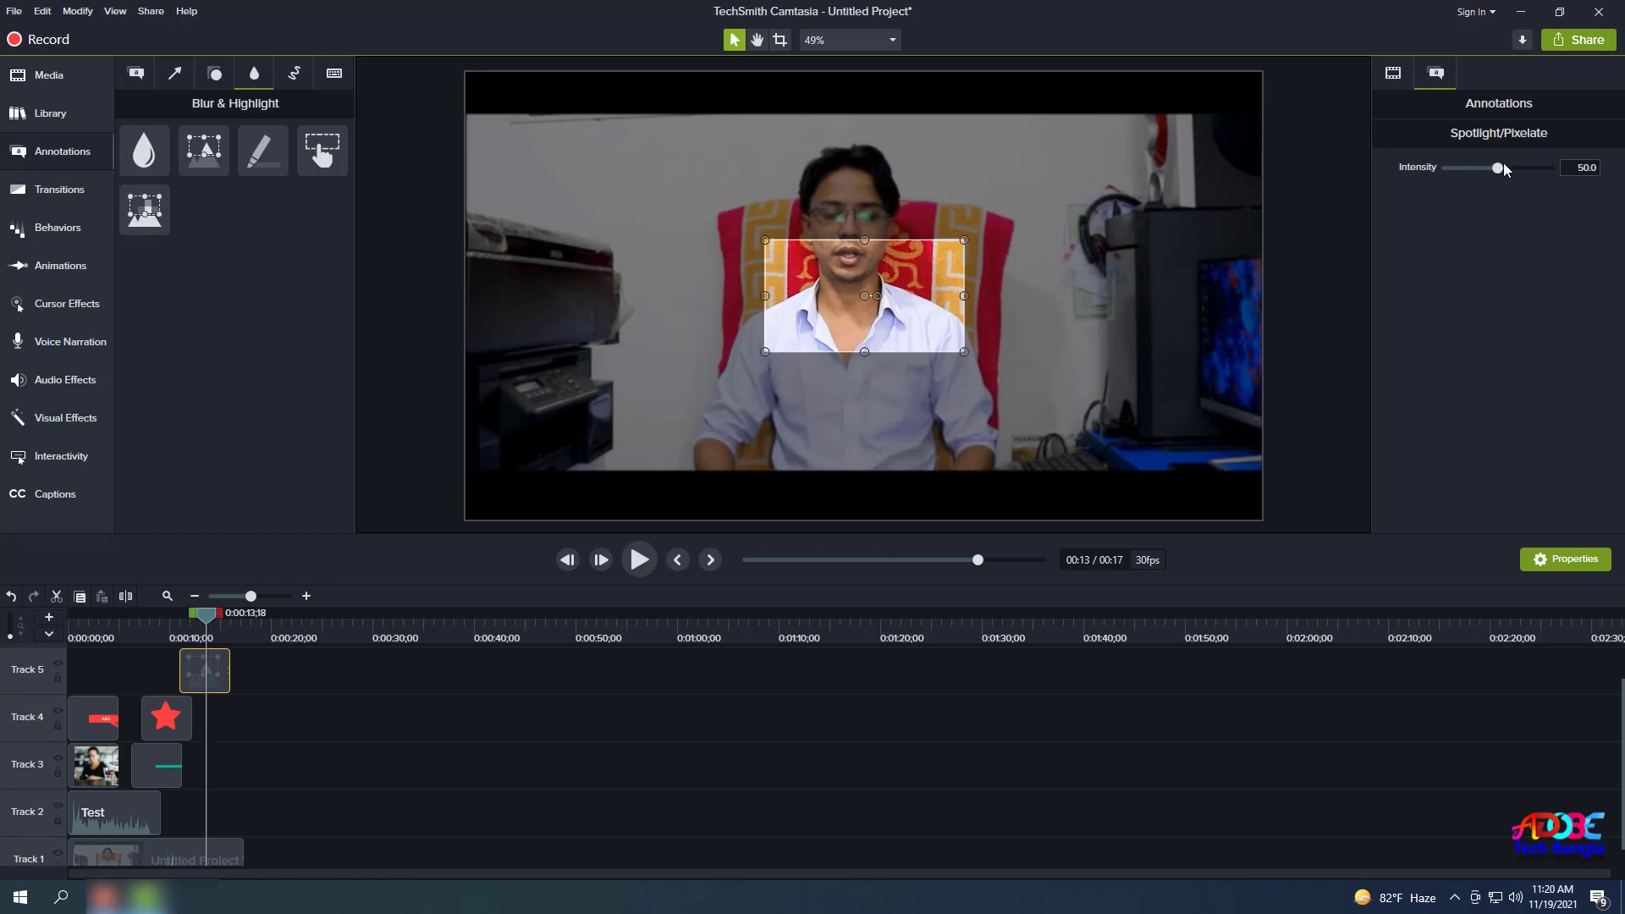
pyautogui.click(1534, 168)
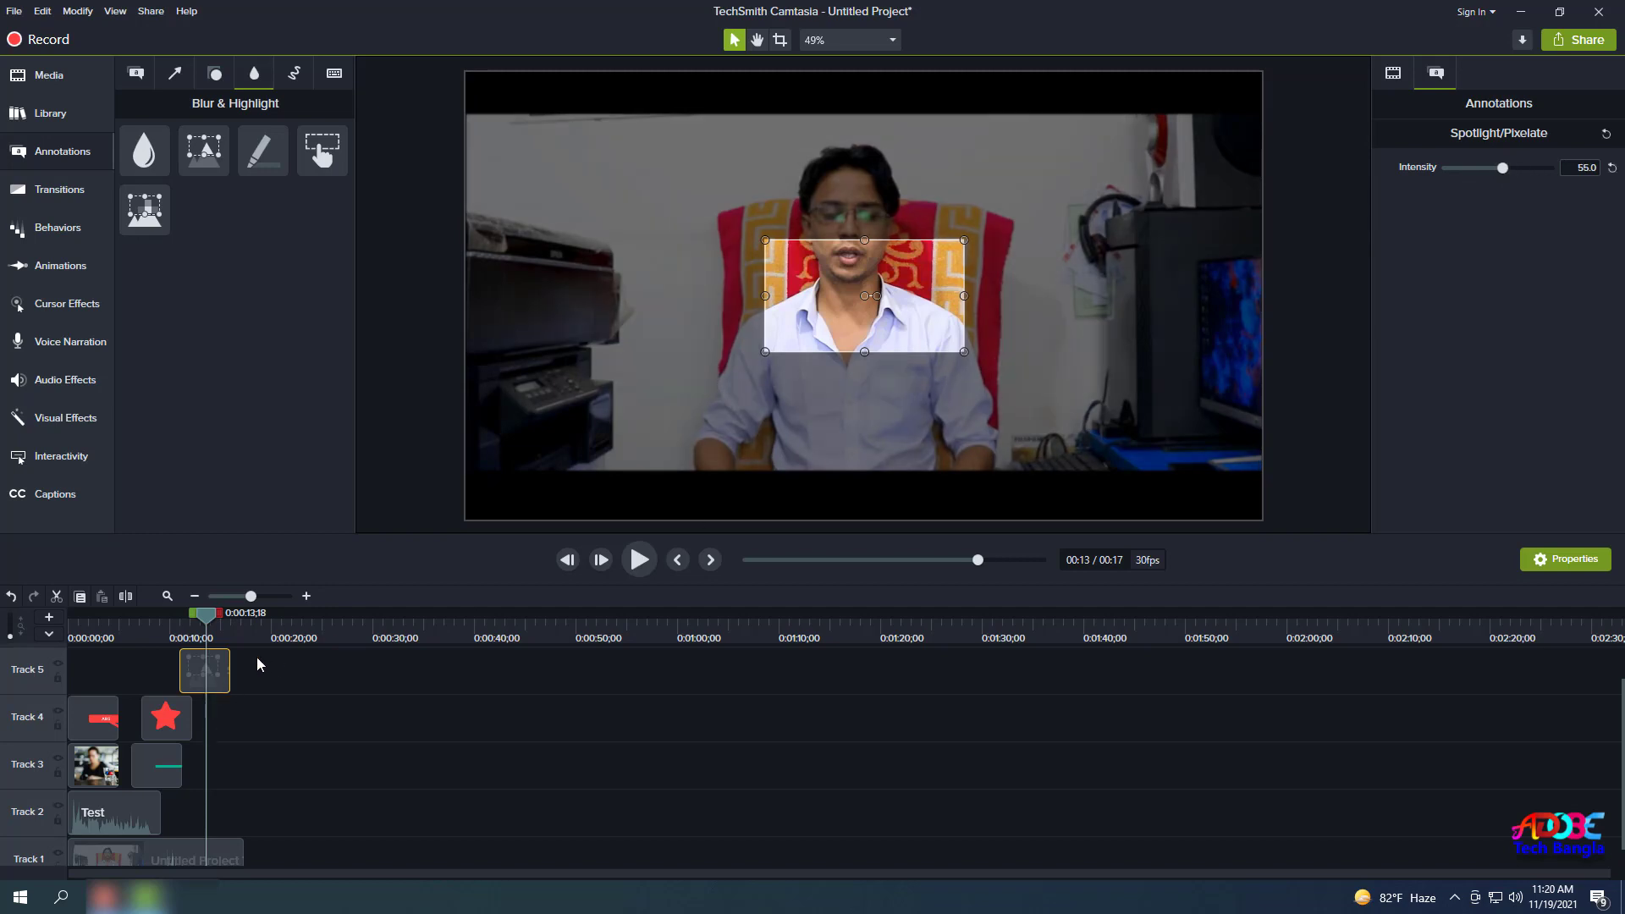
pyautogui.moveTo(768, 352); pyautogui.dragTo(666, 480)
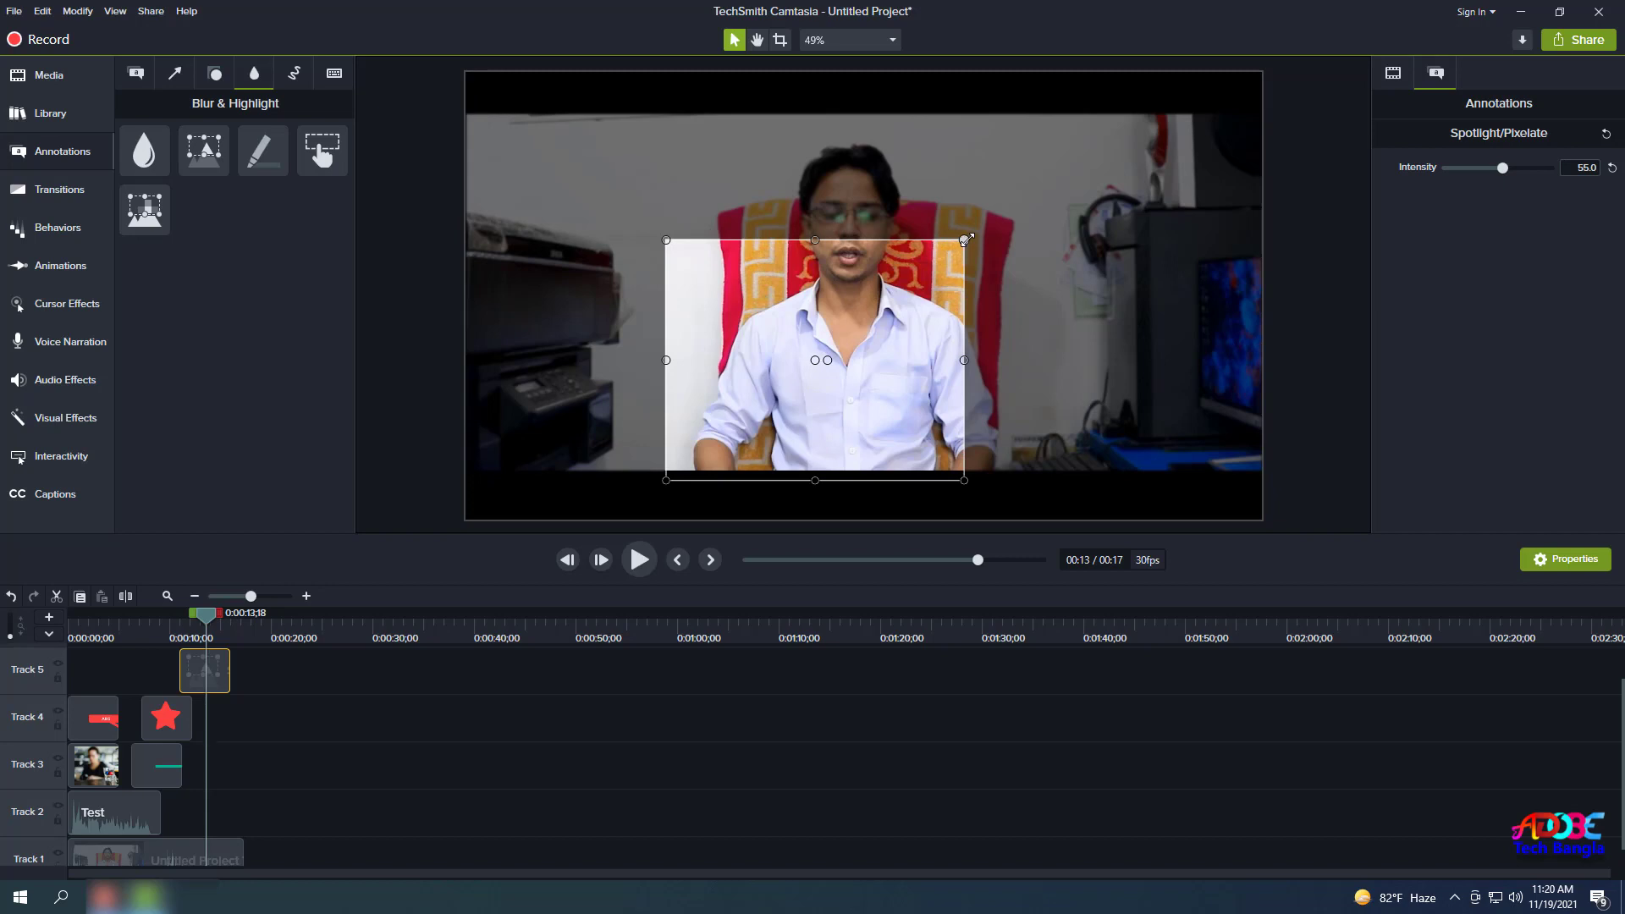
pyautogui.moveTo(967, 239); pyautogui.dragTo(1087, 136)
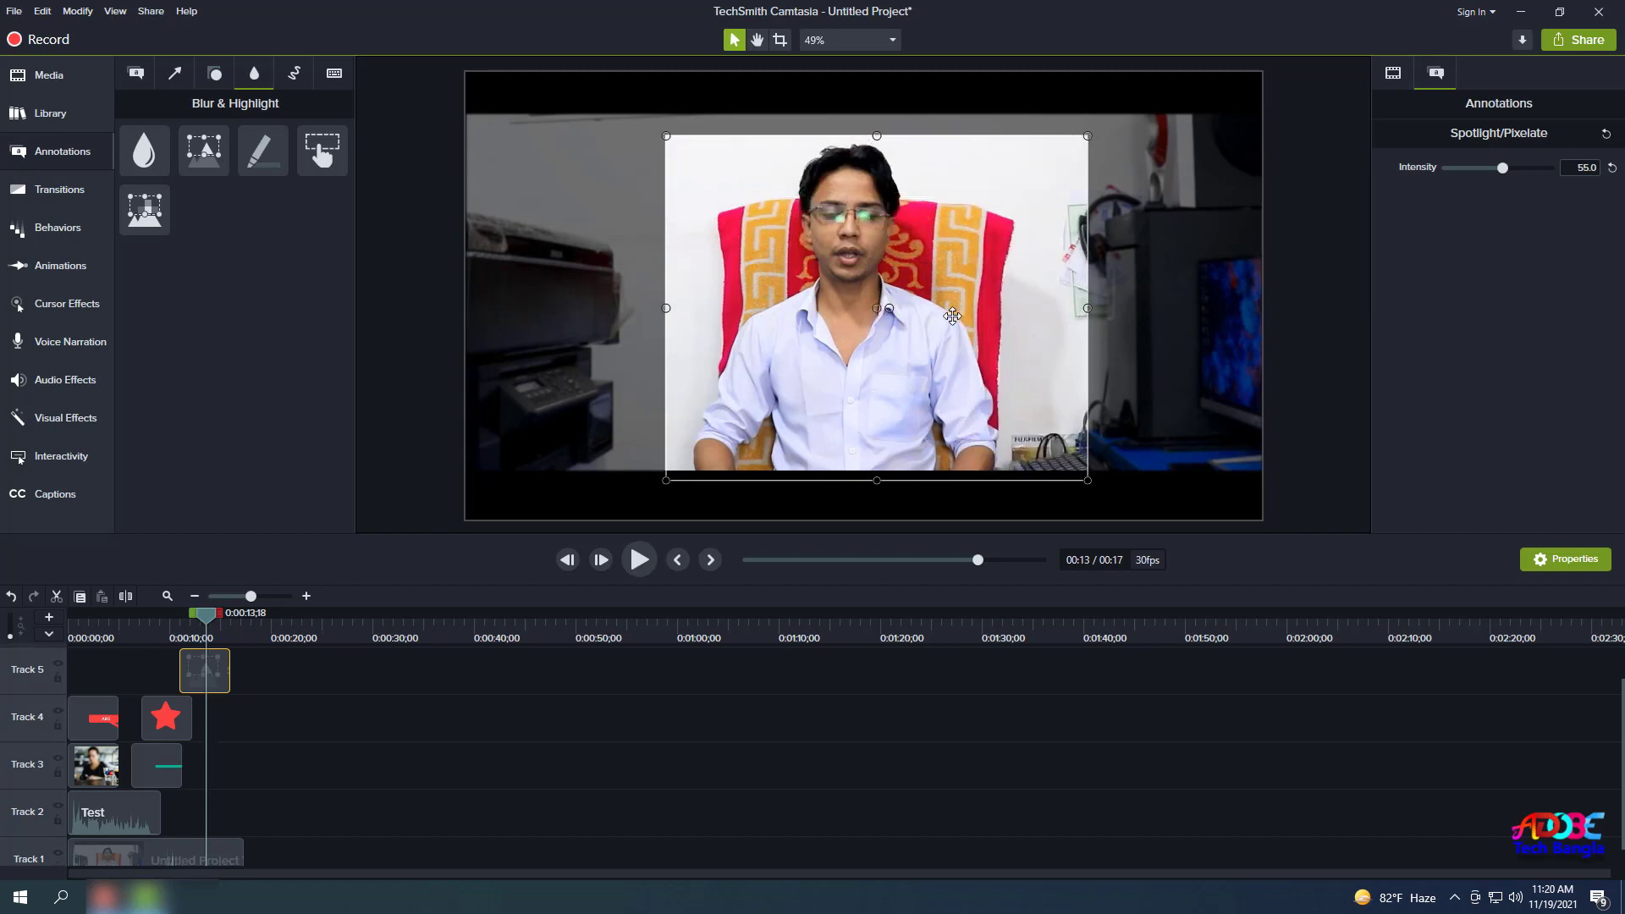
pyautogui.rightClick(193, 682)
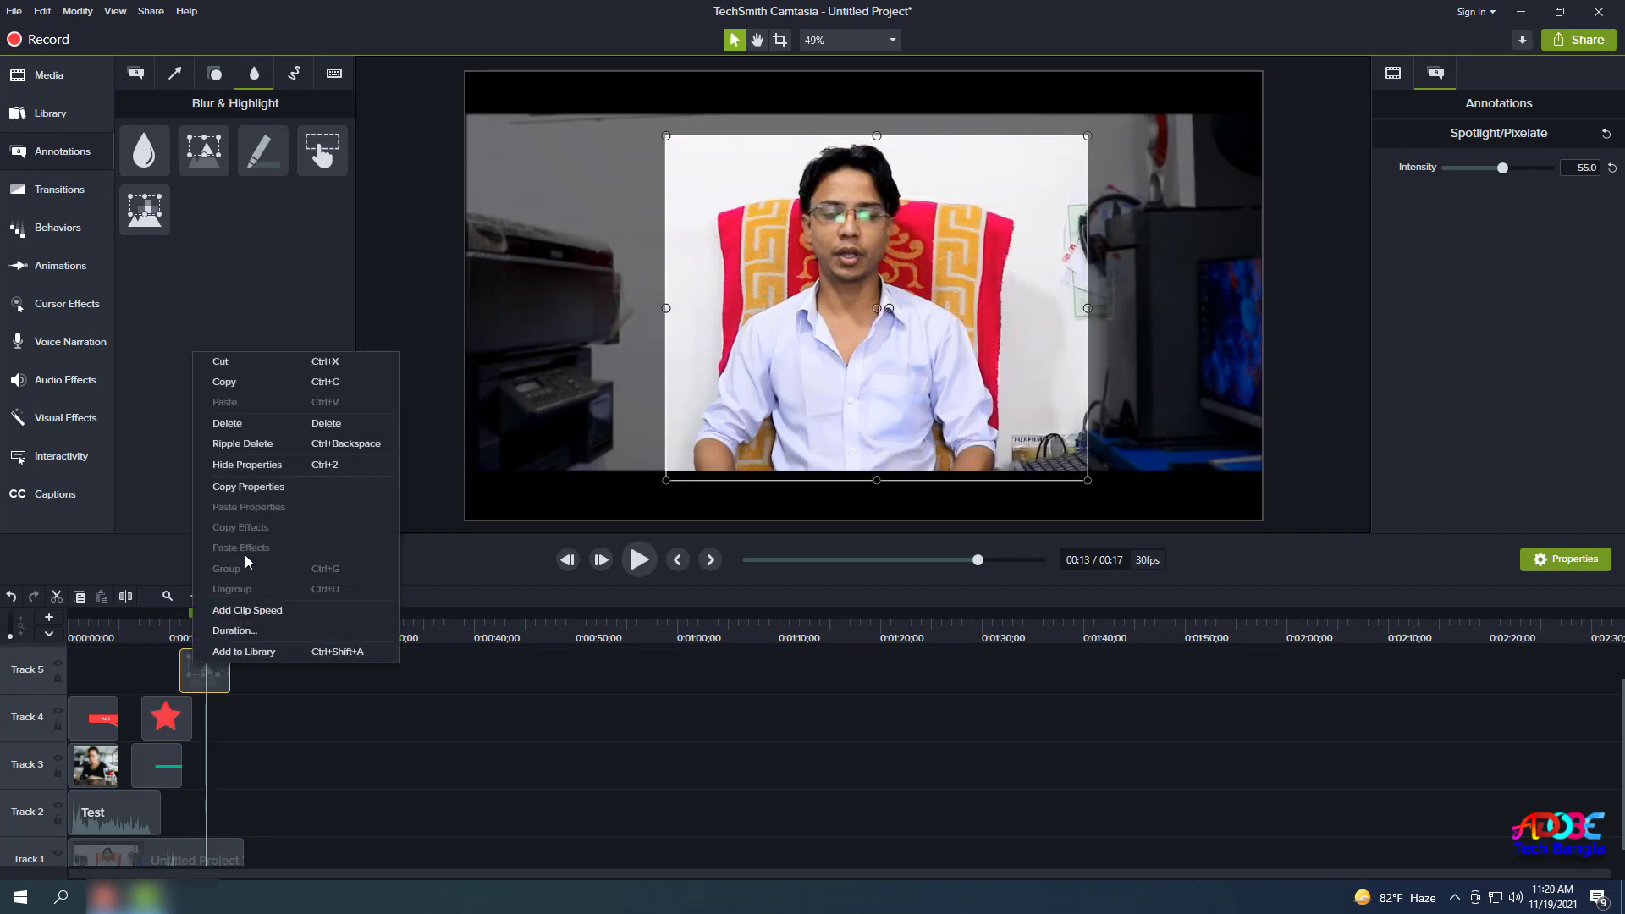
pyautogui.click(280, 704)
pyautogui.click(203, 683)
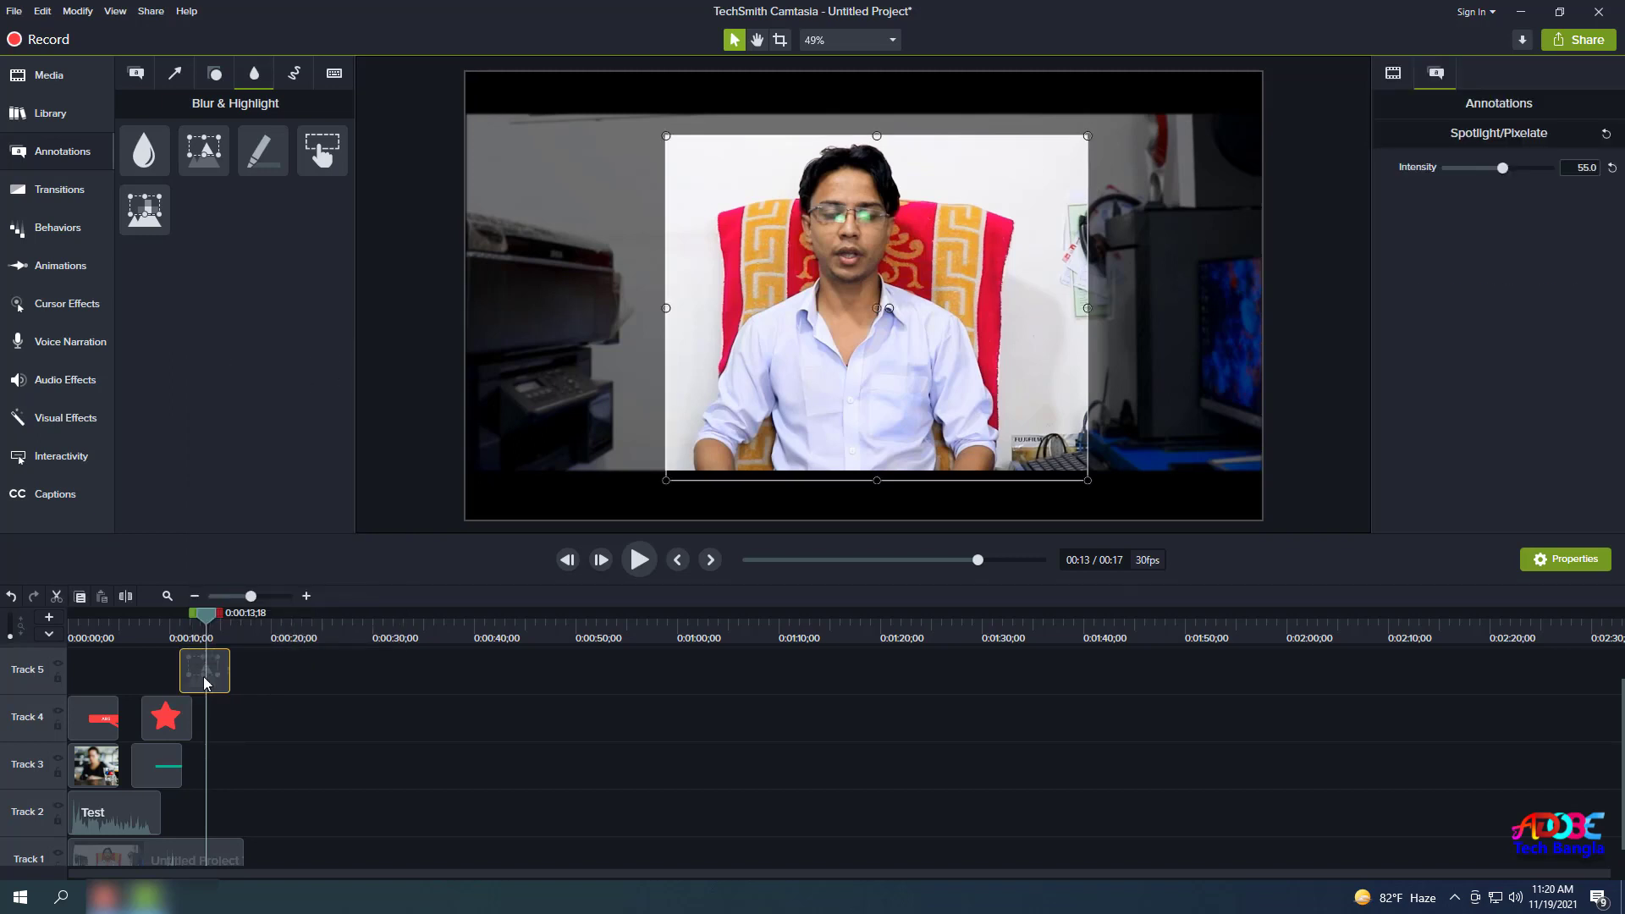
pyautogui.rightClick(203, 682)
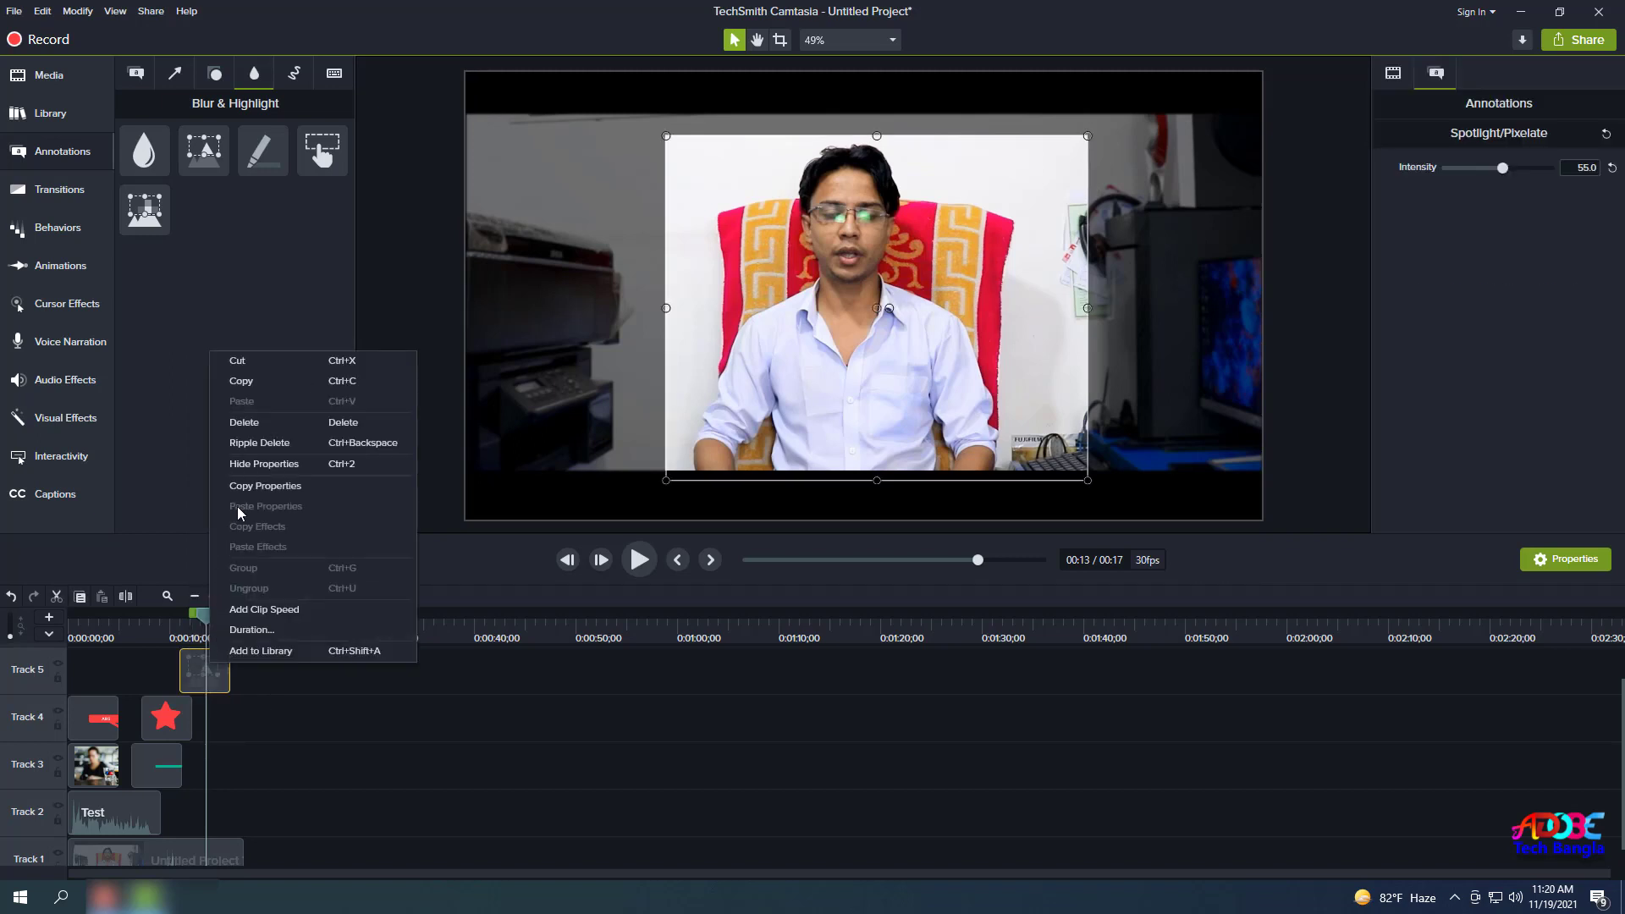
pyautogui.click(260, 422)
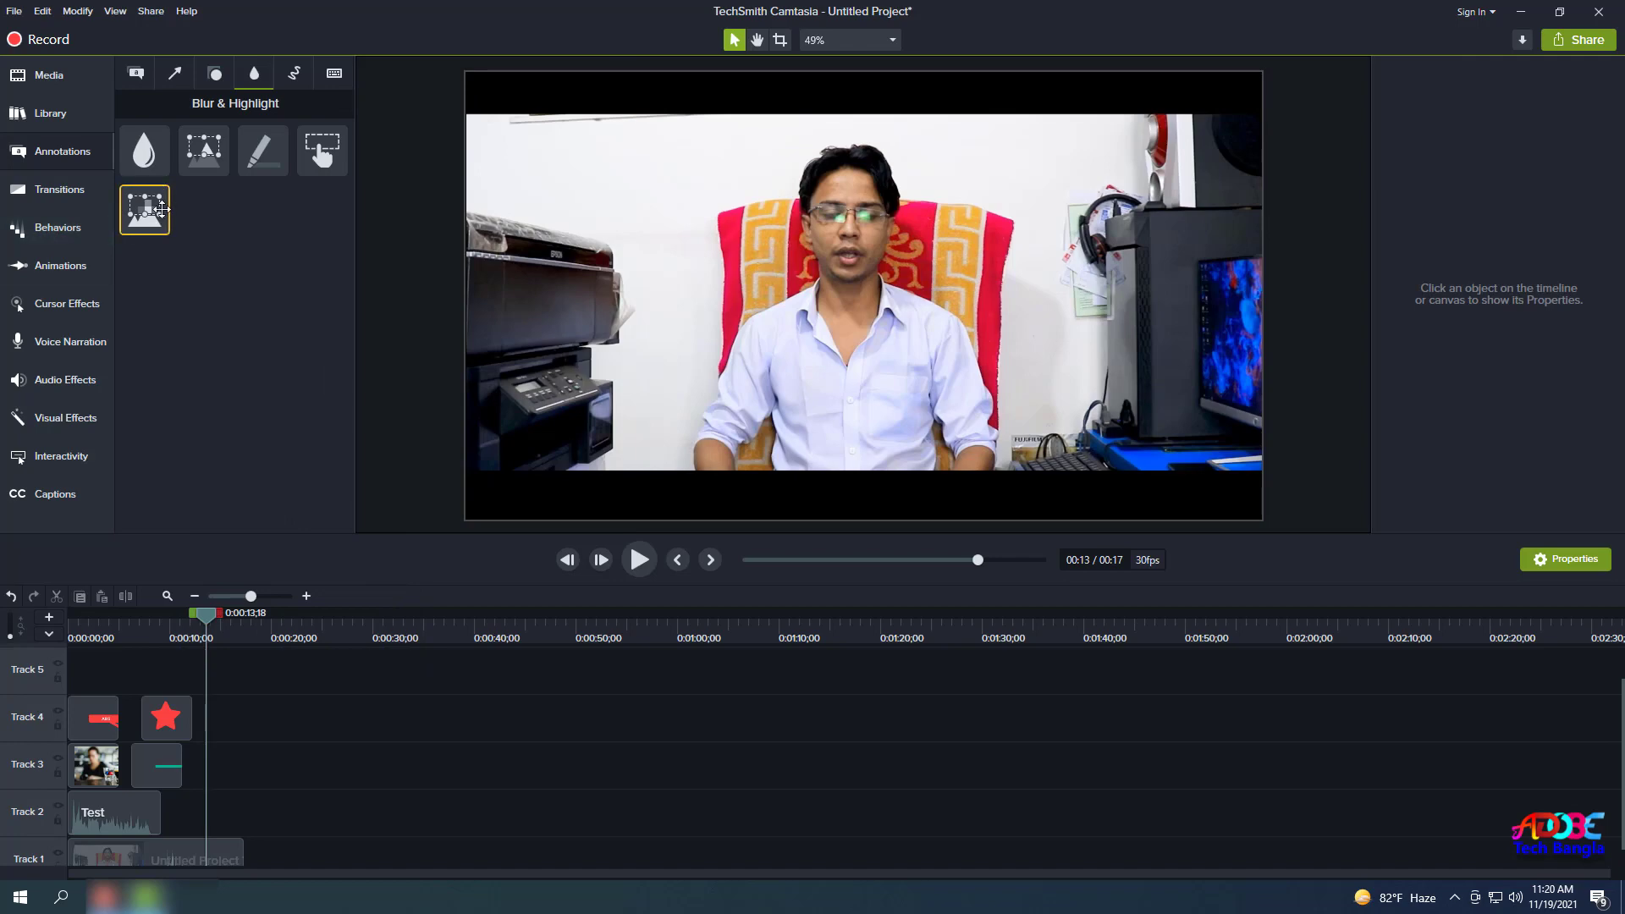
# Add a pixelate box over the speaker's face, then delete the pixelate clip.
pyautogui.moveTo(145, 210); pyautogui.dragTo(191, 690)
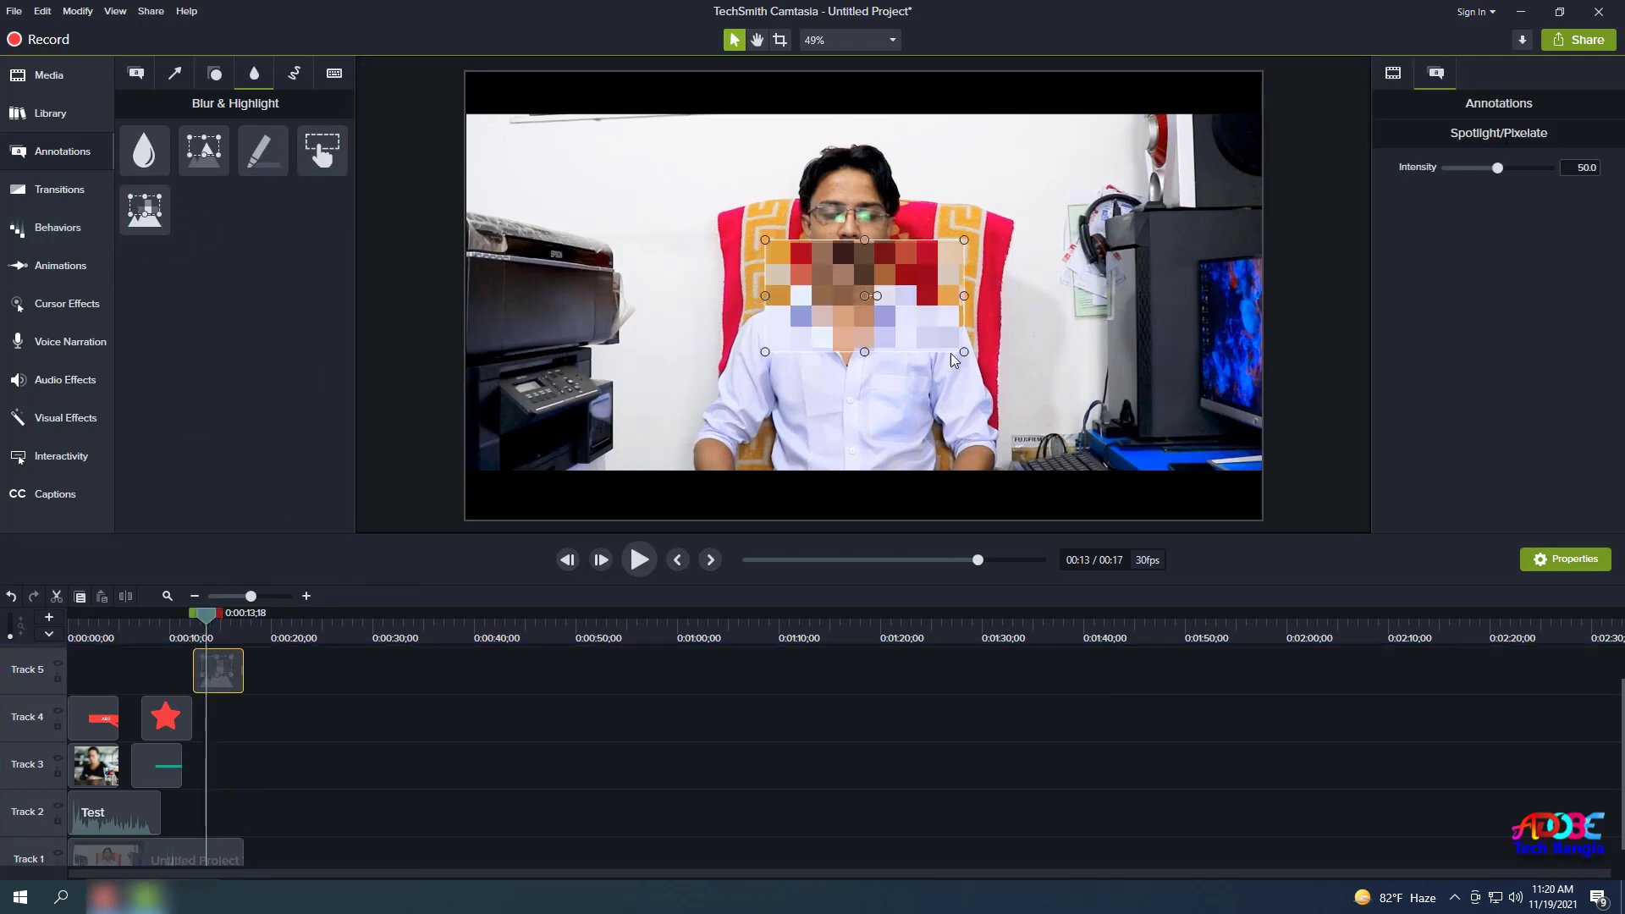
pyautogui.moveTo(967, 355); pyautogui.dragTo(1012, 321)
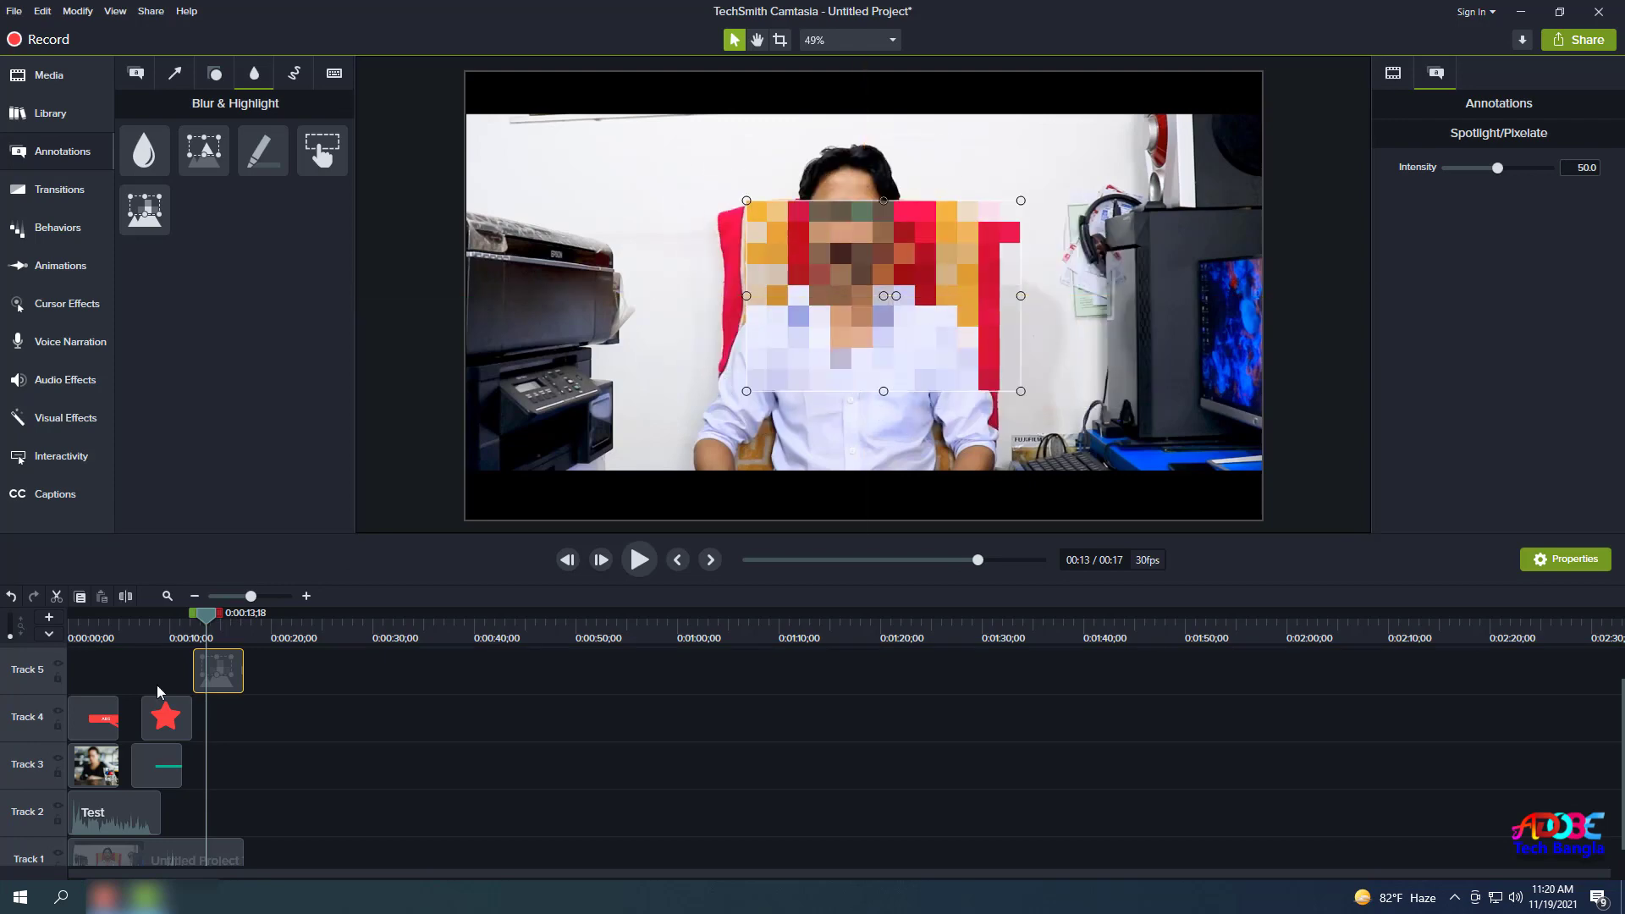
pyautogui.rightClick(227, 689)
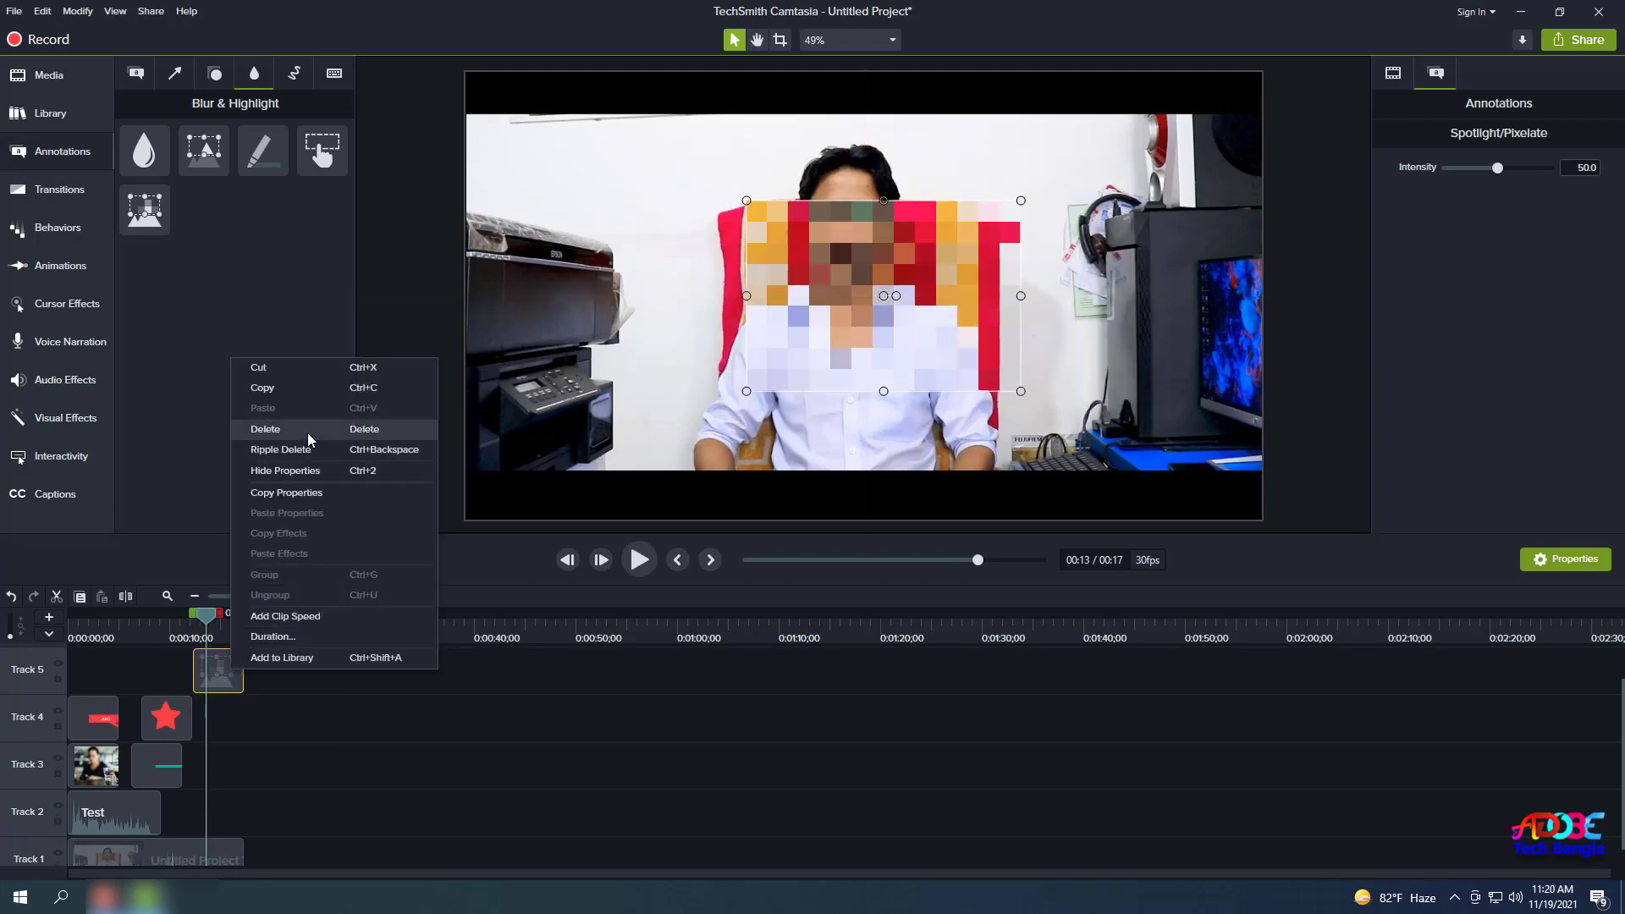
pyautogui.click(288, 430)
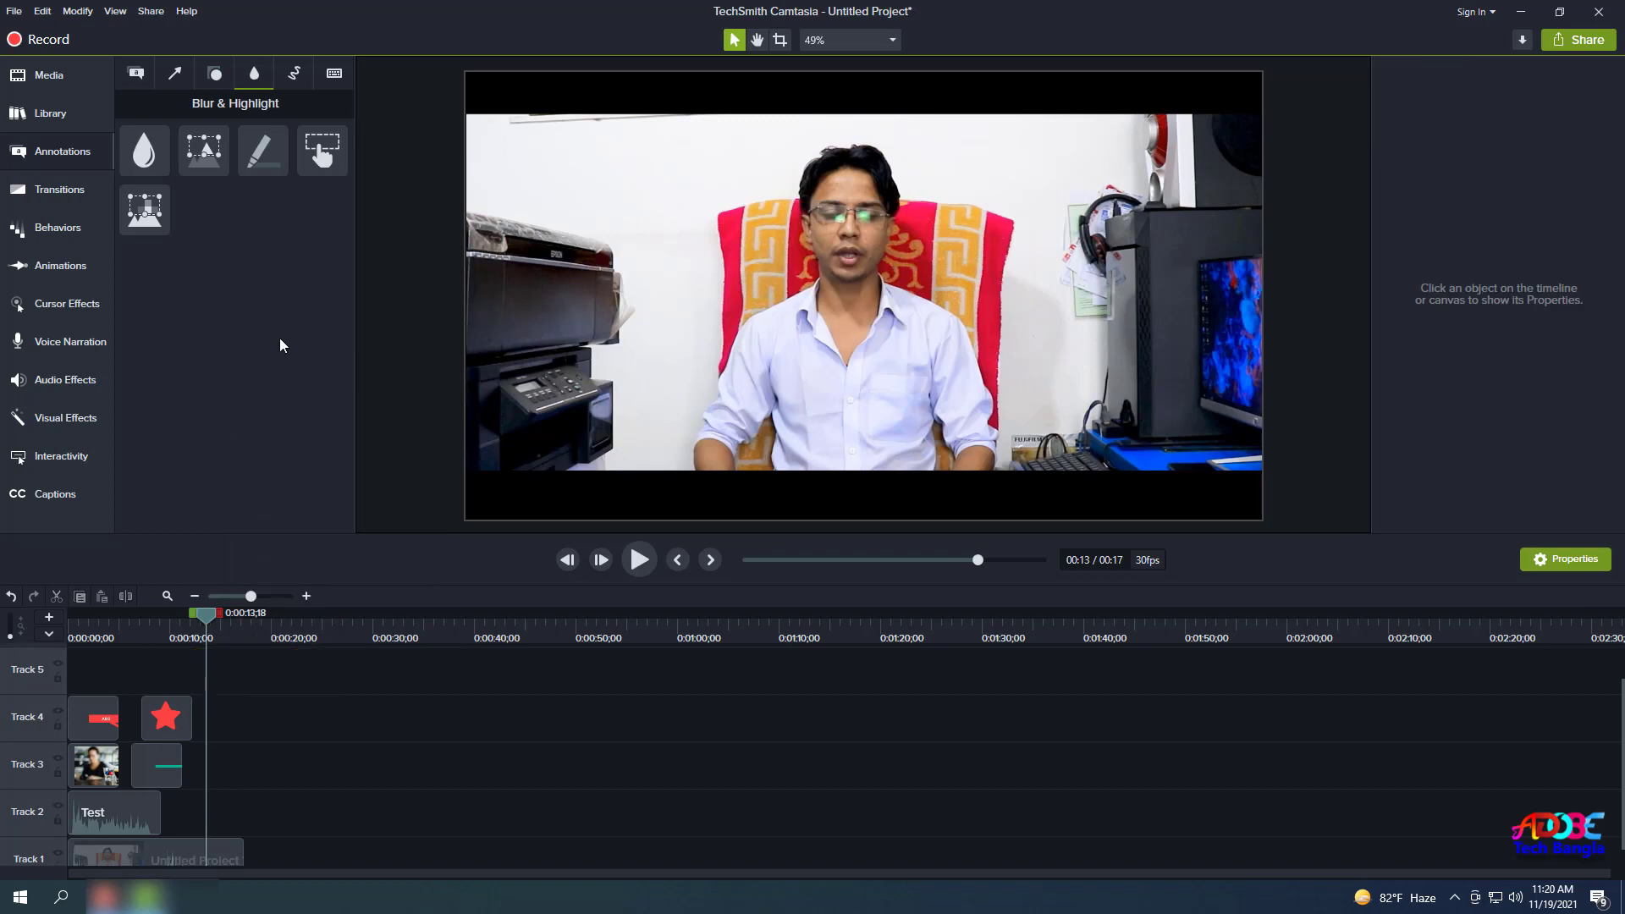
# Add the red sketch-motion checkmark to Track 5 and move it to the video's upper-left.
pyautogui.click(295, 78)
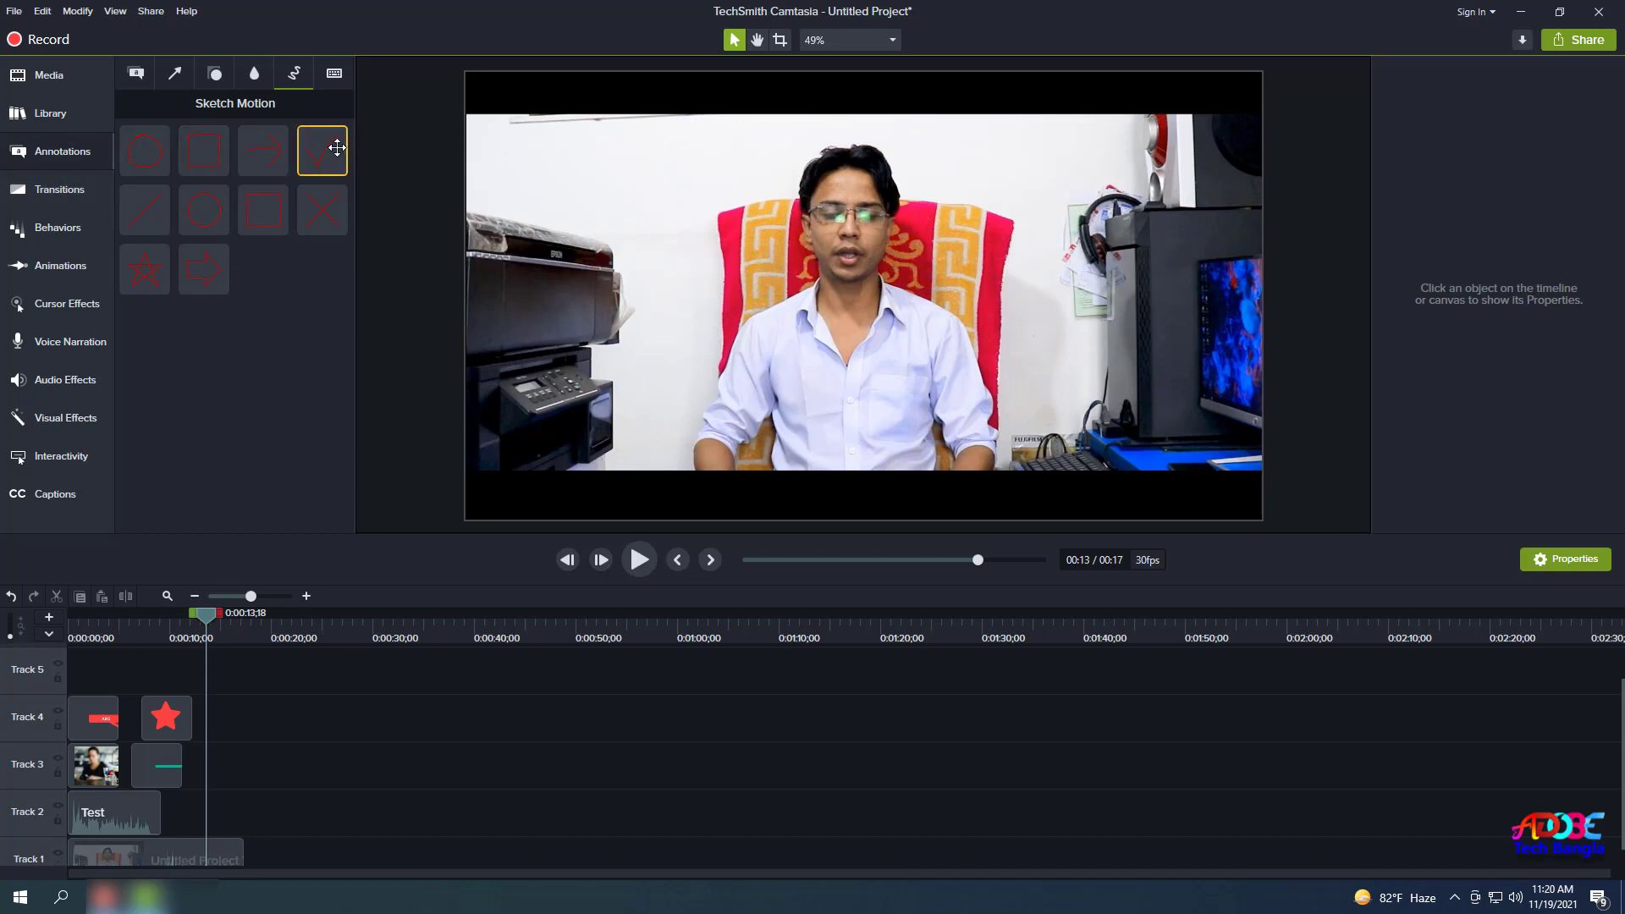
pyautogui.moveTo(337, 148); pyautogui.dragTo(220, 678)
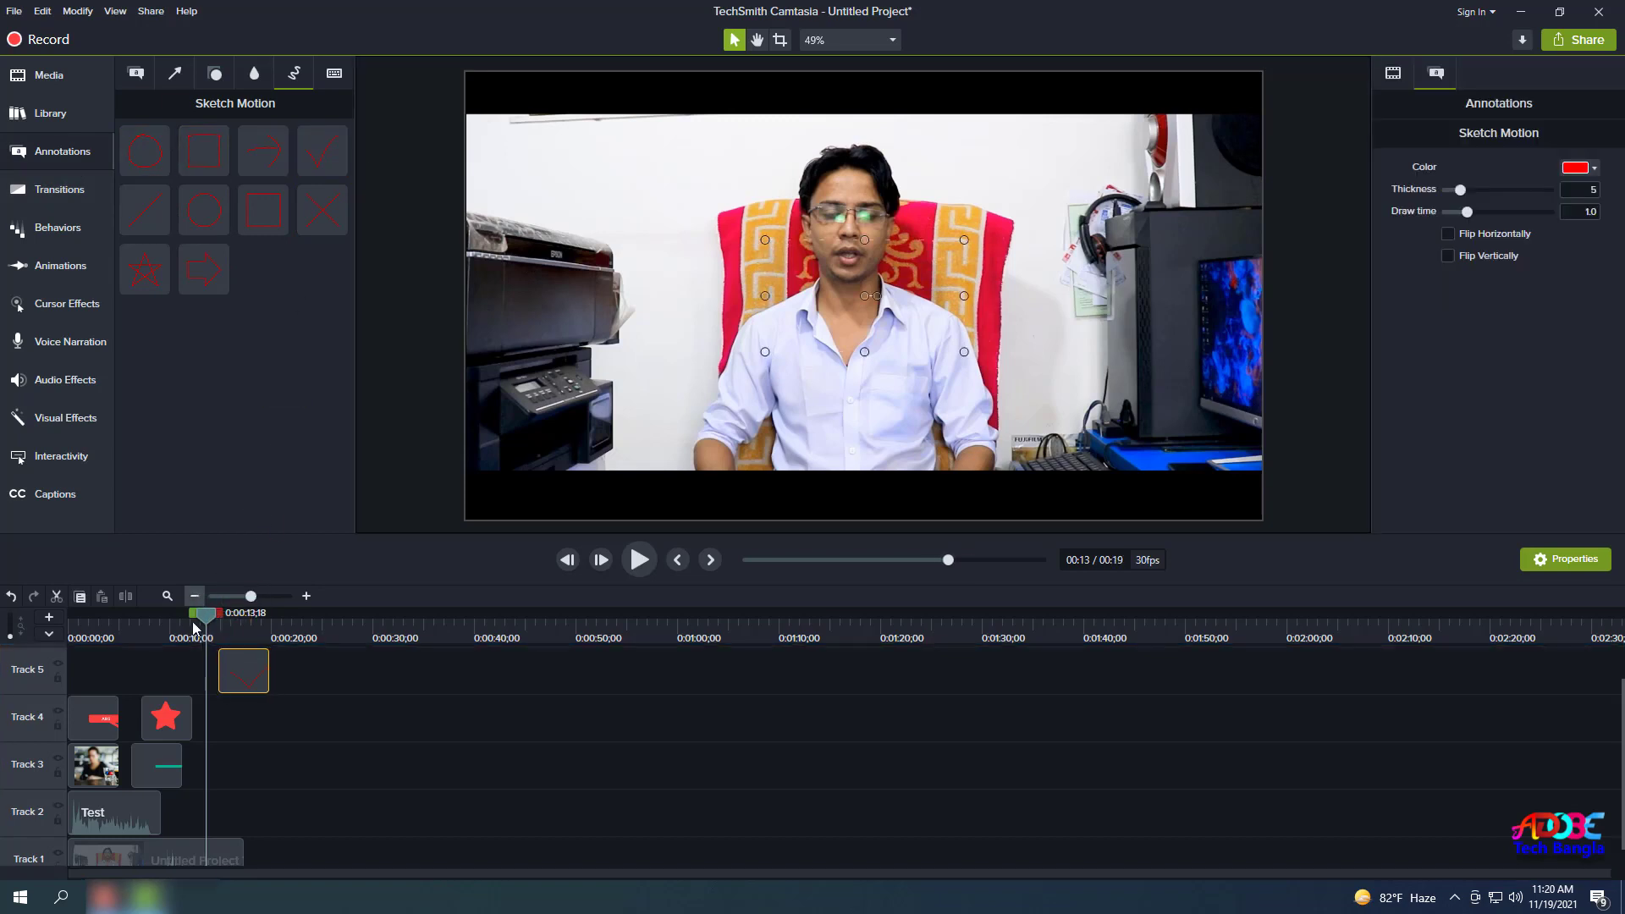
pyautogui.moveTo(193, 621); pyautogui.dragTo(237, 623)
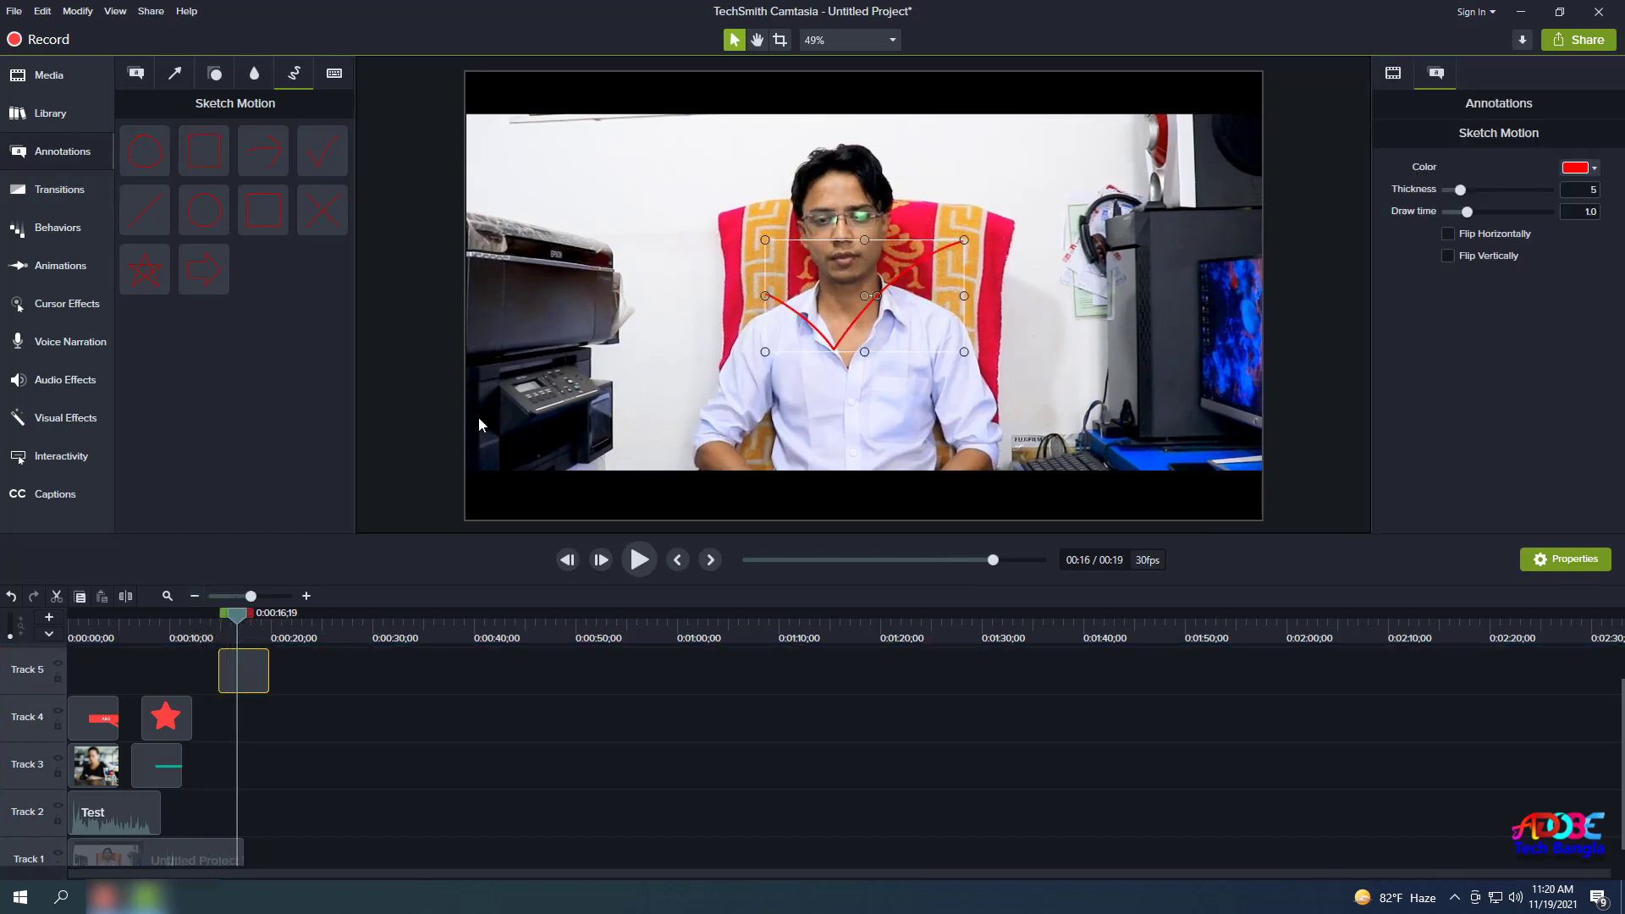
pyautogui.moveTo(862, 351); pyautogui.dragTo(683, 233)
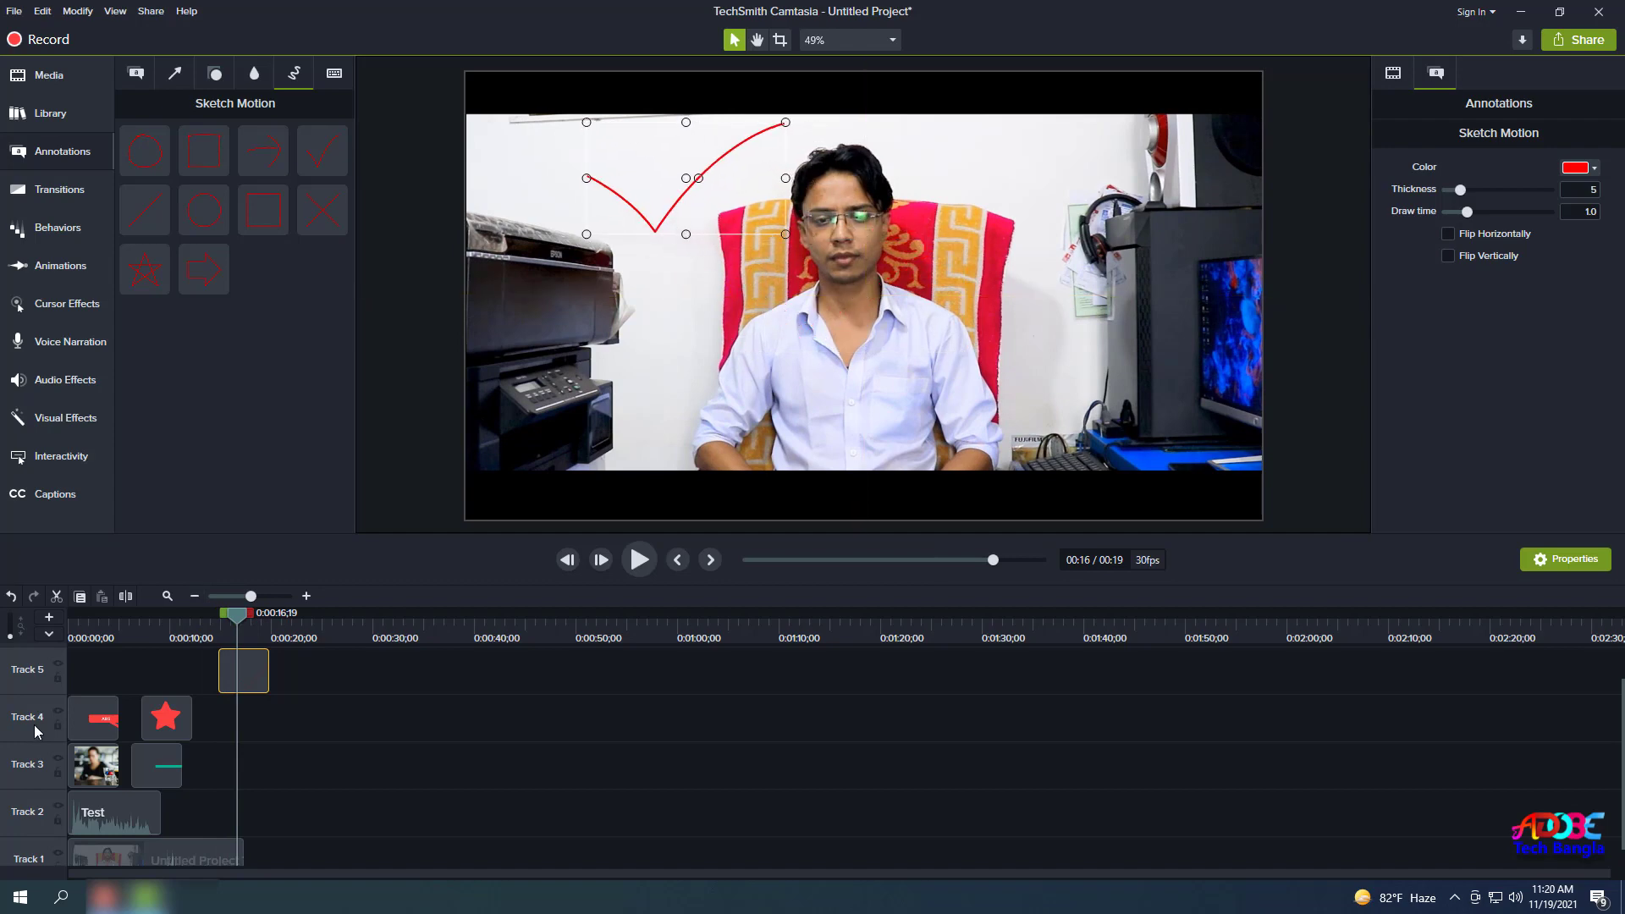
pyautogui.moveTo(242, 618)
pyautogui.mouseDown()
pyautogui.moveTo(199, 626)
pyautogui.moveTo(226, 616)
pyautogui.mouseUp()
pyautogui.rightClick(250, 684)
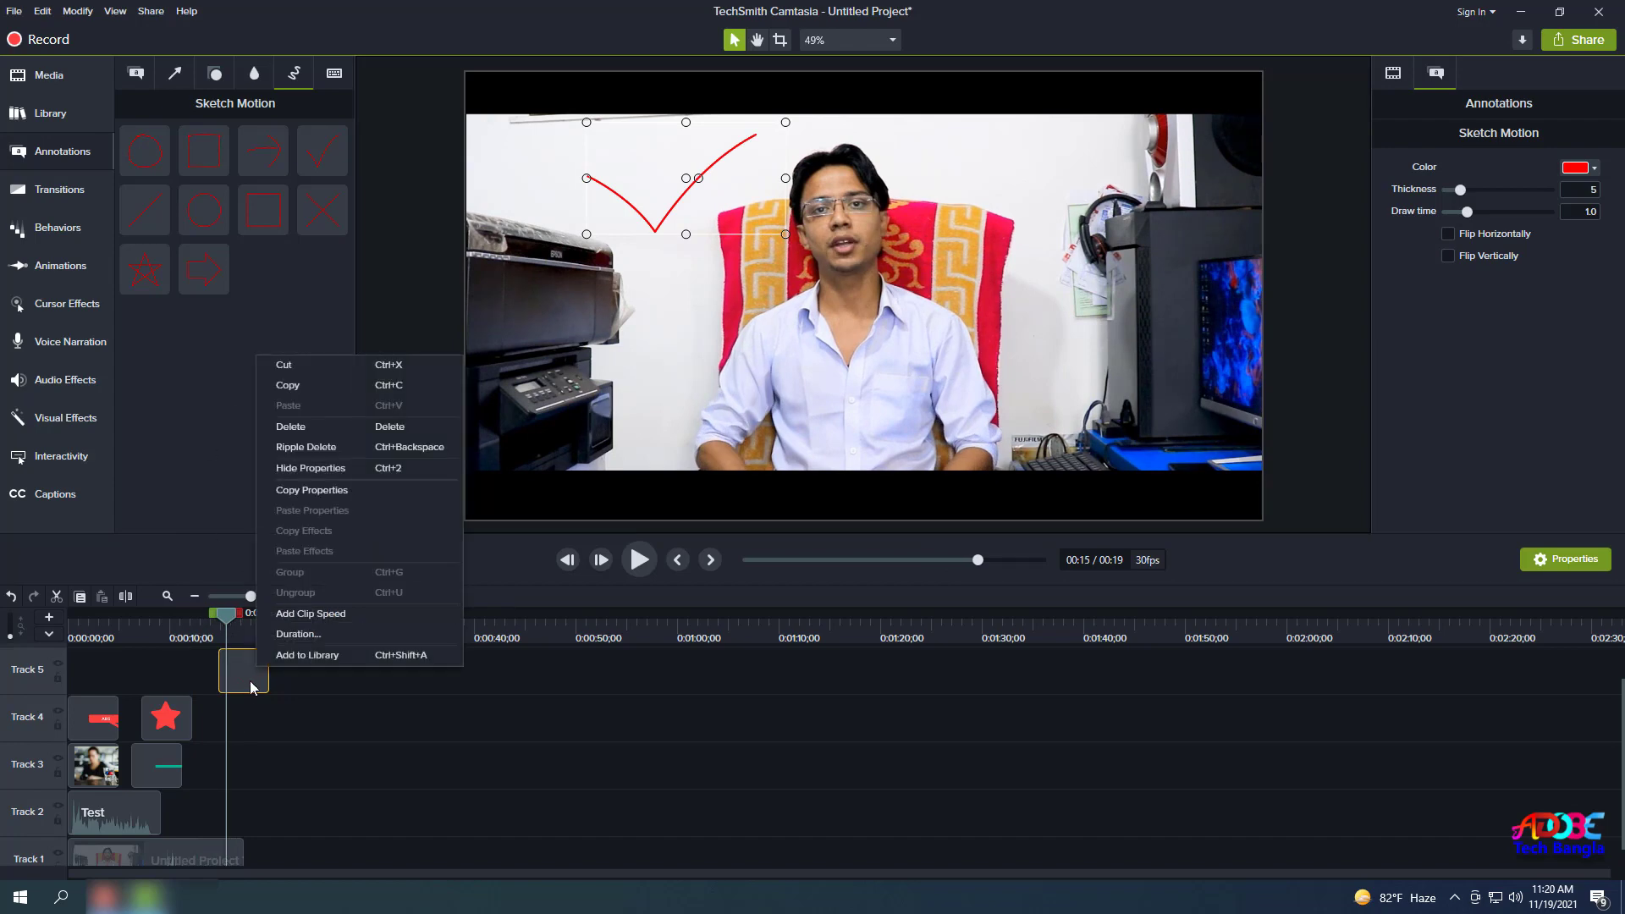
pyautogui.click(273, 100)
# Add a Ctrl + A keystroke callout on Track 3, shift it earlier, and move it upper-left.
pyautogui.click(334, 73)
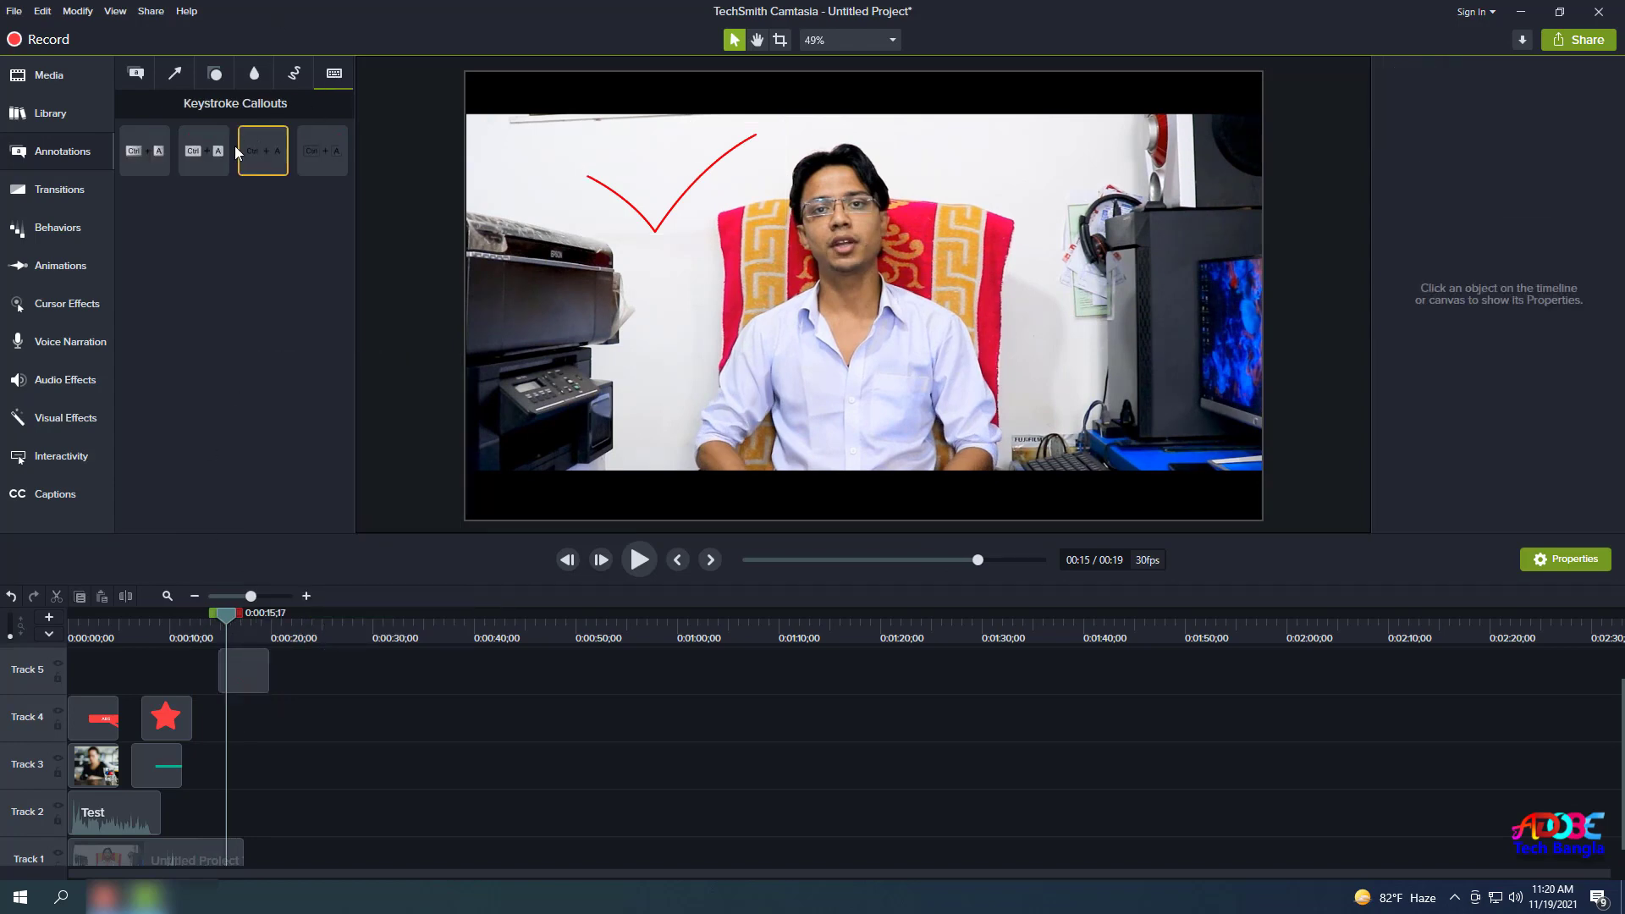
pyautogui.moveTo(145, 151); pyautogui.dragTo(236, 742)
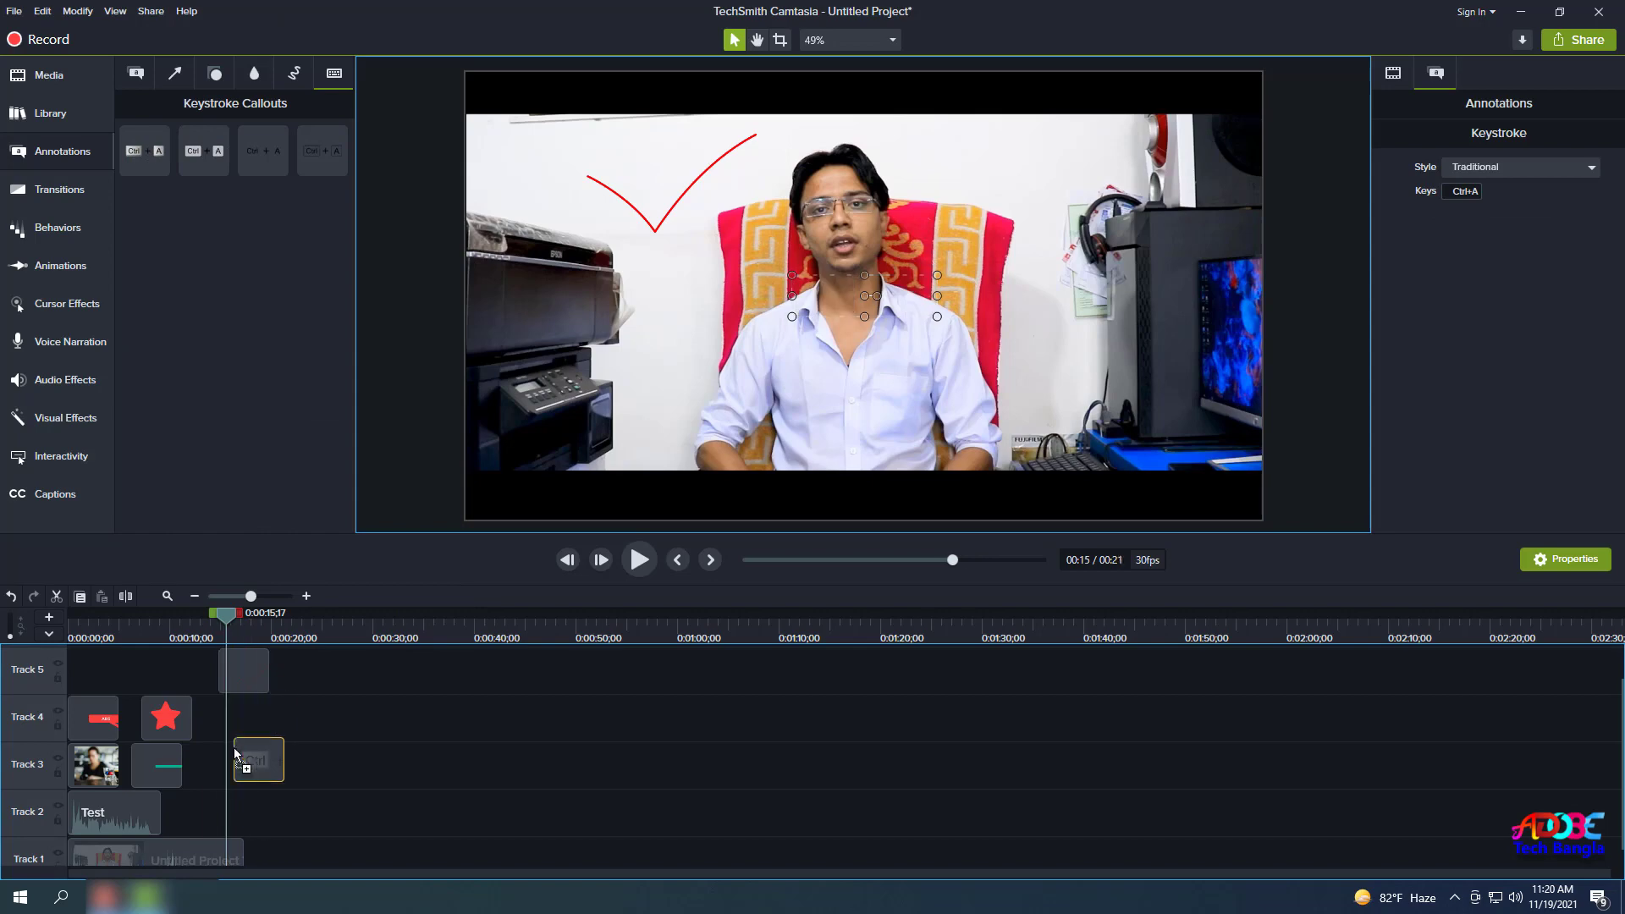
pyautogui.moveTo(220, 610); pyautogui.dragTo(240, 622)
pyautogui.moveTo(237, 764); pyautogui.dragTo(221, 764)
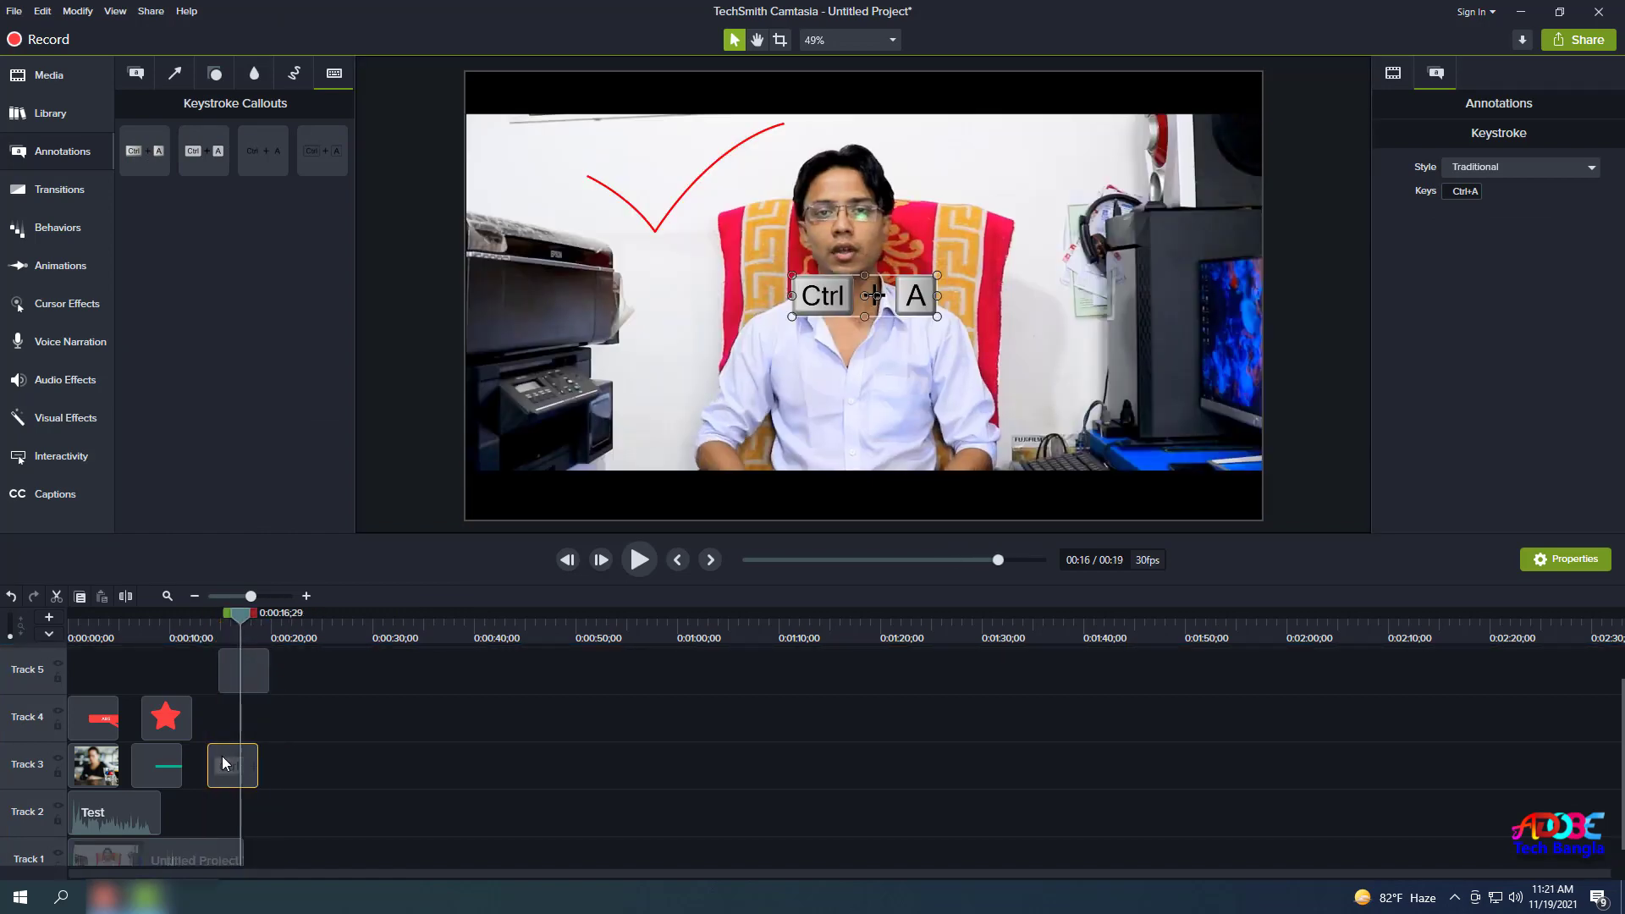
pyautogui.moveTo(240, 613); pyautogui.dragTo(214, 617)
pyautogui.moveTo(839, 298); pyautogui.dragTo(641, 238)
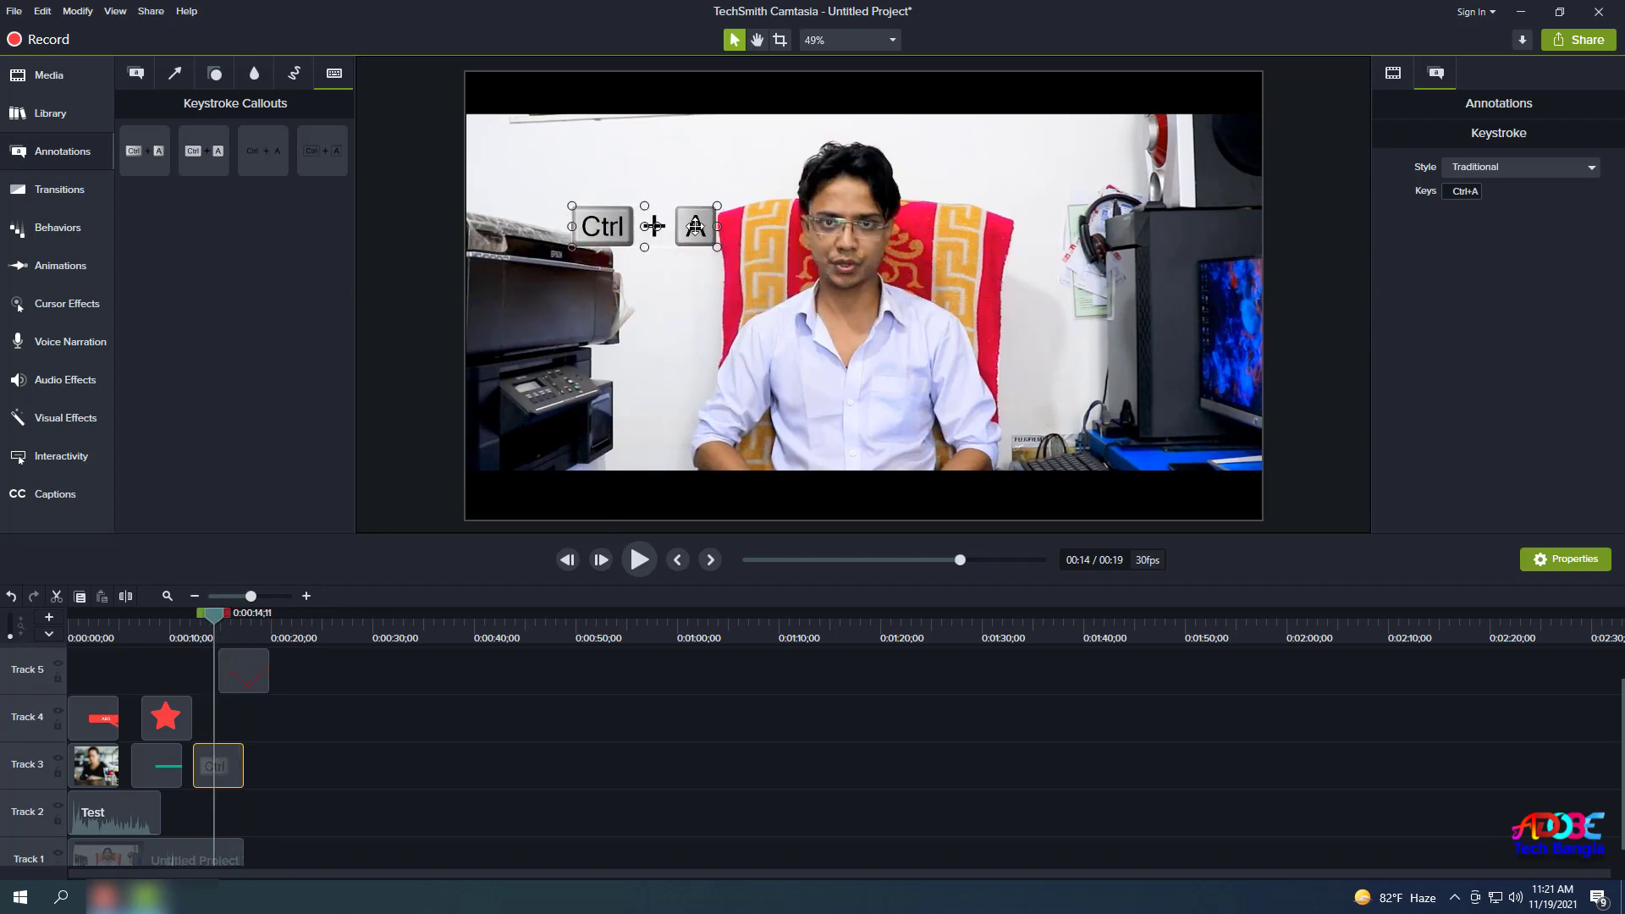
pyautogui.click(1476, 194)
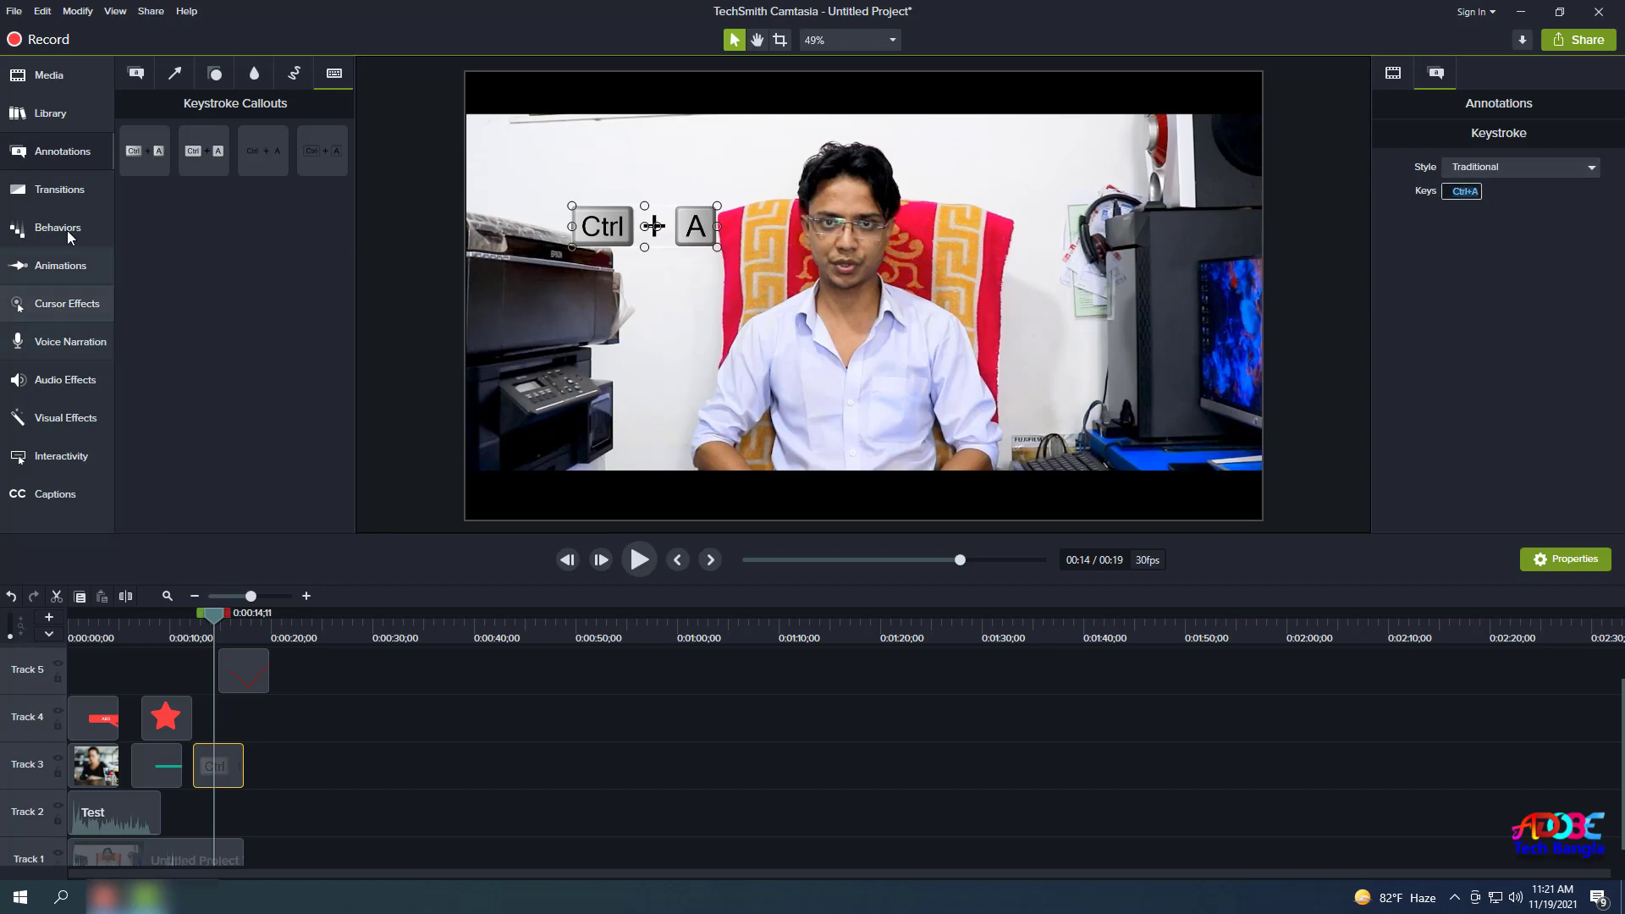
pyautogui.click(59, 200)
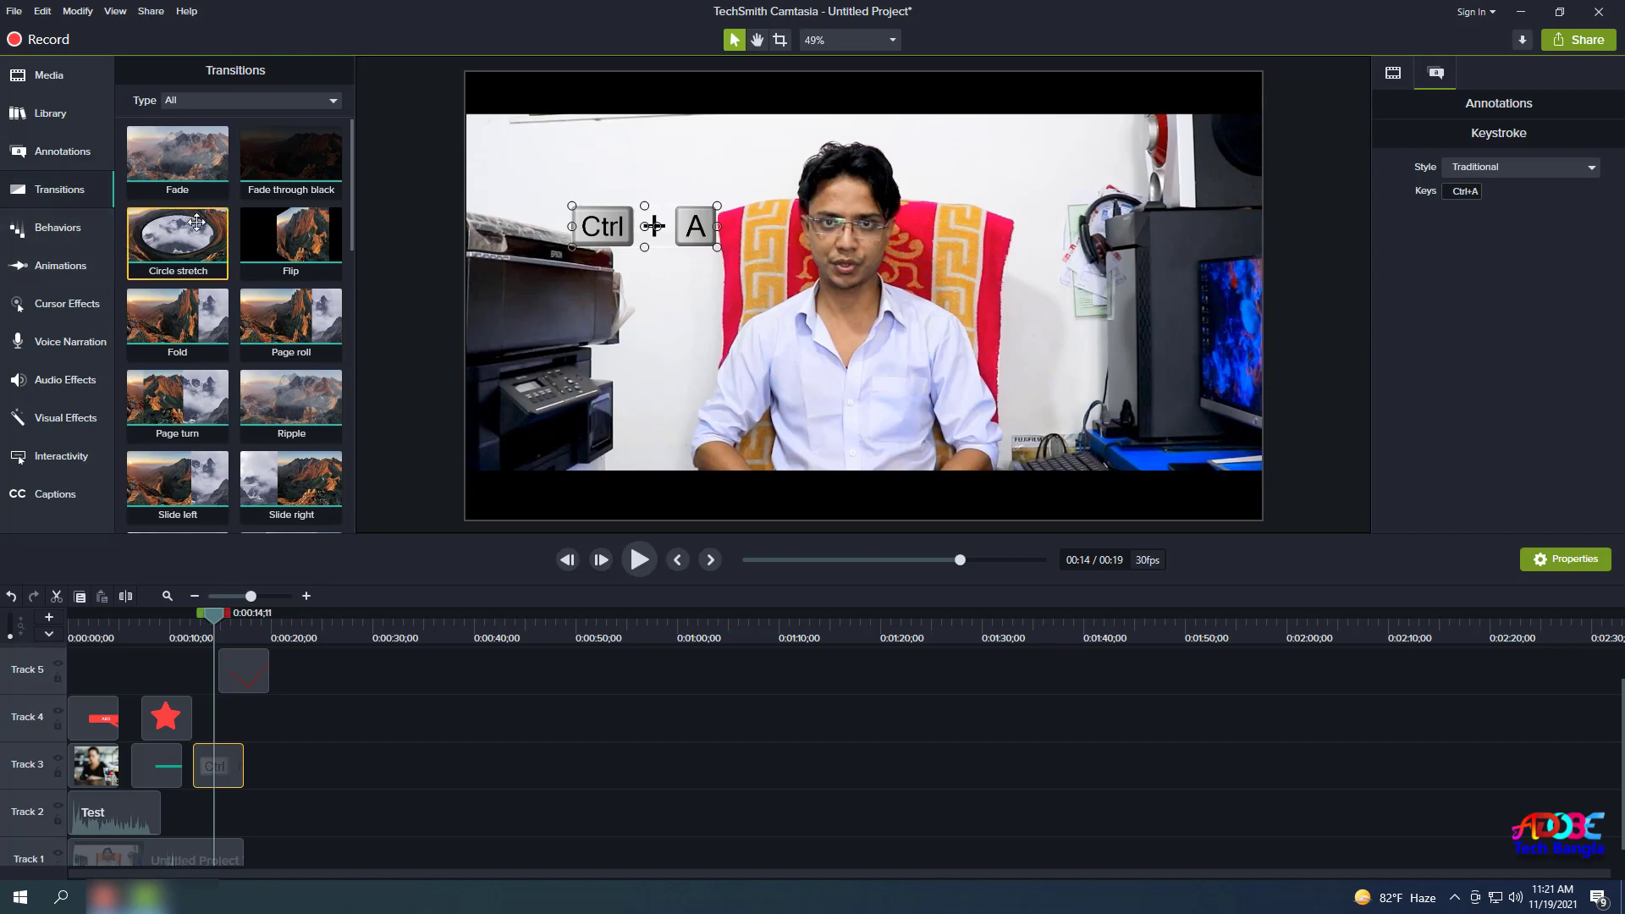
# Apply a Flip transition to the start of the Track 1 main video clip and preview it twice.
pyautogui.moveTo(225, 620); pyautogui.dragTo(190, 623)
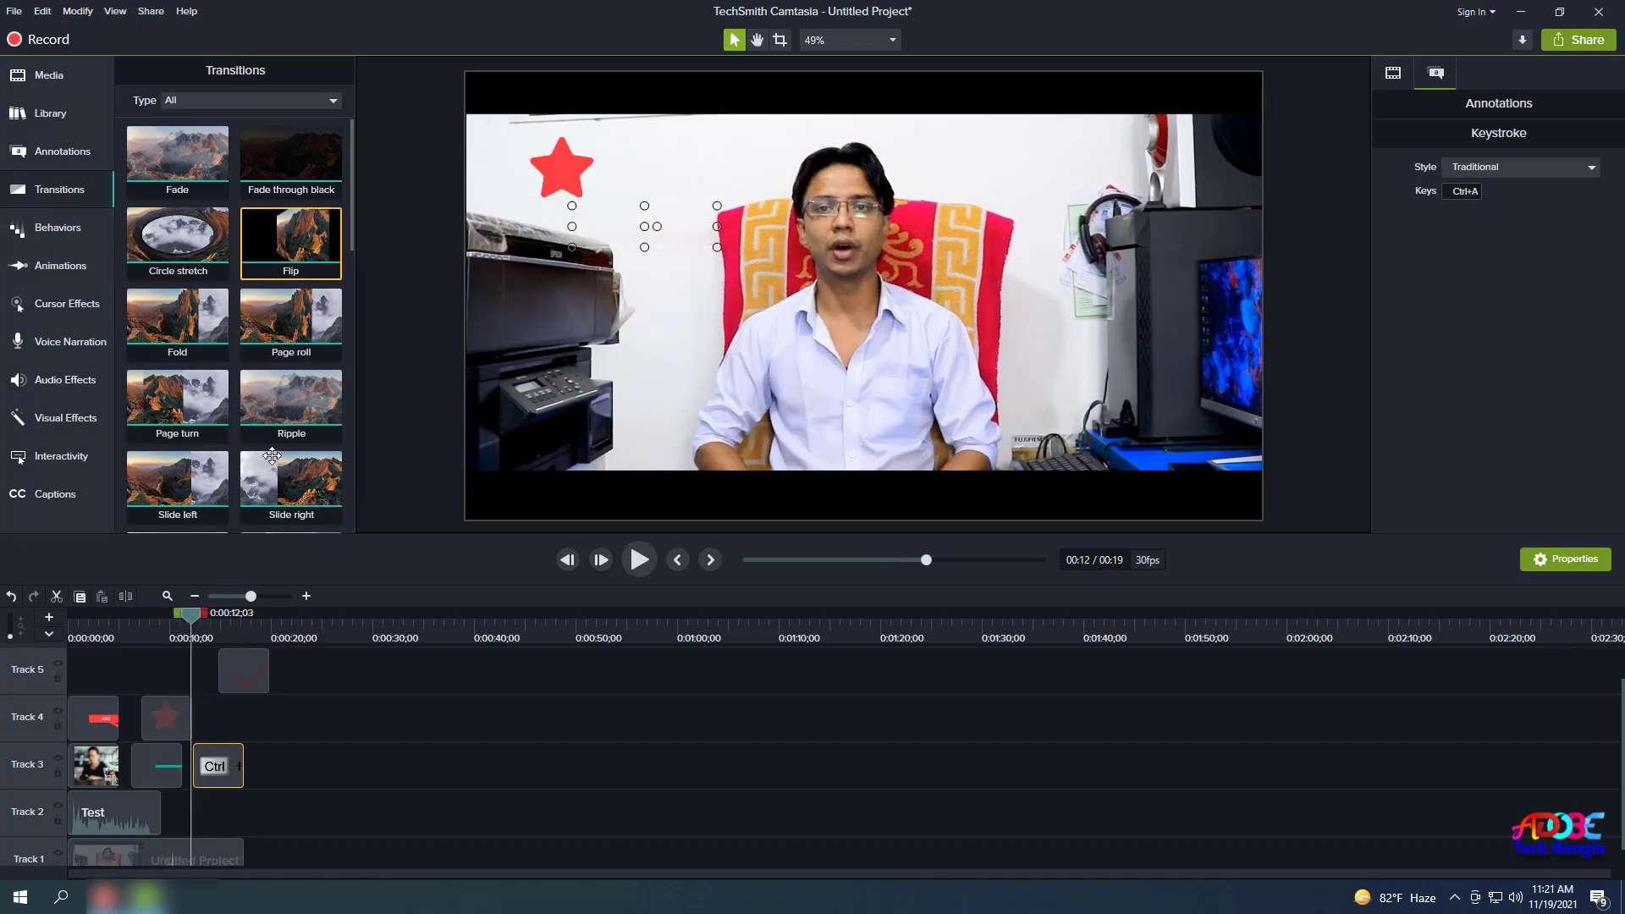
pyautogui.moveTo(272, 456); pyautogui.dragTo(80, 856)
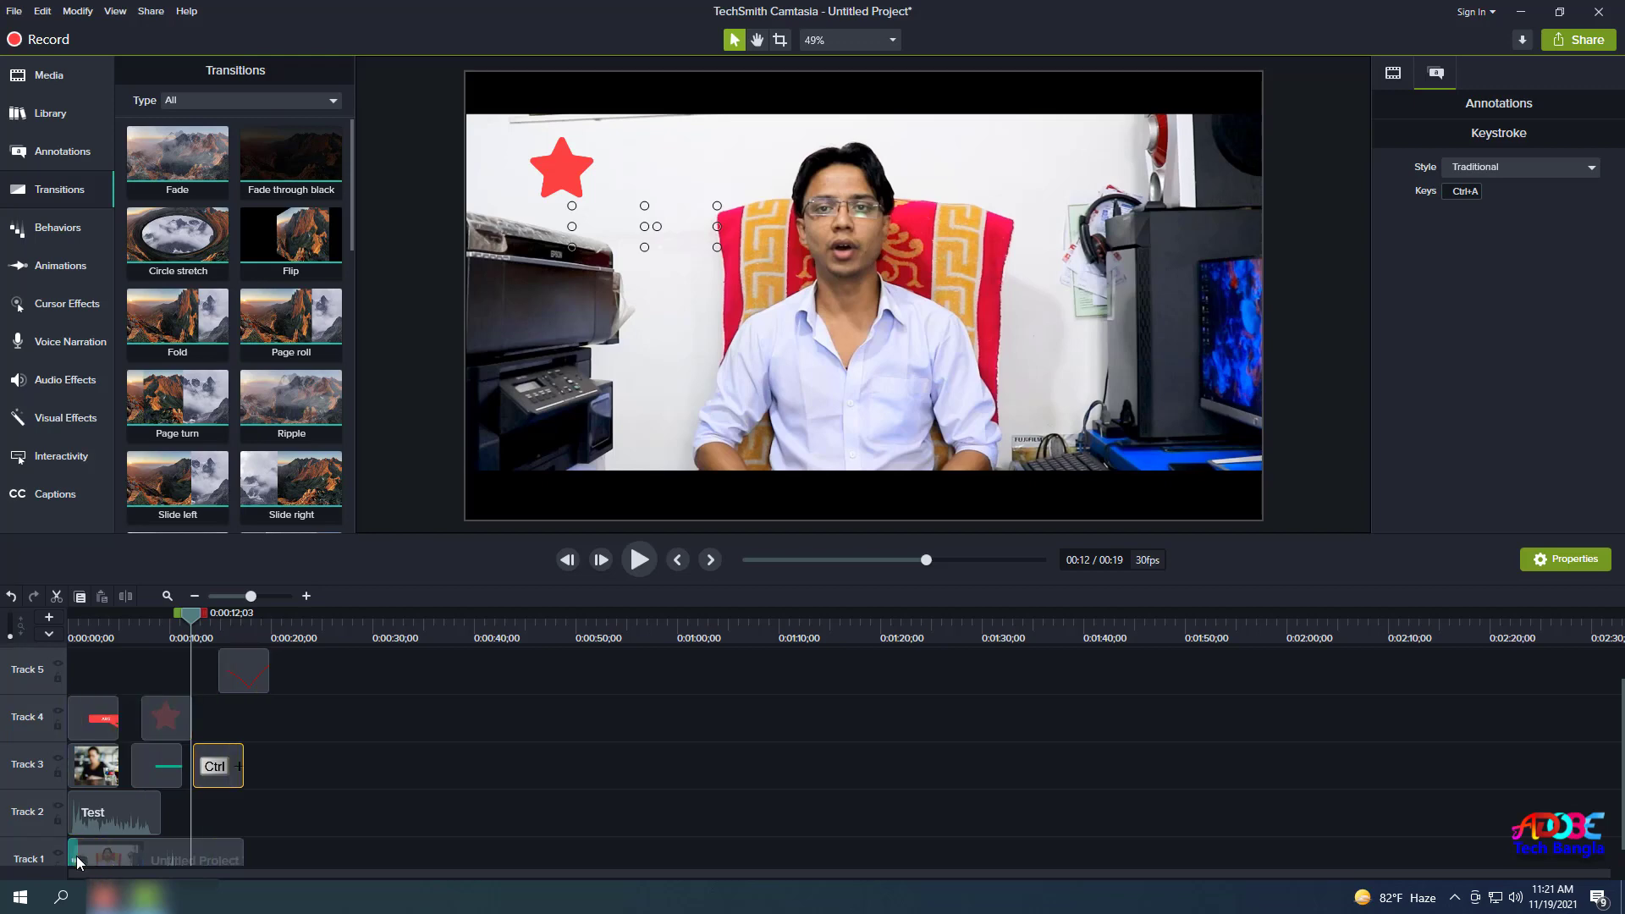
pyautogui.moveTo(188, 624); pyautogui.dragTo(4, 673)
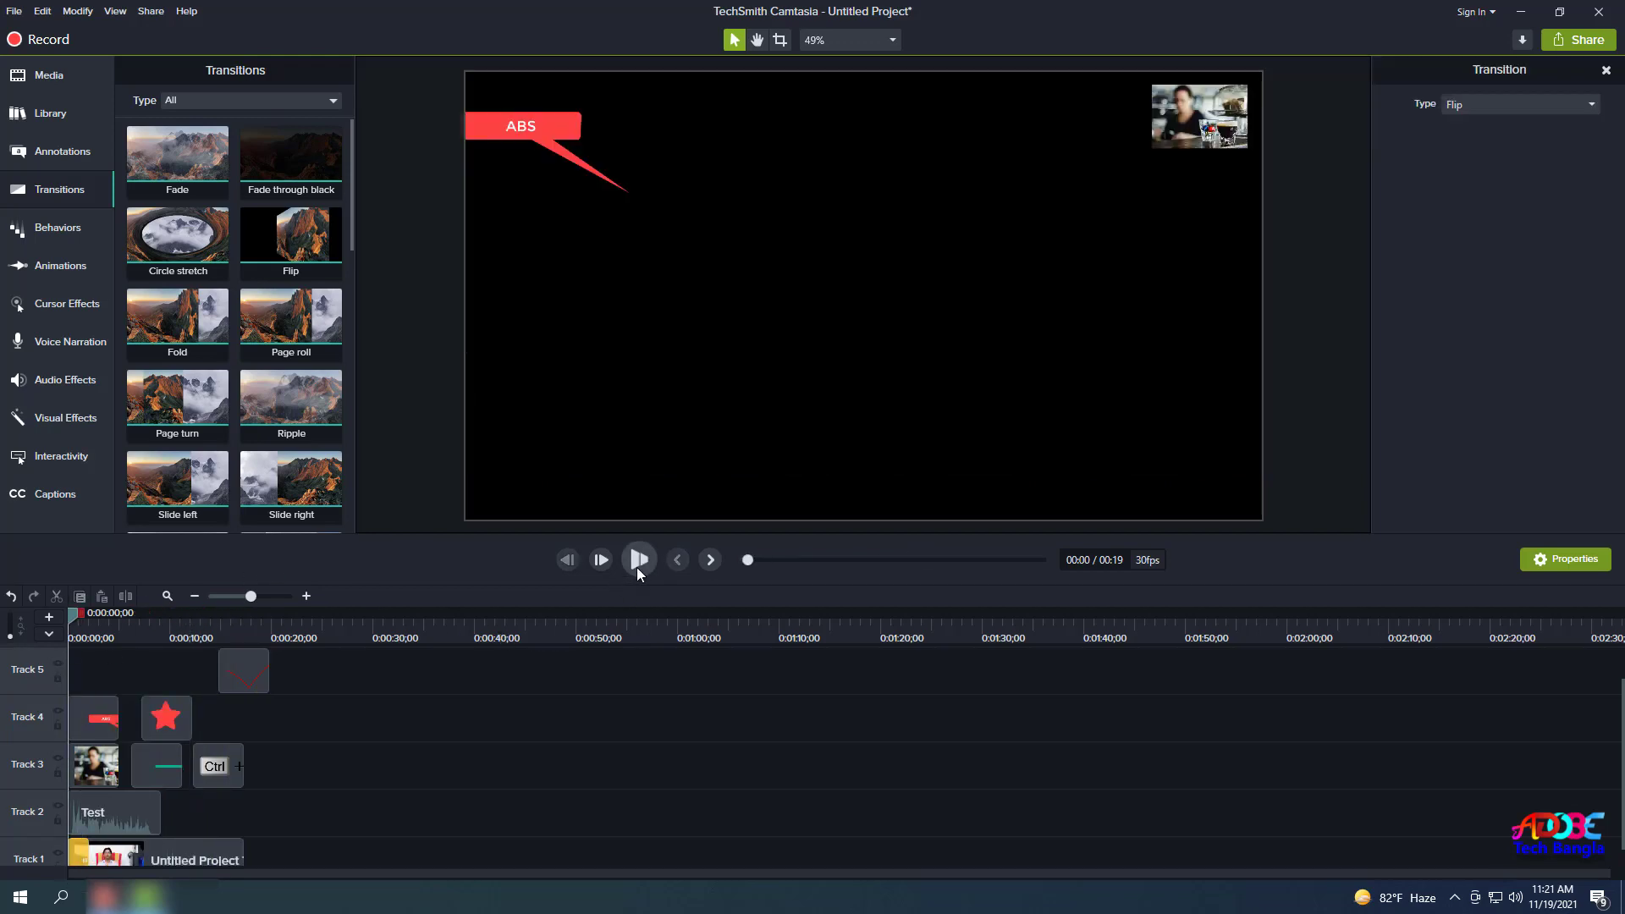
pyautogui.click(637, 567)
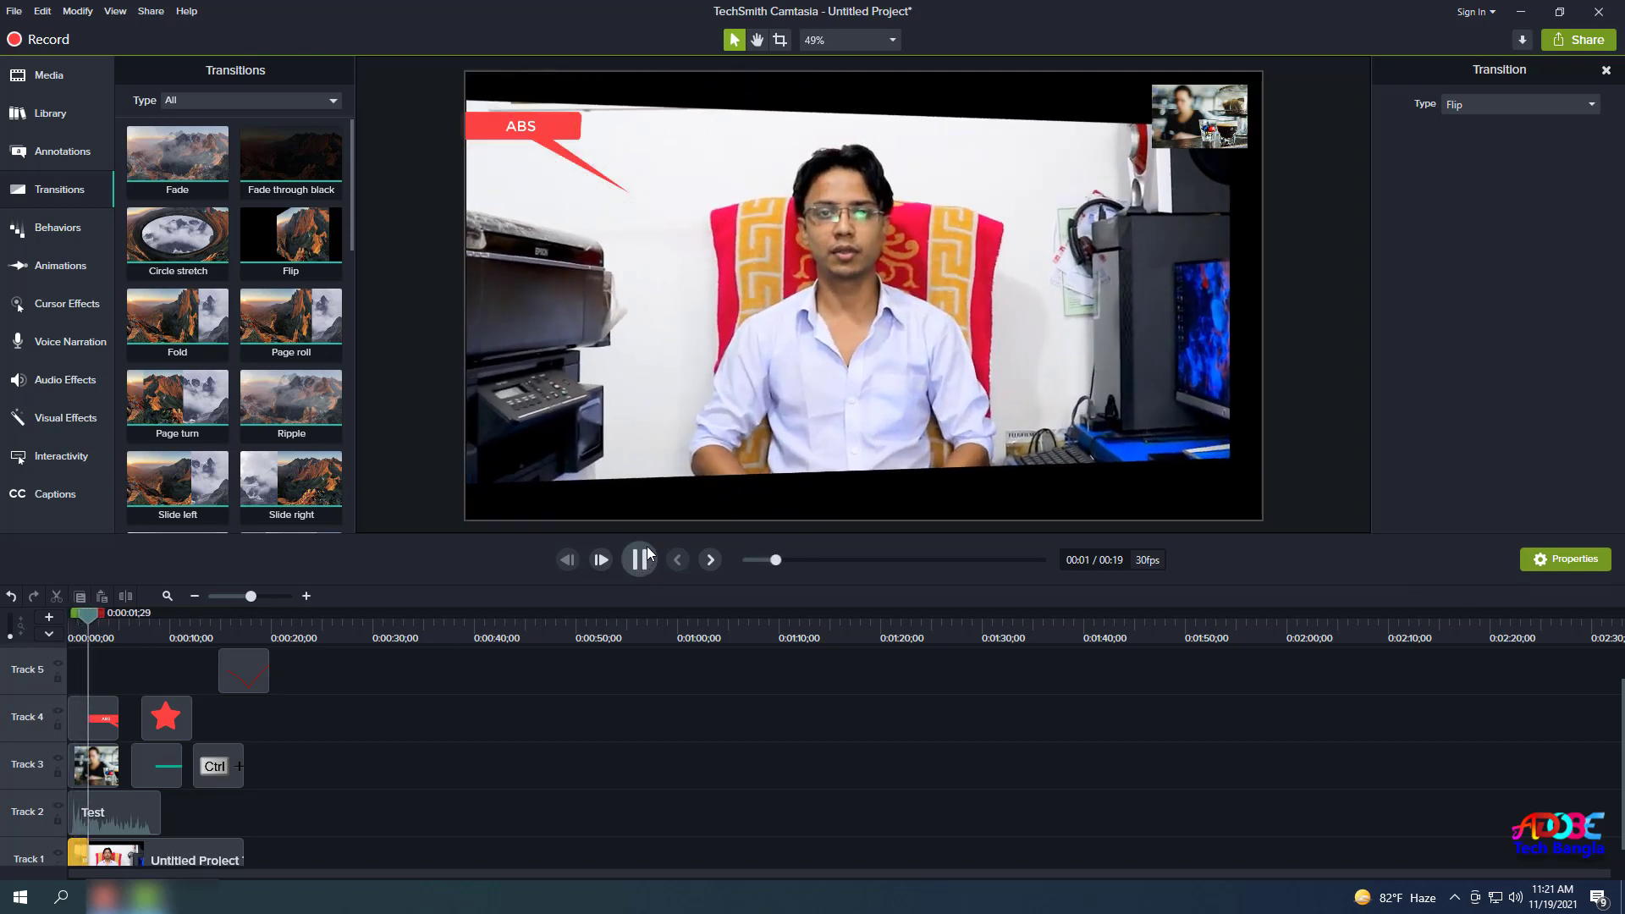
pyautogui.click(639, 559)
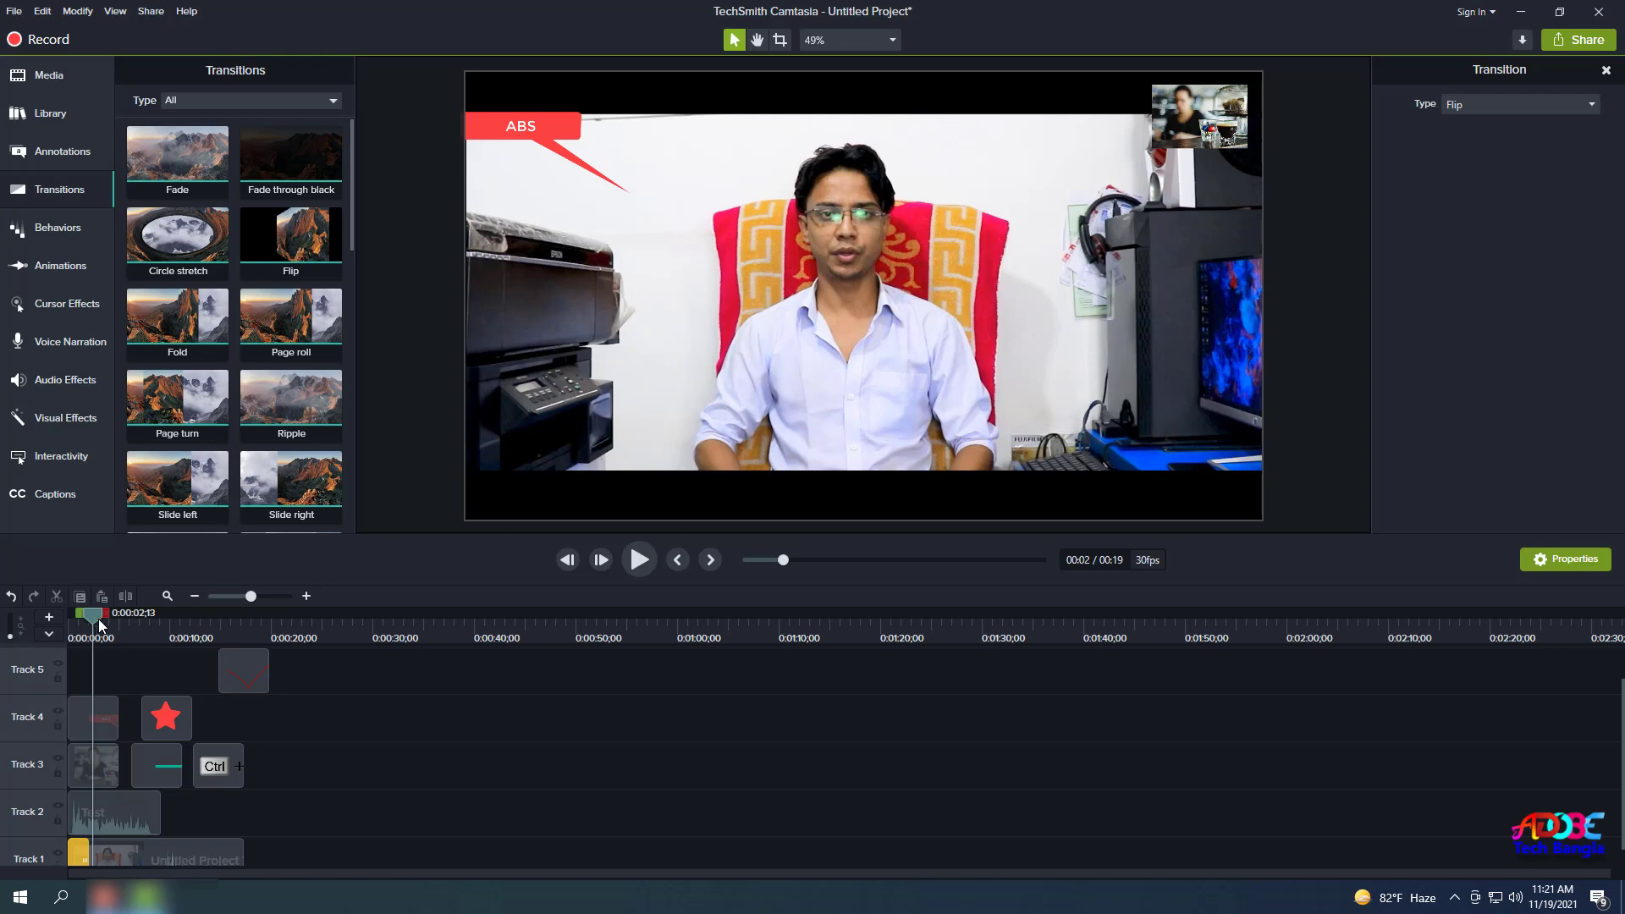
pyautogui.moveTo(98, 618); pyautogui.dragTo(58, 653)
pyautogui.click(631, 566)
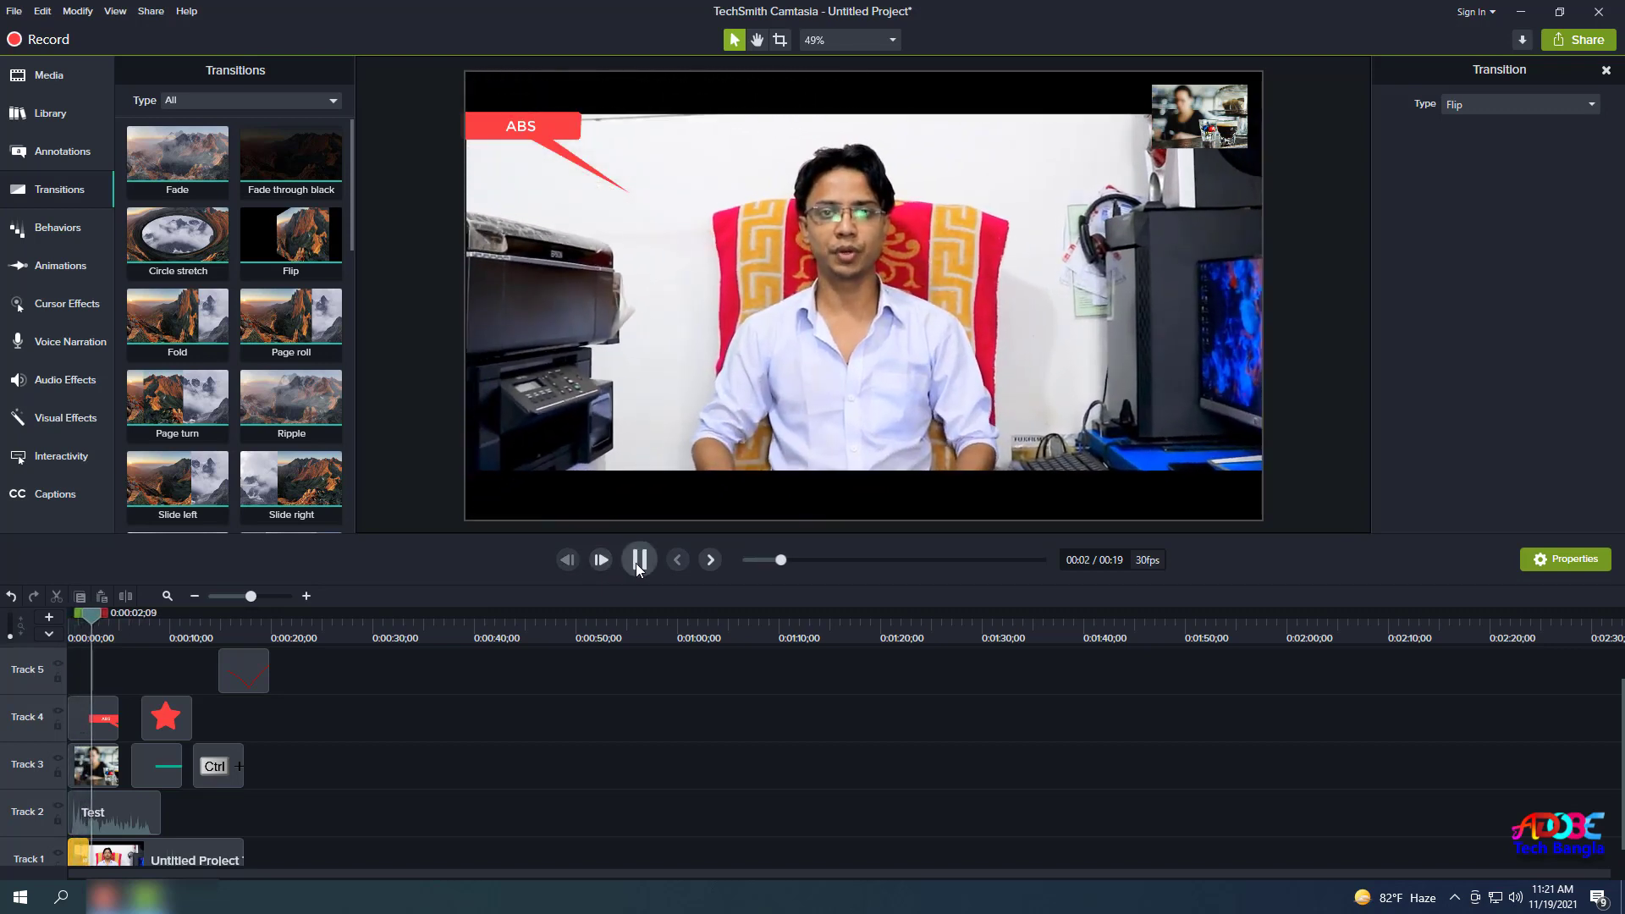
pyautogui.click(638, 565)
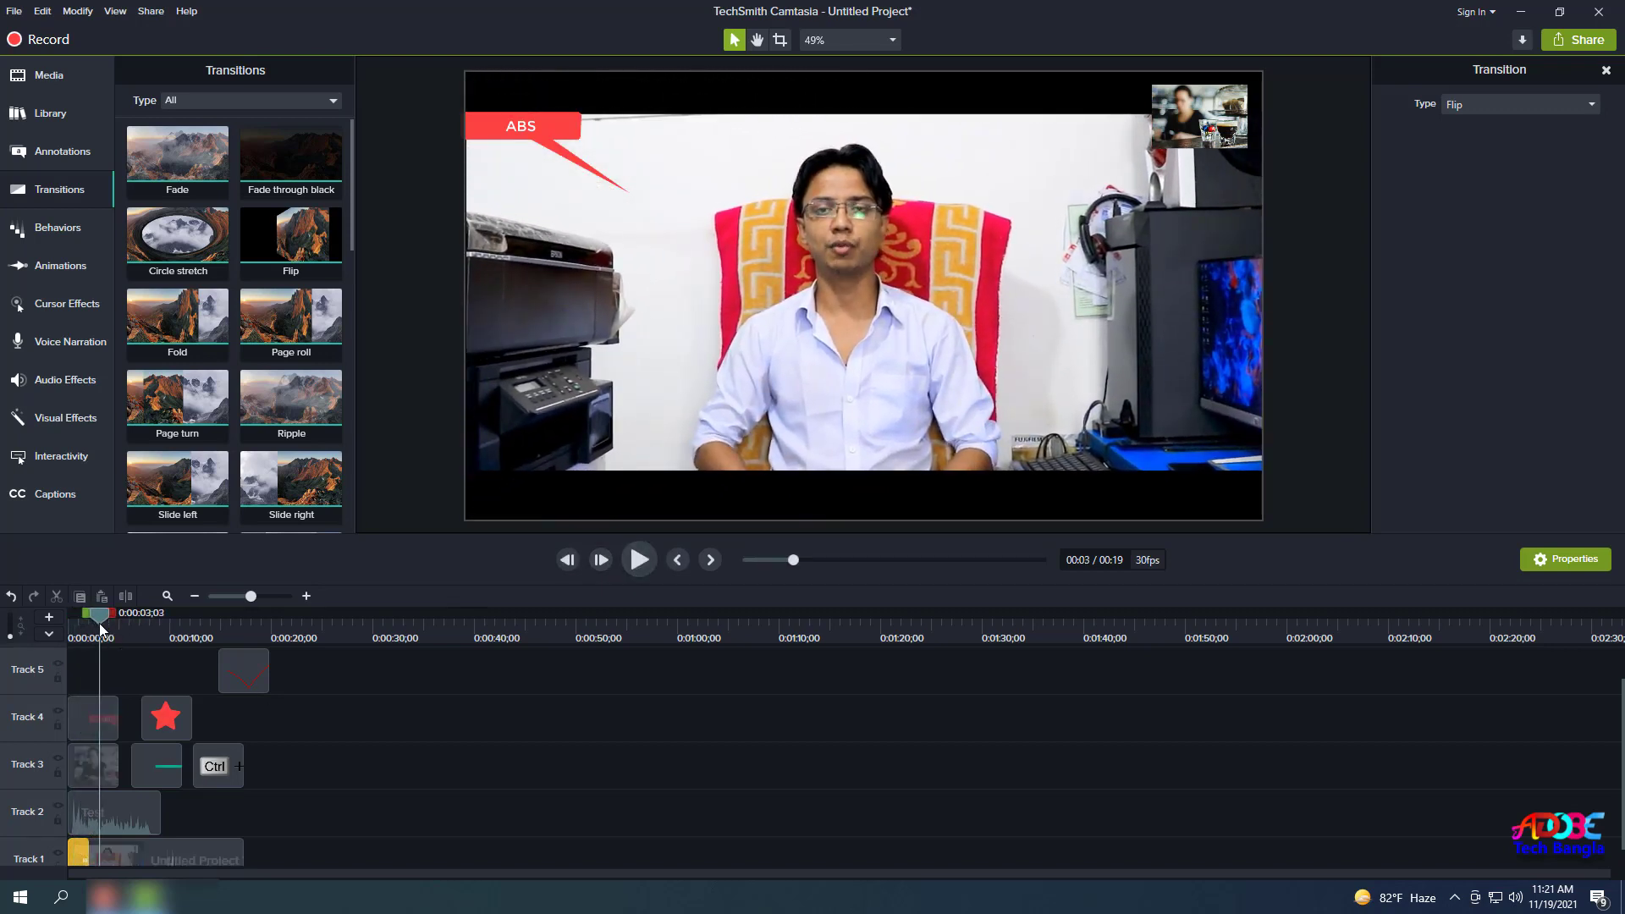
pyautogui.moveTo(99, 623); pyautogui.dragTo(76, 621)
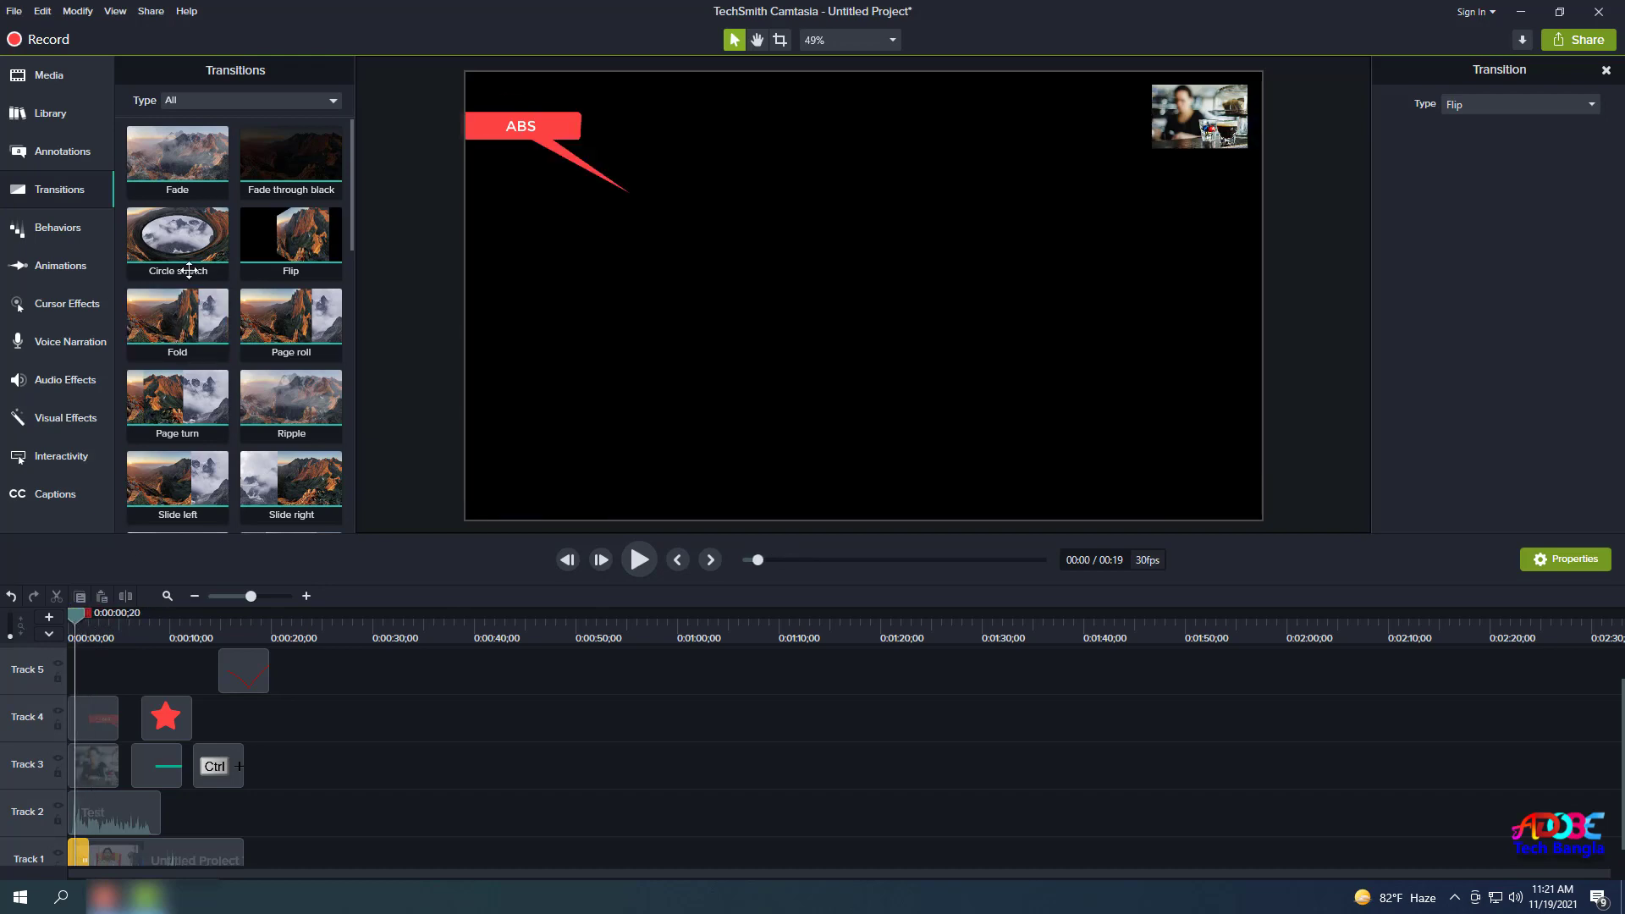
# Add a Circle stretch transition to the end of the Track 1 main video clip.
pyautogui.moveTo(188, 269); pyautogui.dragTo(213, 831)
pyautogui.scroll(-1, 303, 815)
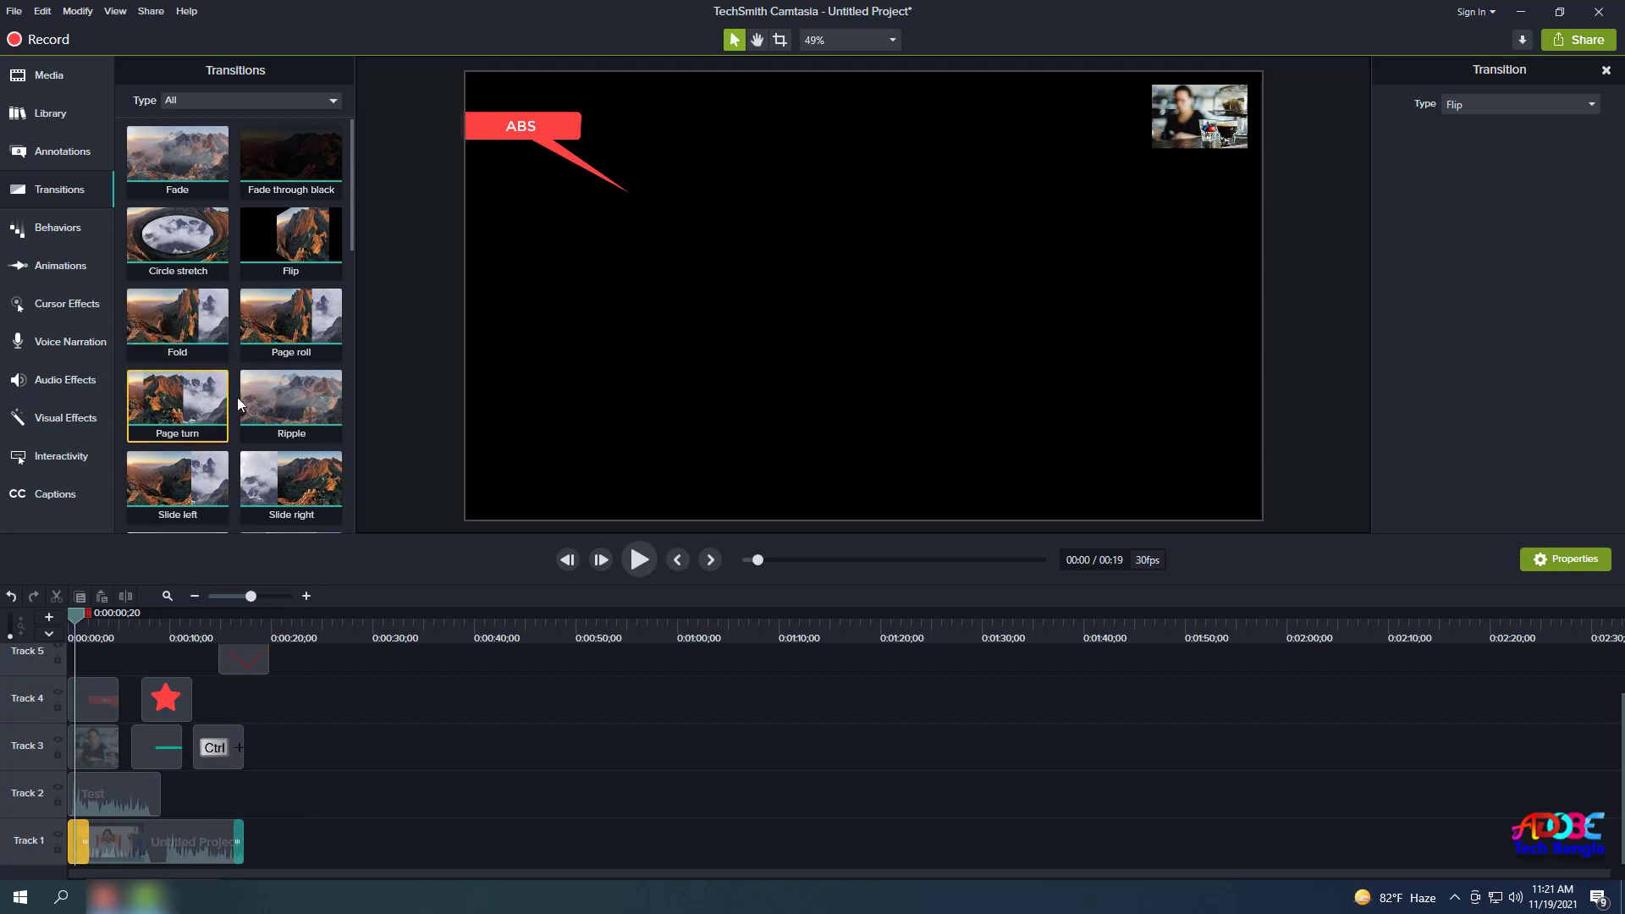
pyautogui.scroll(-2, 245, 388)
pyautogui.scroll(-1, 246, 388)
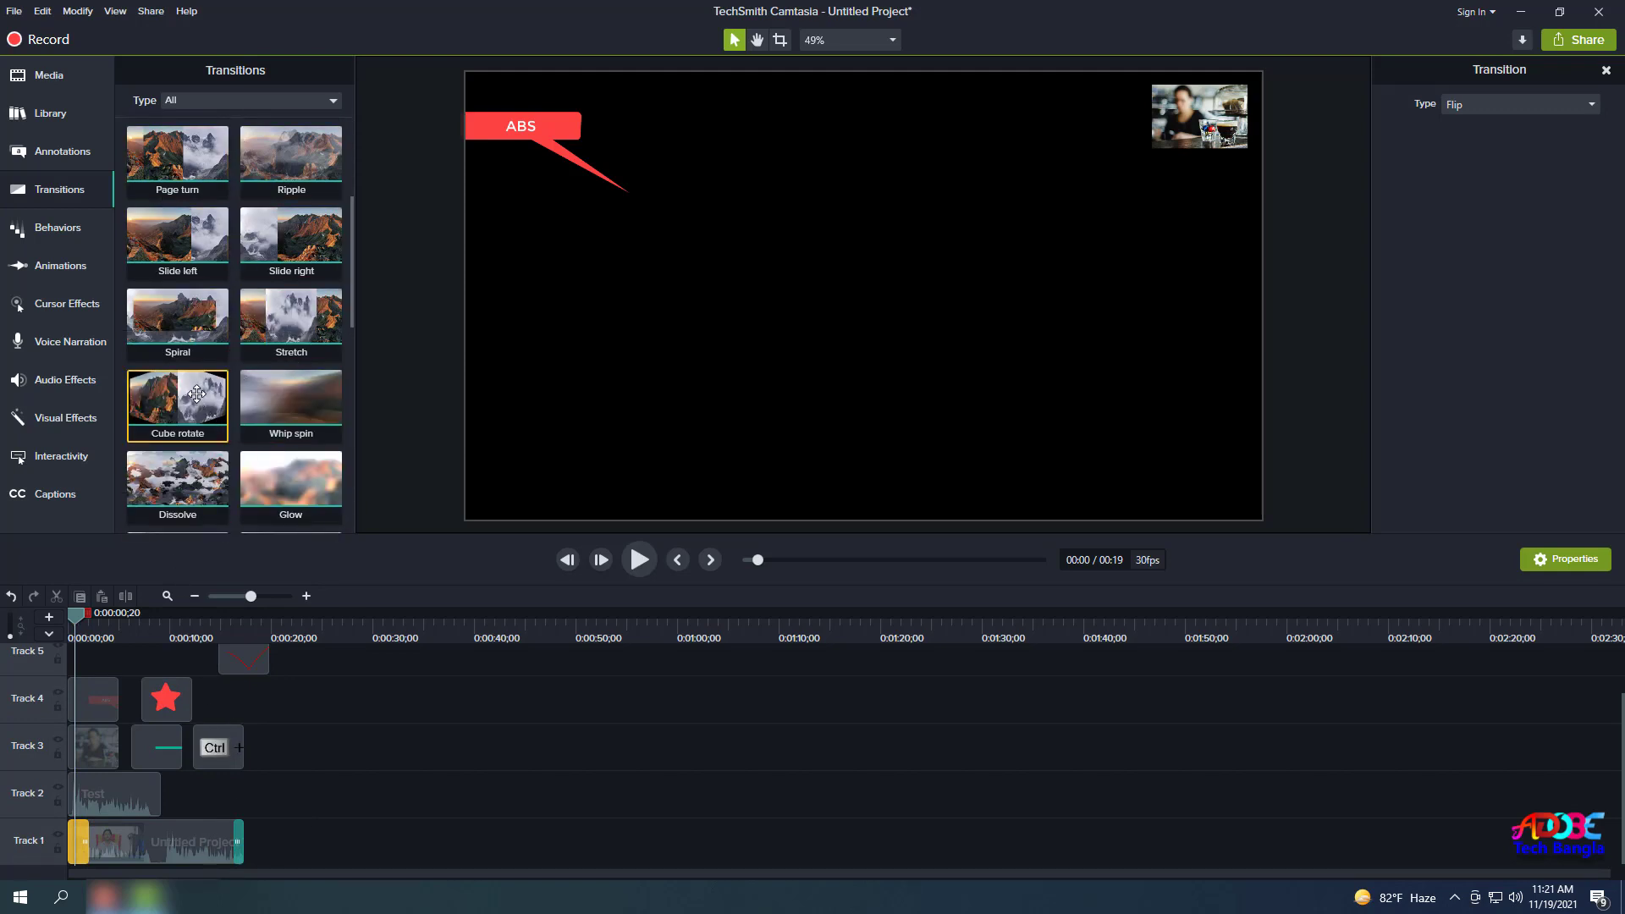
# Apply Cube rotate to the Track 3 louis-hansel inset, shift it slightly later, and preview it.
pyautogui.moveTo(198, 403); pyautogui.dragTo(104, 746)
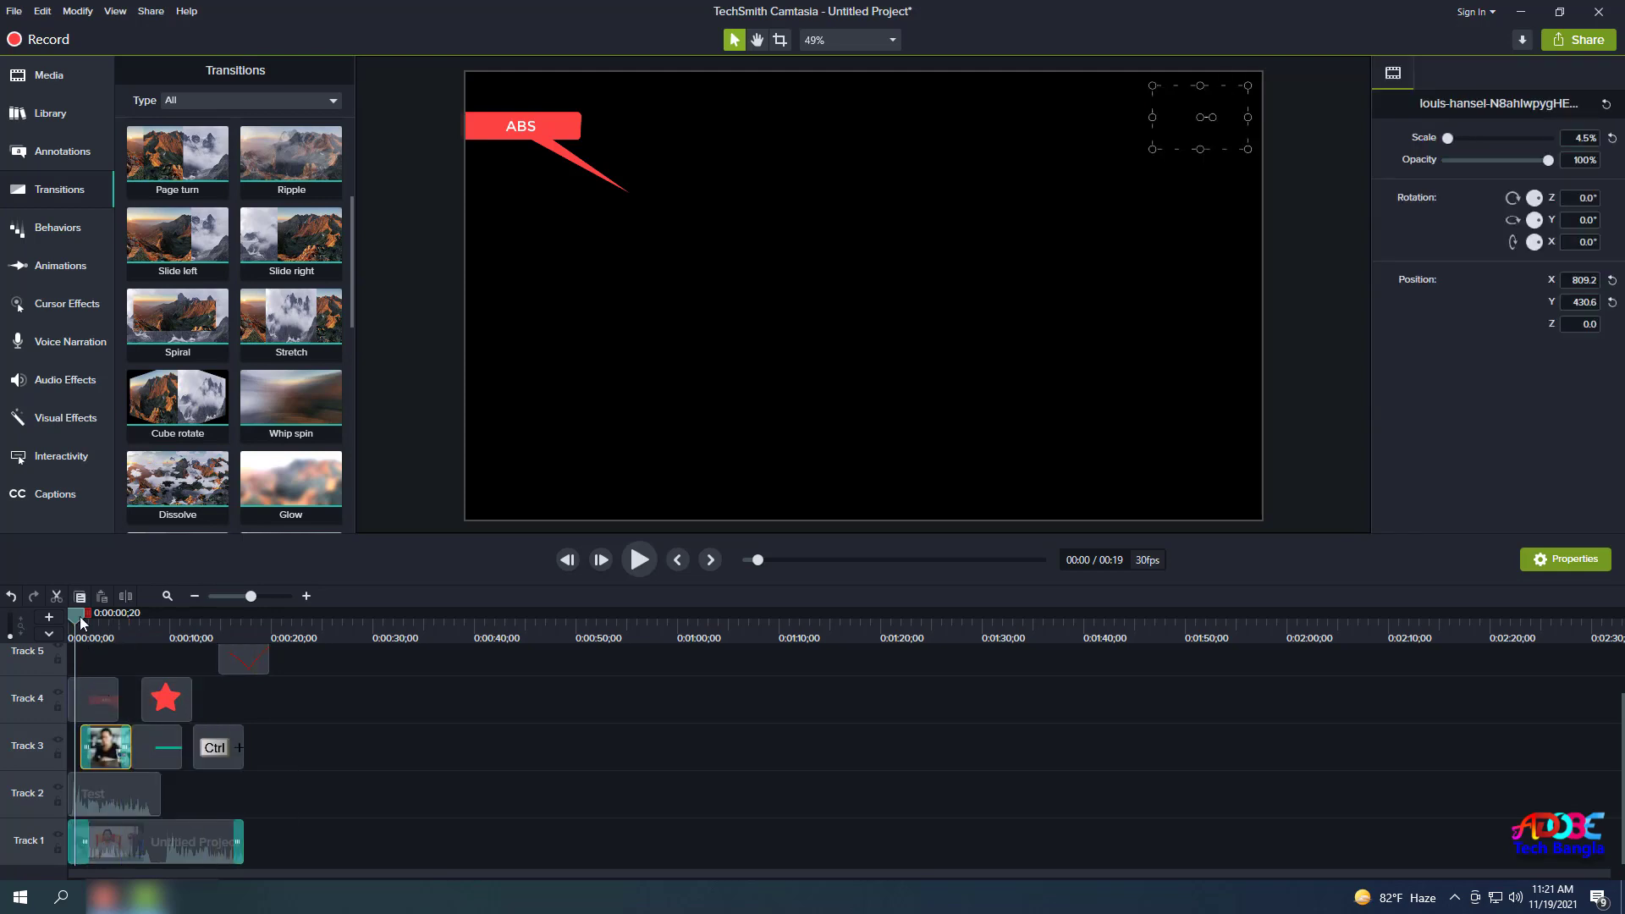
pyautogui.moveTo(78, 616); pyautogui.dragTo(68, 616)
pyautogui.click(641, 561)
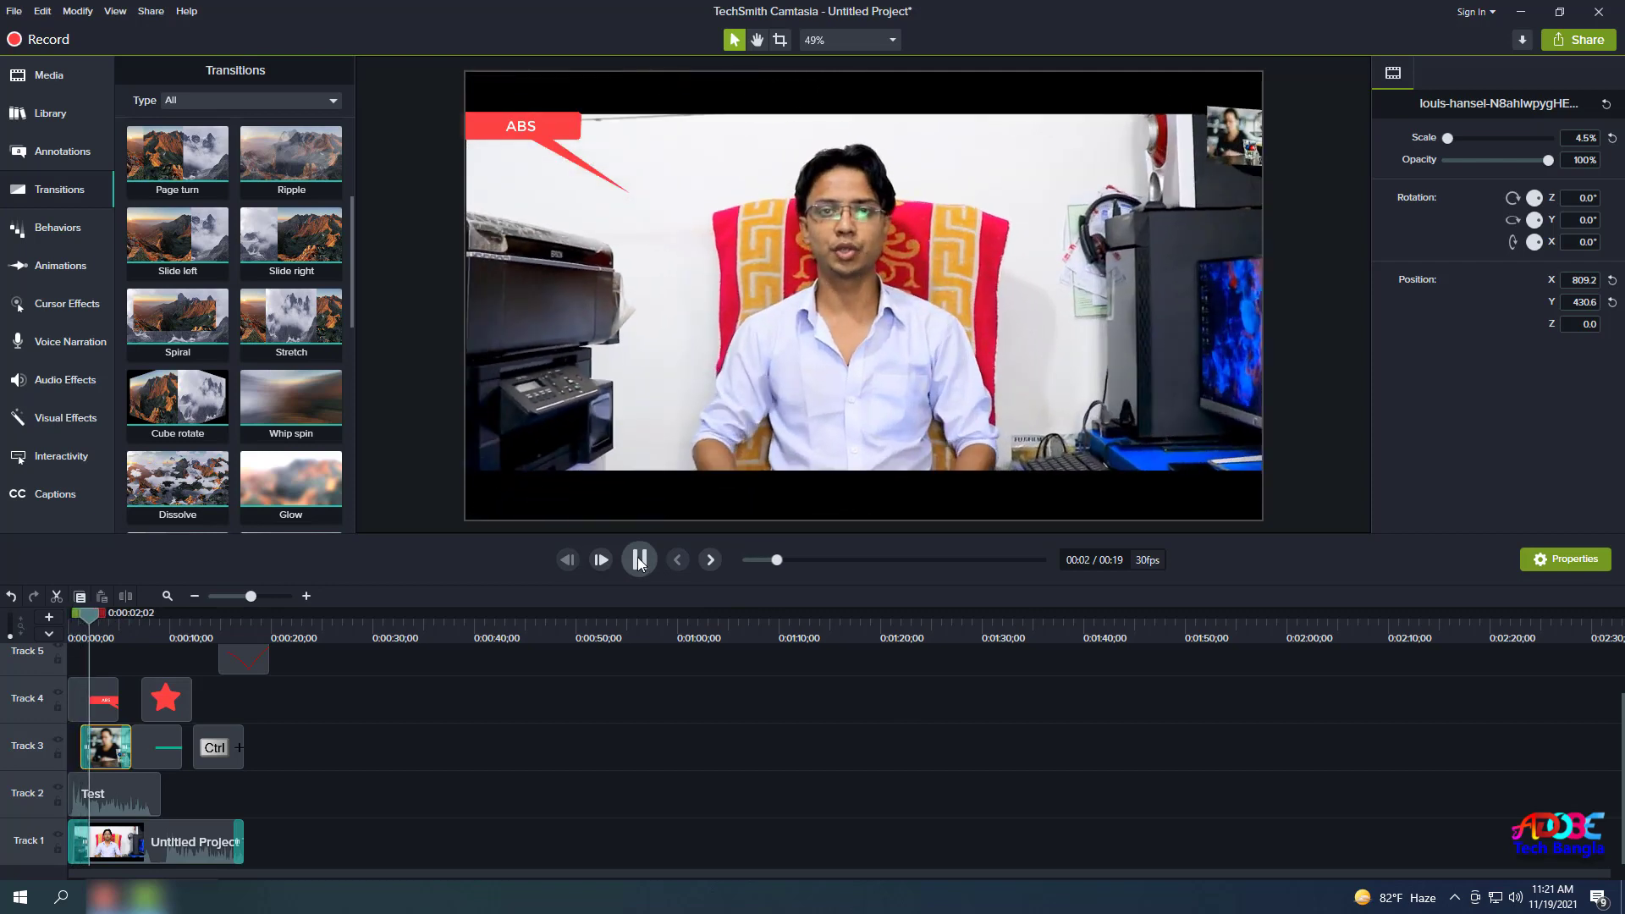
pyautogui.click(641, 561)
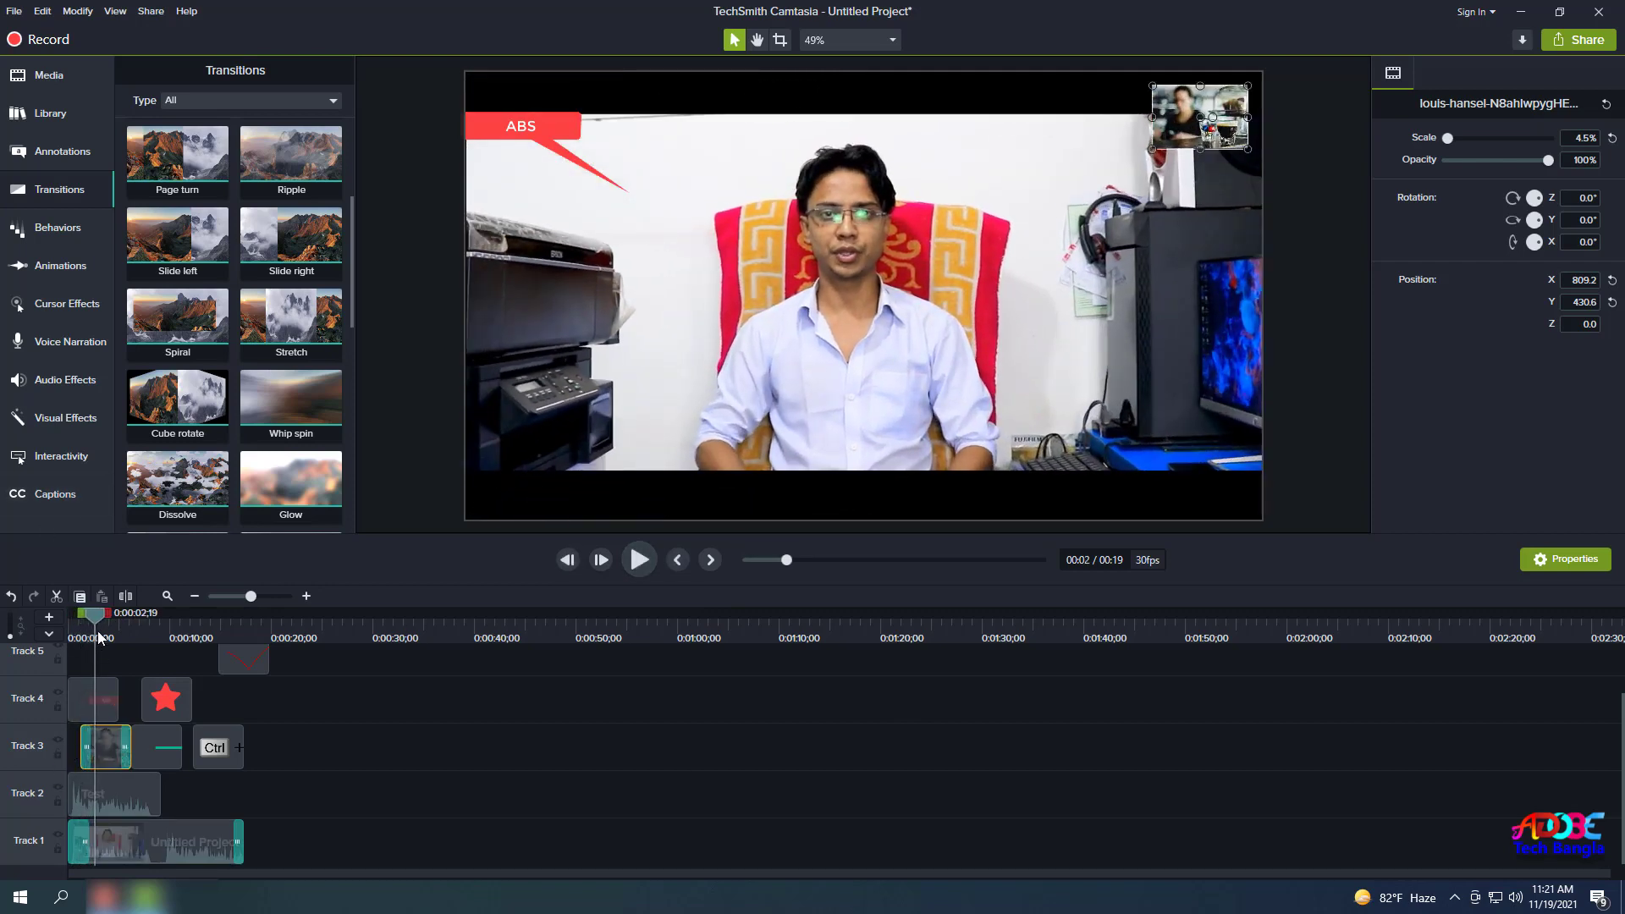
pyautogui.moveTo(83, 616); pyautogui.dragTo(44, 619)
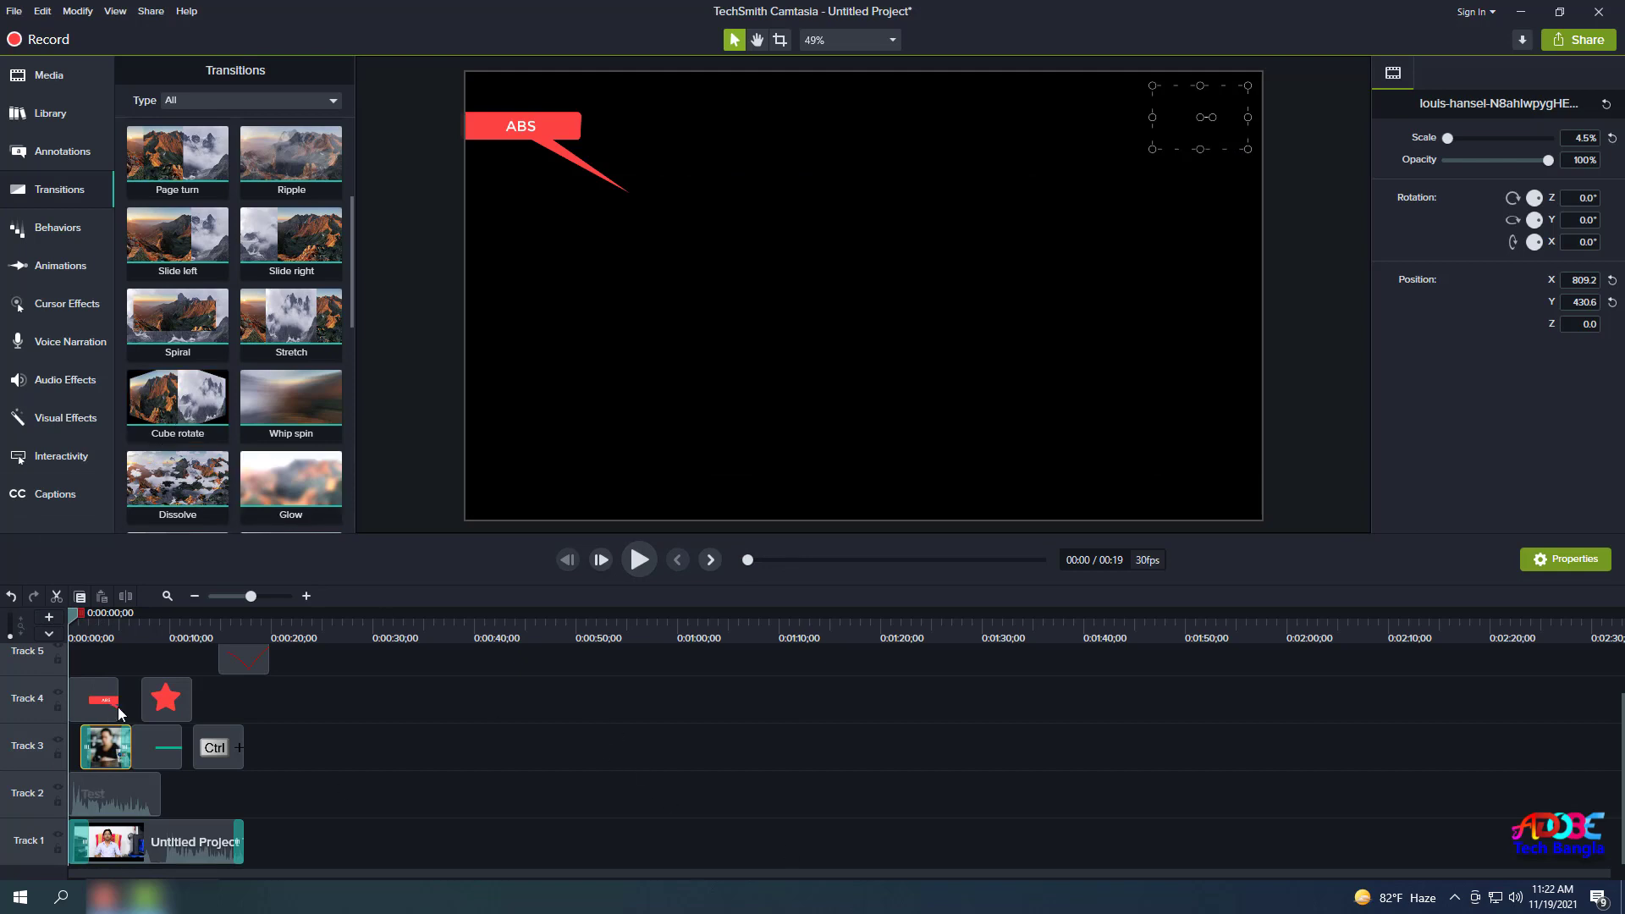
# Give the Track 4 red star a Drifting behavior (Bottom, Ease Out - Quint, 79%) and preview it.
pyautogui.click(63, 233)
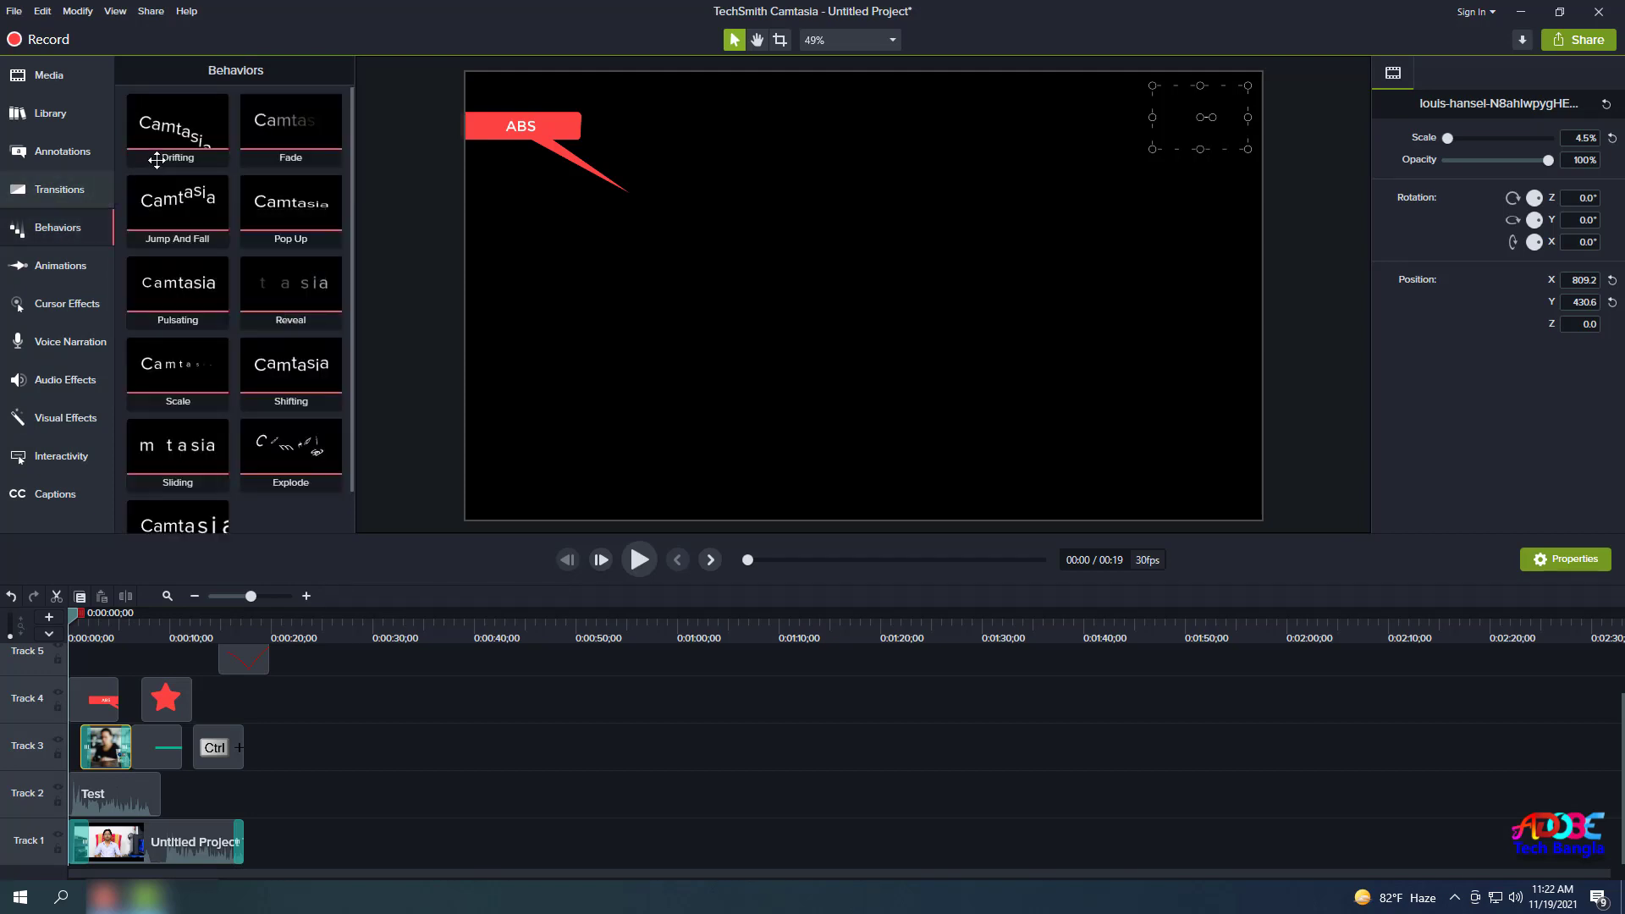
pyautogui.moveTo(82, 616); pyautogui.dragTo(170, 637)
pyautogui.click(164, 693)
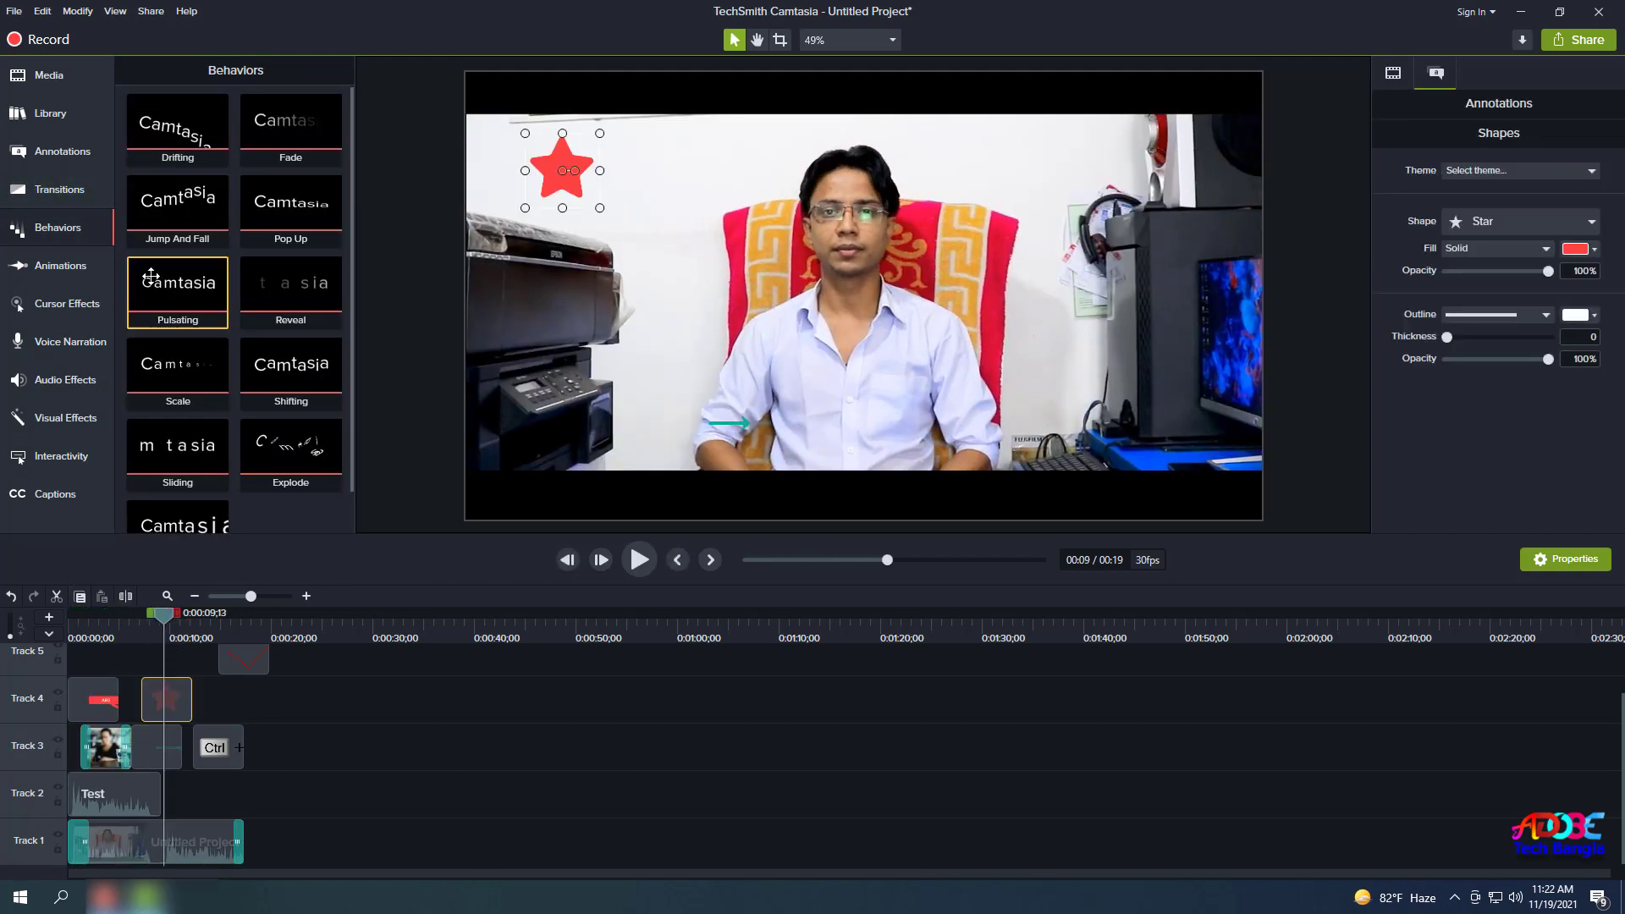
pyautogui.moveTo(167, 138); pyautogui.dragTo(166, 699)
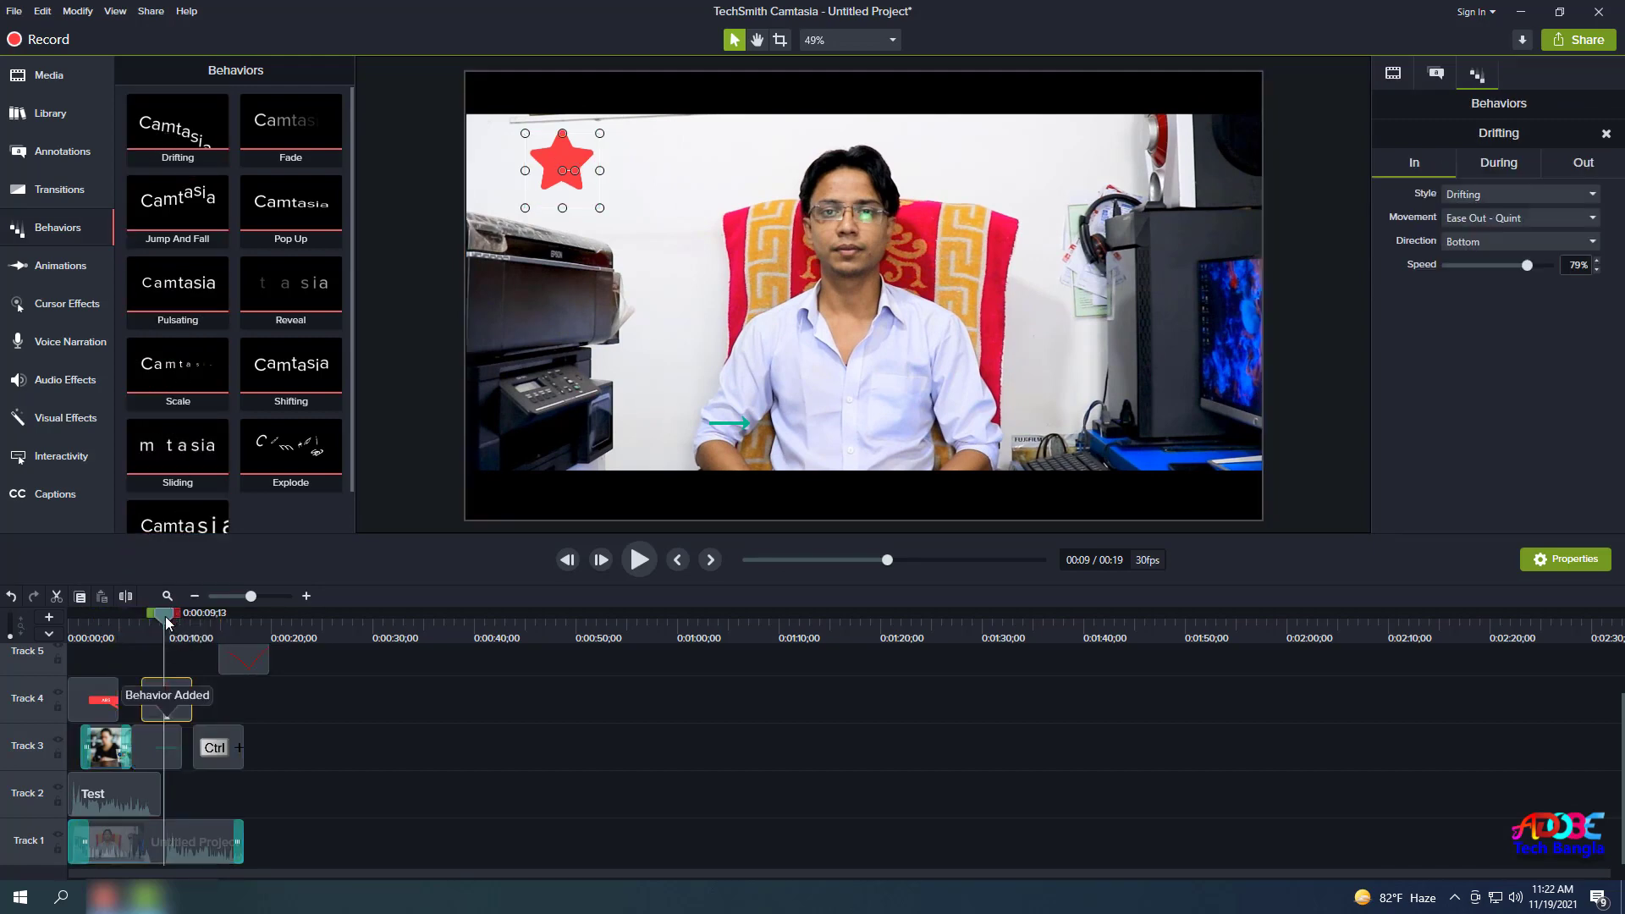
pyautogui.moveTo(167, 623)
pyautogui.mouseDown()
pyautogui.moveTo(124, 622)
pyautogui.moveTo(164, 633)
pyautogui.moveTo(150, 637)
pyautogui.mouseUp()
pyautogui.click(647, 562)
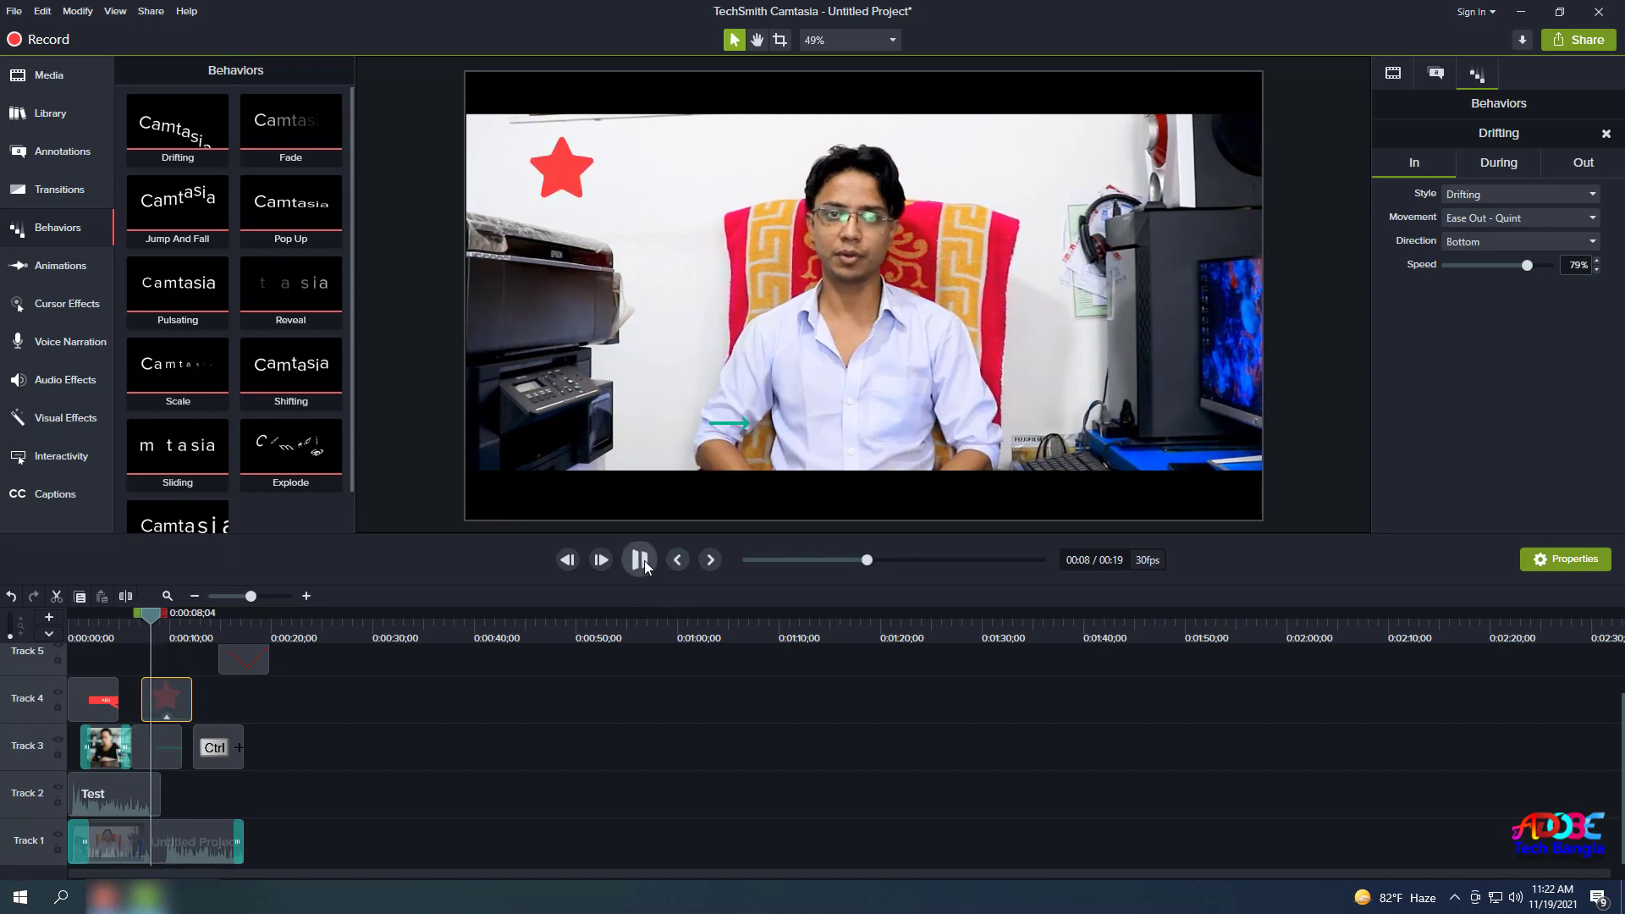
pyautogui.click(643, 562)
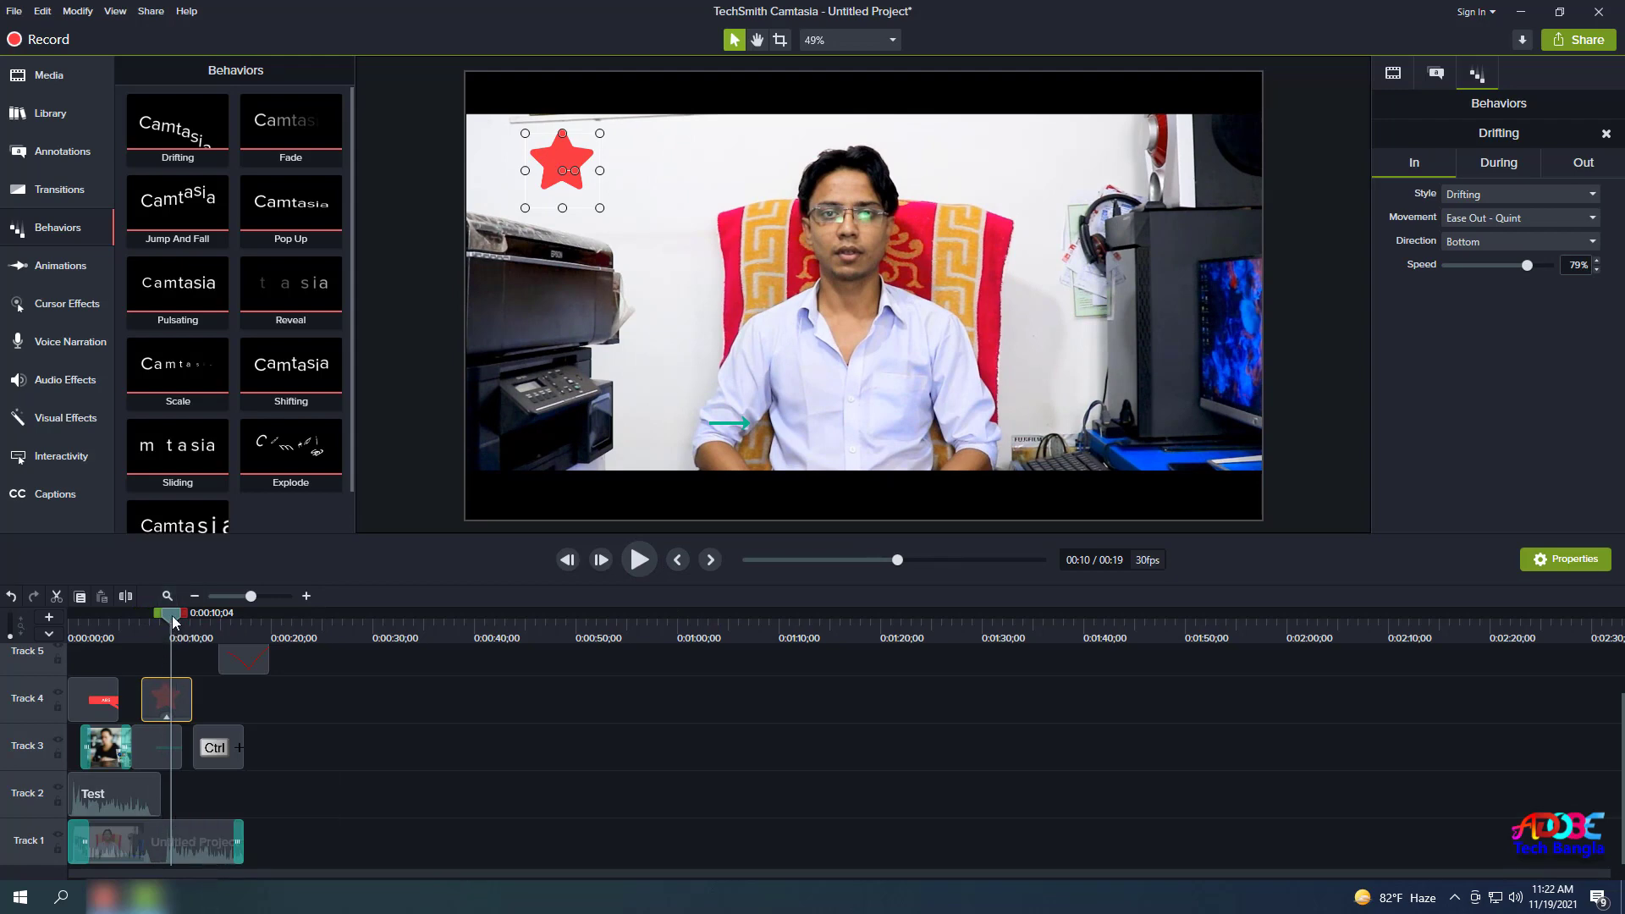
pyautogui.hotkey('ctrl', 'Home')
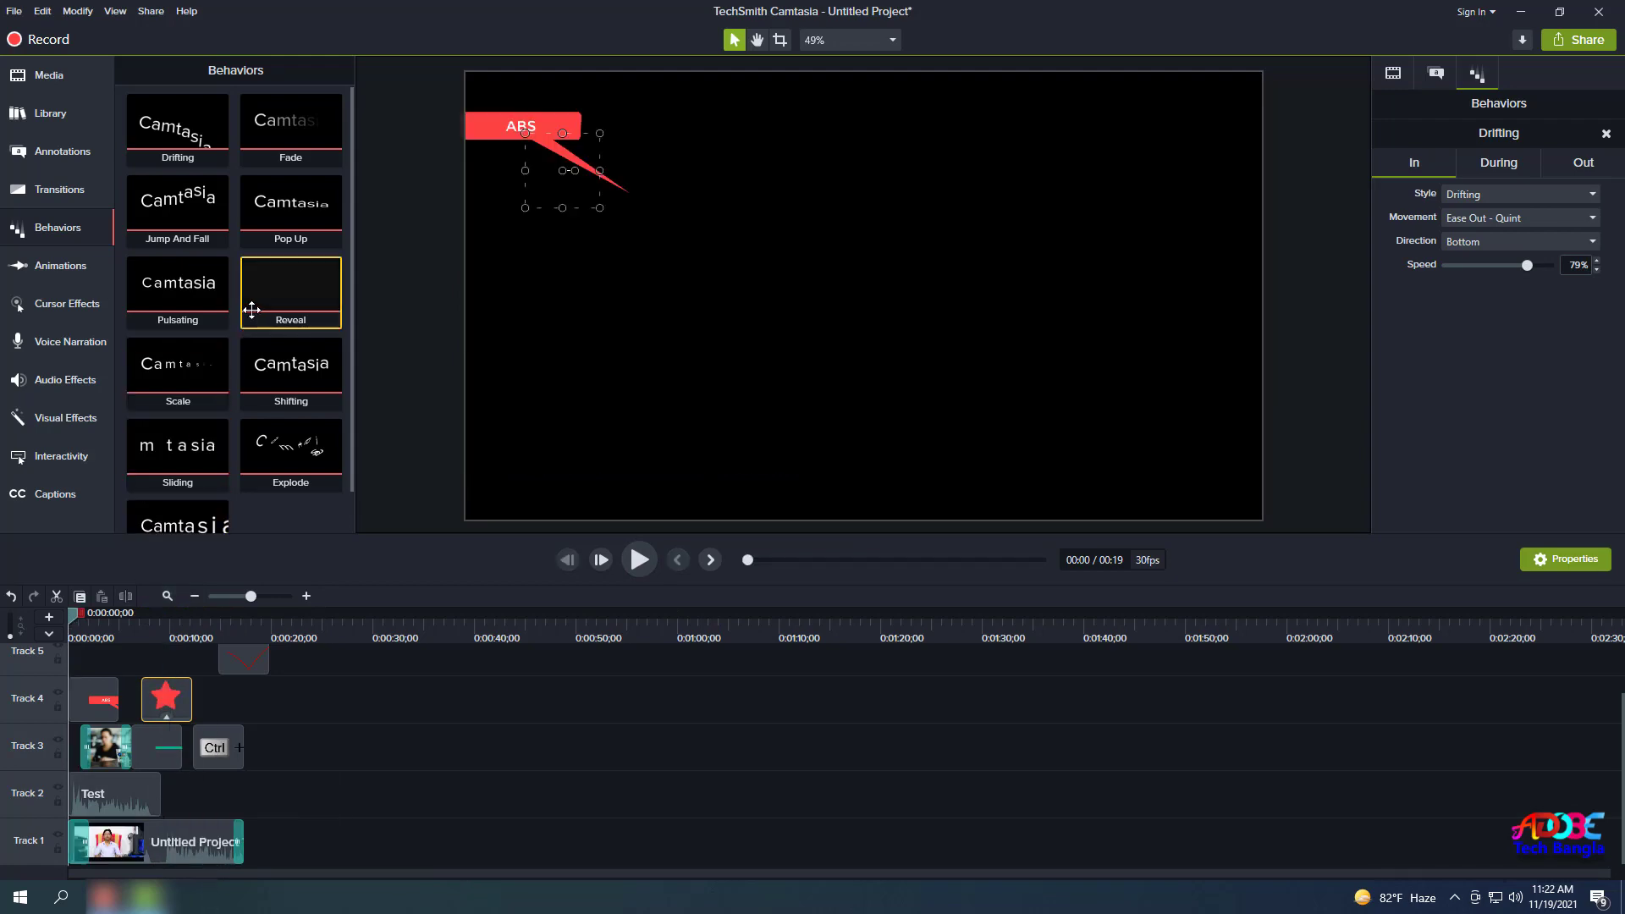
pyautogui.scroll(-1, 248, 312)
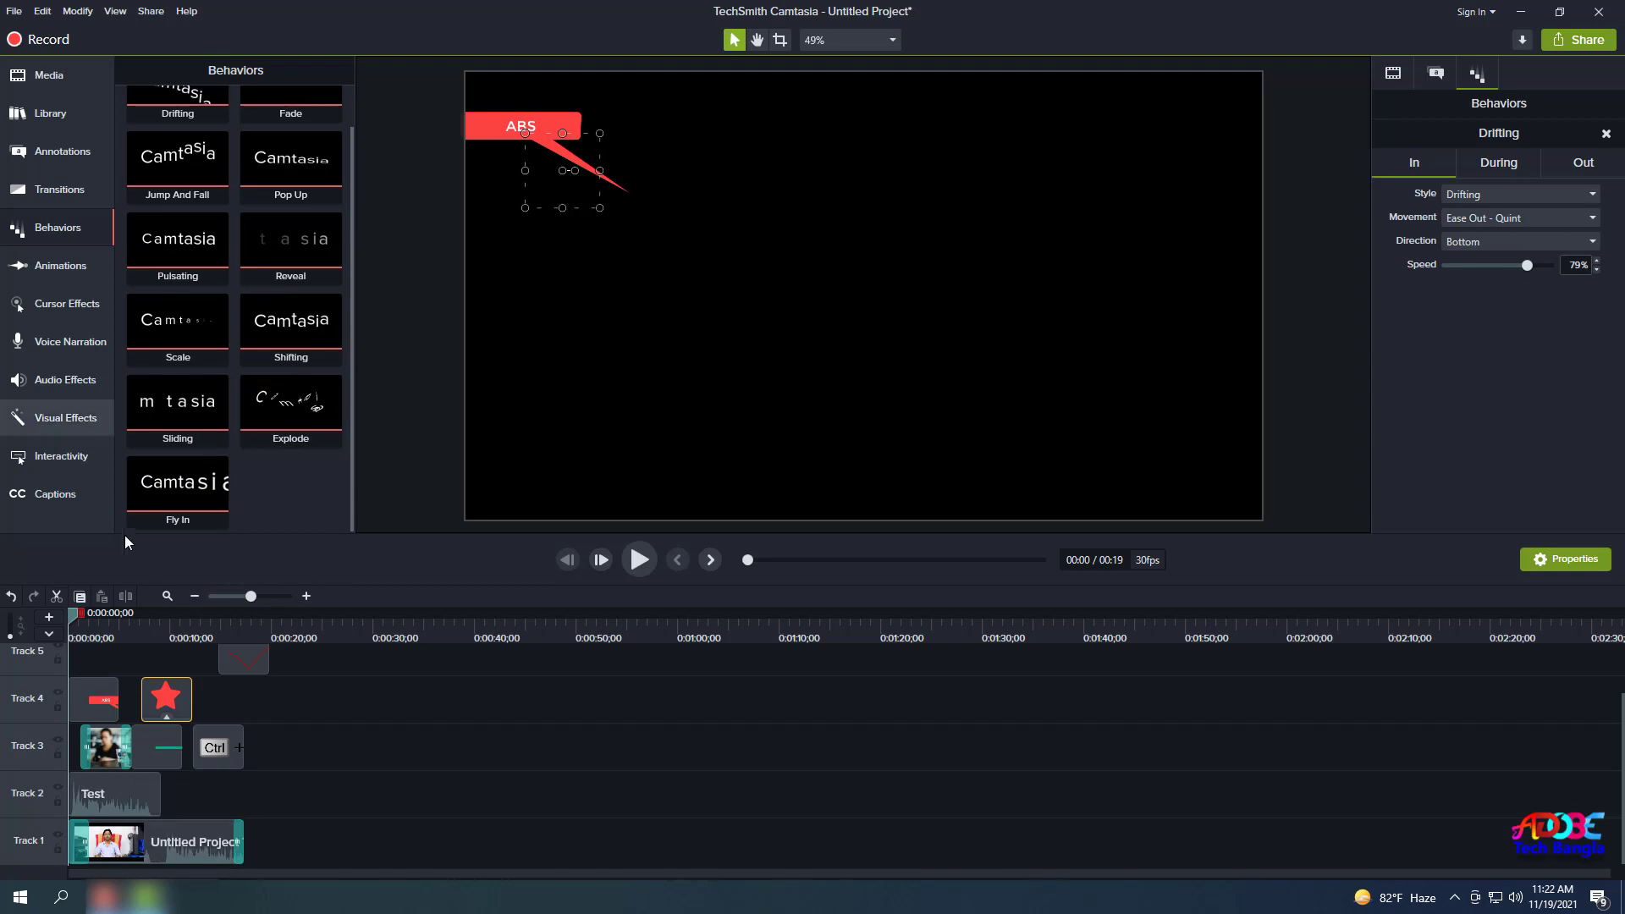
# Try a Zoom-n-Pan zoom at about 0:03, ending back at 100%, then show the Animations presets.
pyautogui.click(59, 275)
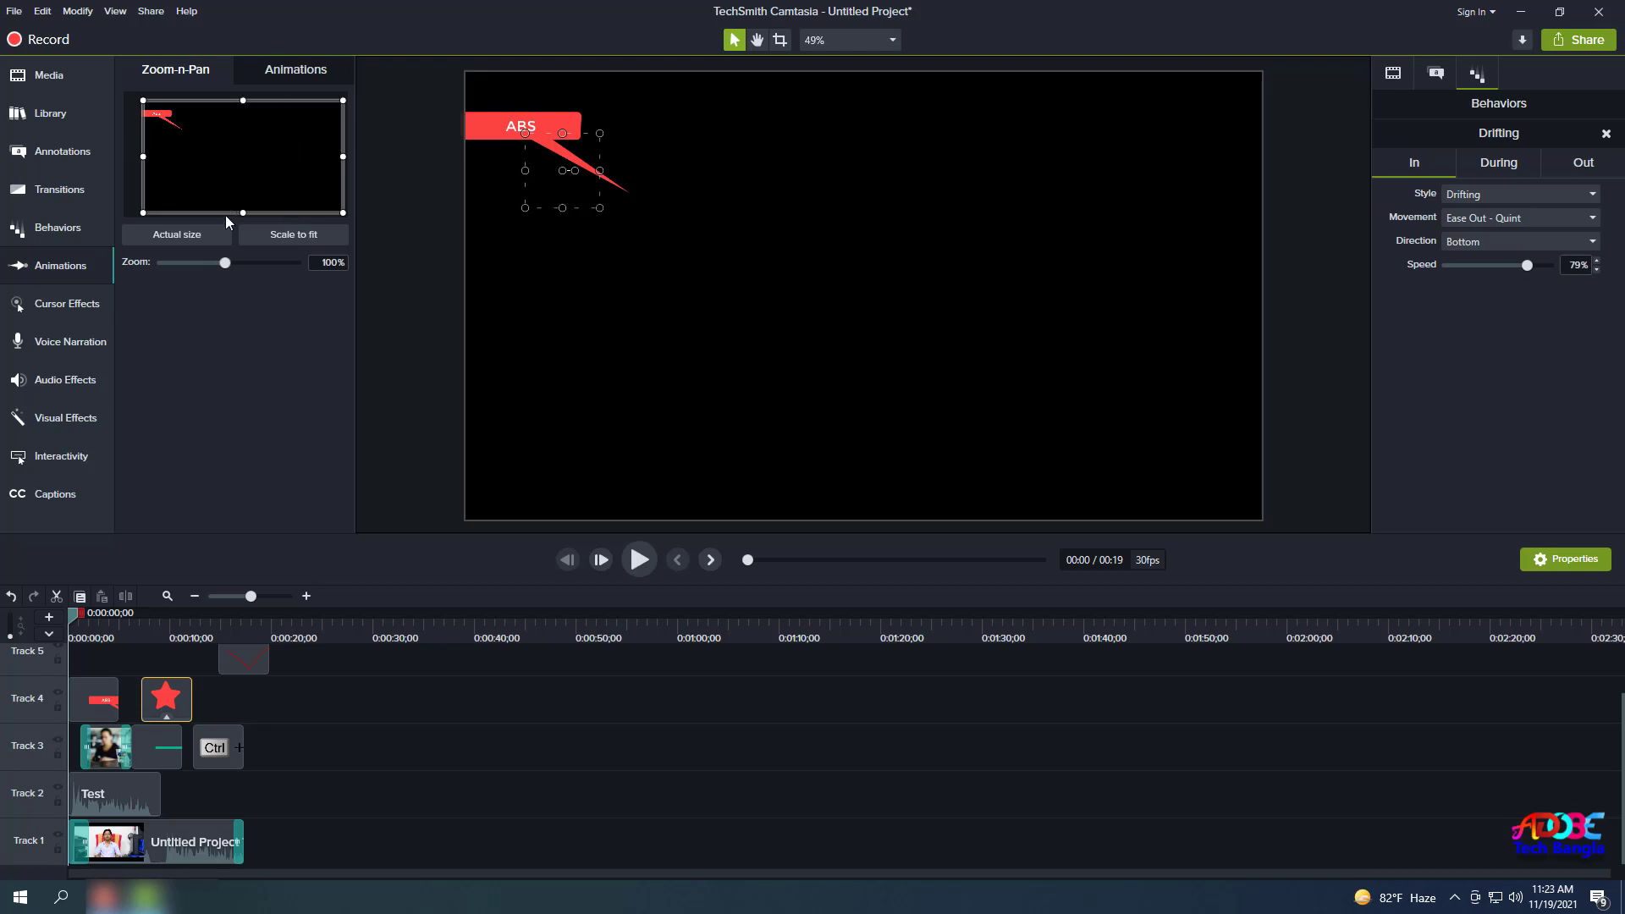
pyautogui.moveTo(226, 262)
pyautogui.mouseDown()
pyautogui.moveTo(246, 268)
pyautogui.moveTo(216, 281)
pyautogui.mouseUp()
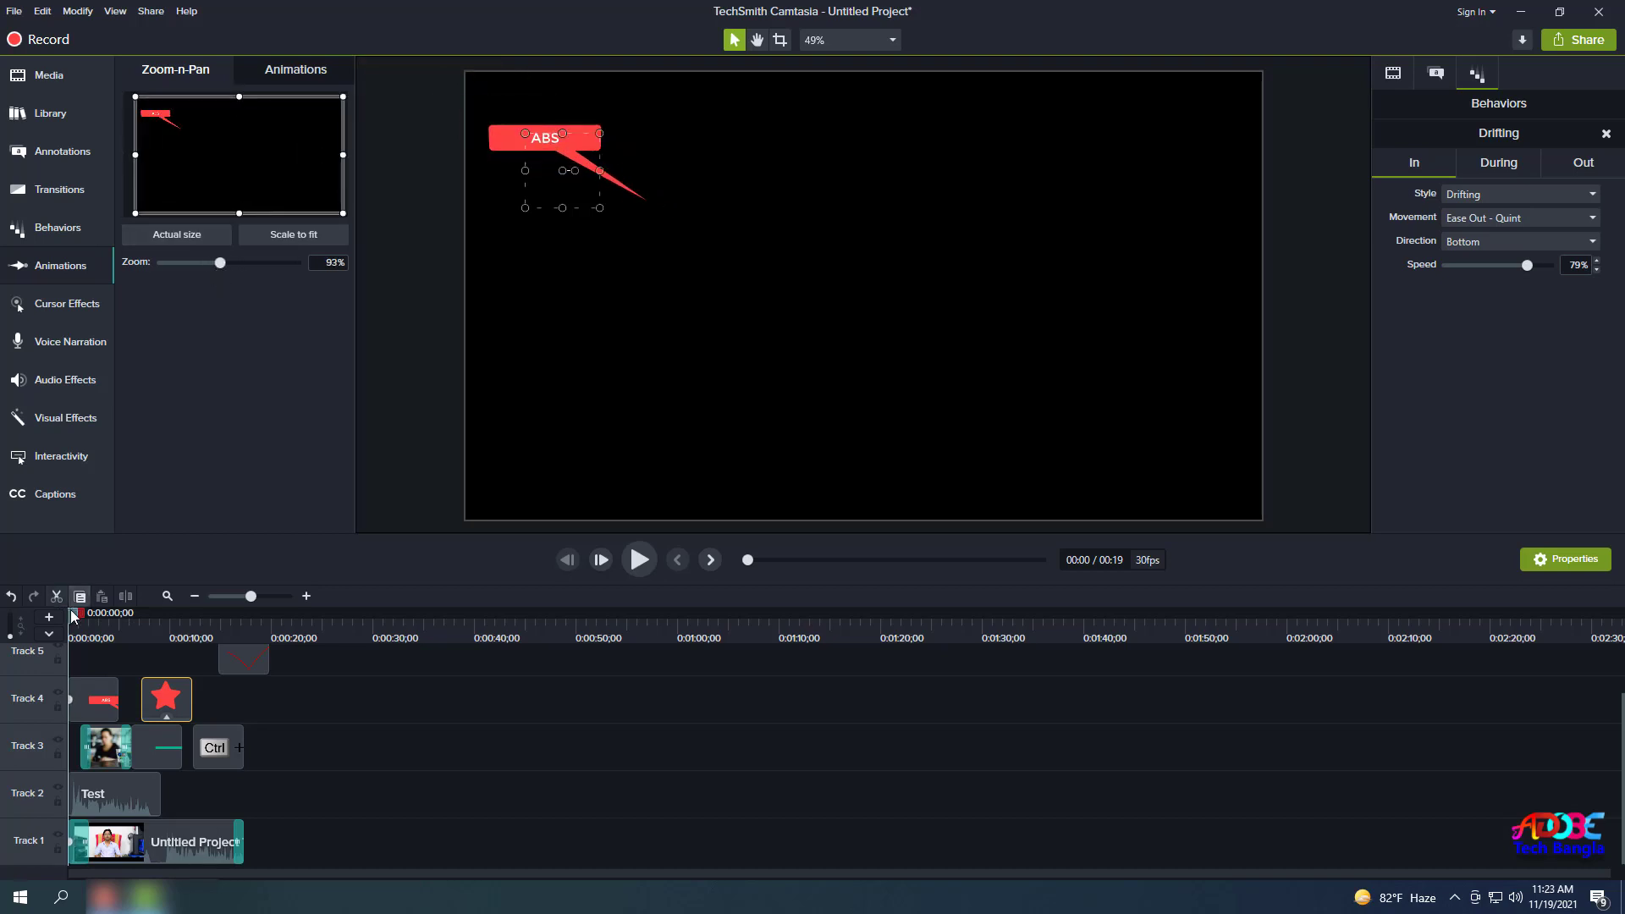
pyautogui.moveTo(74, 617); pyautogui.dragTo(108, 631)
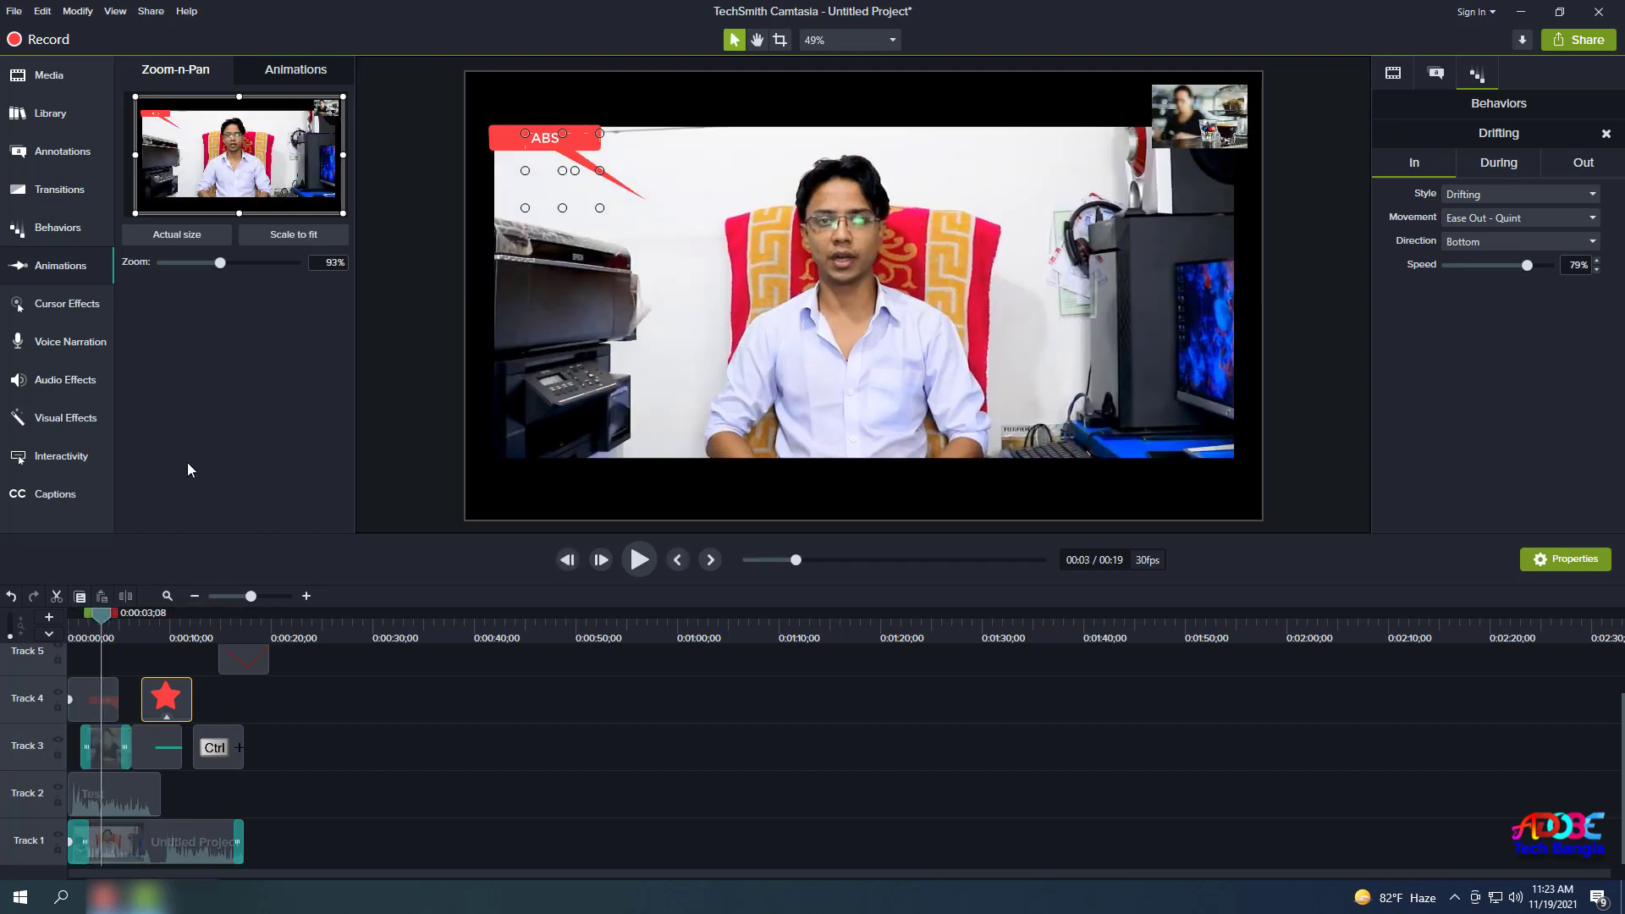
pyautogui.moveTo(217, 267)
pyautogui.mouseDown()
pyautogui.moveTo(176, 266)
pyautogui.moveTo(225, 283)
pyautogui.mouseUp()
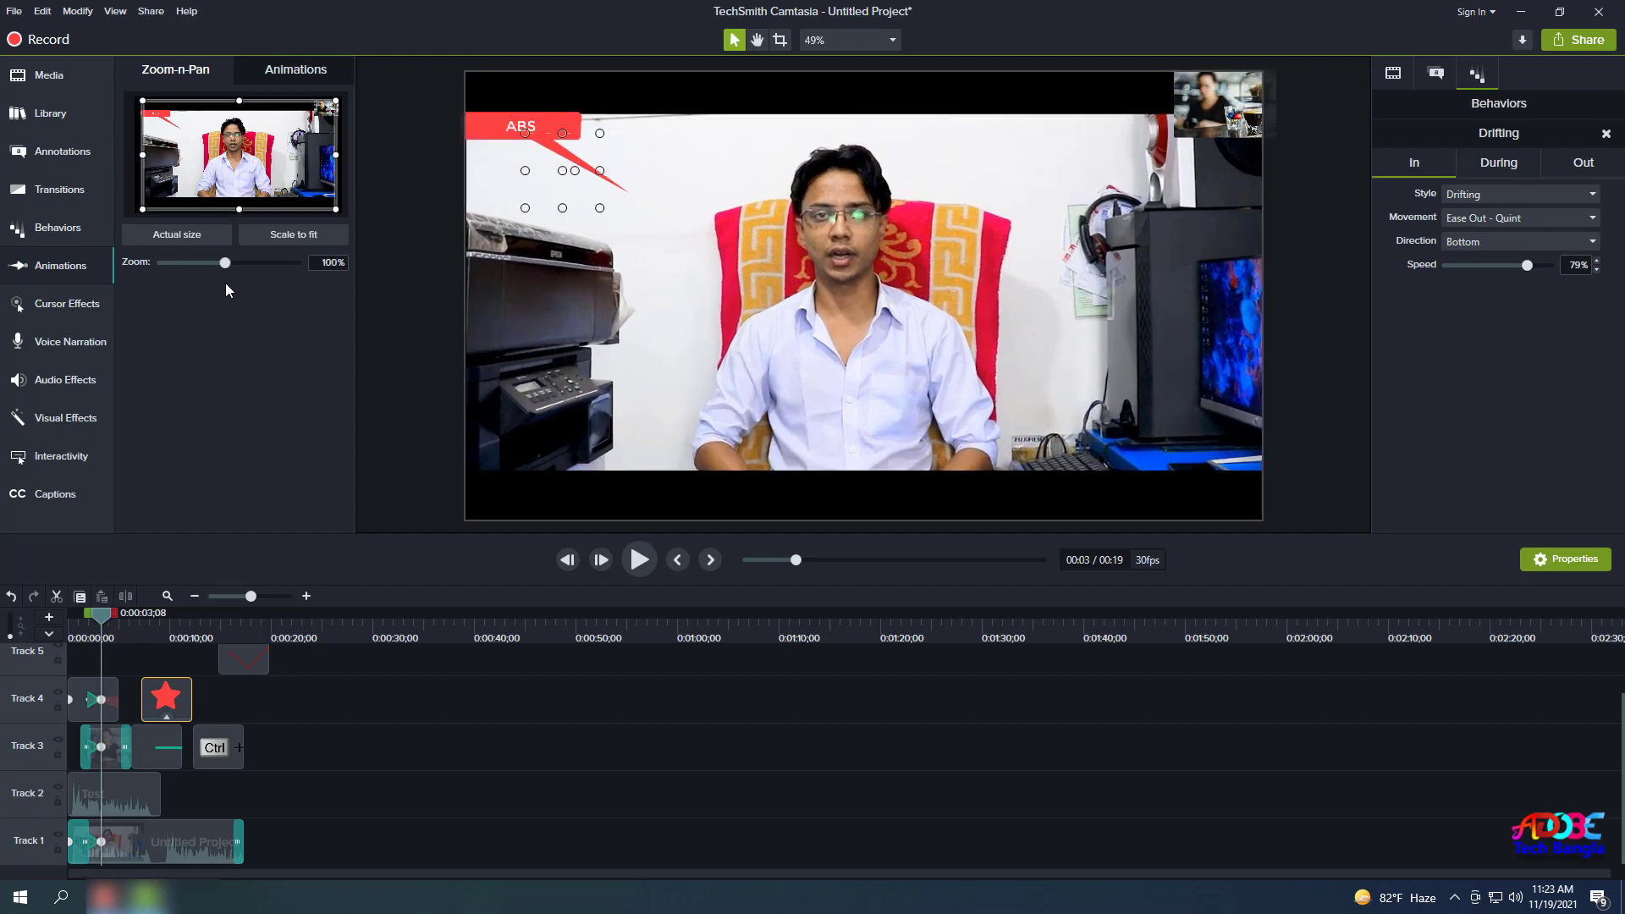
pyautogui.click(296, 75)
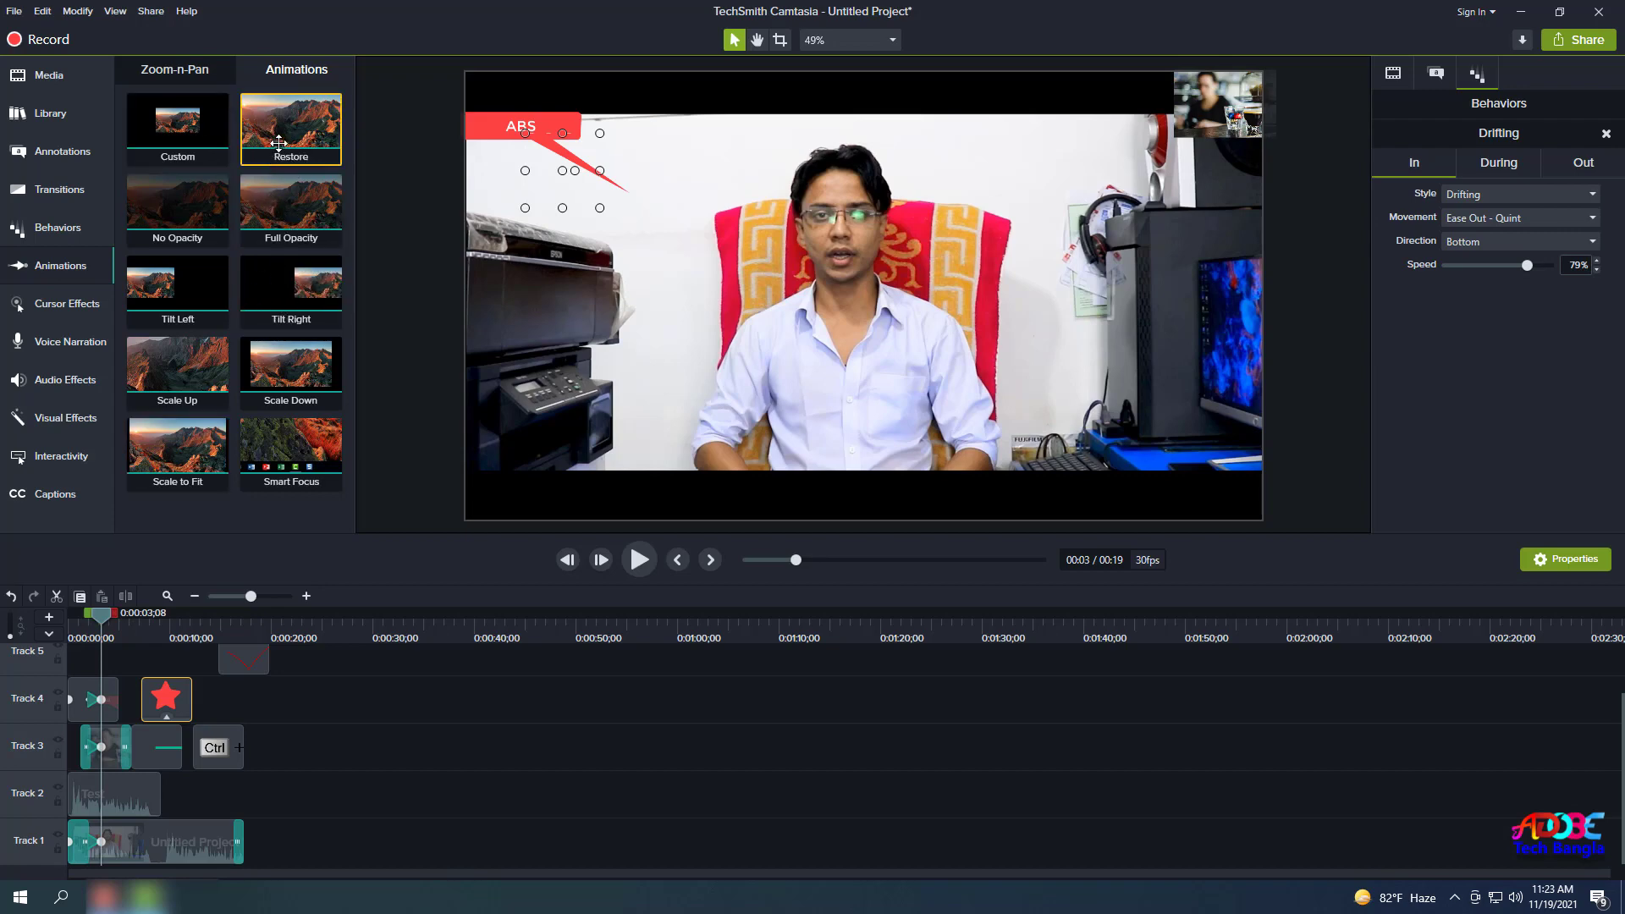
# Apply the Scale Down and Smart Focus animations to the Track 1 main video clip.
pyautogui.hotkey('ctrl', 'a')
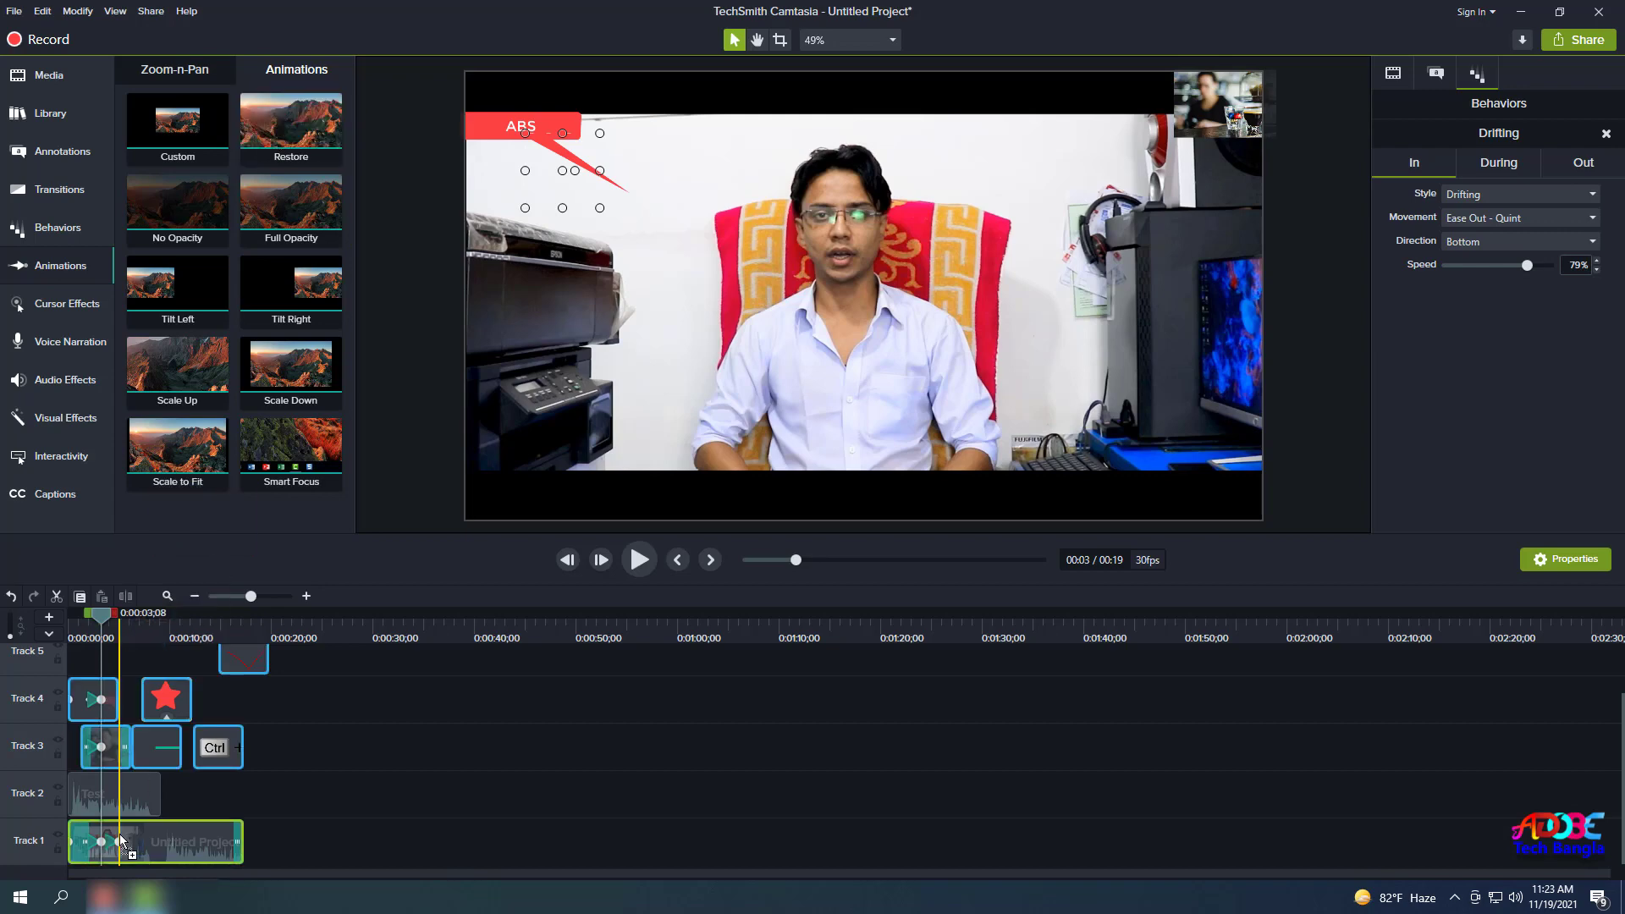
pyautogui.click(121, 843)
pyautogui.moveTo(279, 381); pyautogui.dragTo(119, 842)
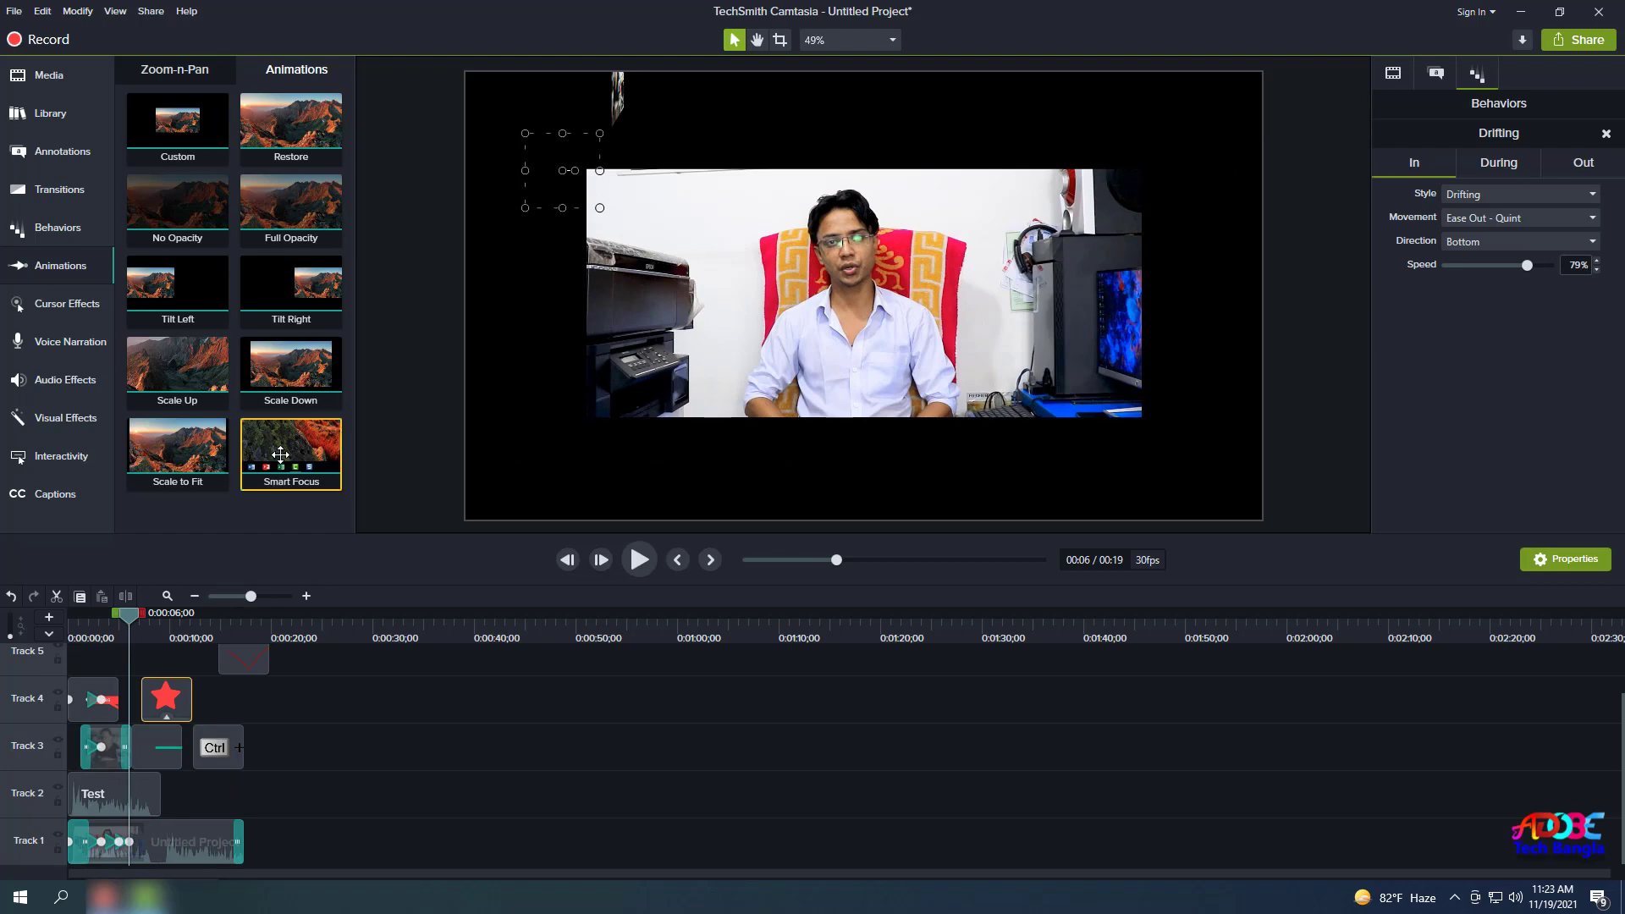
pyautogui.moveTo(292, 449); pyautogui.dragTo(144, 845)
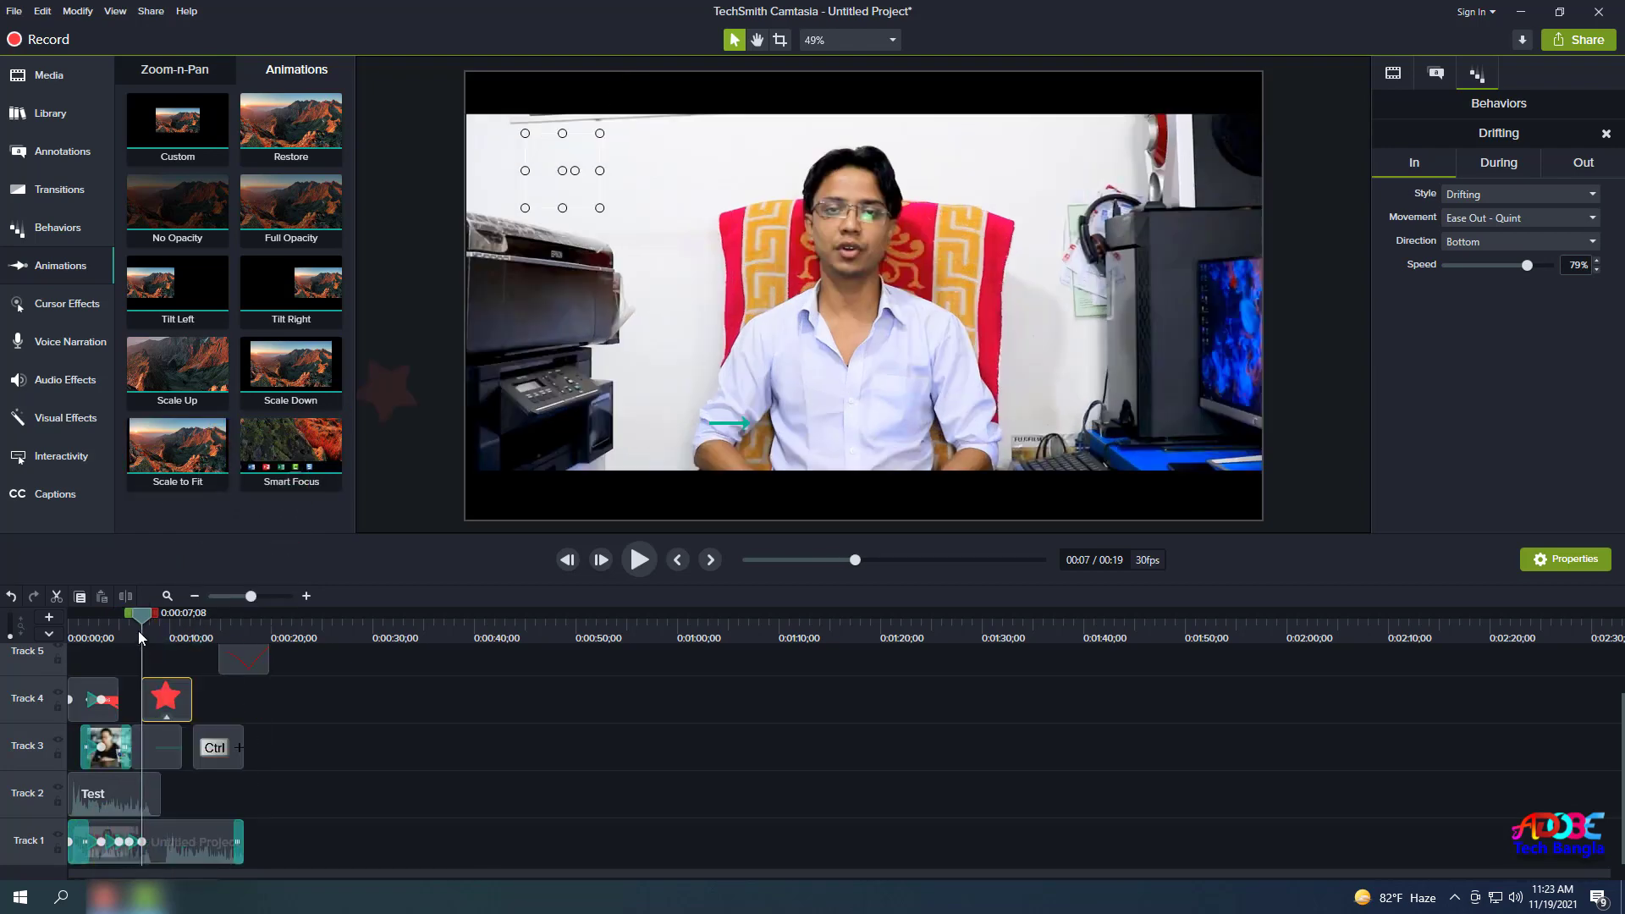
pyautogui.moveTo(138, 632); pyautogui.dragTo(83, 641)
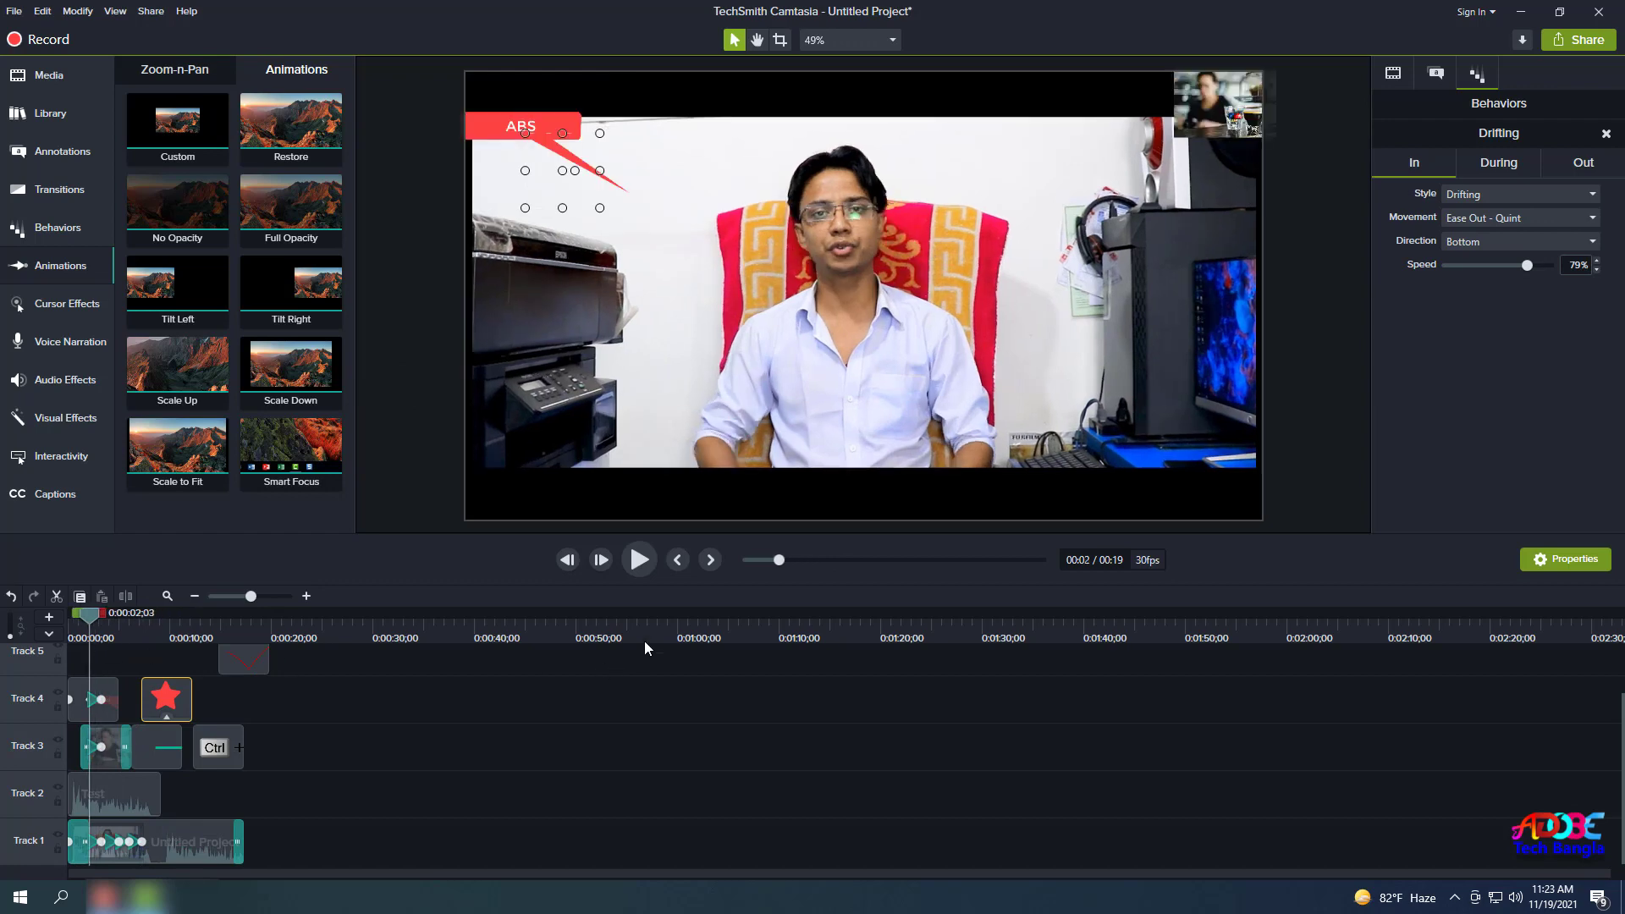
# Preview the new animations, return to about 3 seconds, and show the Cursor Effects presets.
pyautogui.click(639, 565)
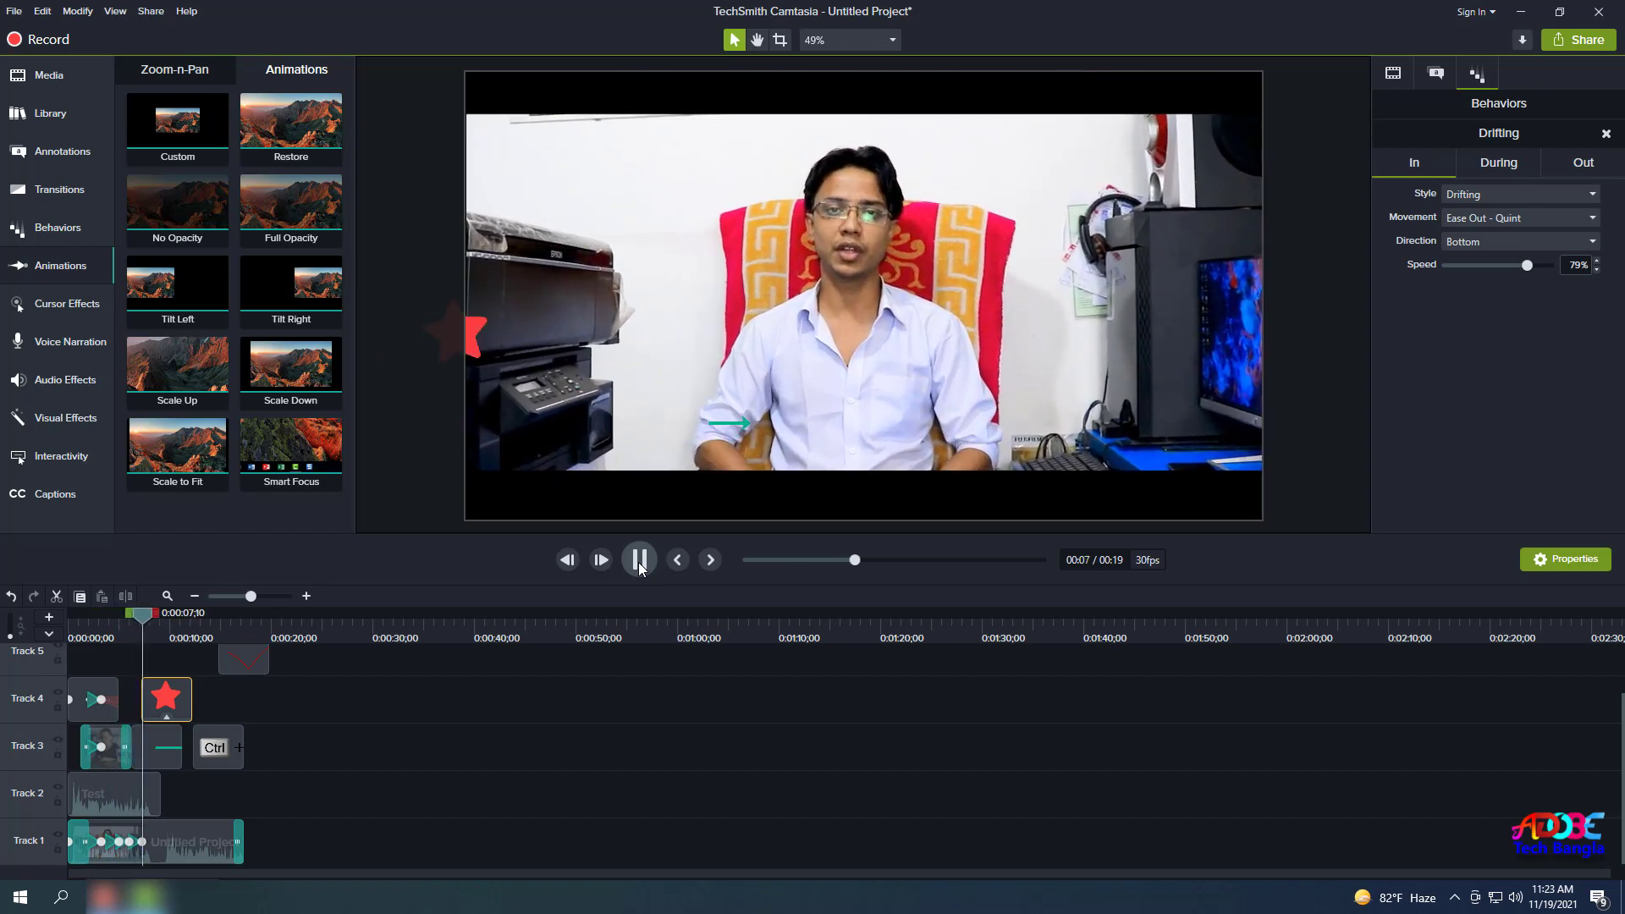
pyautogui.click(639, 562)
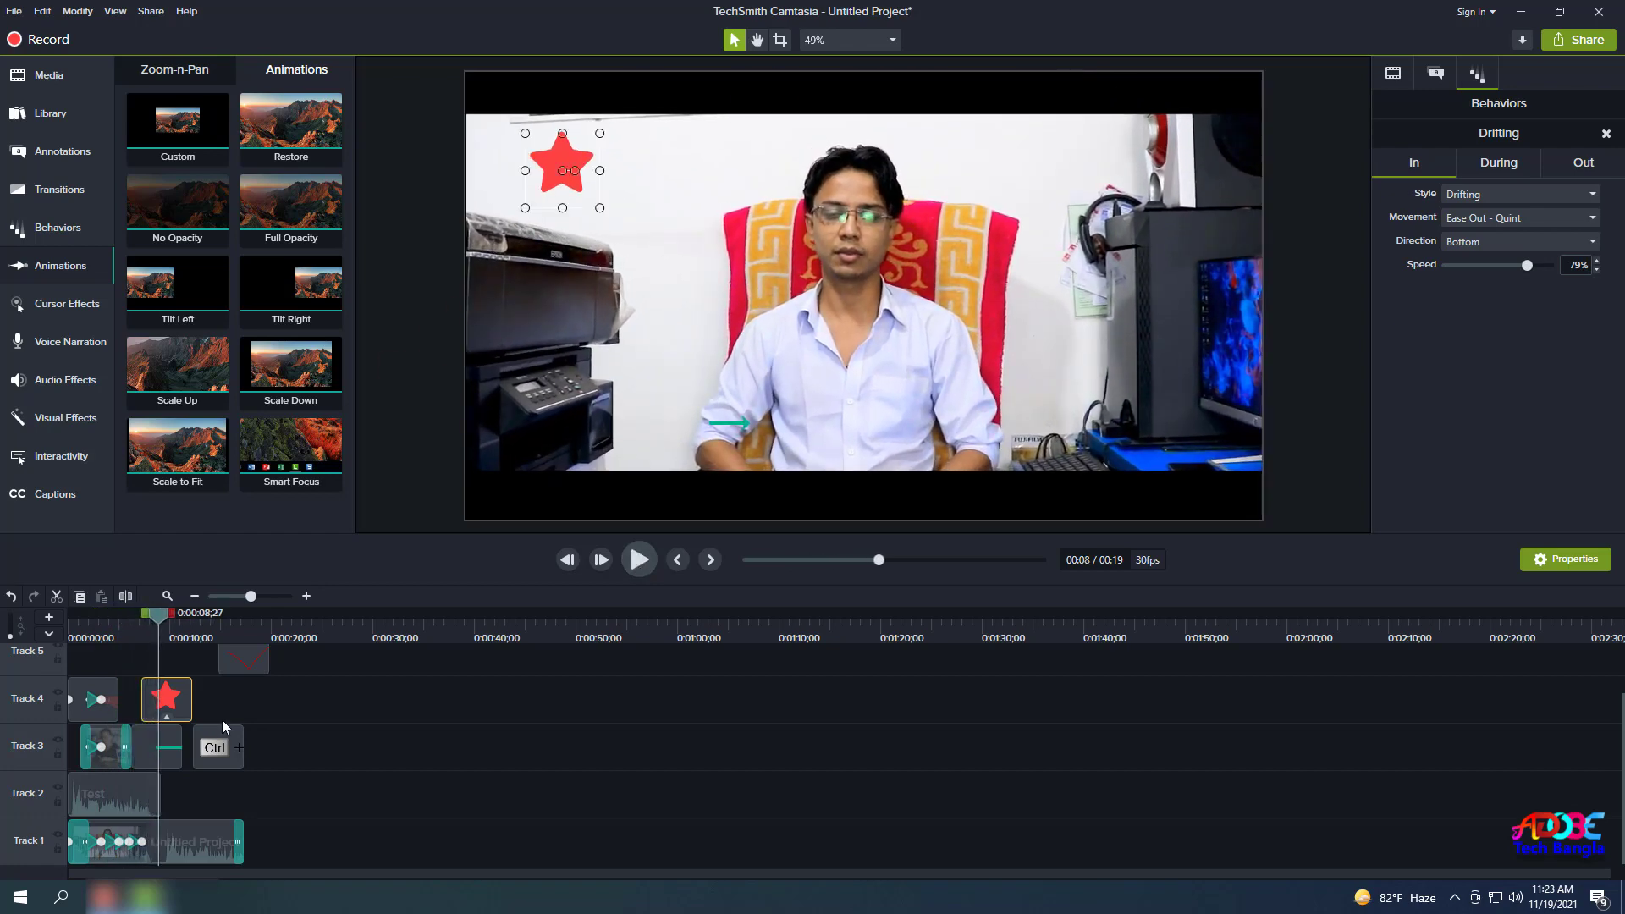
pyautogui.click(163, 699)
pyautogui.moveTo(157, 623); pyautogui.dragTo(100, 623)
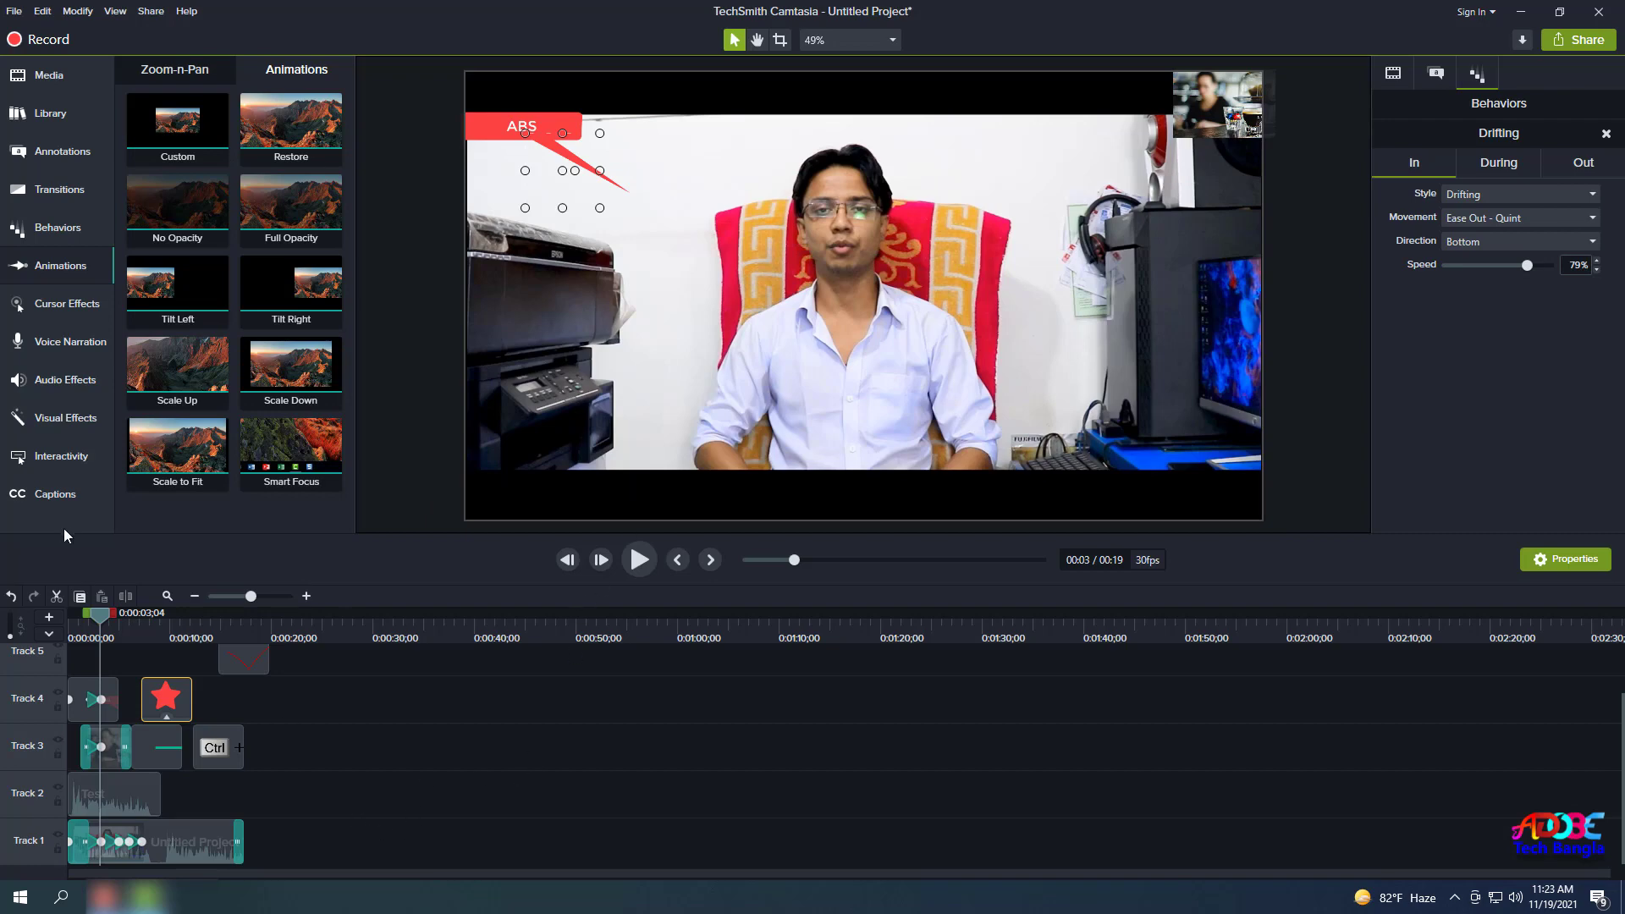
pyautogui.click(63, 308)
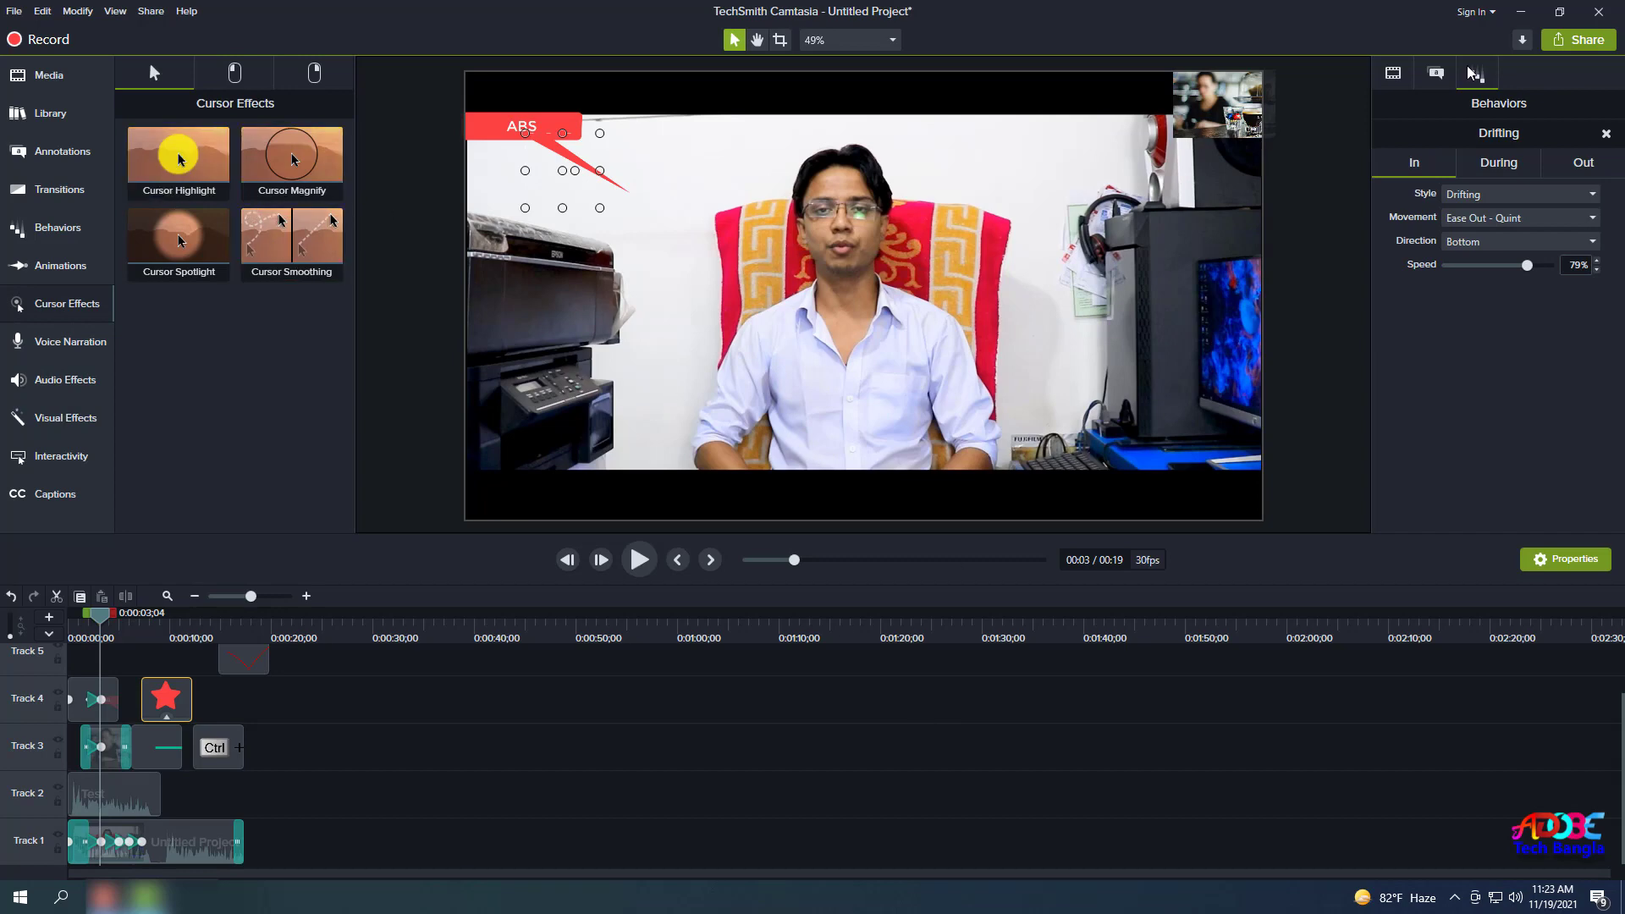
# Look at the Voice Narration settings while scrubbing from 3 seconds to where the star appears.
pyautogui.click(71, 347)
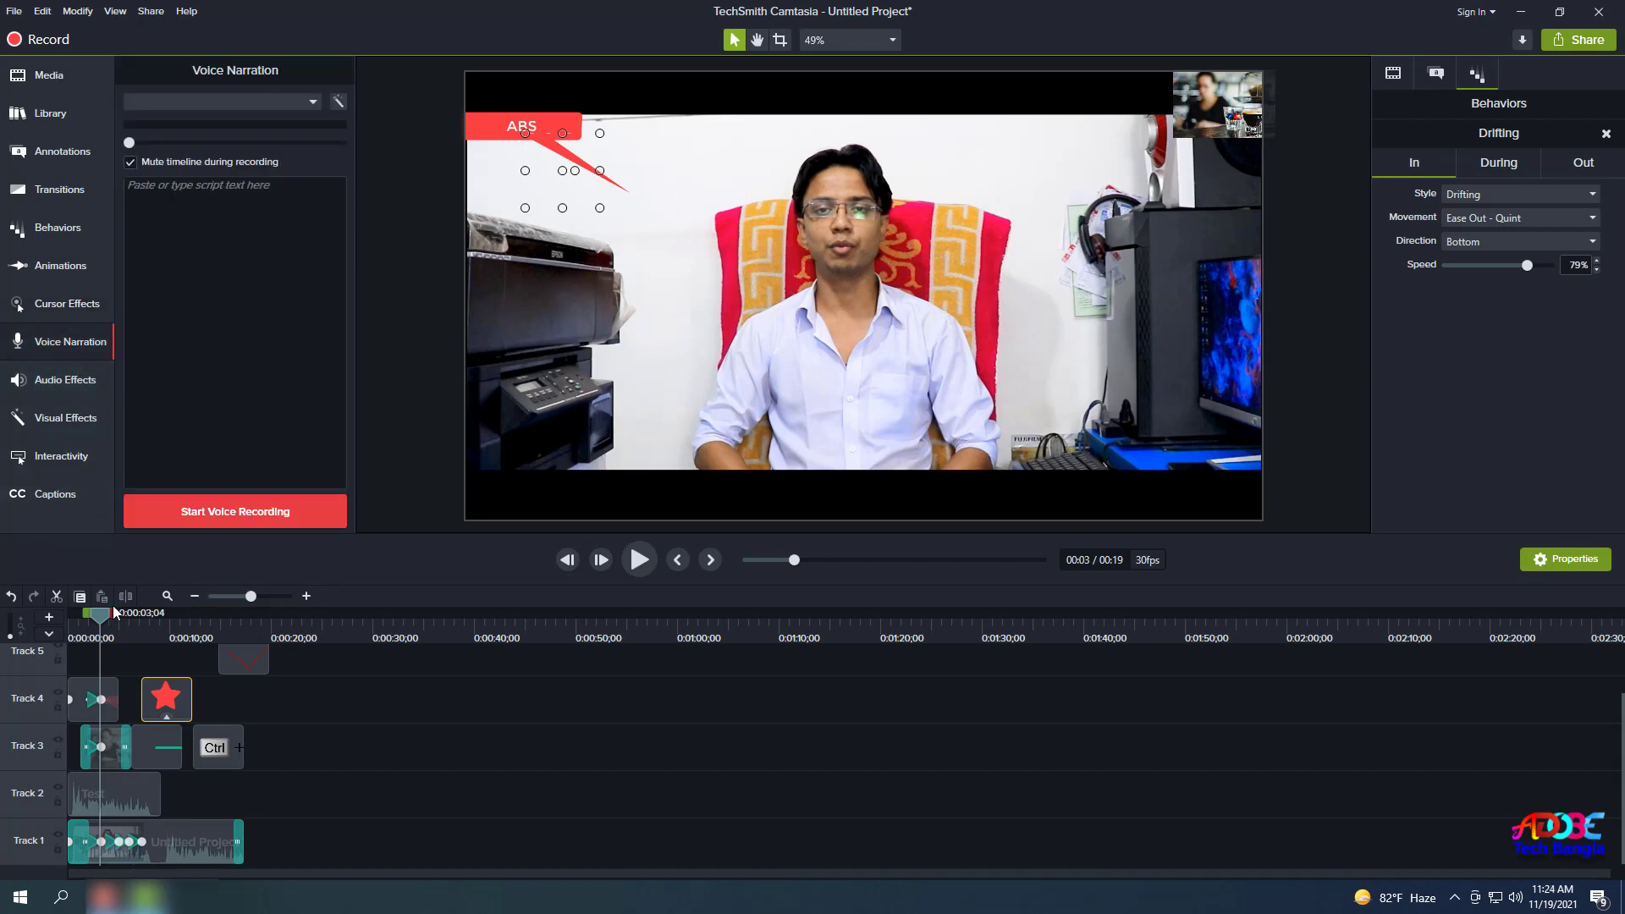
pyautogui.moveTo(110, 618)
pyautogui.mouseDown()
pyautogui.moveTo(135, 619)
pyautogui.moveTo(104, 620)
pyautogui.mouseUp()
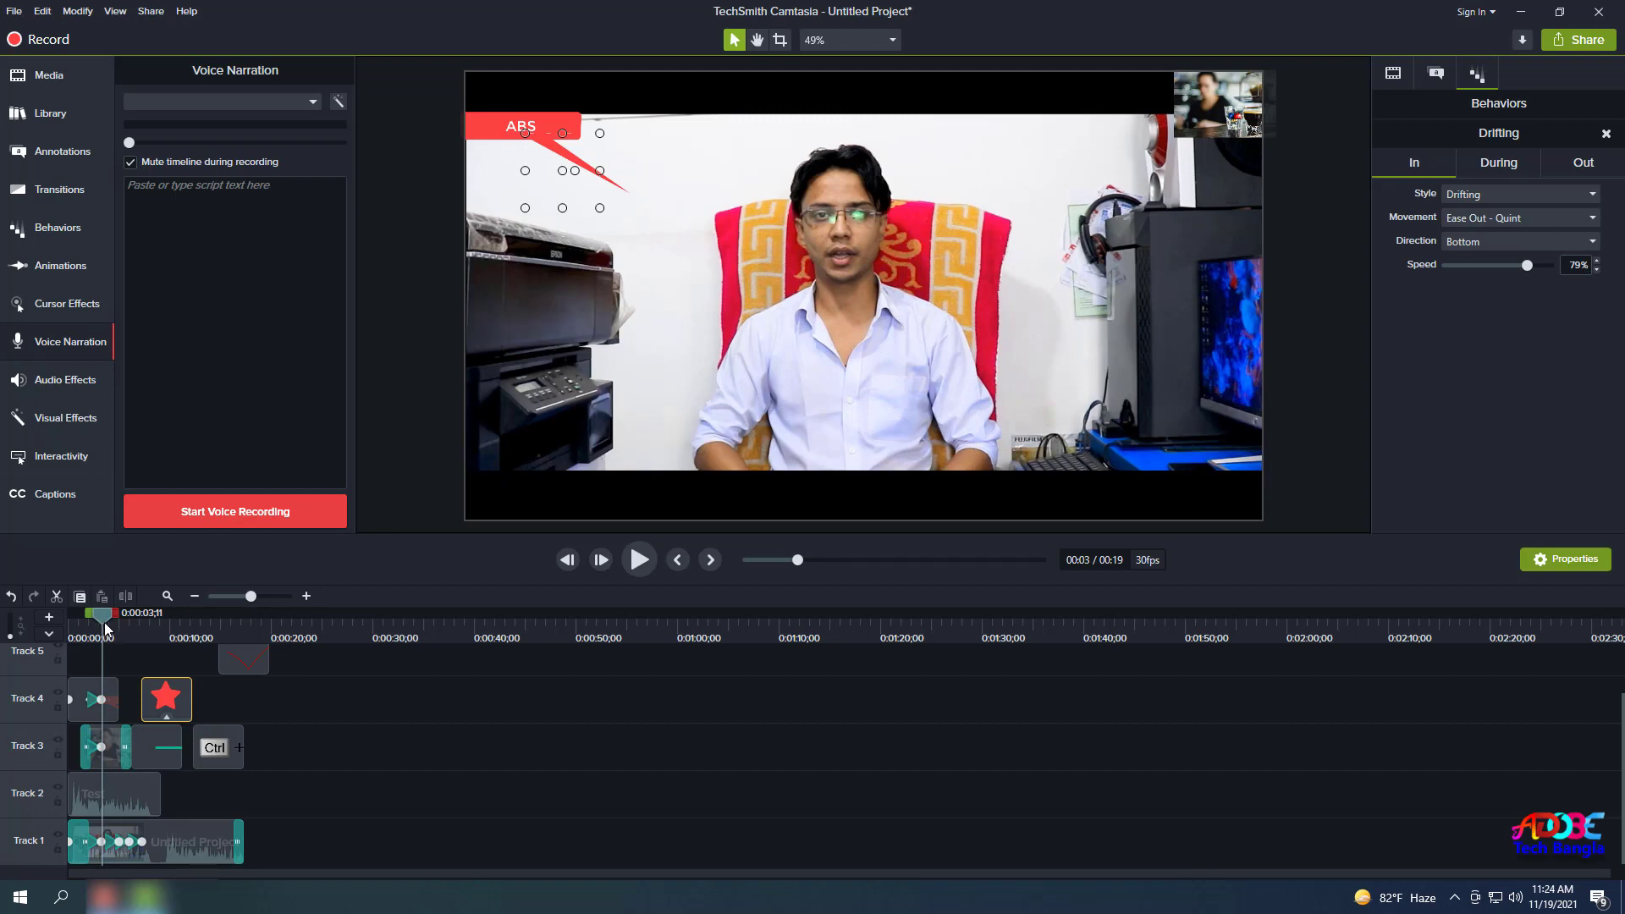
pyautogui.moveTo(104, 622); pyautogui.dragTo(60, 667)
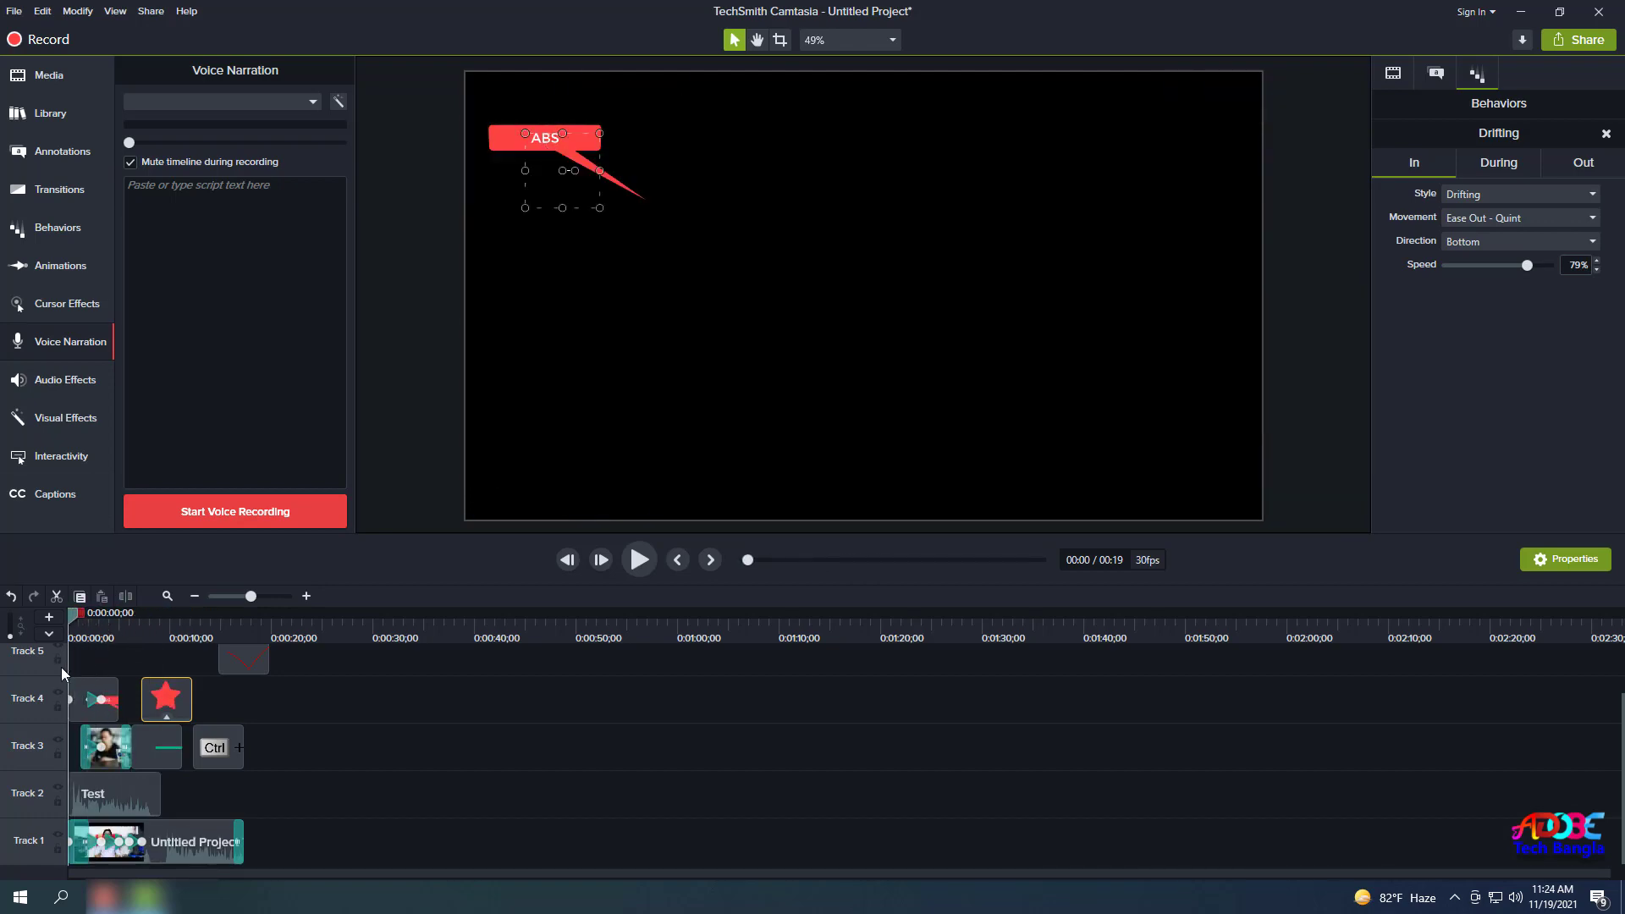
pyautogui.click(64, 345)
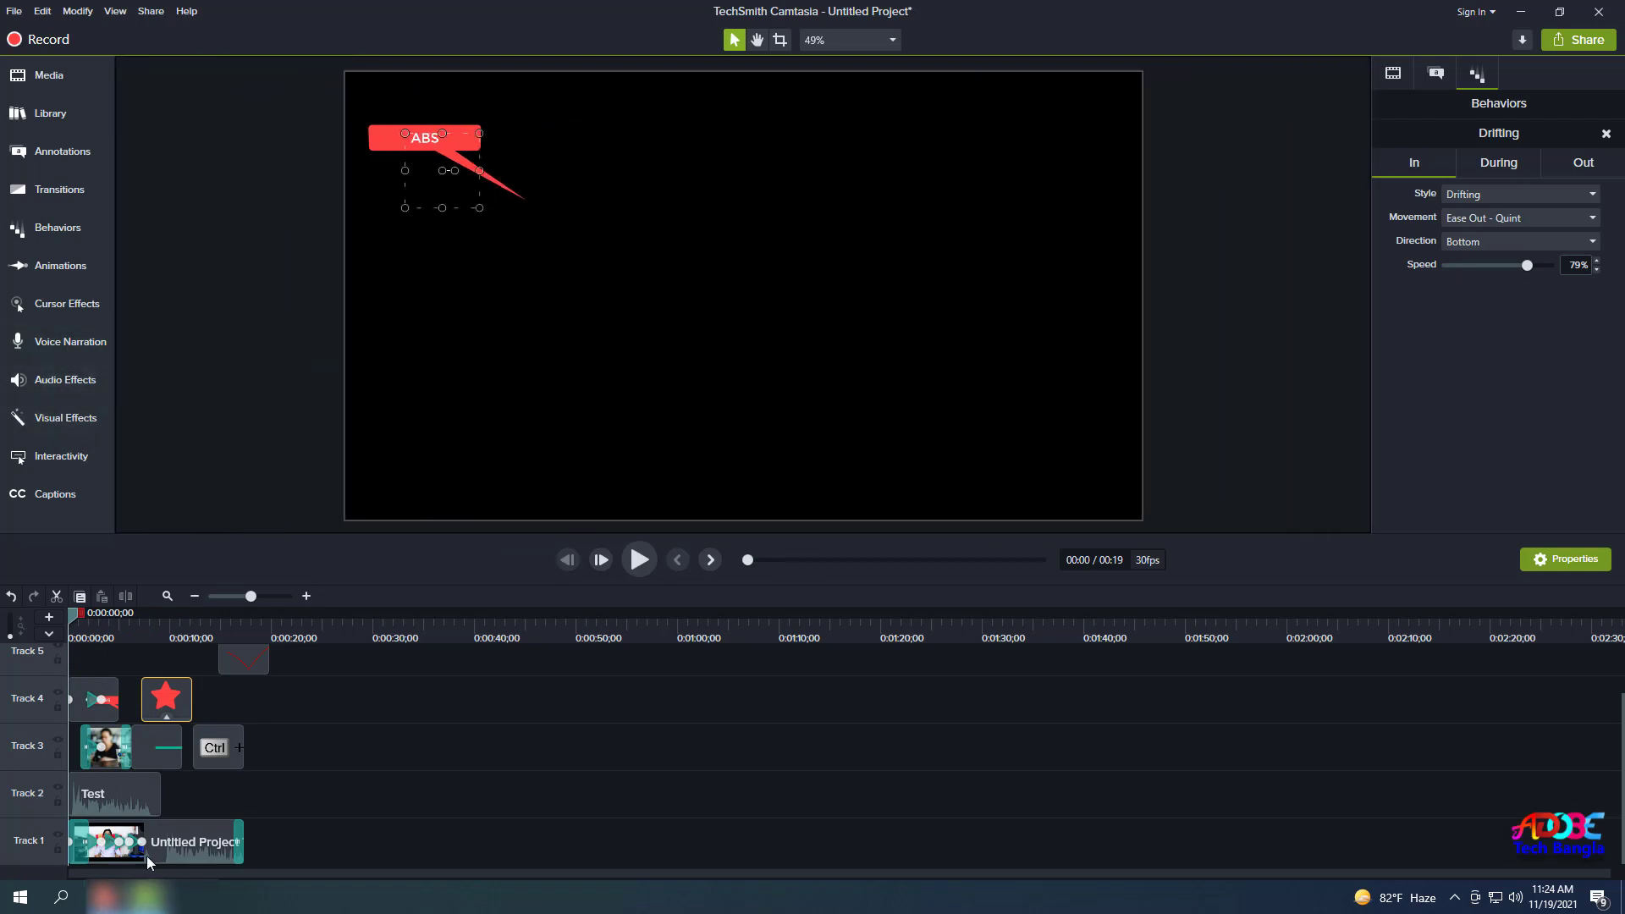
# Delete the Flip transition from the Track 1 clip's start and show the Audio Effects presets.
pyautogui.click(145, 855)
pyautogui.click(80, 839)
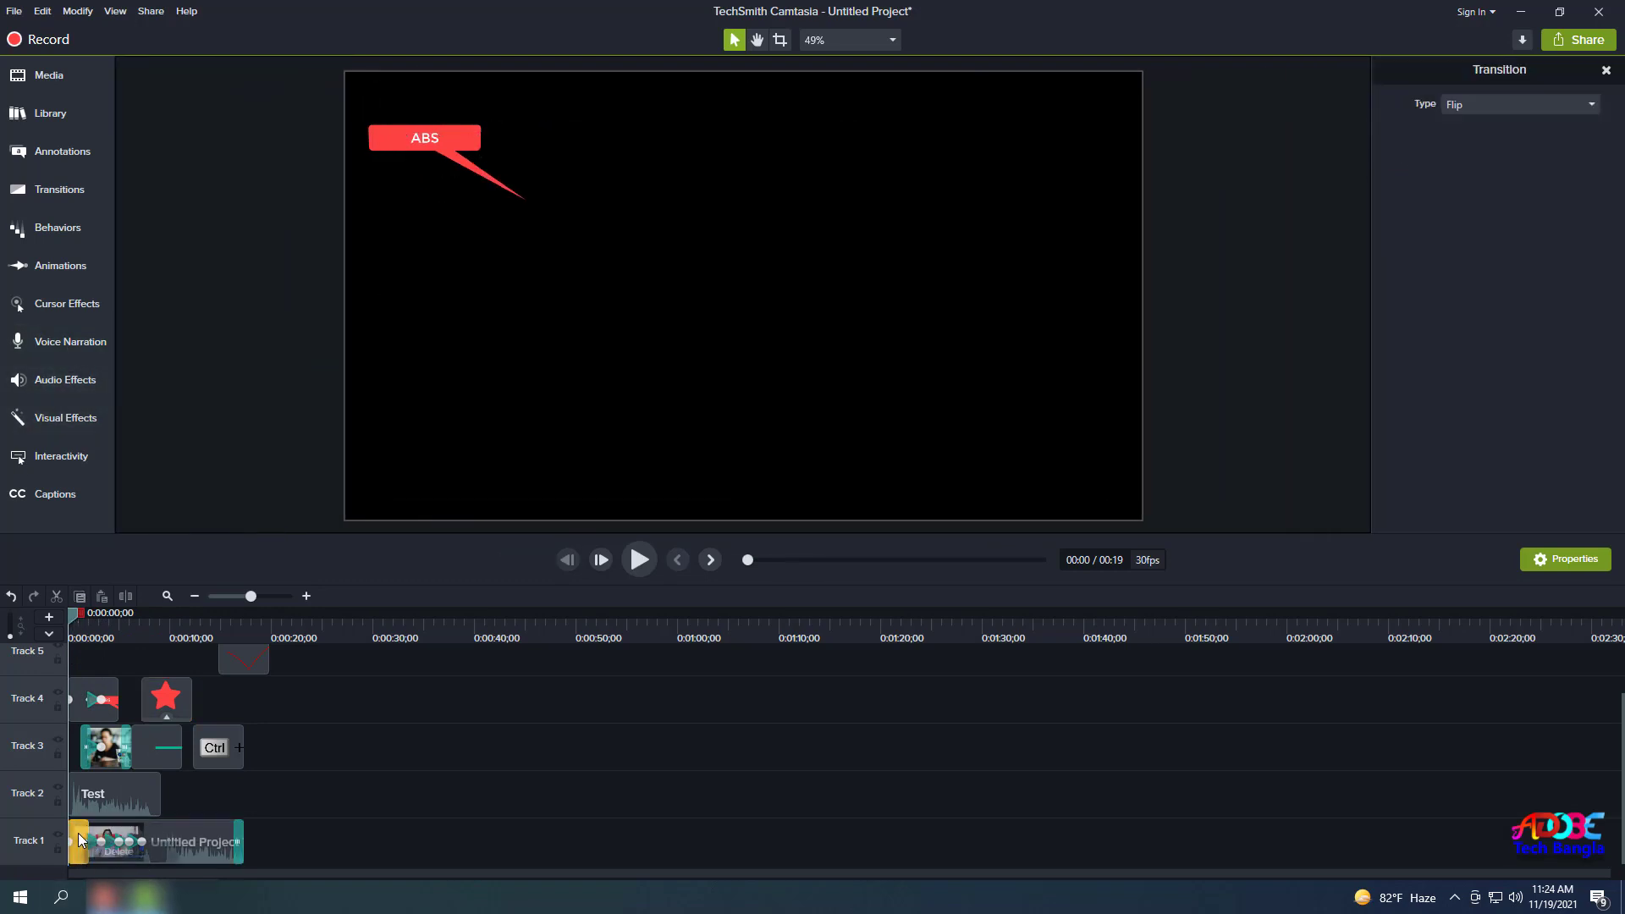
pyautogui.click(99, 853)
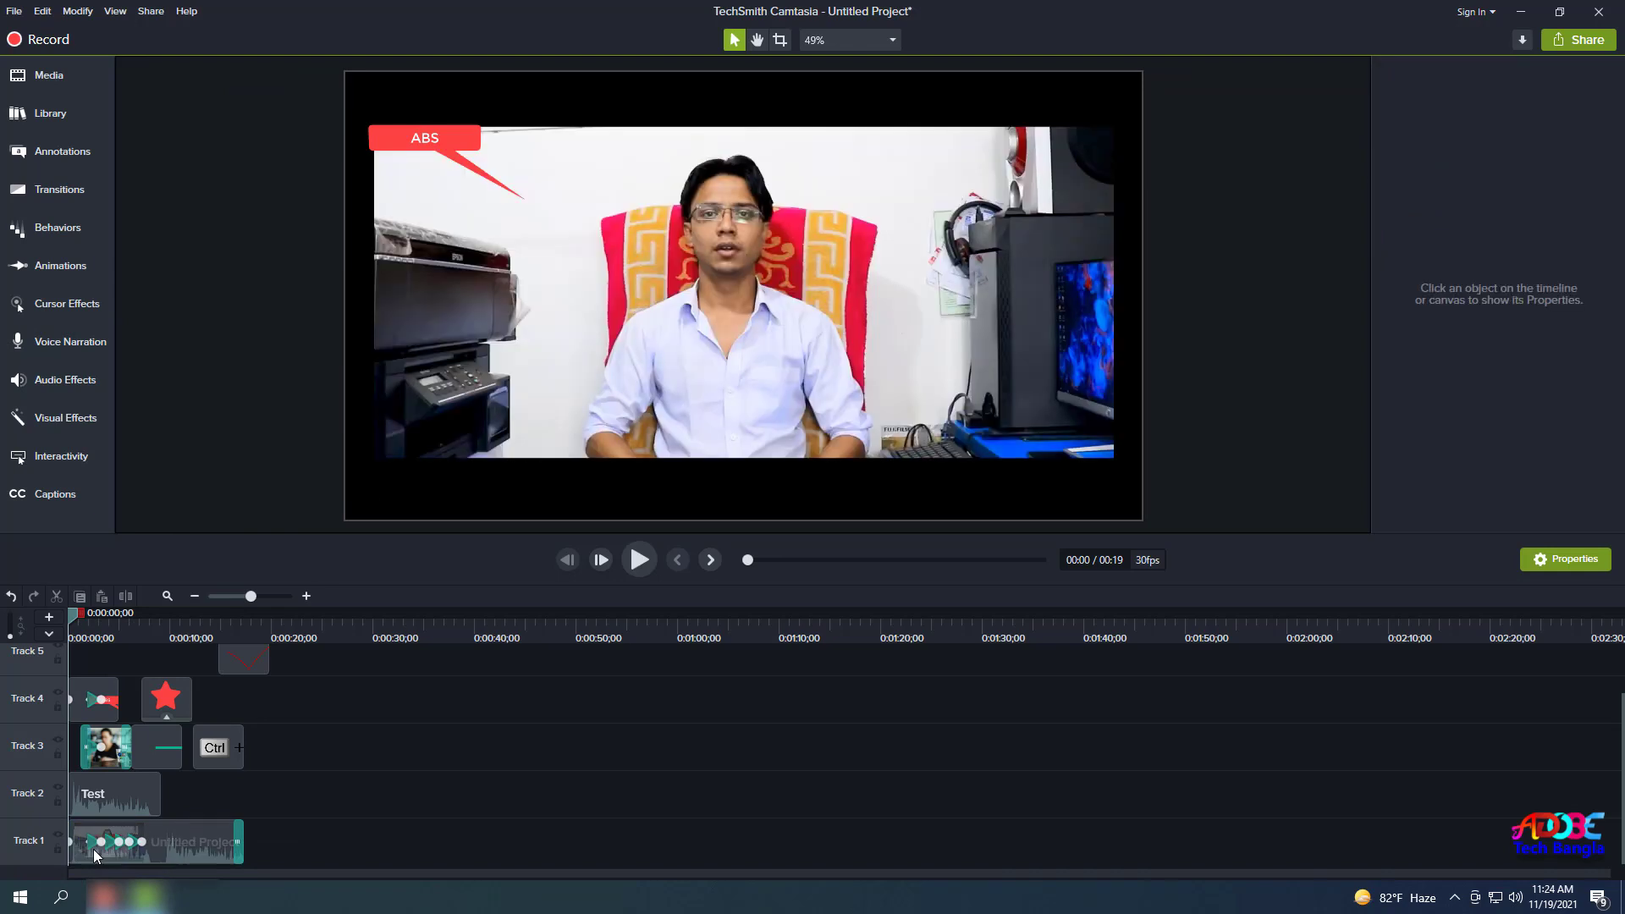
pyautogui.click(93, 341)
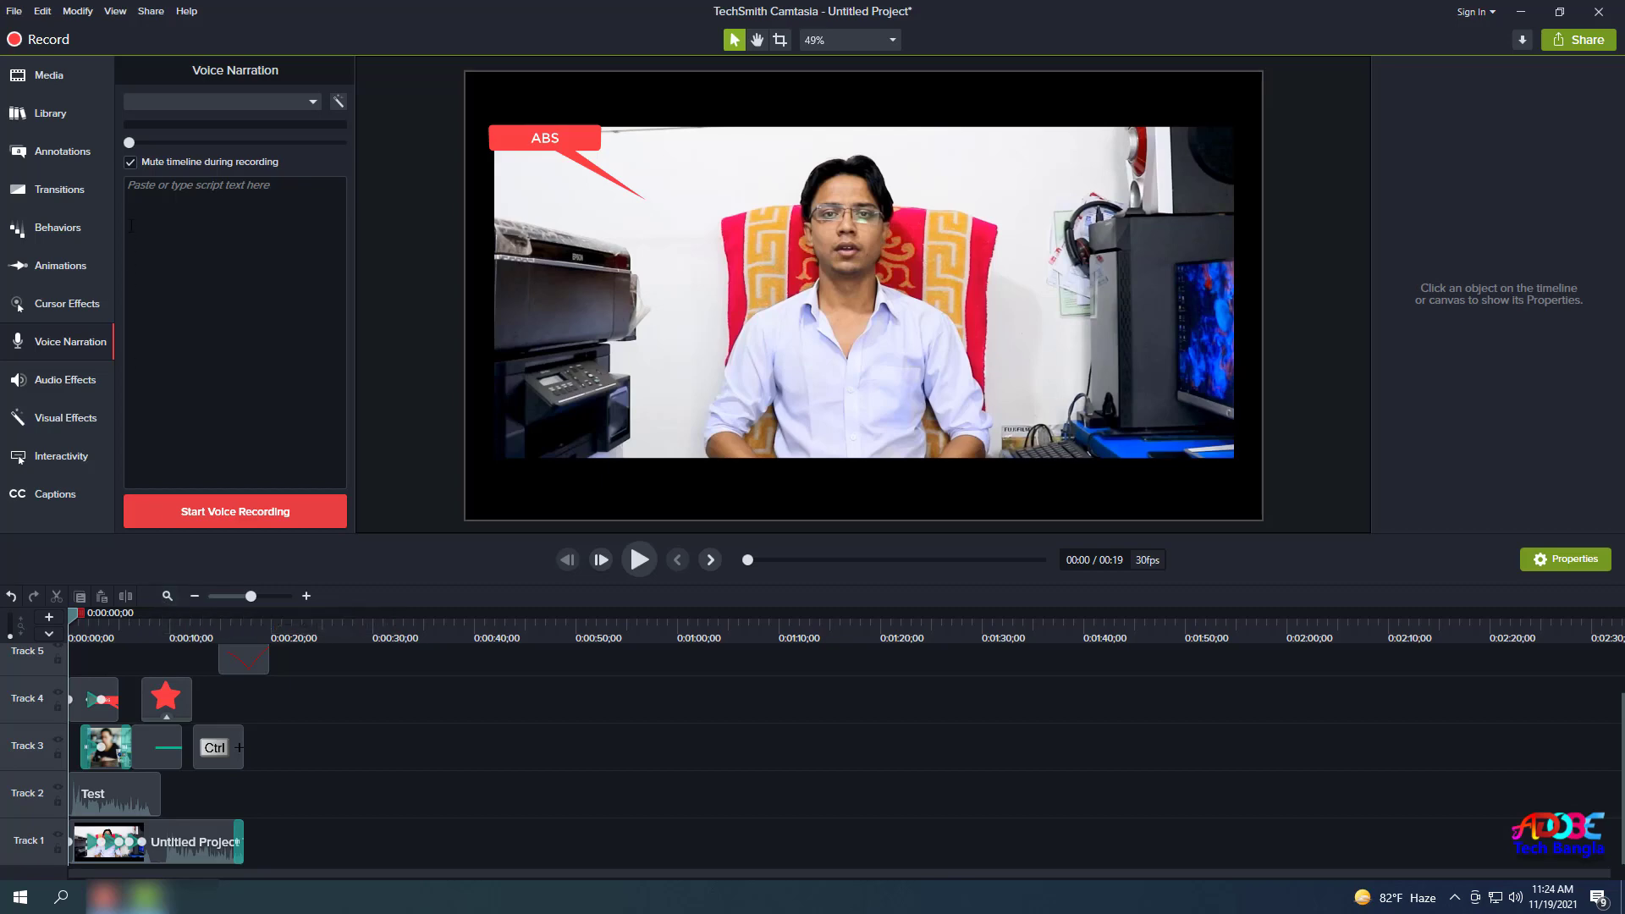
pyautogui.click(53, 393)
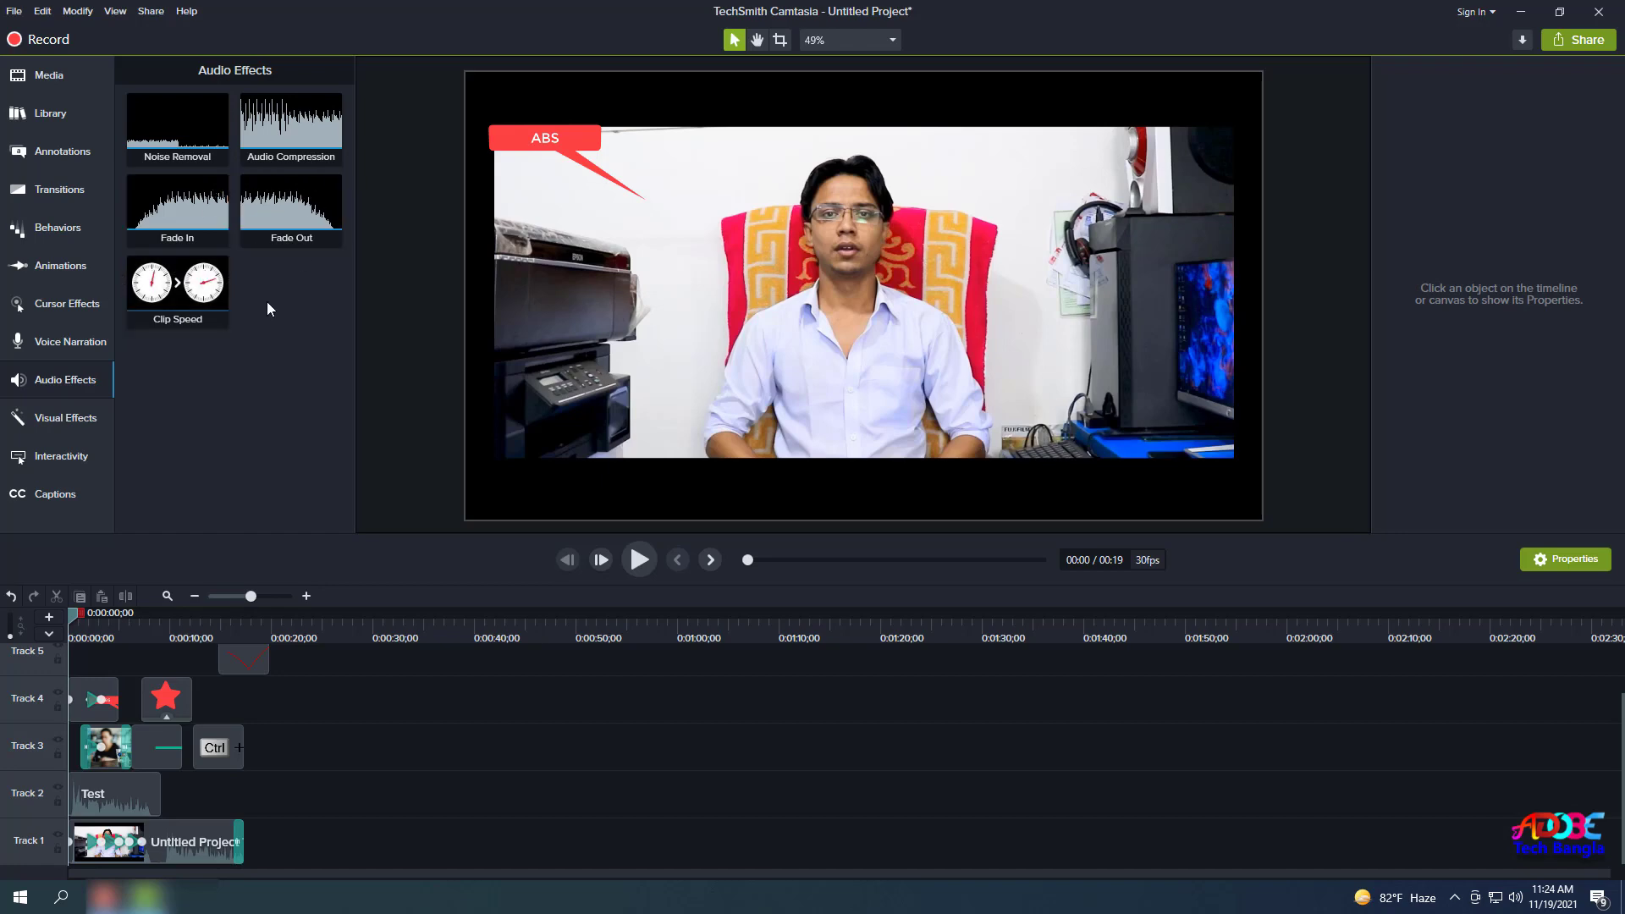
# Apply Noise Removal to the Test audio clip and the Track 1 main video clip.
pyautogui.click(49, 387)
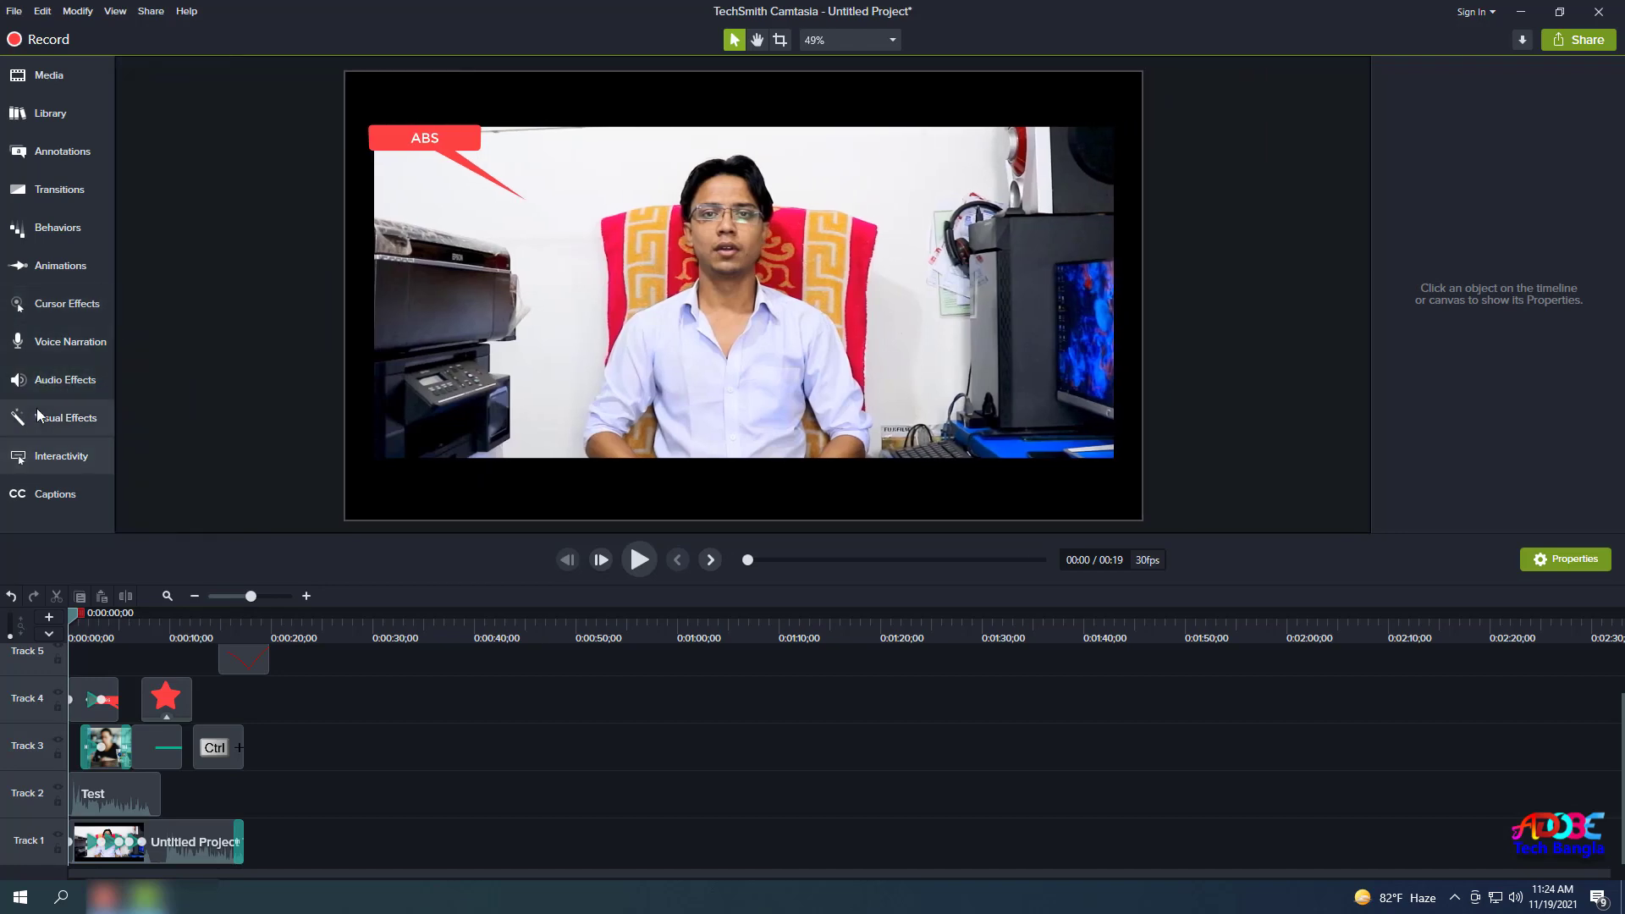
pyautogui.click(67, 383)
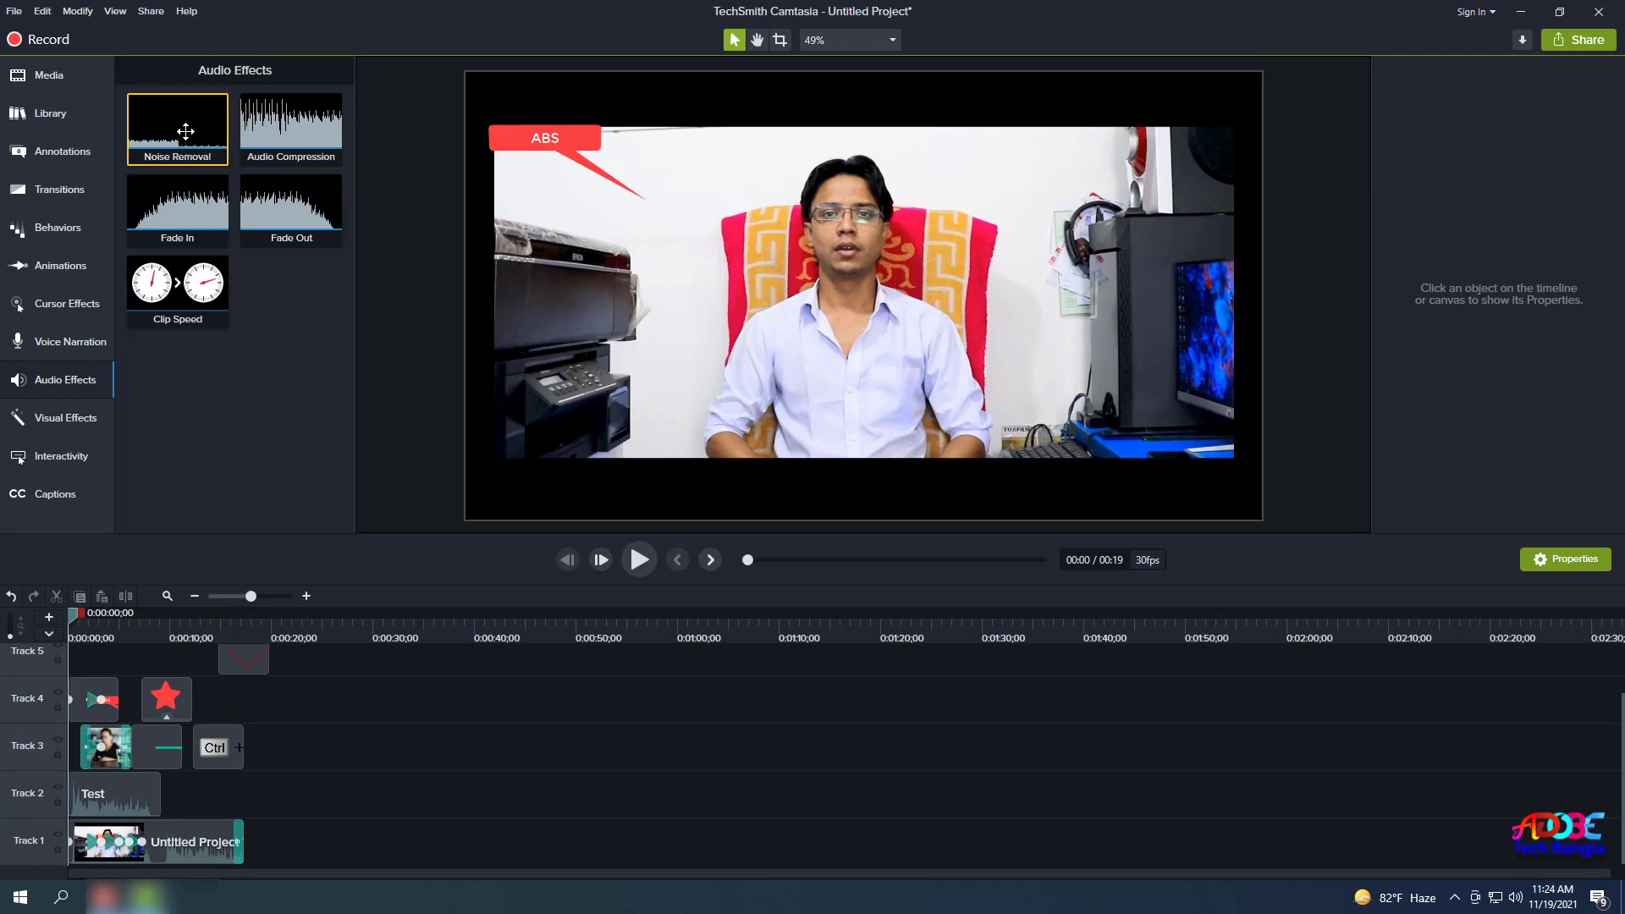
pyautogui.moveTo(179, 129); pyautogui.dragTo(112, 794)
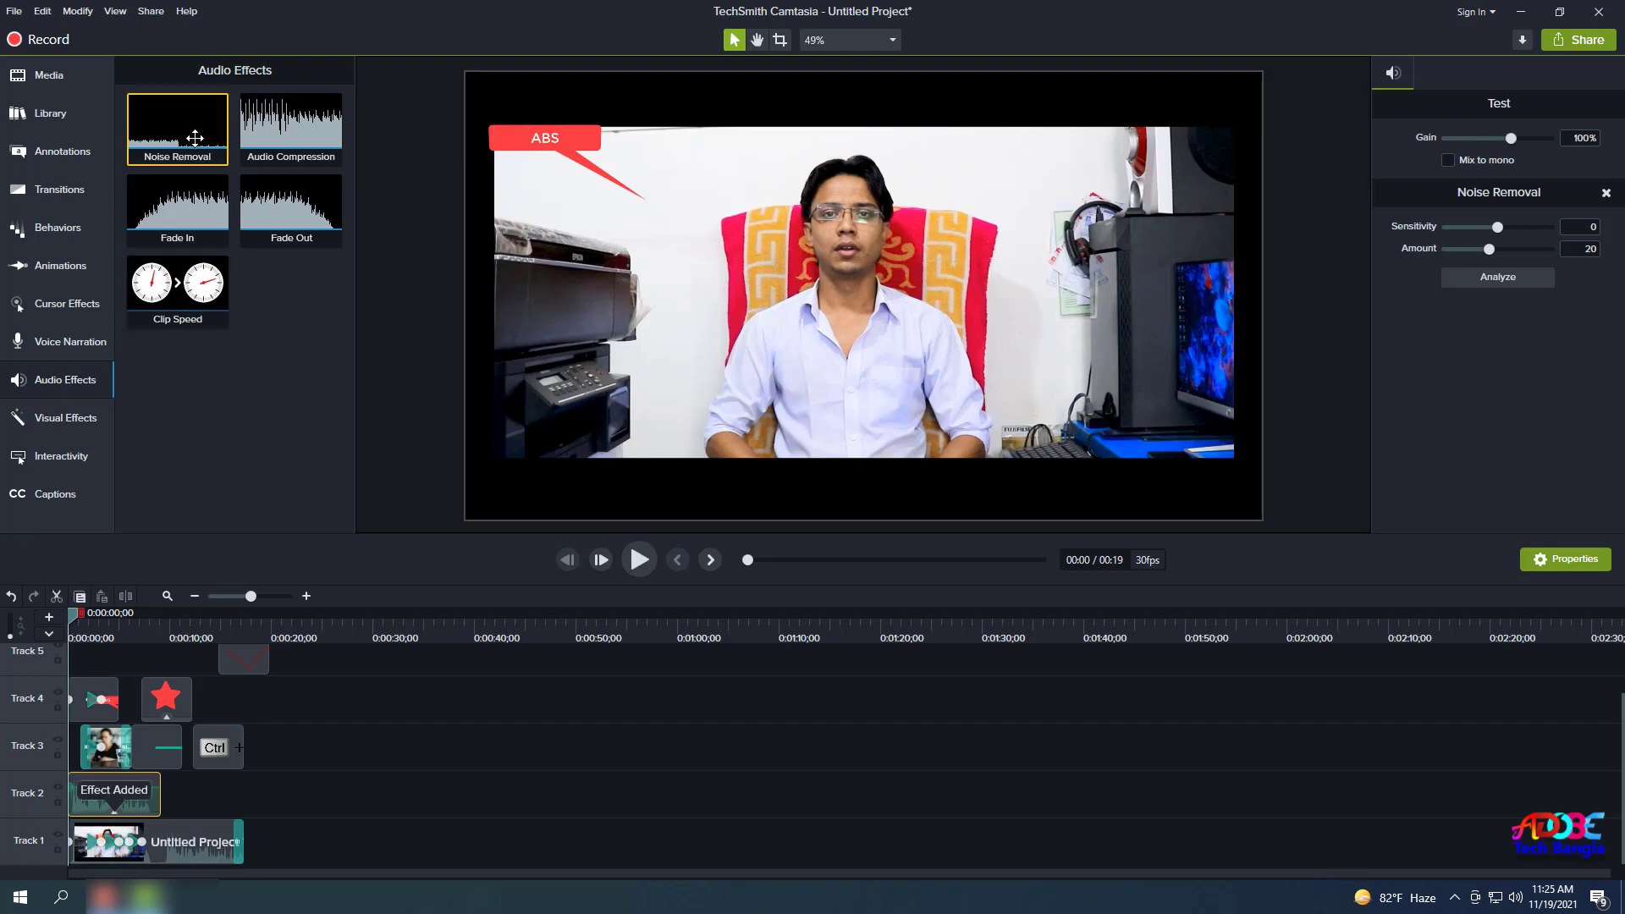
pyautogui.moveTo(178, 127); pyautogui.dragTo(119, 838)
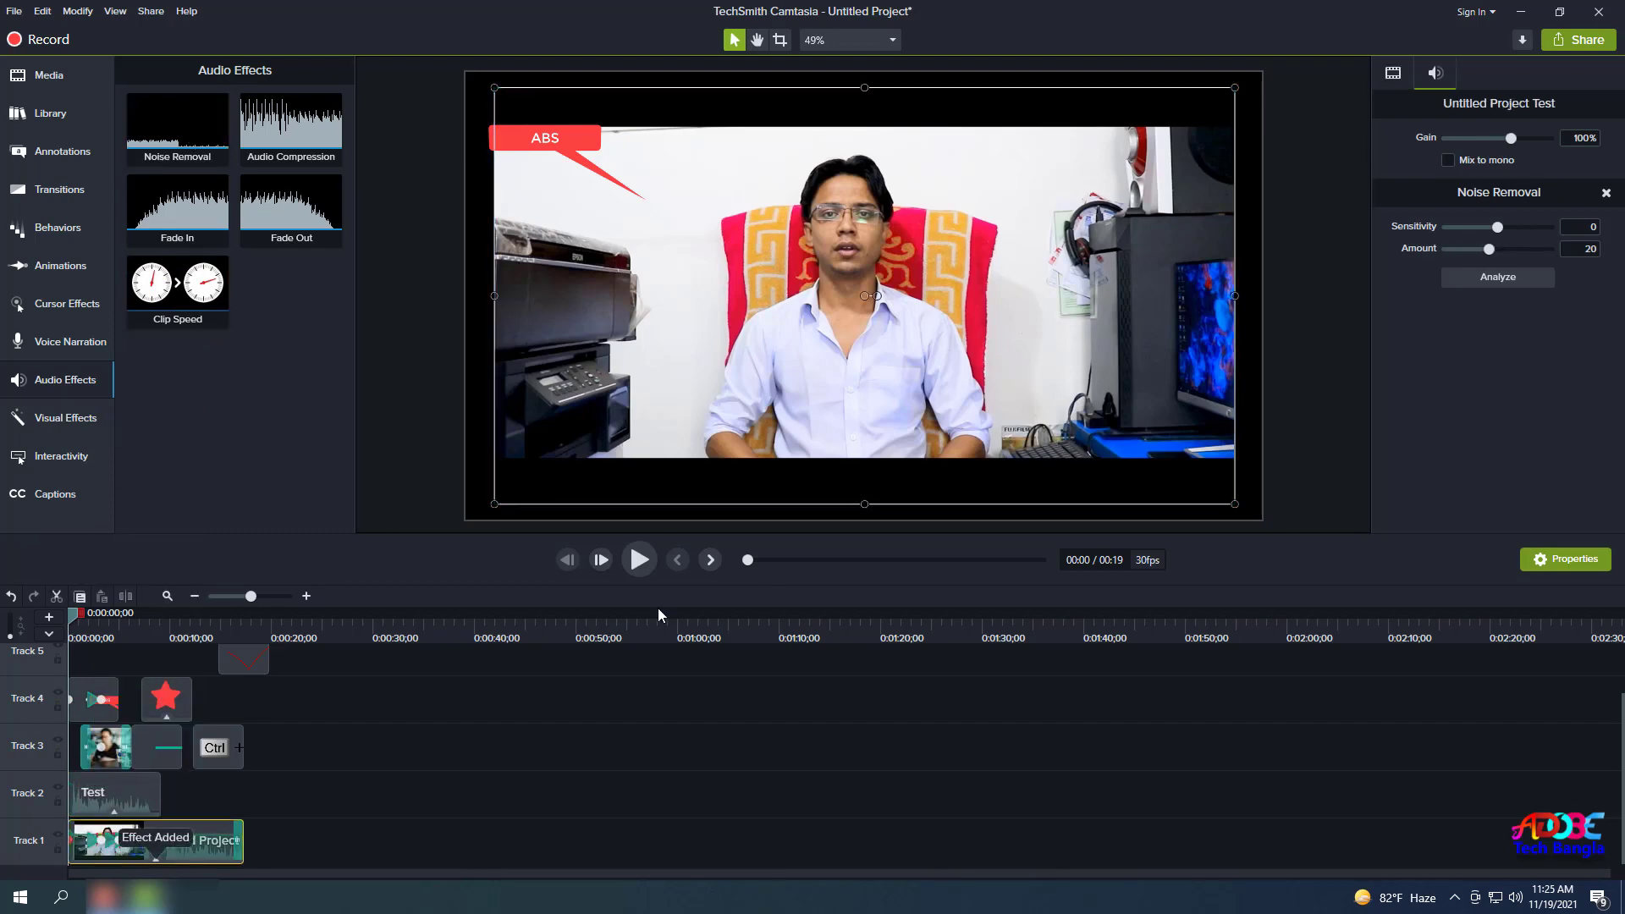
# Preview the result, then undo the main clip's Noise Removal and replay the project.
pyautogui.click(641, 562)
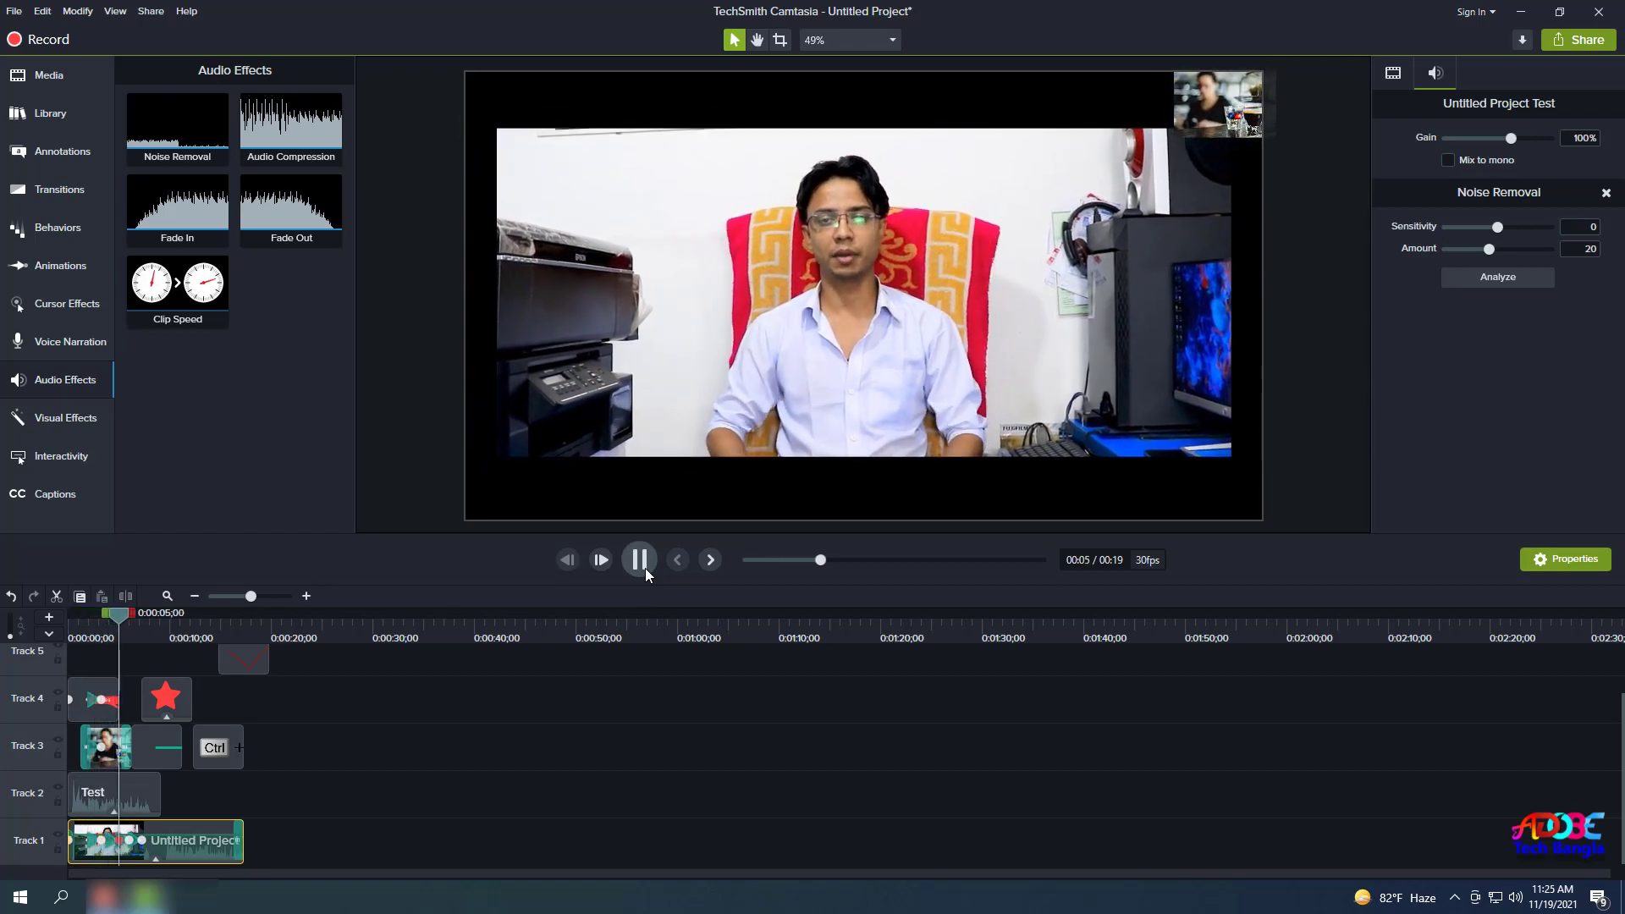
pyautogui.click(645, 567)
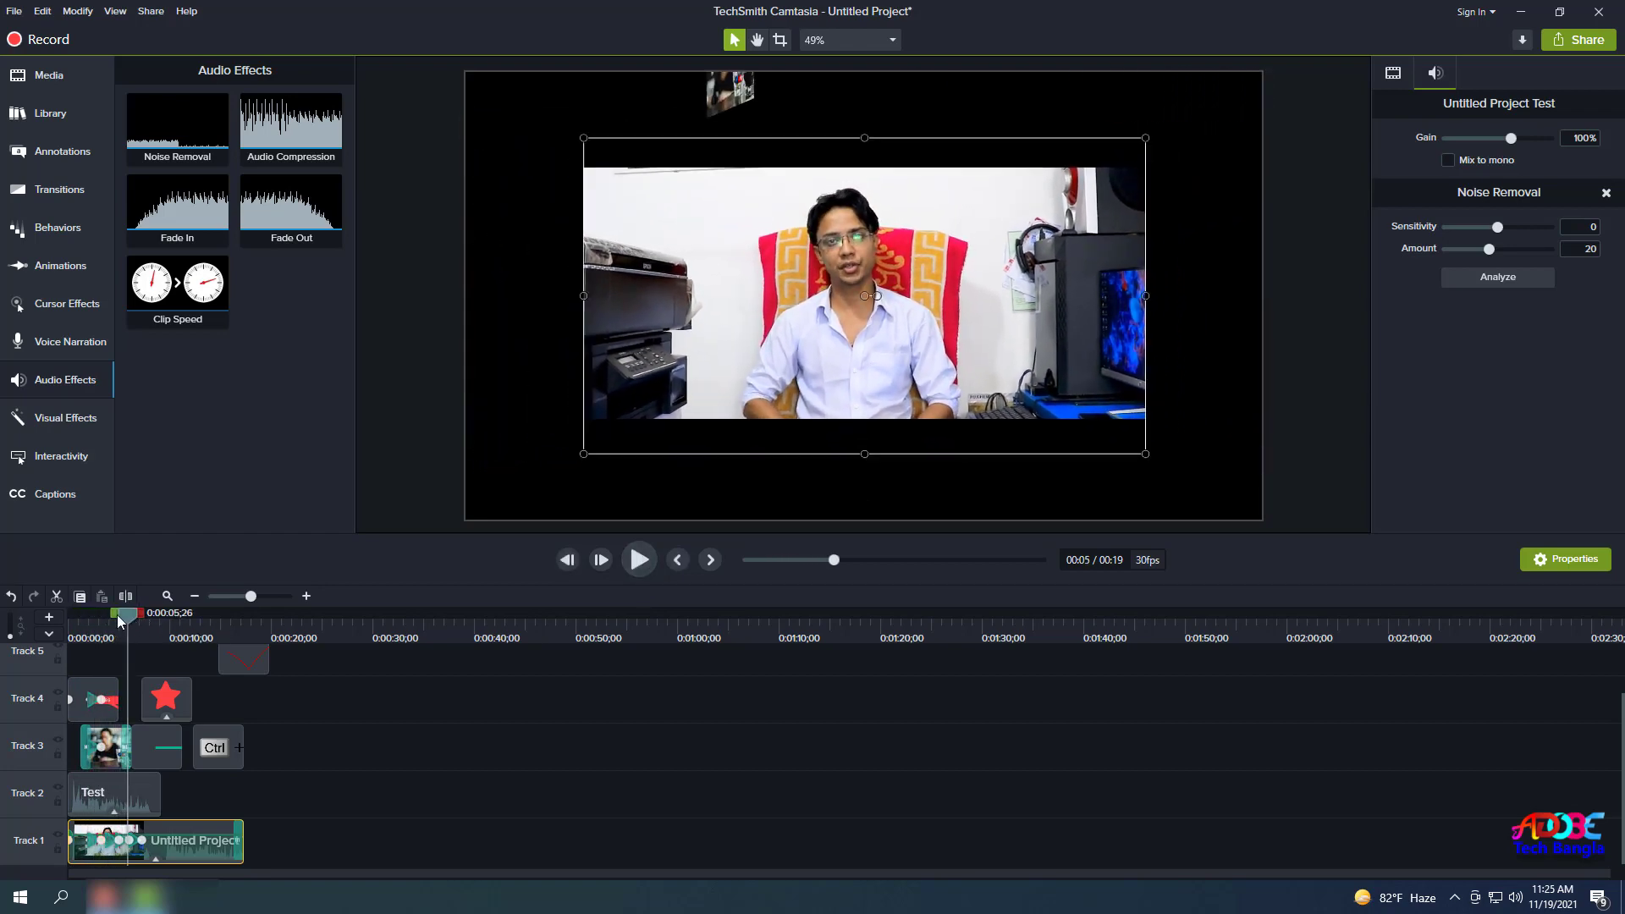
pyautogui.moveTo(118, 621); pyautogui.dragTo(71, 620)
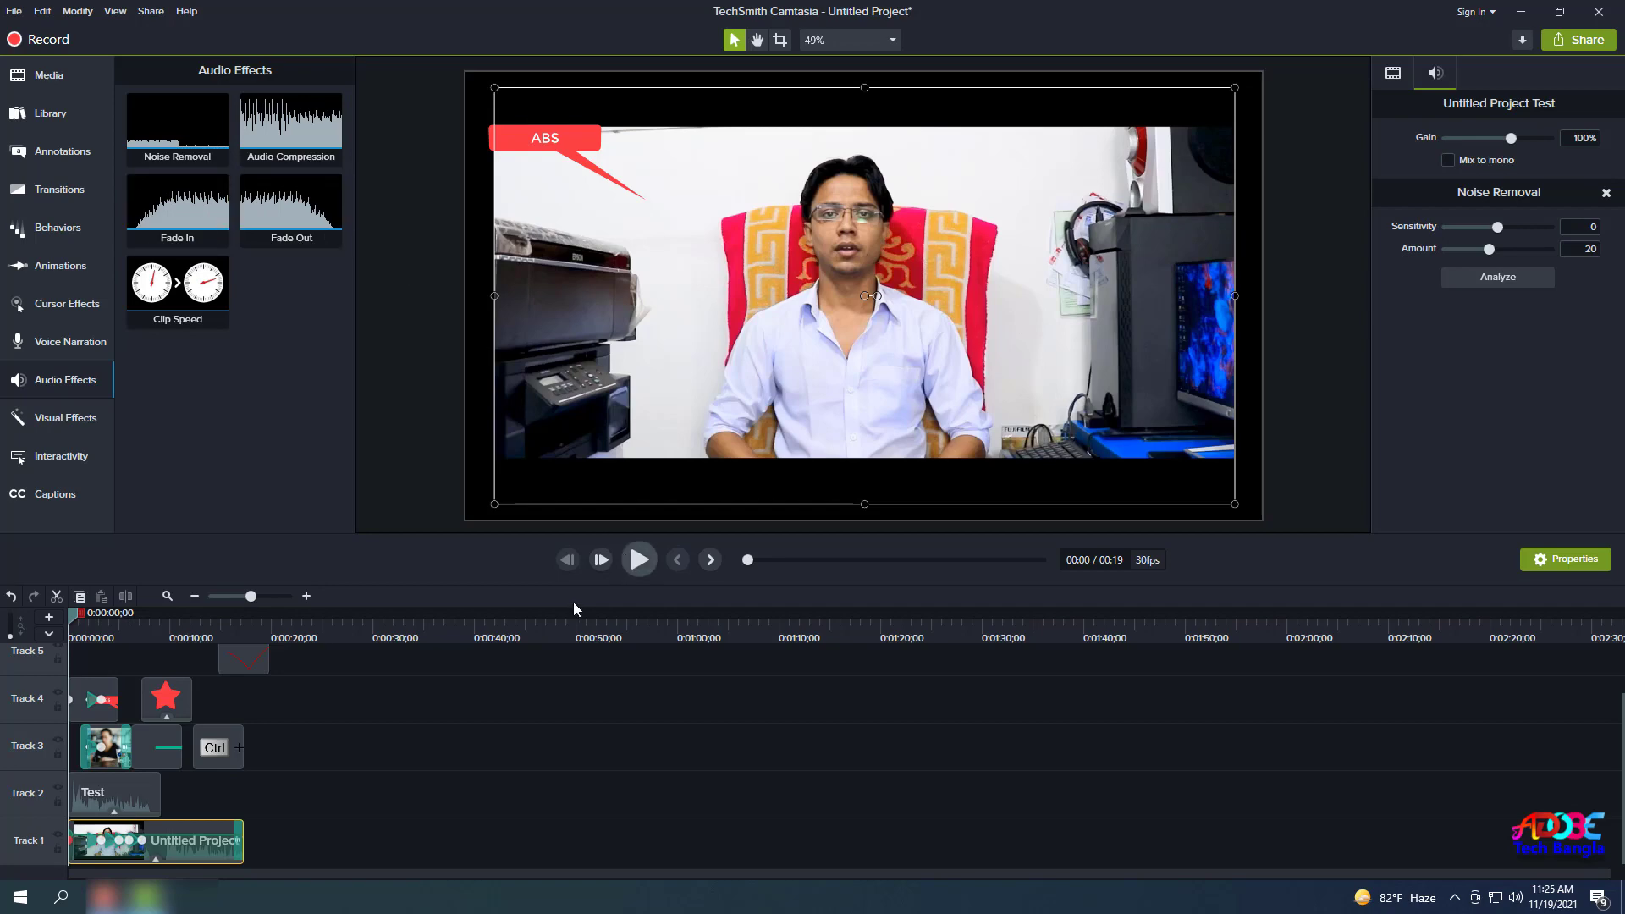
pyautogui.hotkey('ctrl', 'z')
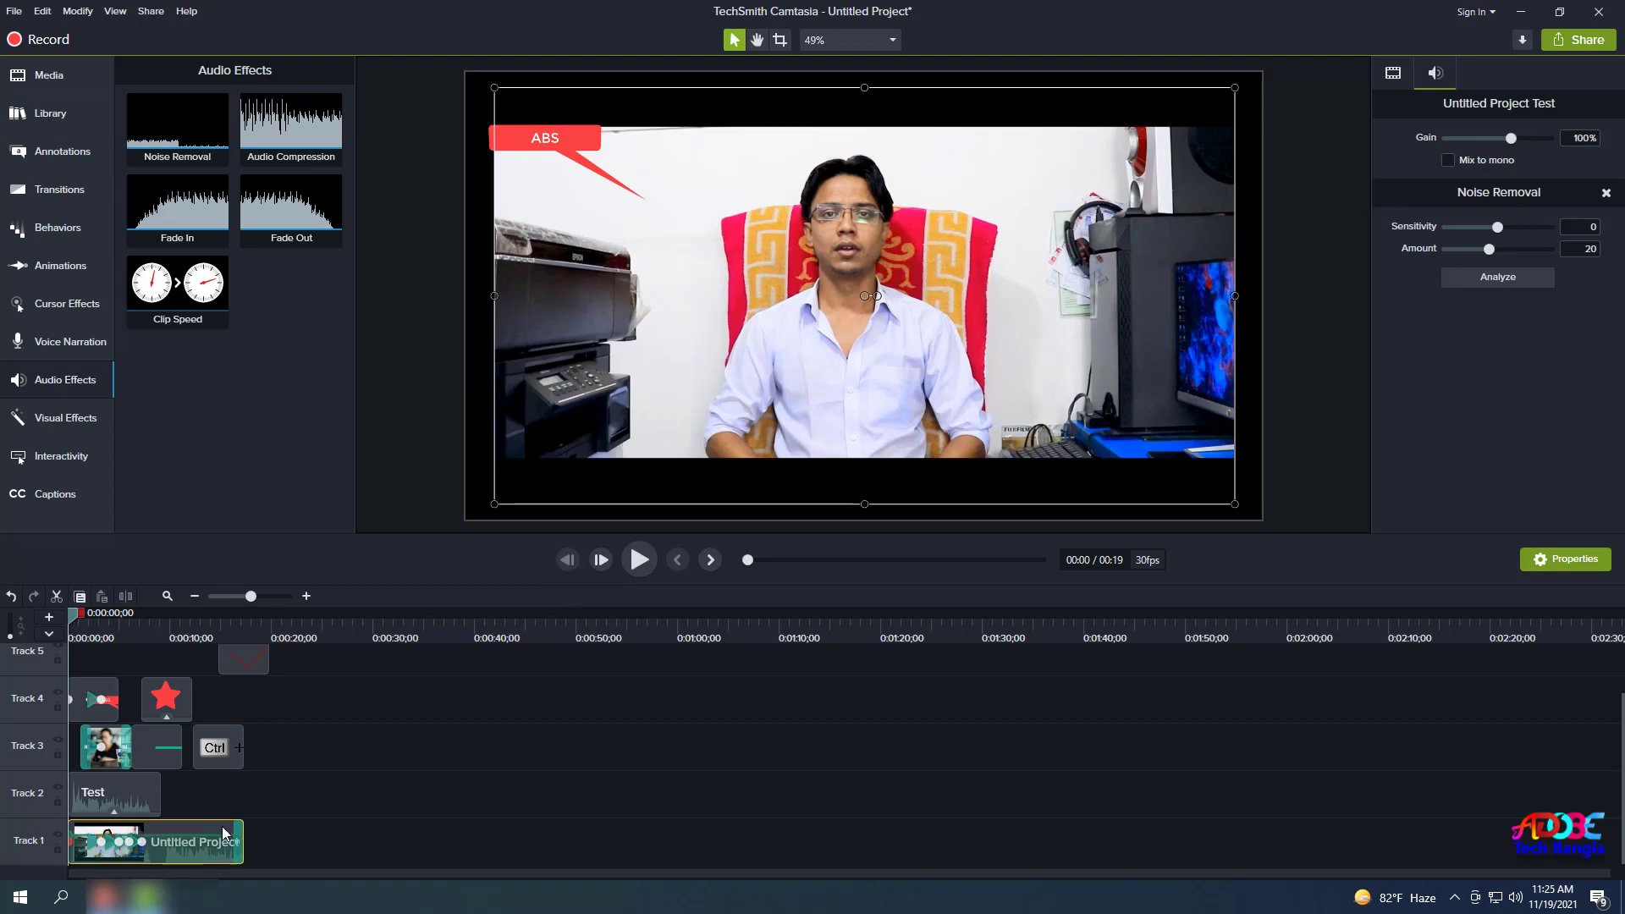
pyautogui.click(647, 567)
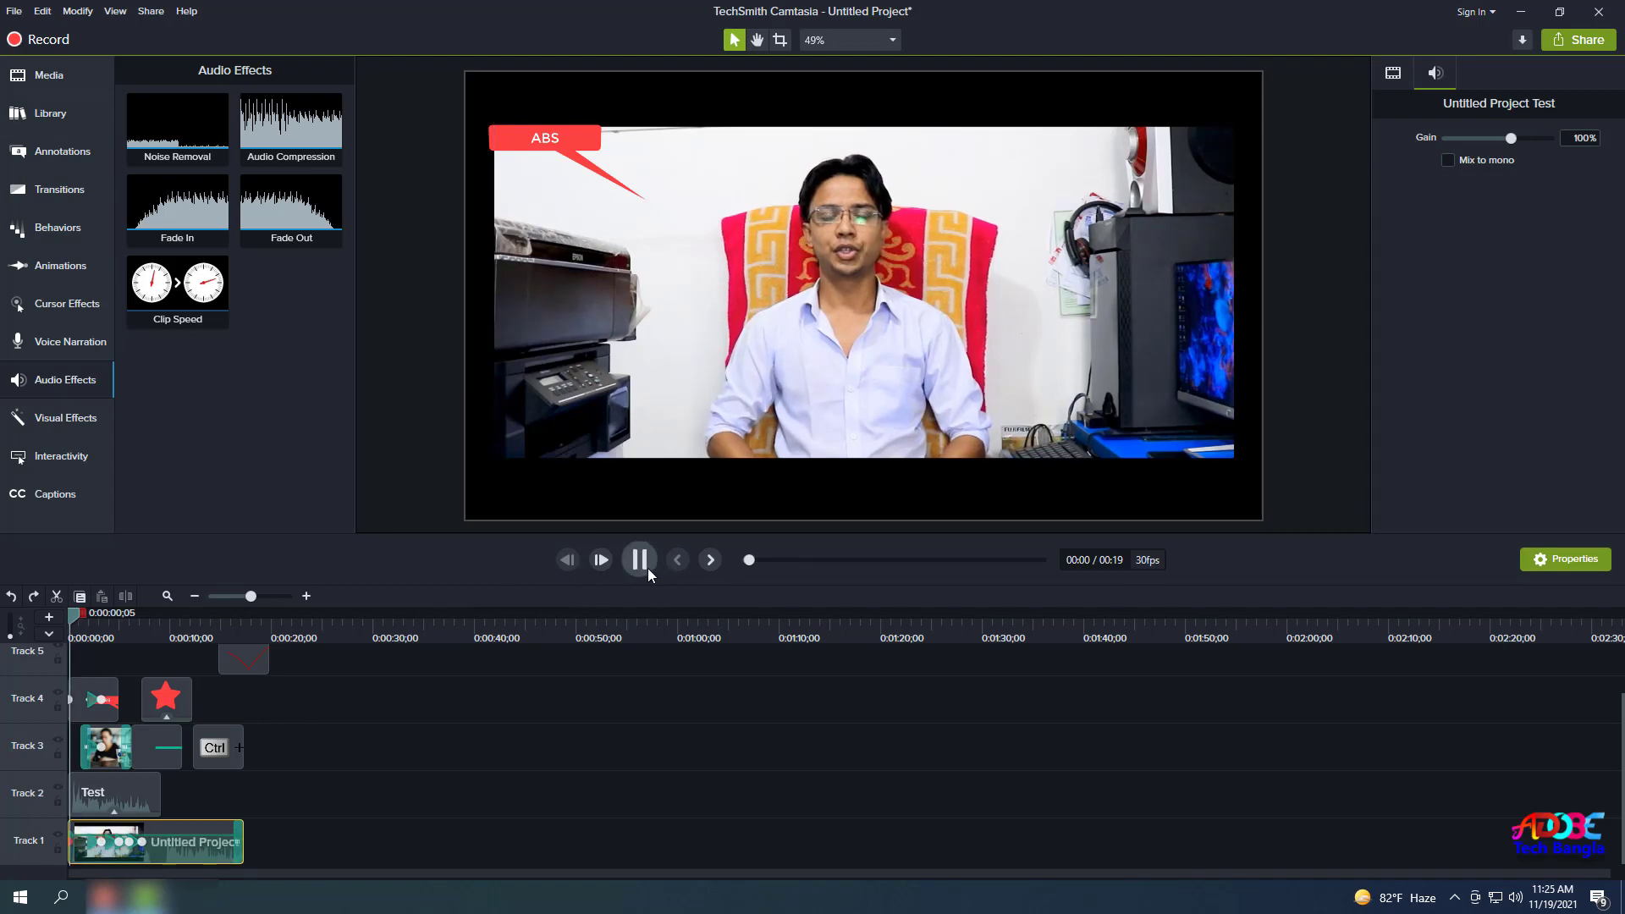
# Set the Track 1 main clip's volume Gain to 0%.
pyautogui.click(650, 559)
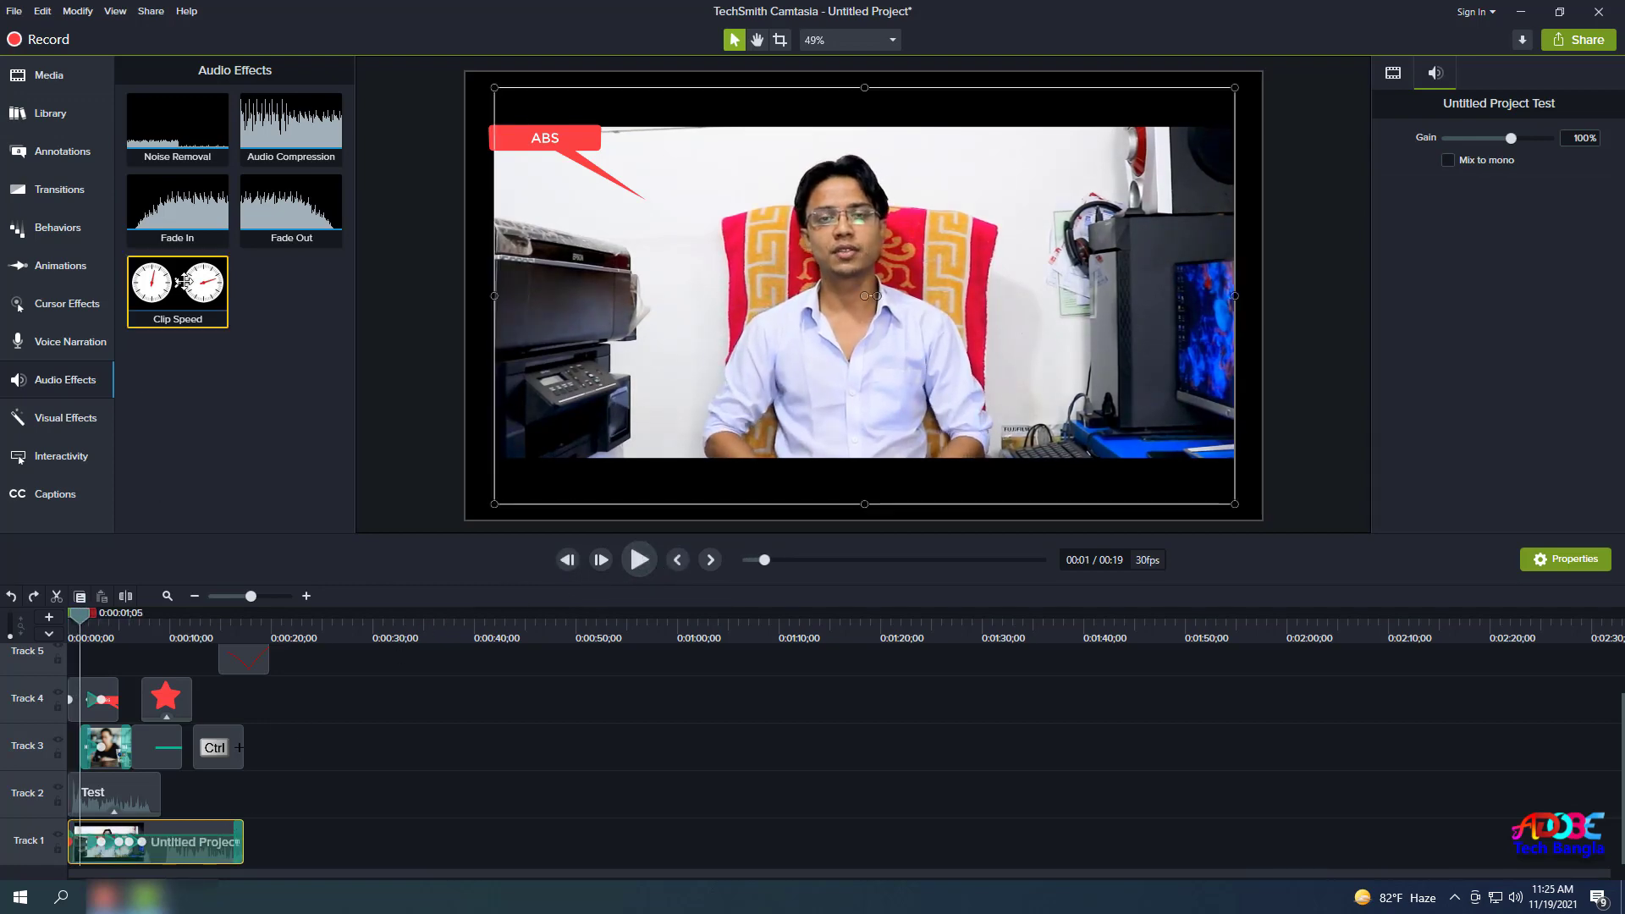
pyautogui.moveTo(195, 212); pyautogui.dragTo(79, 798)
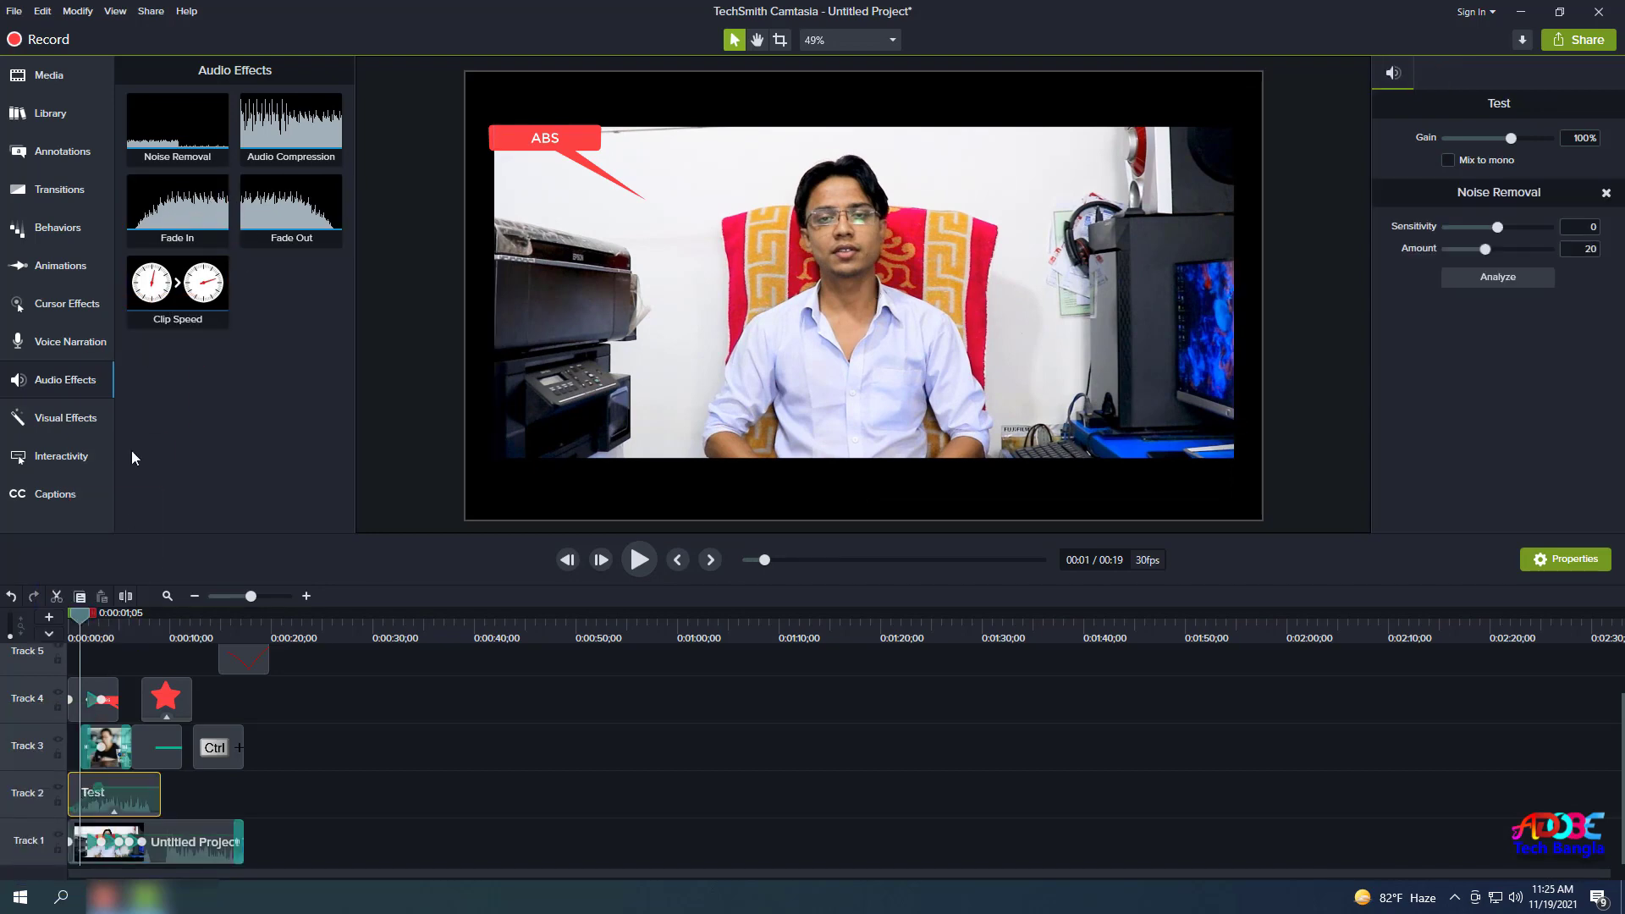
pyautogui.moveTo(180, 221); pyautogui.dragTo(182, 172)
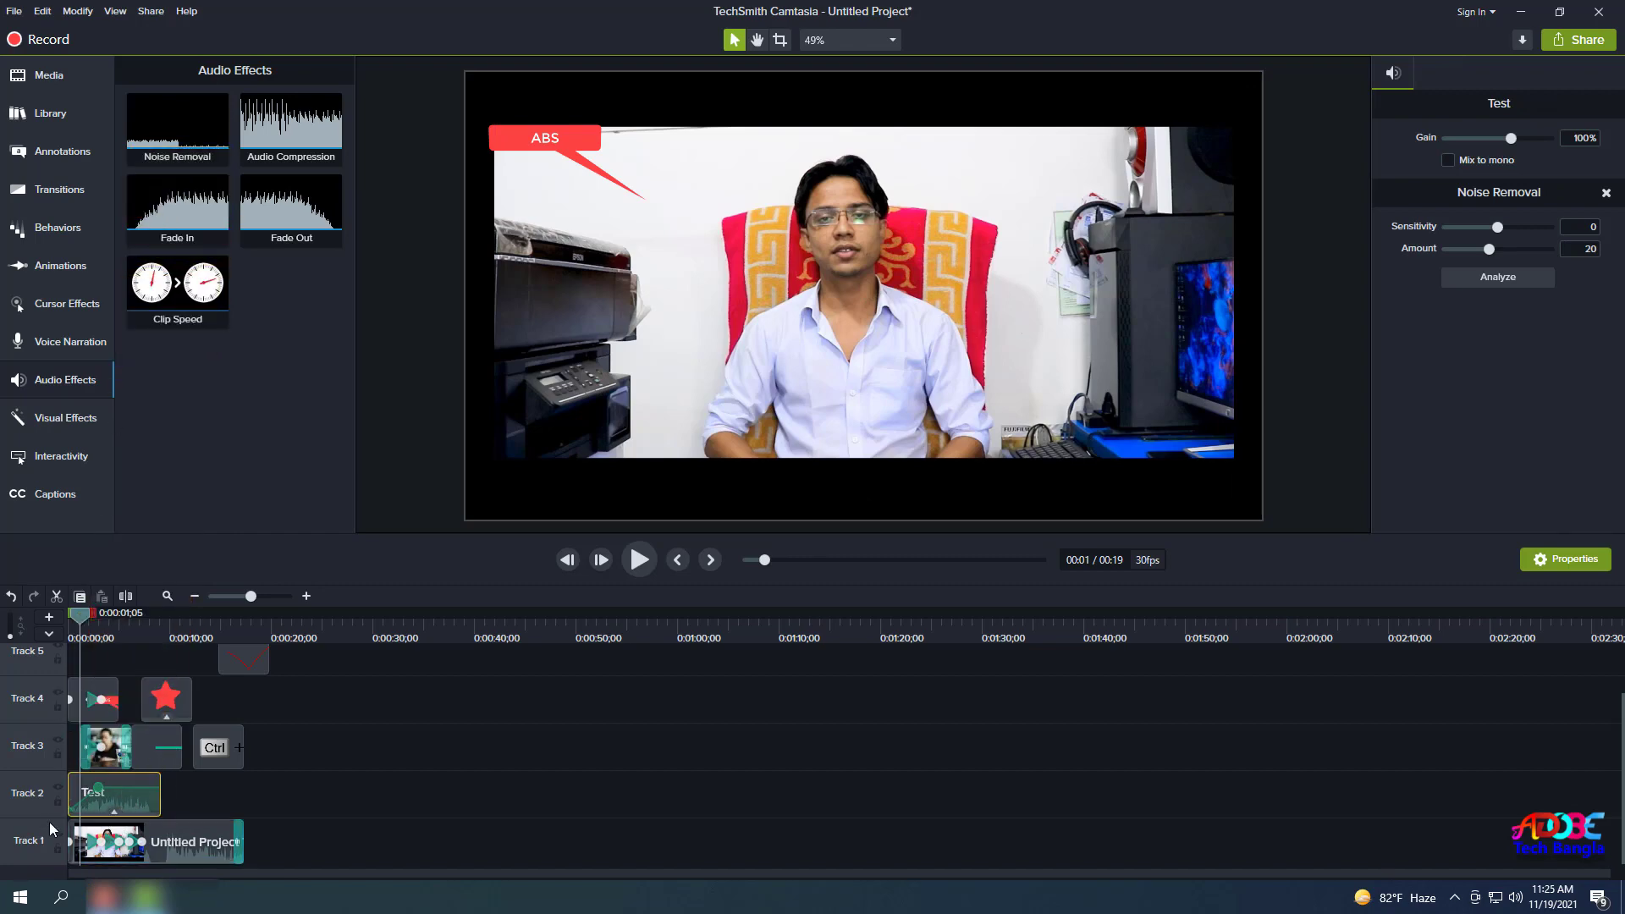
pyautogui.click(191, 847)
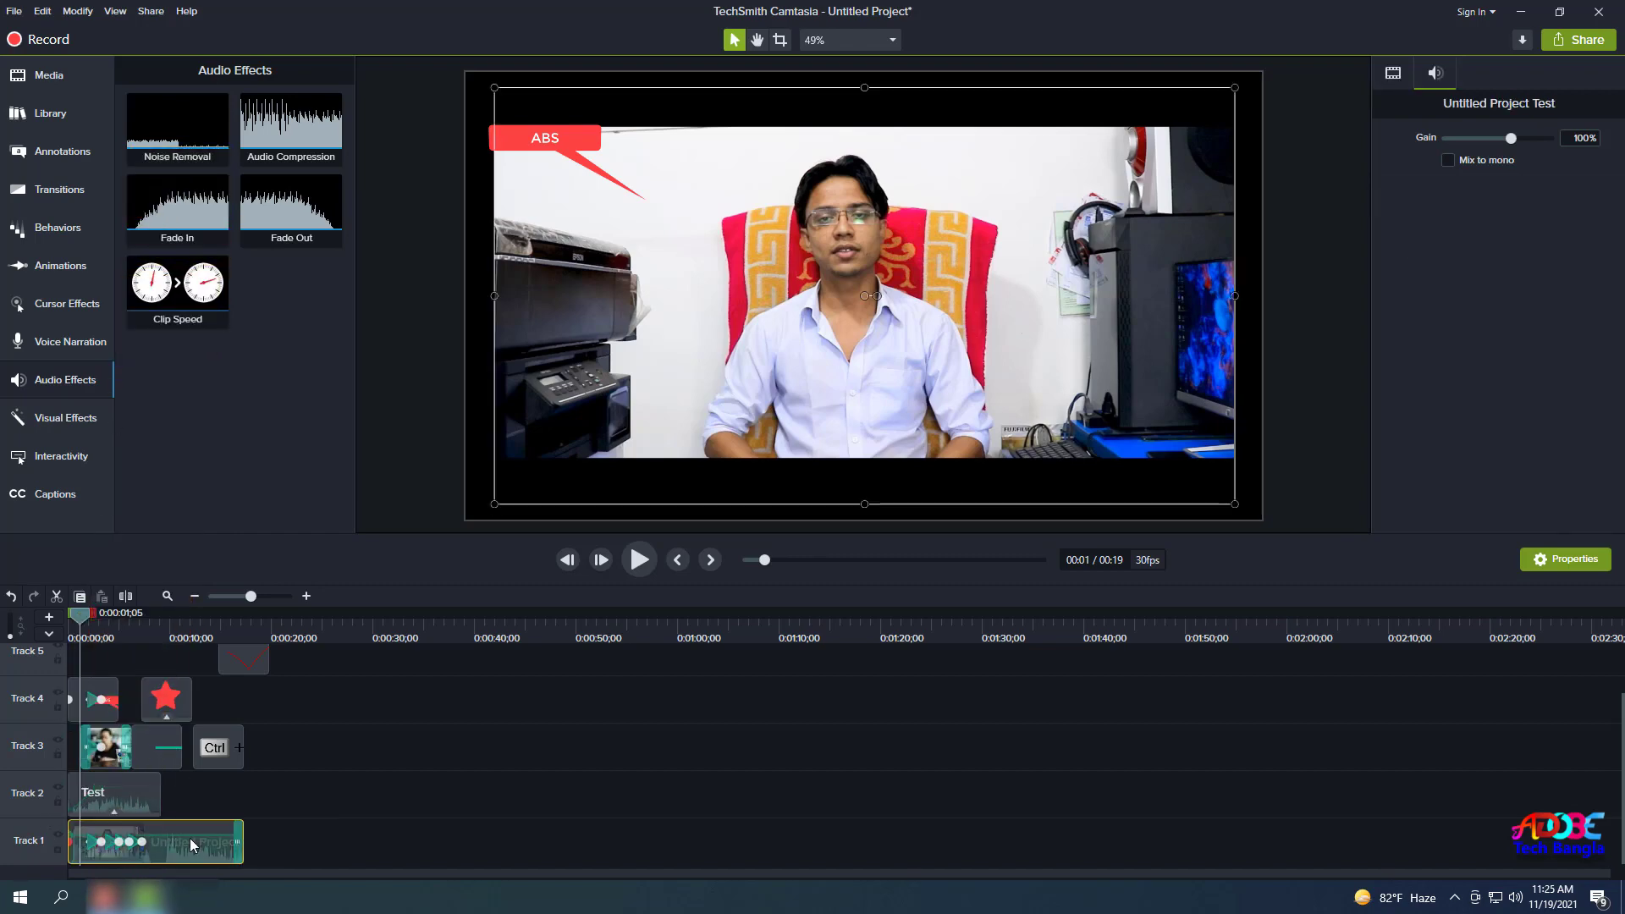
pyautogui.click(1448, 139)
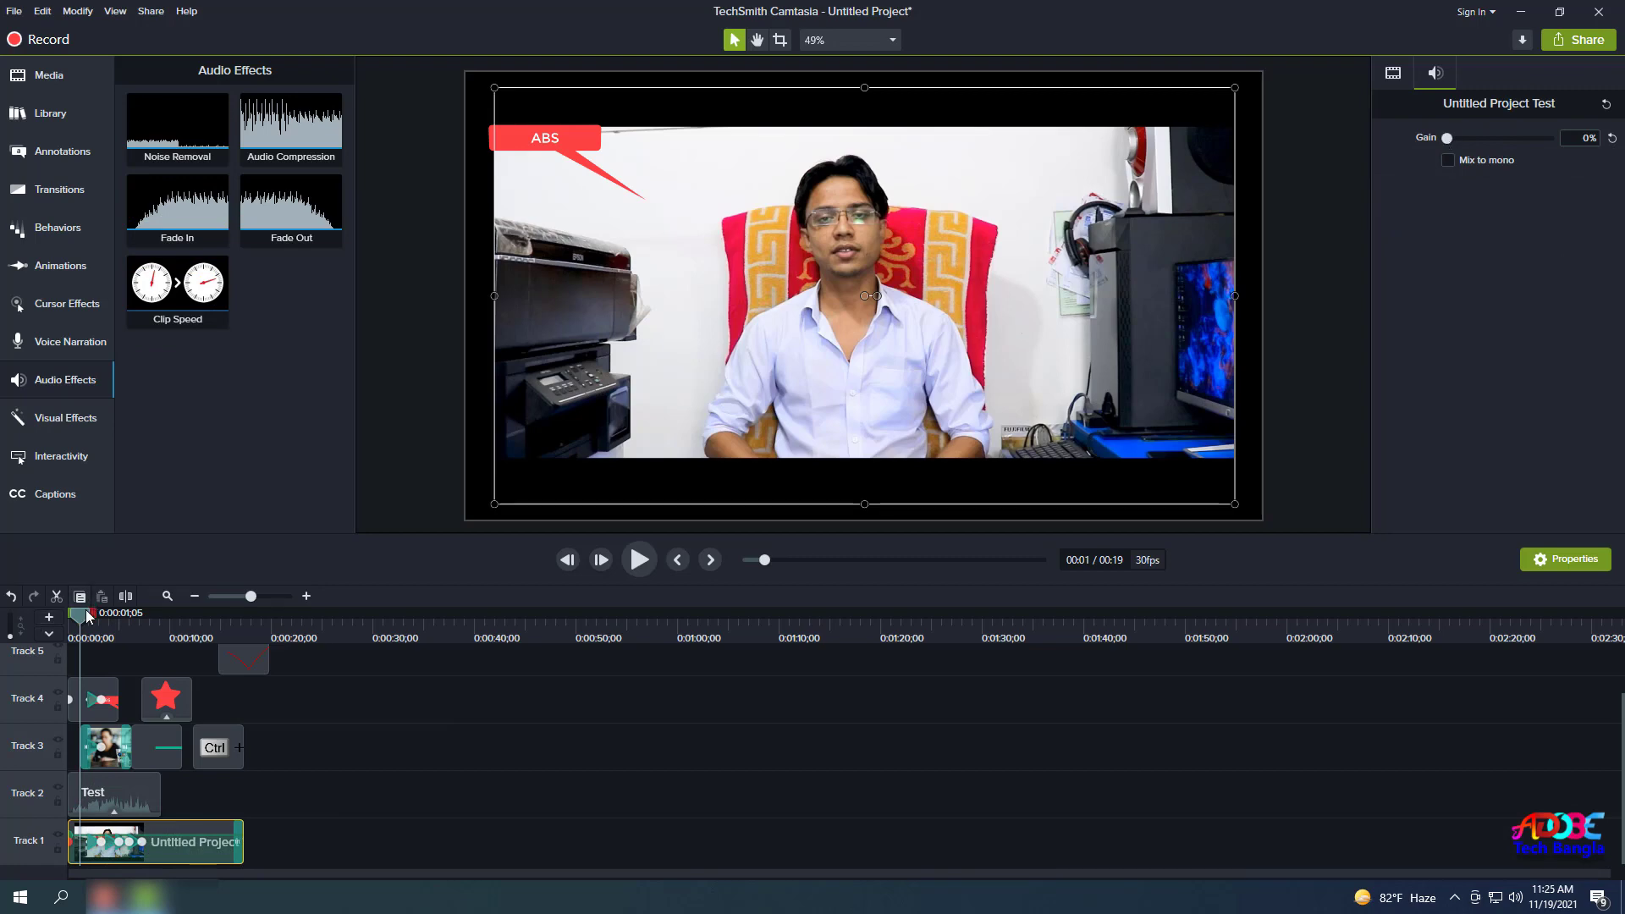
pyautogui.moveTo(83, 616); pyautogui.dragTo(68, 617)
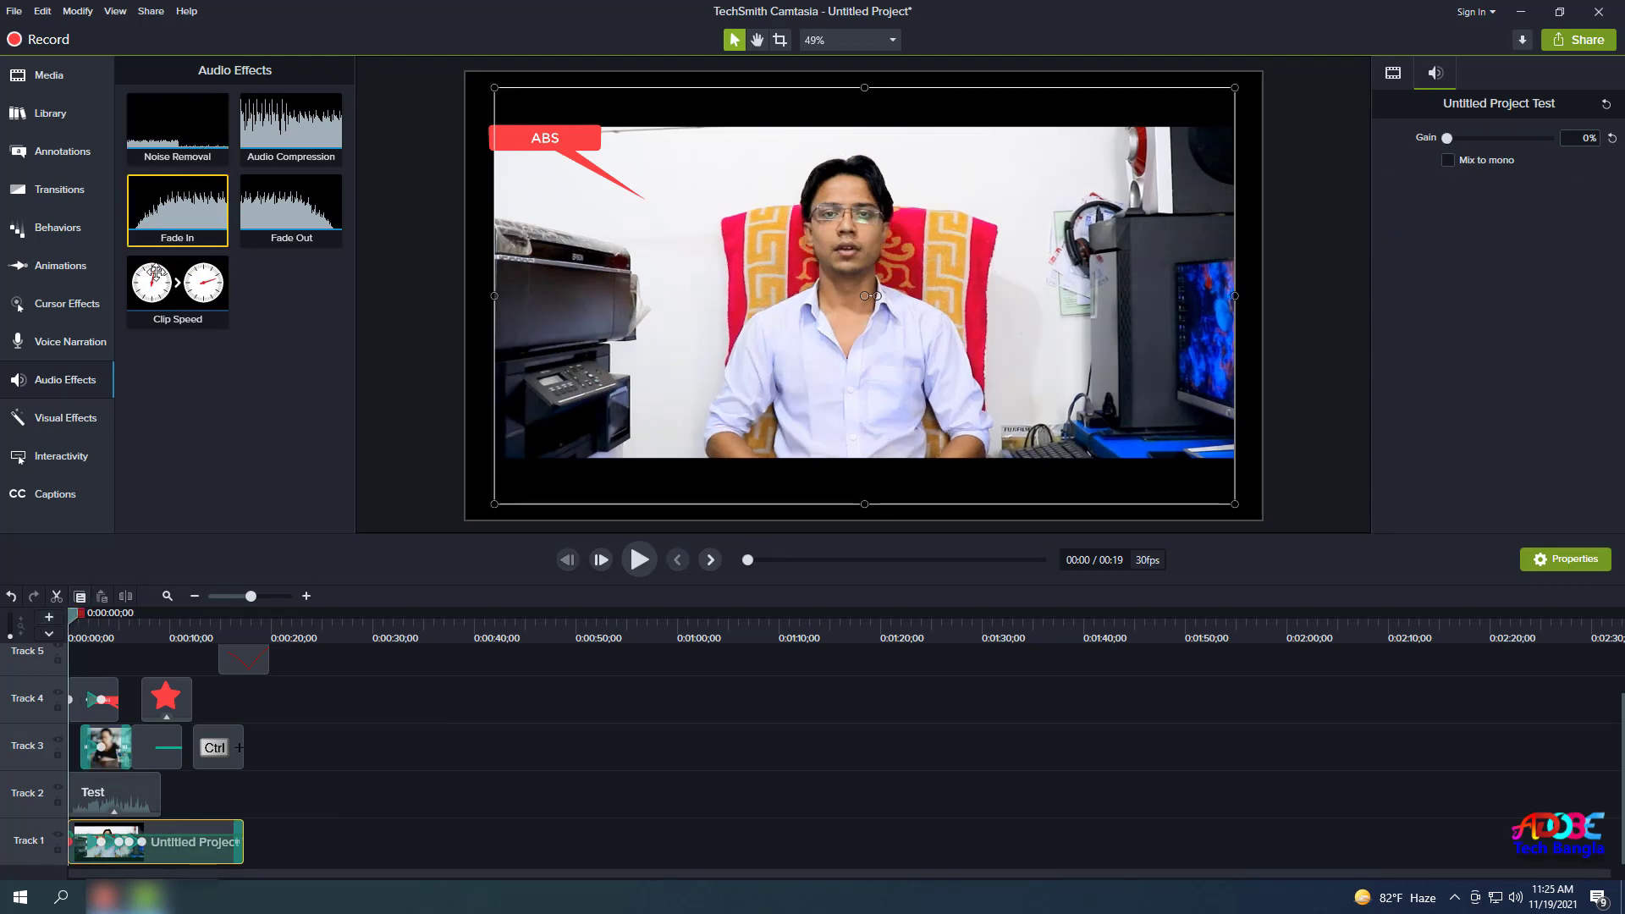
# Add Fade In to the Test audio clip, preview it, and put Clip Speed on the main clip.
pyautogui.moveTo(187, 219); pyautogui.dragTo(95, 800)
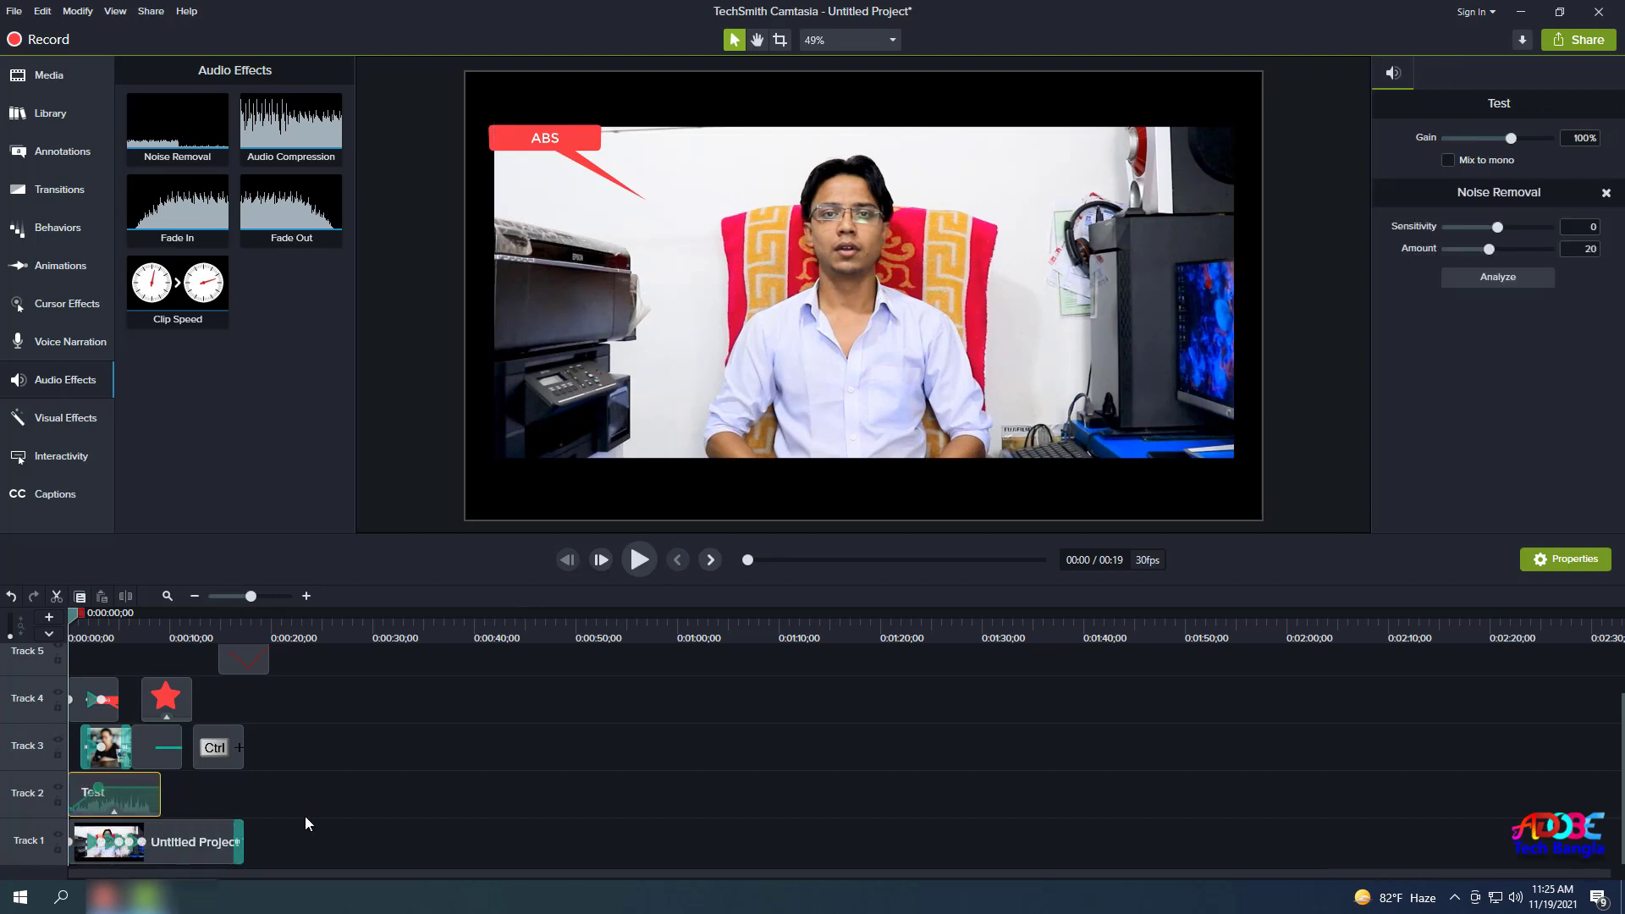
pyautogui.click(402, 816)
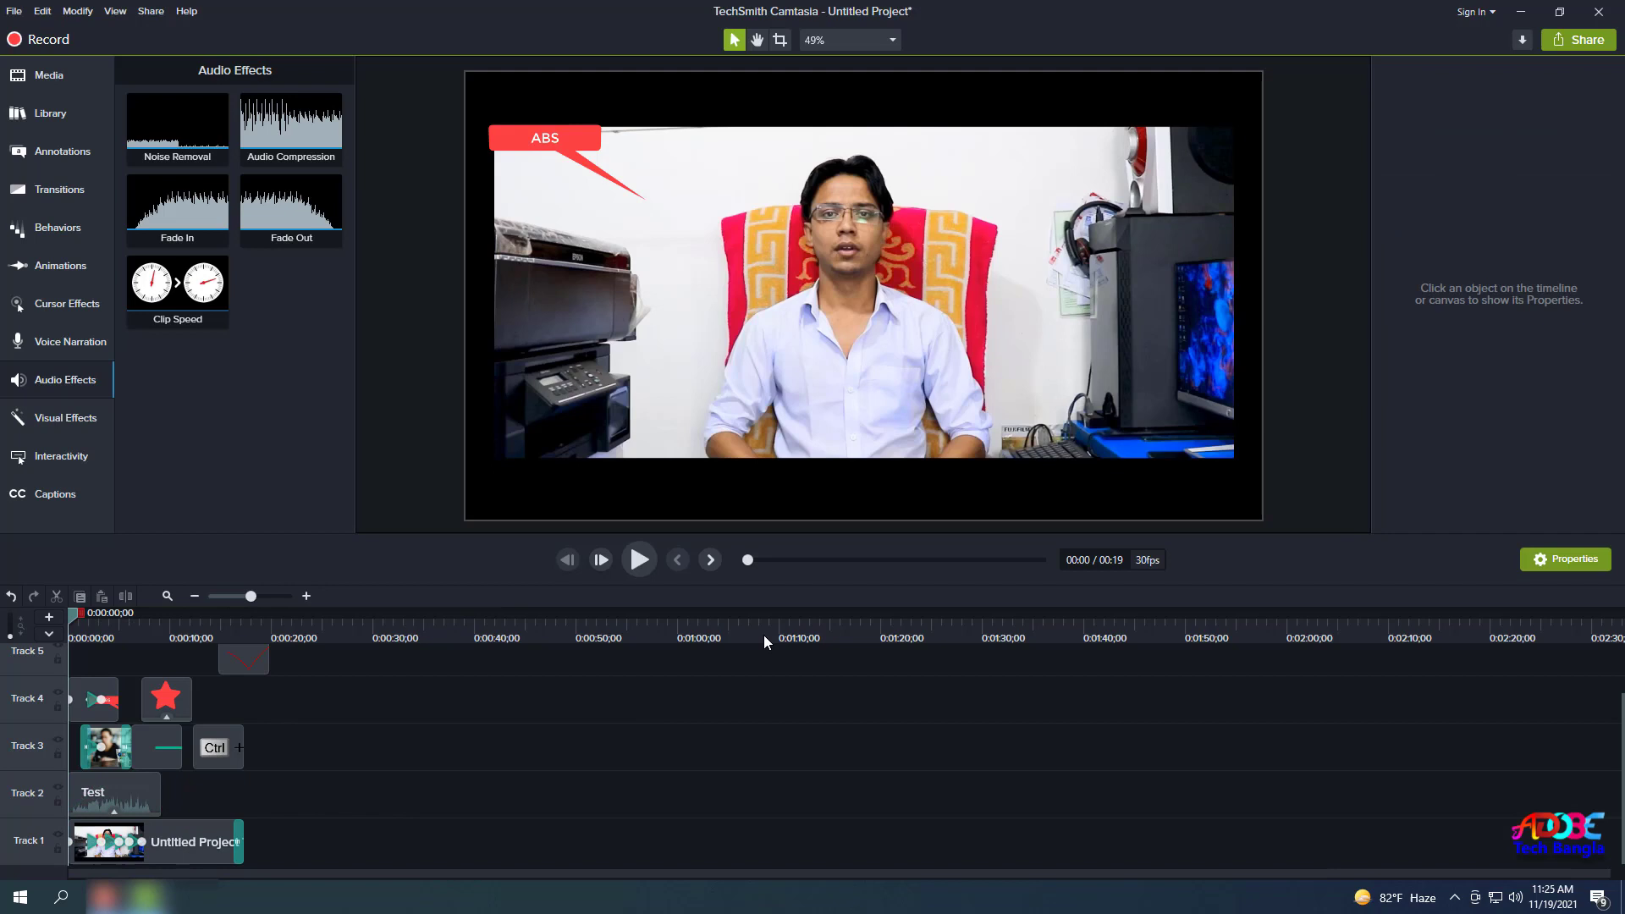
pyautogui.click(640, 562)
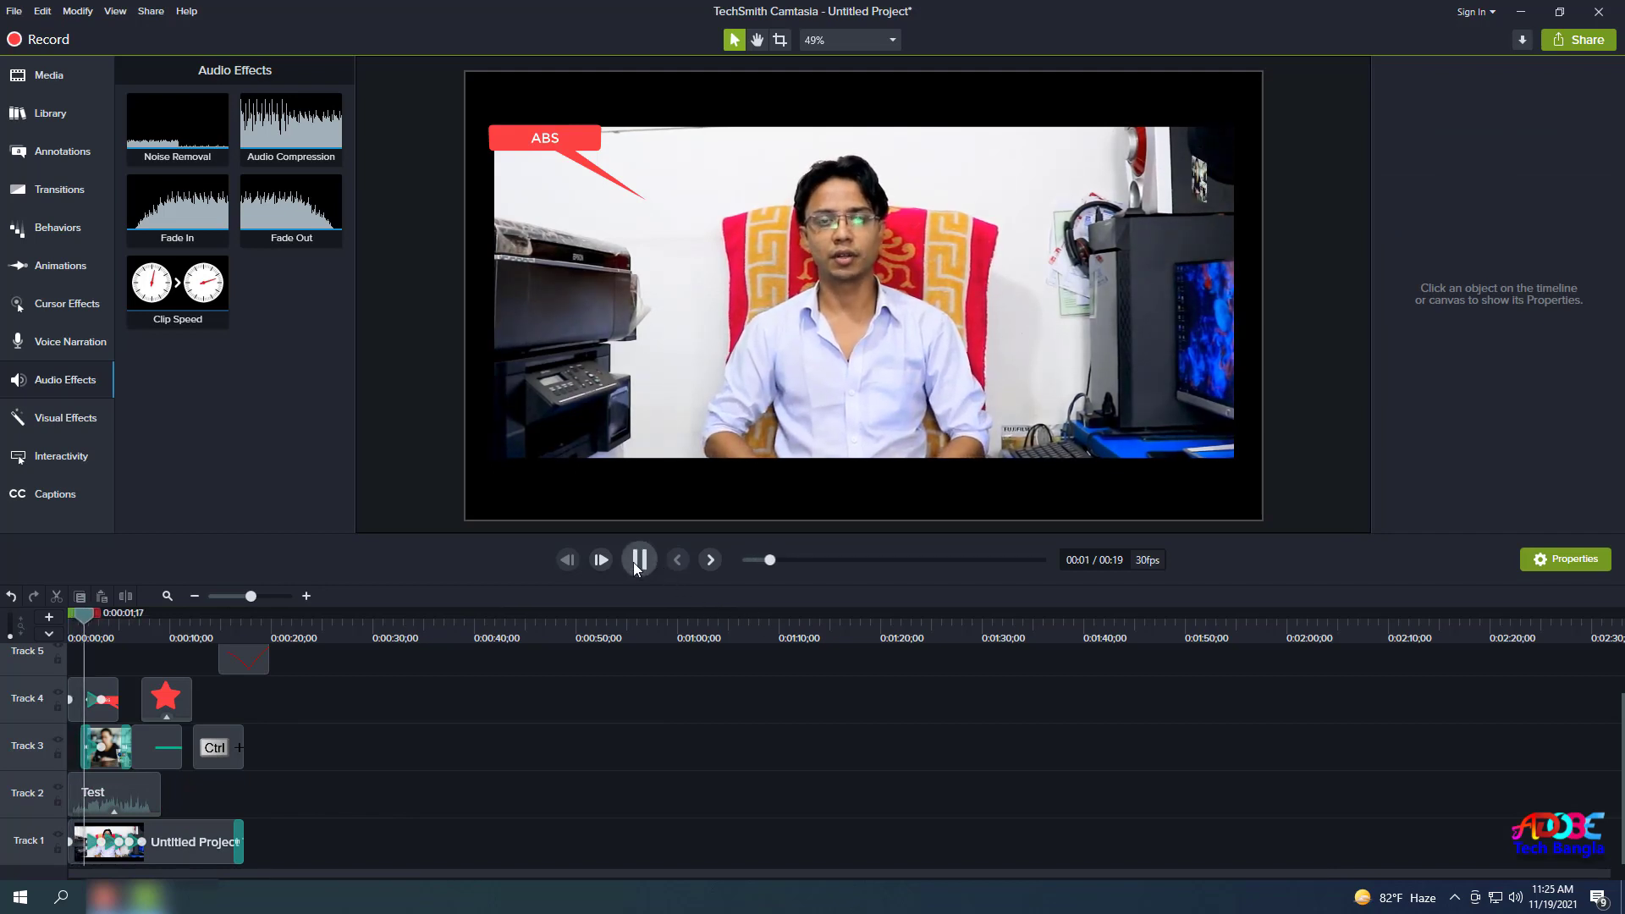
pyautogui.click(638, 564)
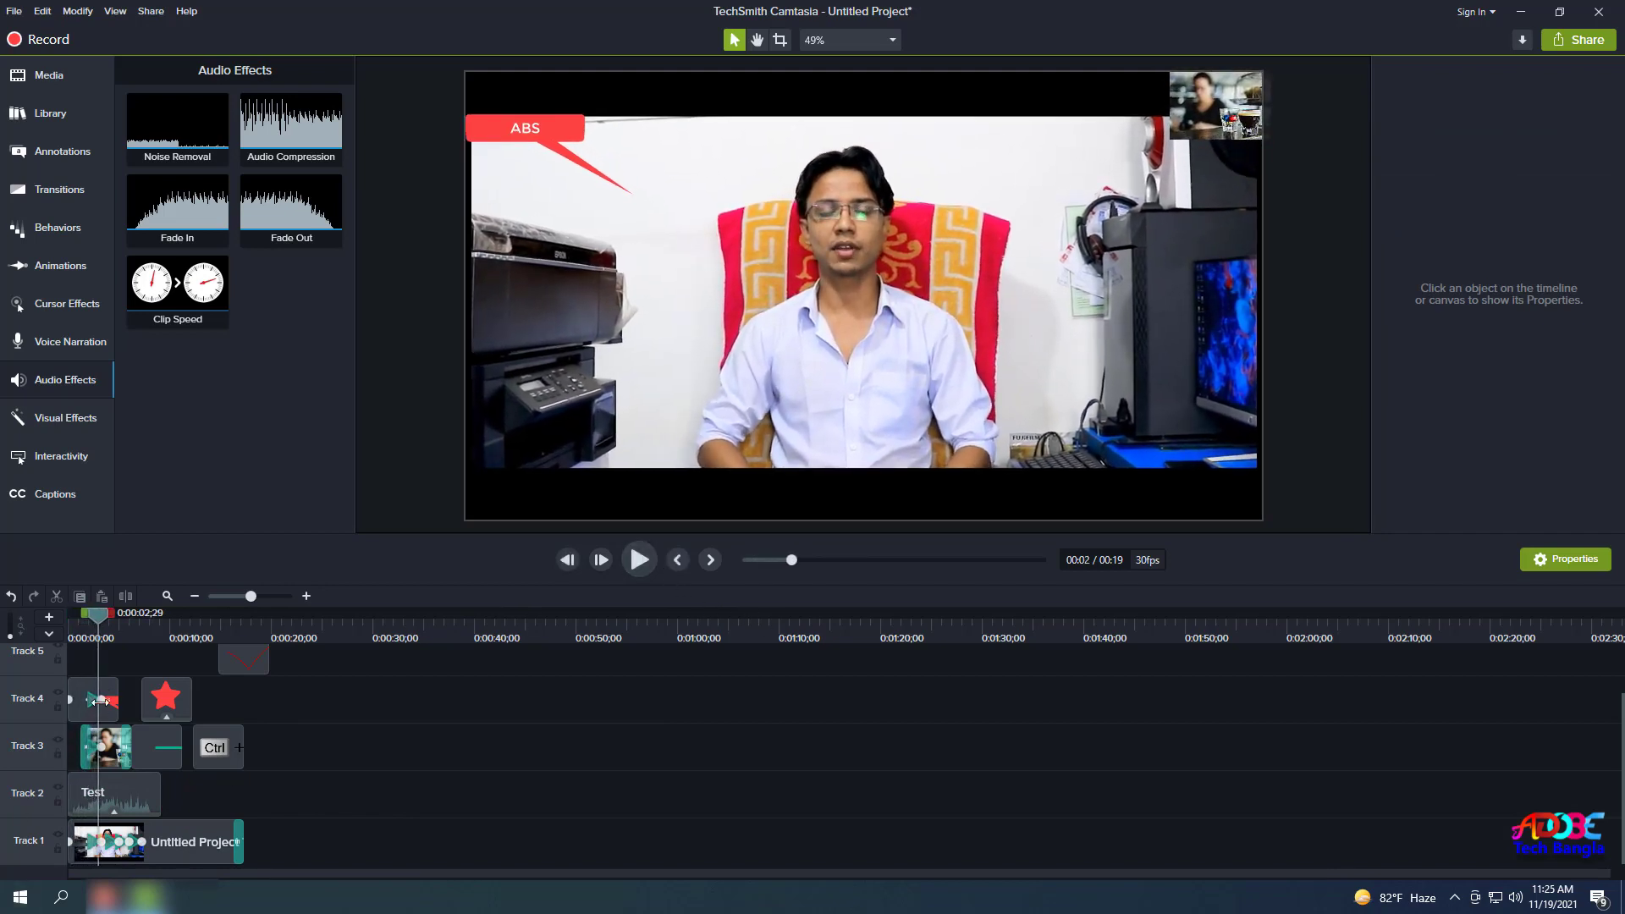
pyautogui.moveTo(100, 630); pyautogui.dragTo(64, 608)
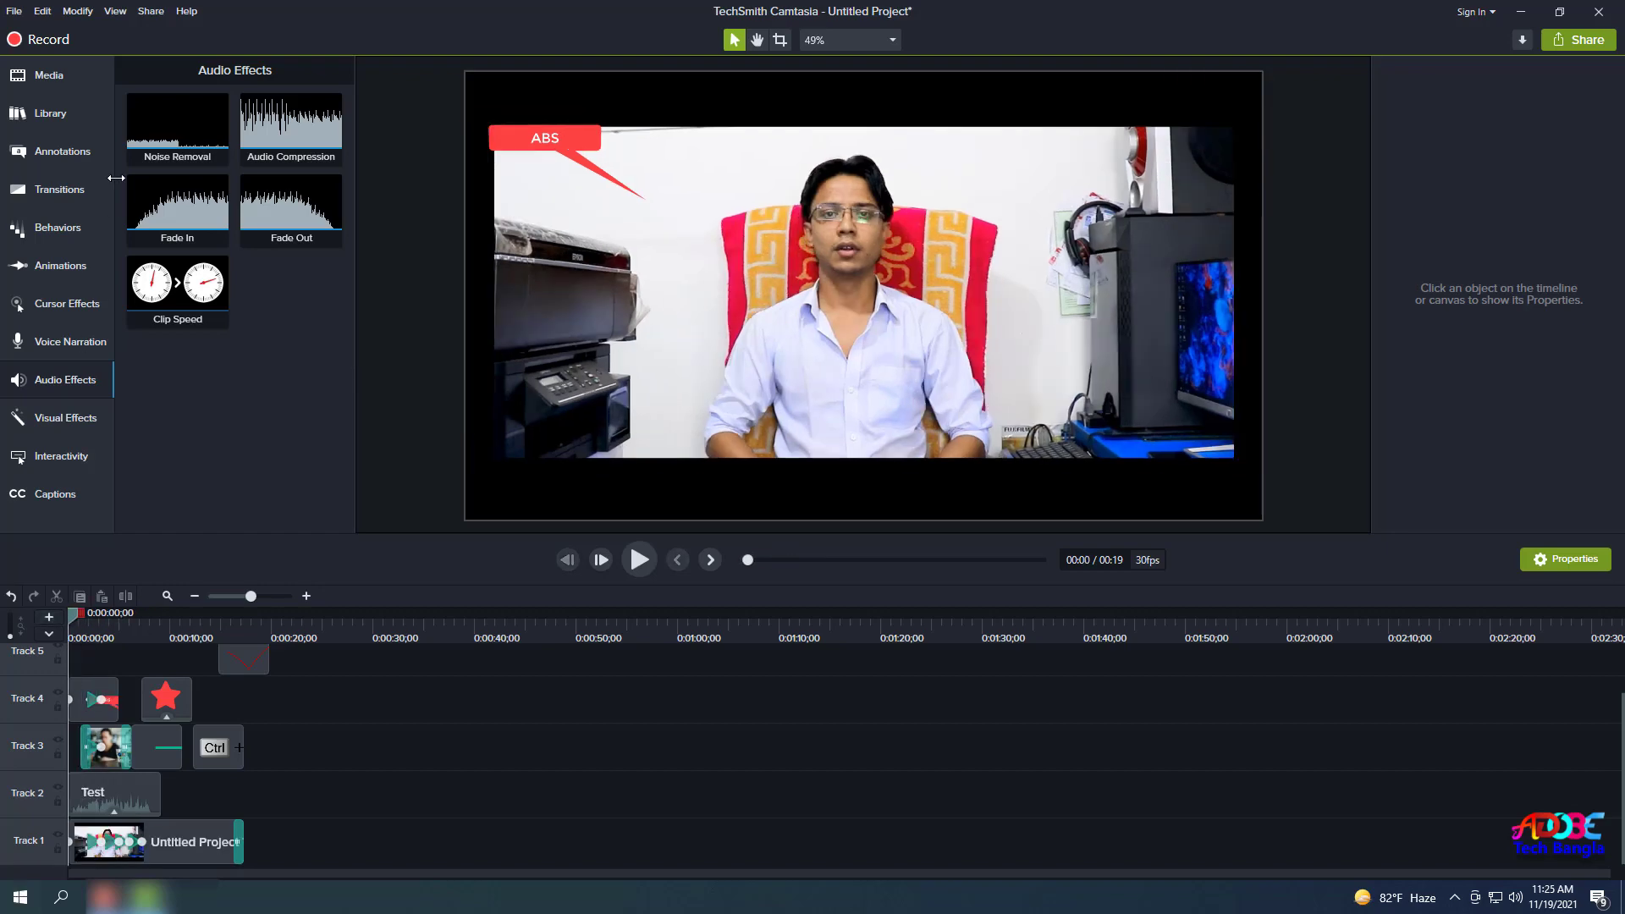
pyautogui.moveTo(157, 834); pyautogui.dragTo(152, 804)
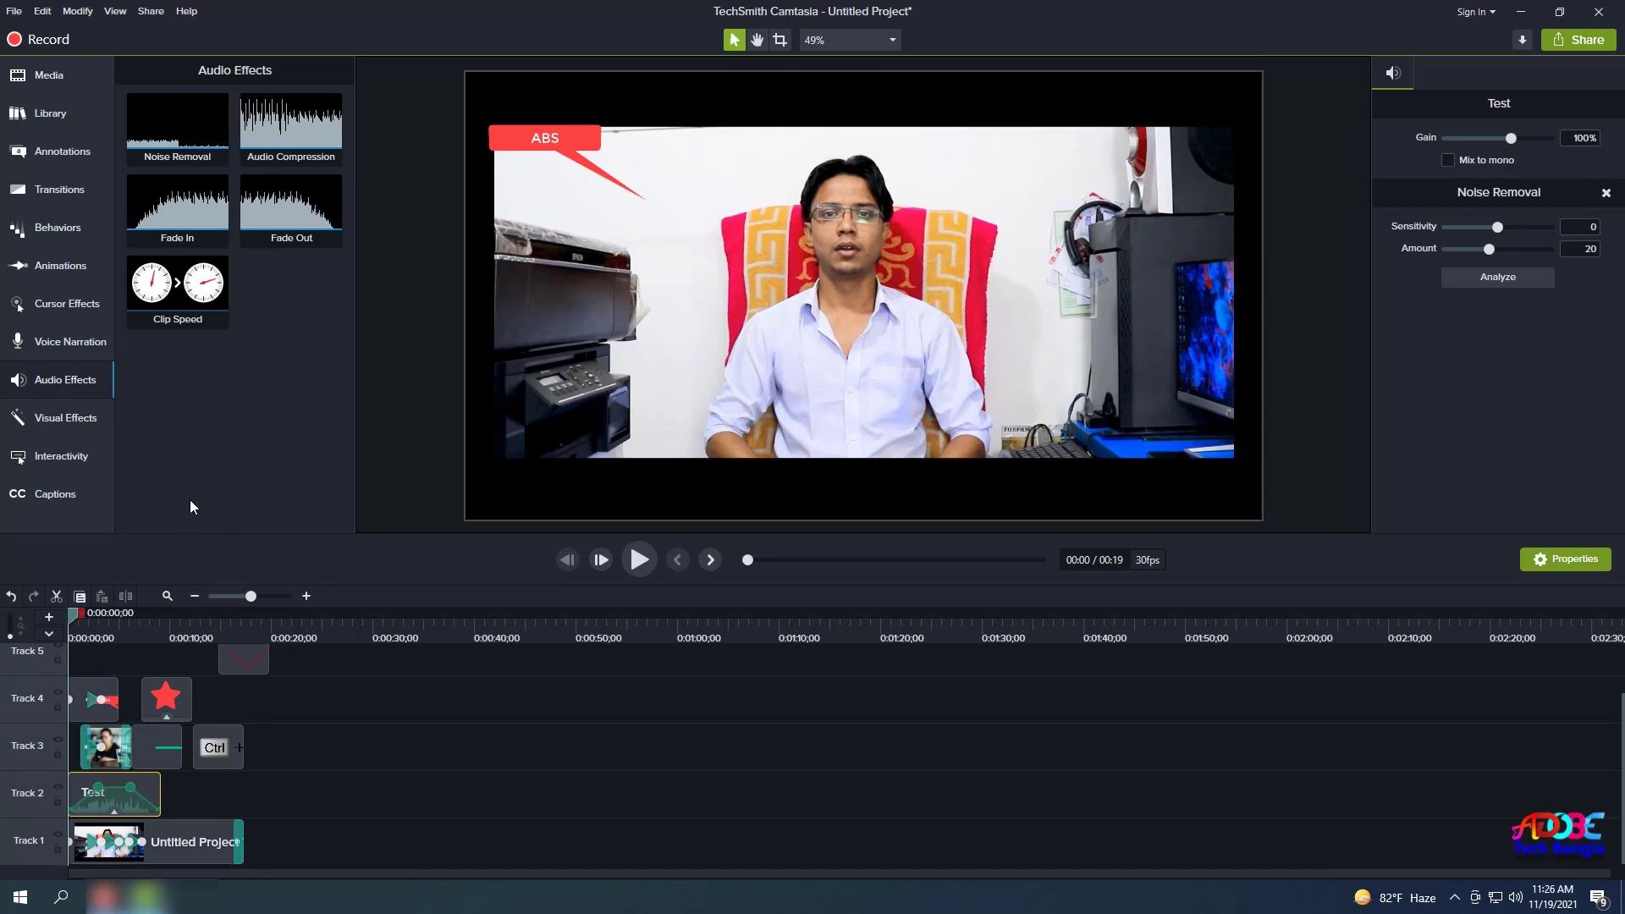
pyautogui.moveTo(190, 290); pyautogui.dragTo(112, 856)
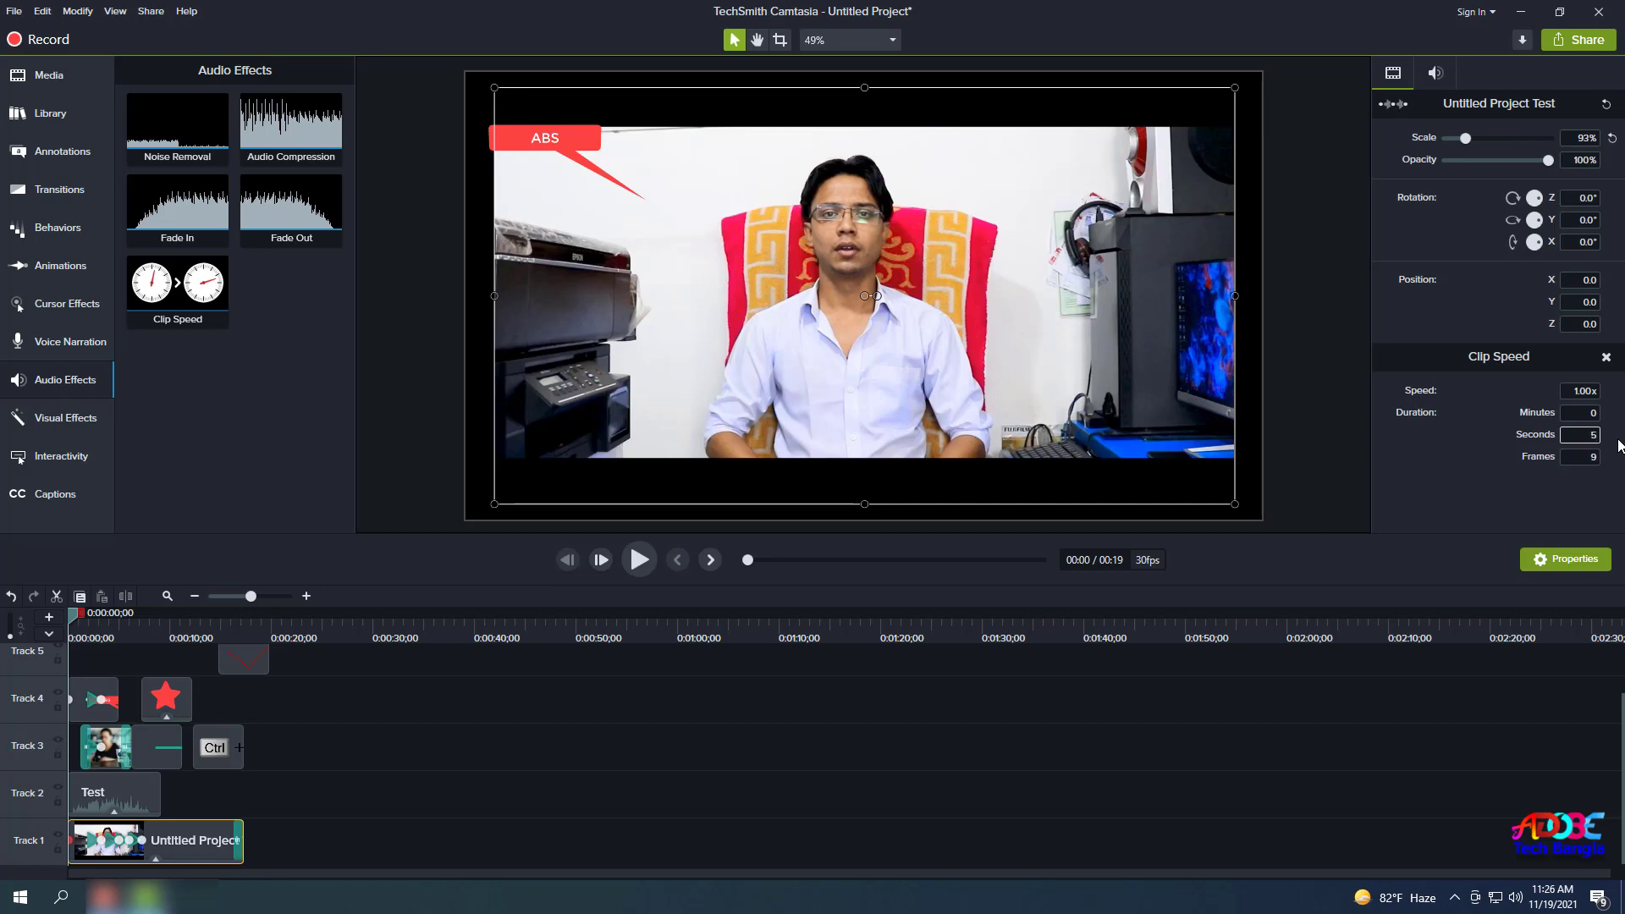
# Shorten the main clip to 5 seconds (3.26x), preview it, and add Clip Speed to the Test clip.
pyautogui.press('Return')
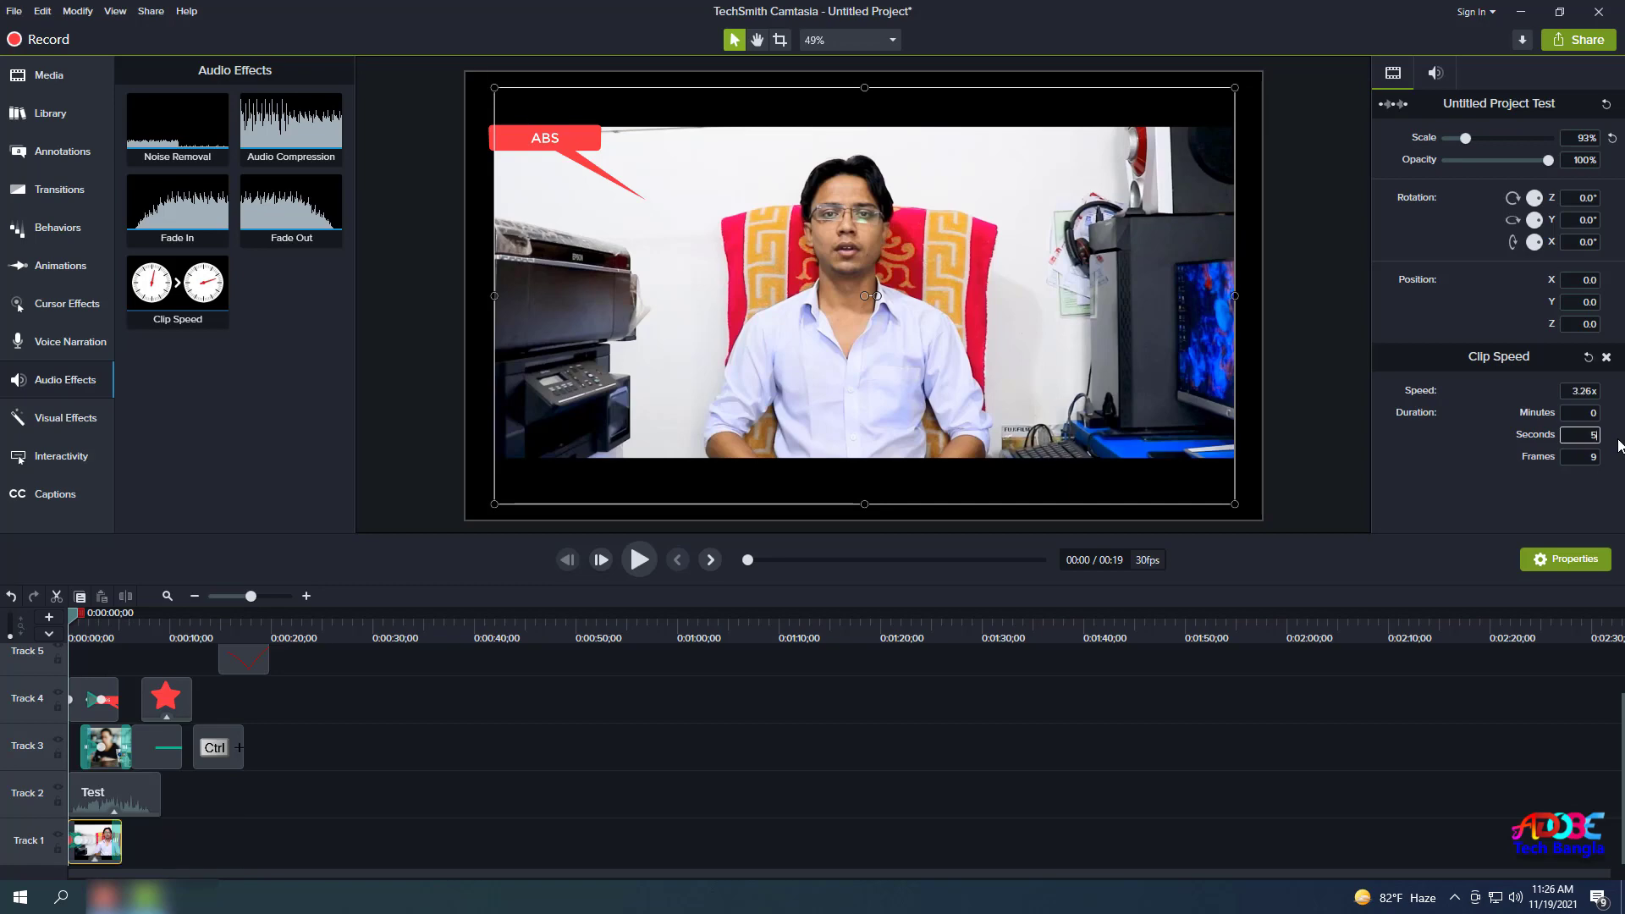
pyautogui.click(649, 576)
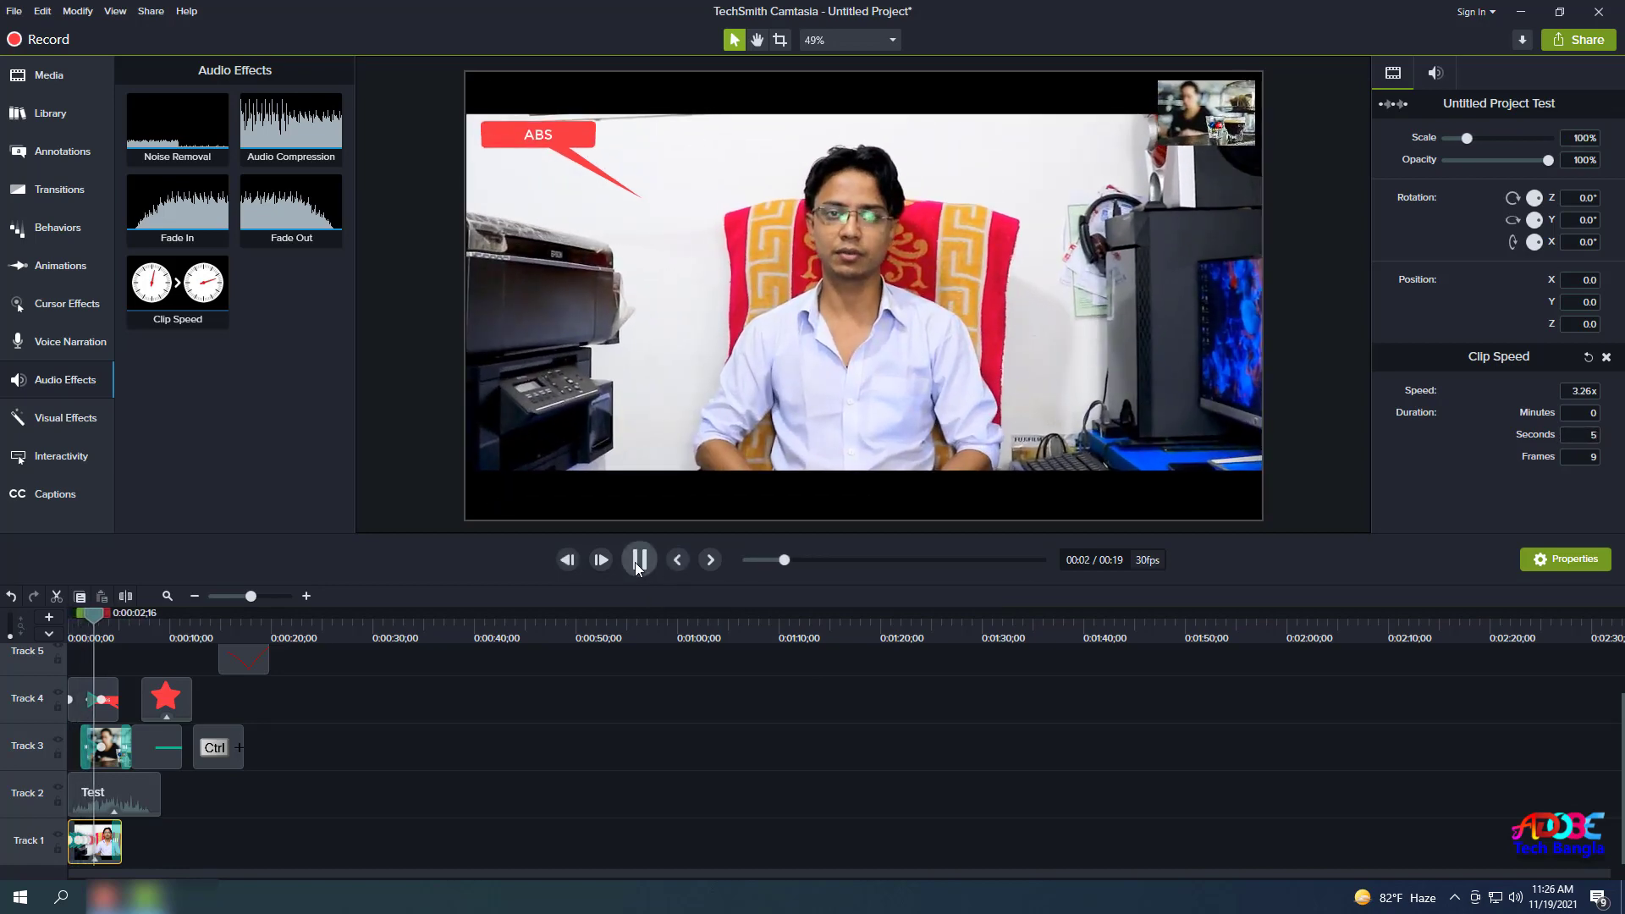
pyautogui.click(627, 561)
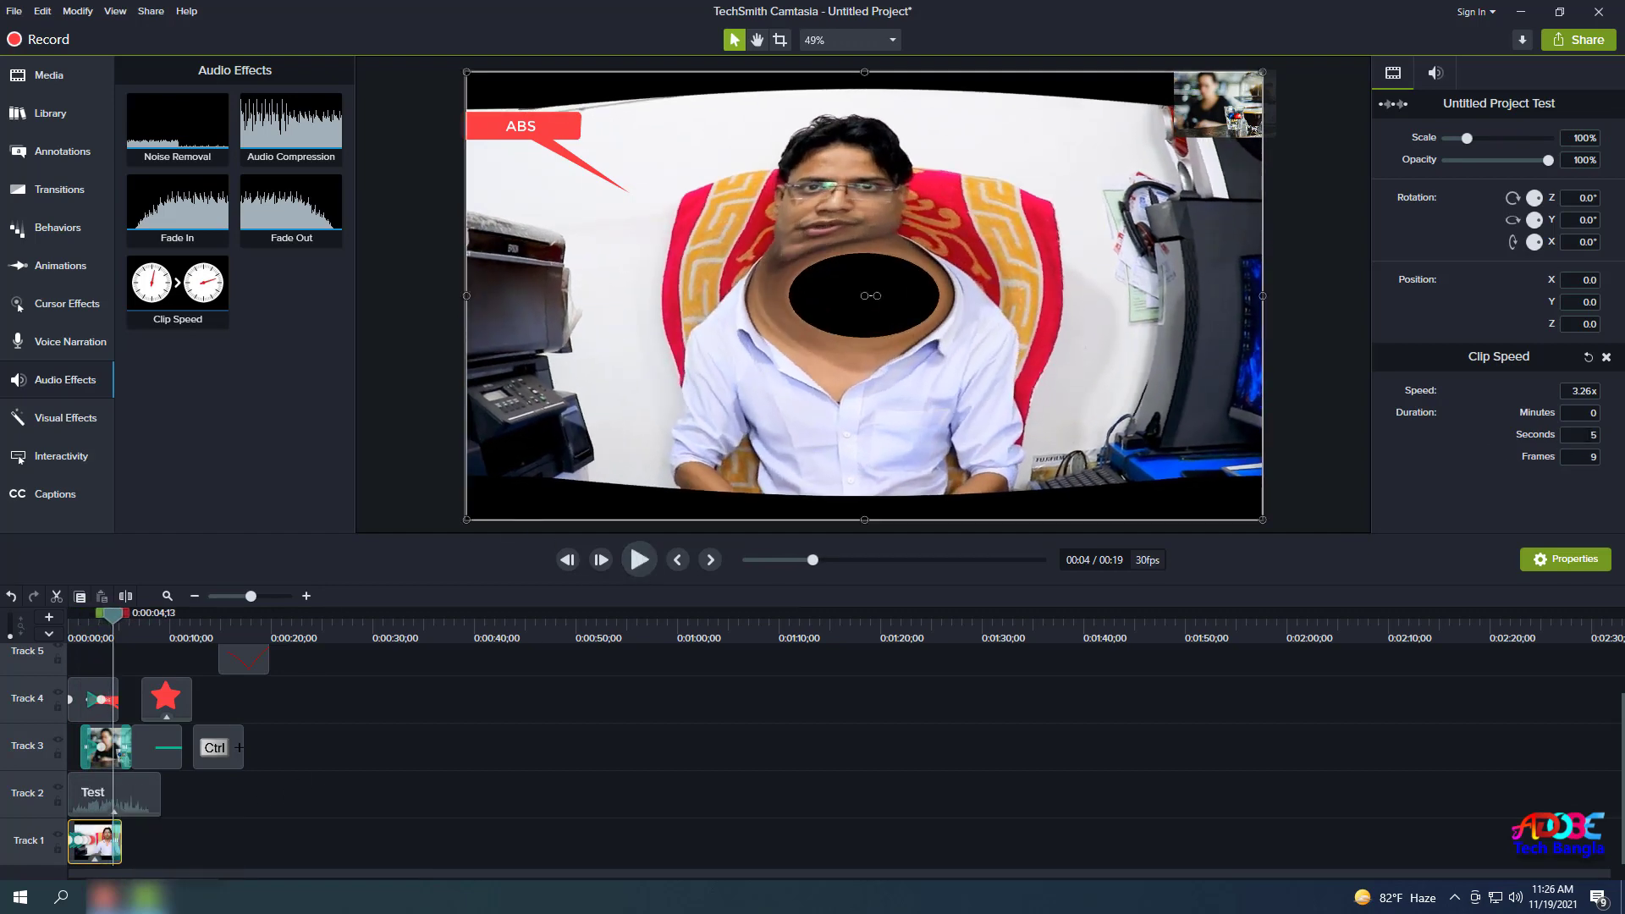
pyautogui.click(149, 796)
pyautogui.moveTo(177, 287); pyautogui.dragTo(120, 787)
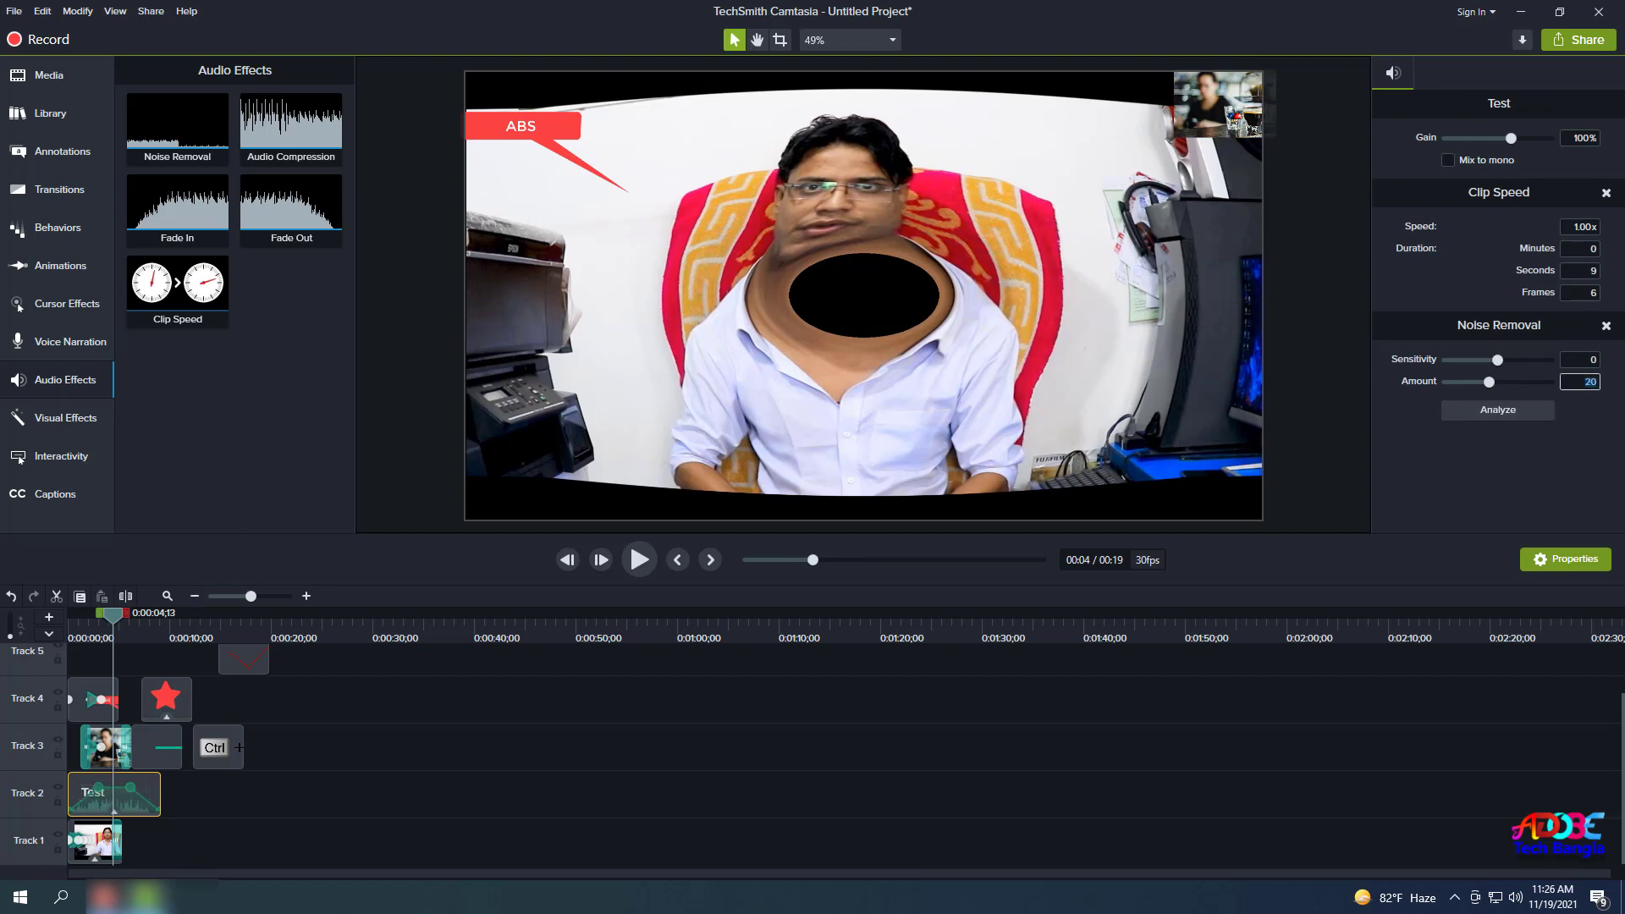
# Set the Test clip's Noise Removal Amount to 10, preview it, and show the Visual Effects presets.
pyautogui.press('Return')
pyautogui.moveTo(111, 624); pyautogui.dragTo(89, 624)
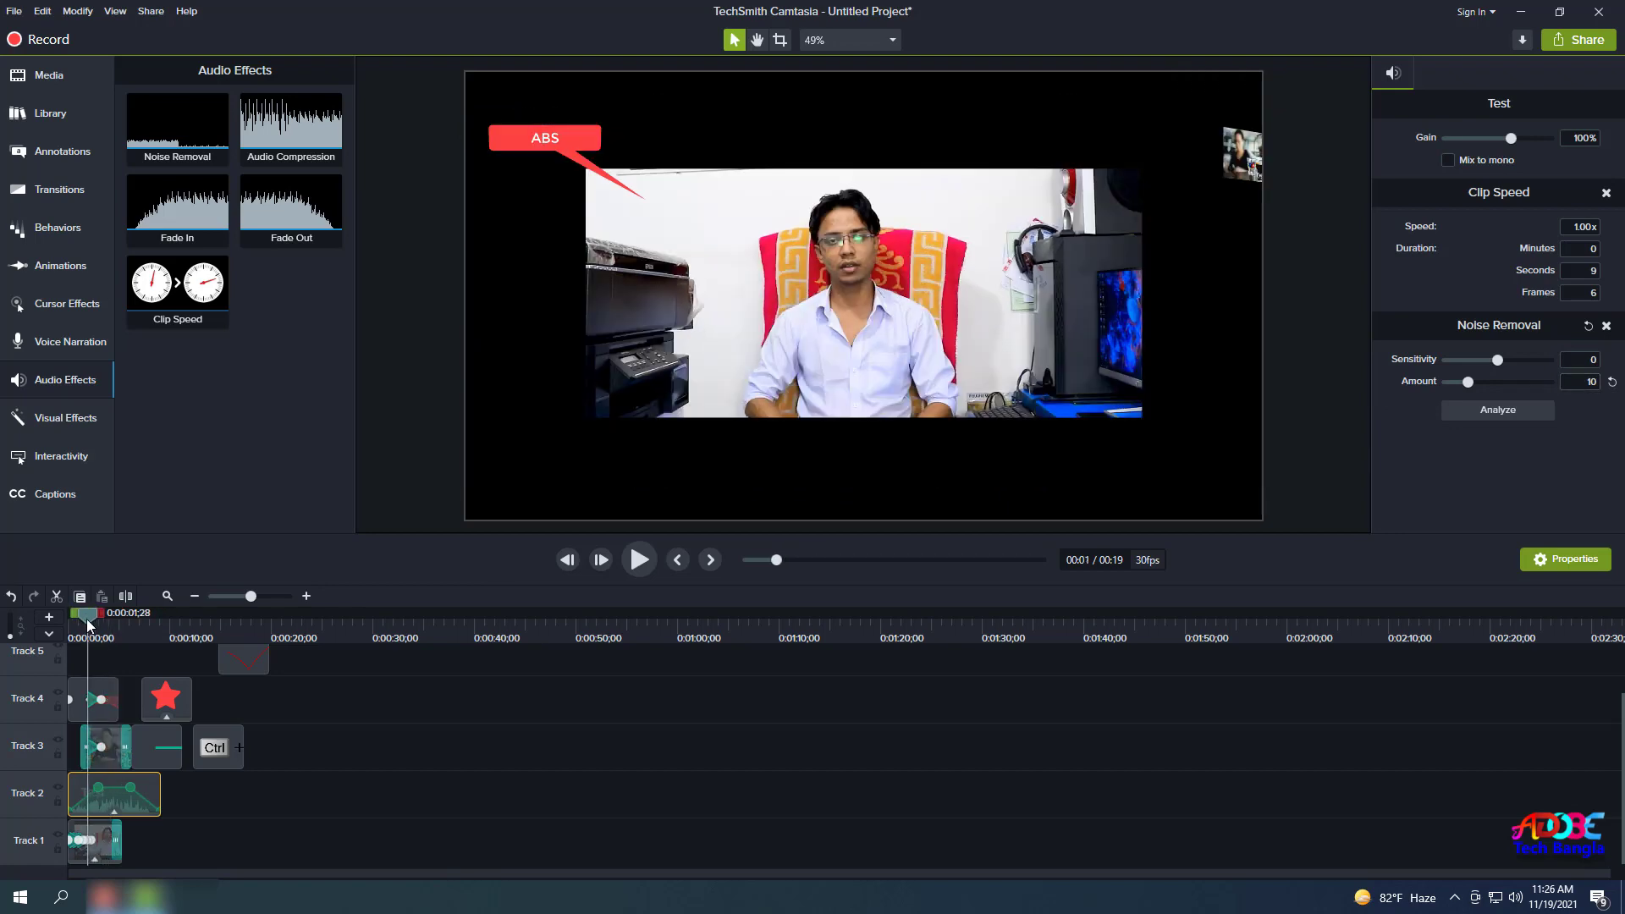
pyautogui.click(640, 561)
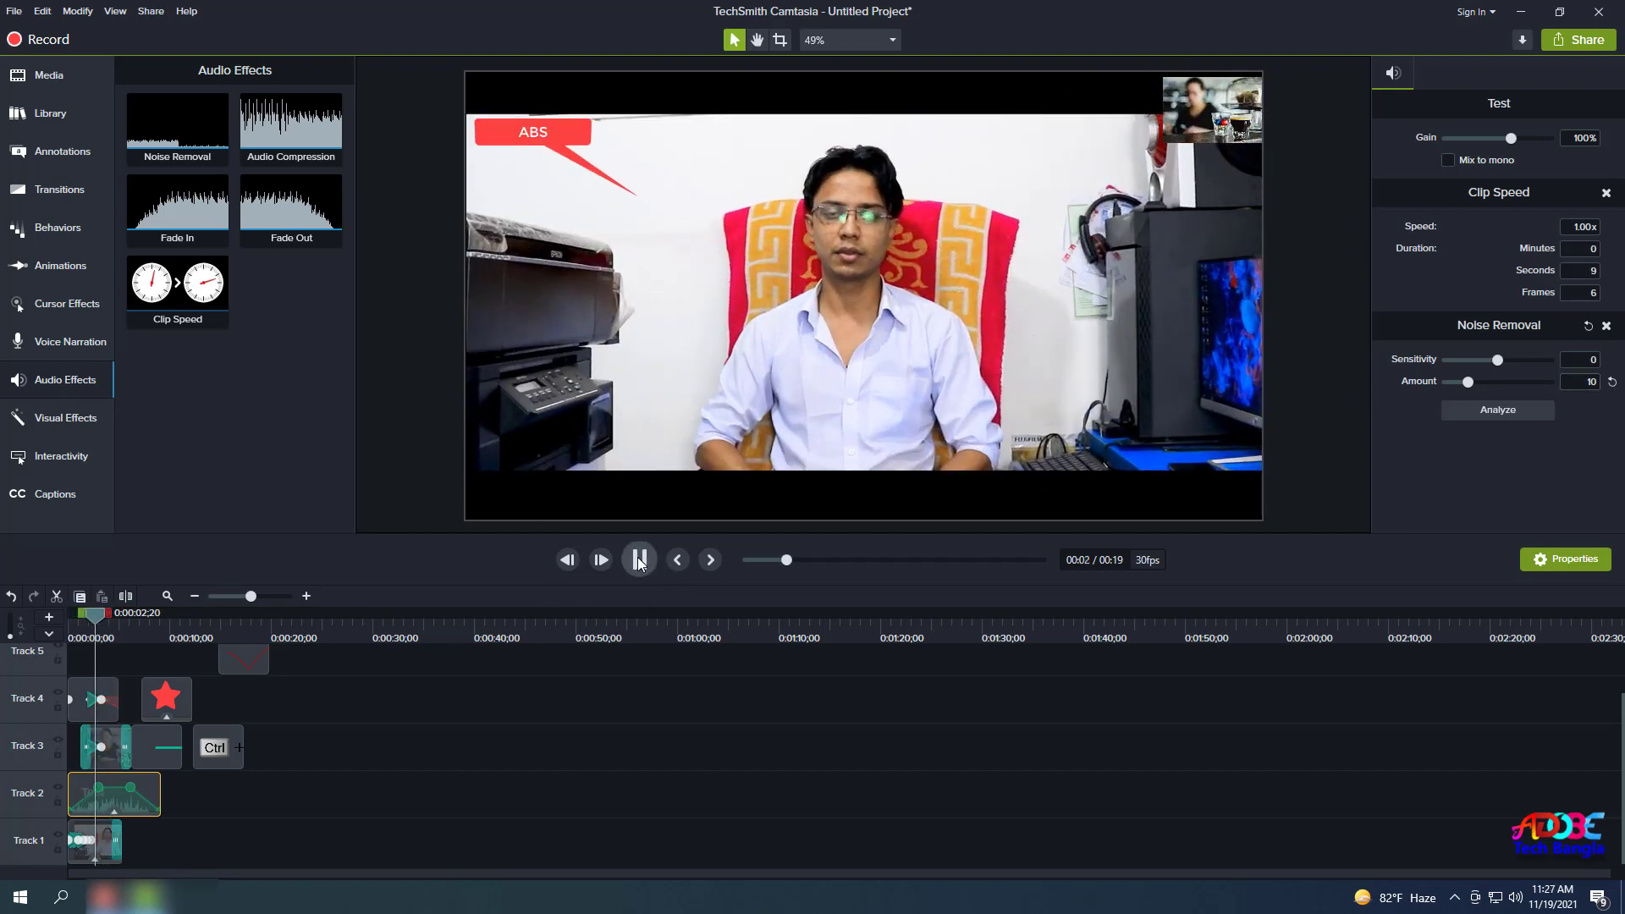
pyautogui.click(639, 561)
pyautogui.moveTo(104, 620); pyautogui.dragTo(83, 622)
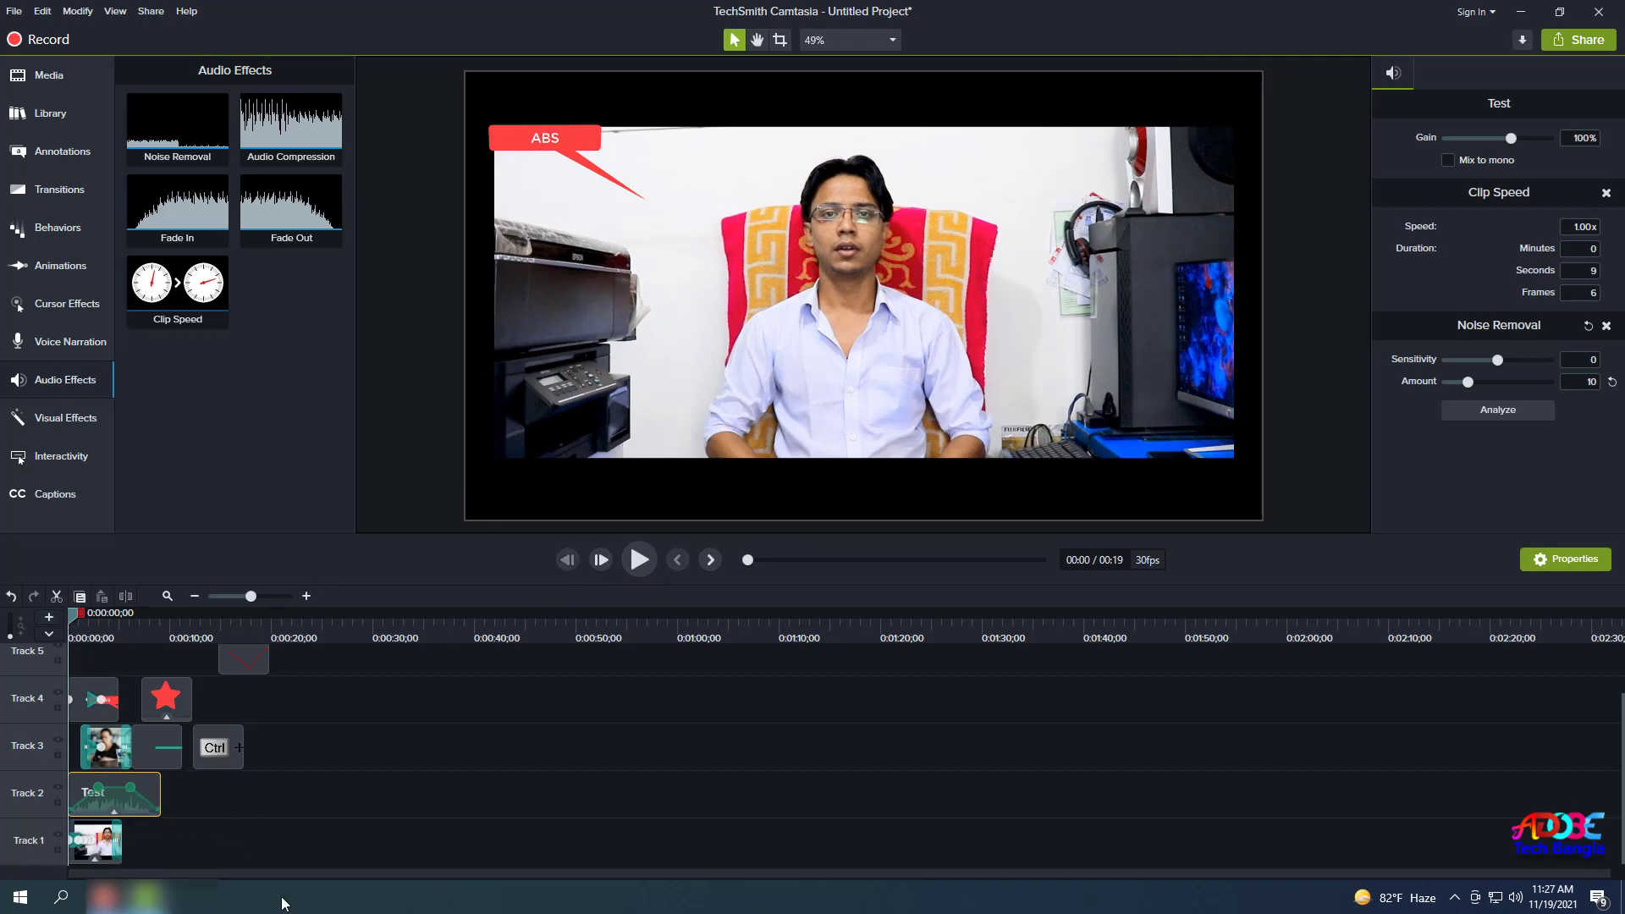
pyautogui.click(81, 423)
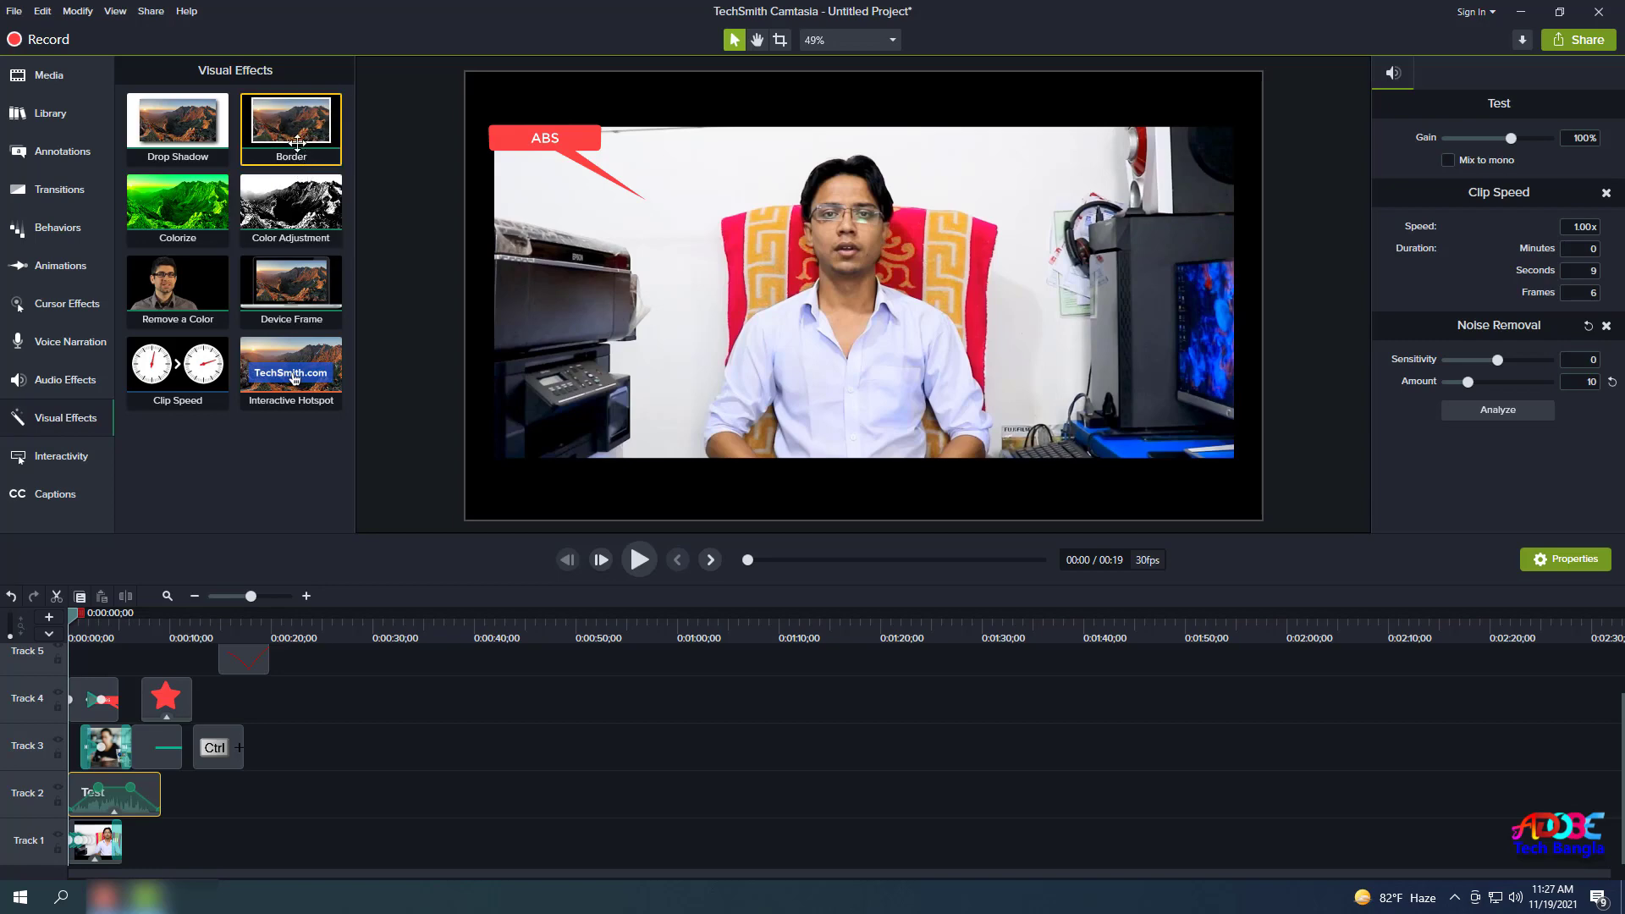
# Add a white 1-thickness Border and a green Remove a Color to the Track 1 clip, dropping a trial Color Adjustment.
pyautogui.moveTo(300, 137); pyautogui.dragTo(90, 845)
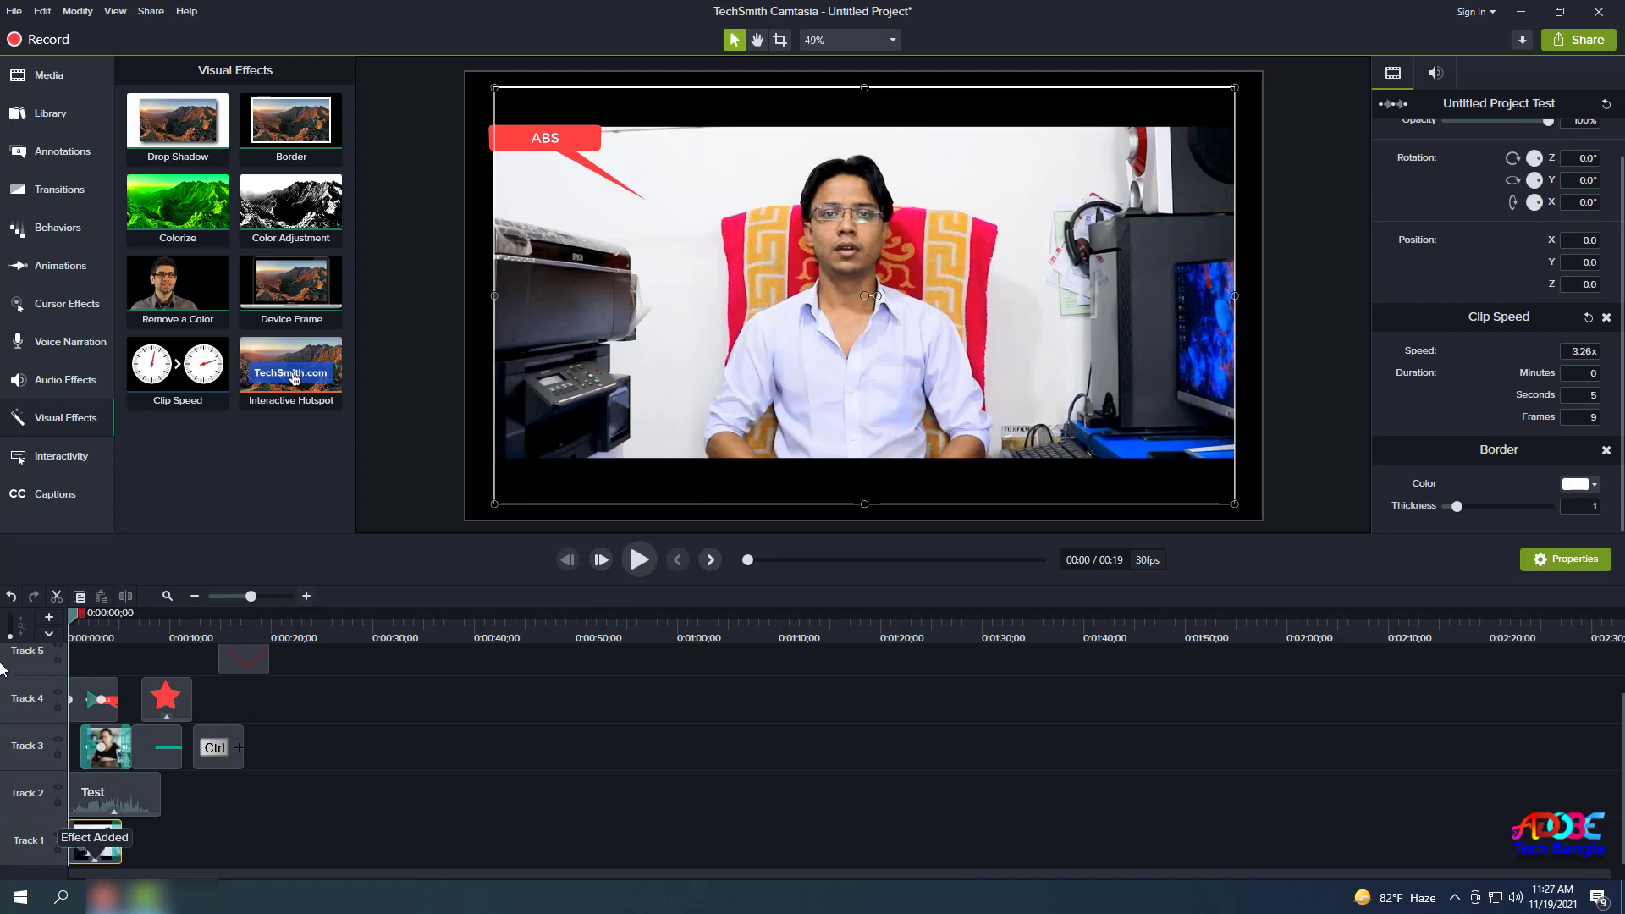
pyautogui.moveTo(70, 622); pyautogui.dragTo(89, 651)
pyautogui.moveTo(285, 226); pyautogui.dragTo(241, 210)
pyautogui.moveTo(177, 215)
pyautogui.mouseDown()
pyautogui.moveTo(185, 279)
pyautogui.moveTo(85, 841)
pyautogui.moveTo(182, 204)
pyautogui.moveTo(170, 237)
pyautogui.mouseUp()
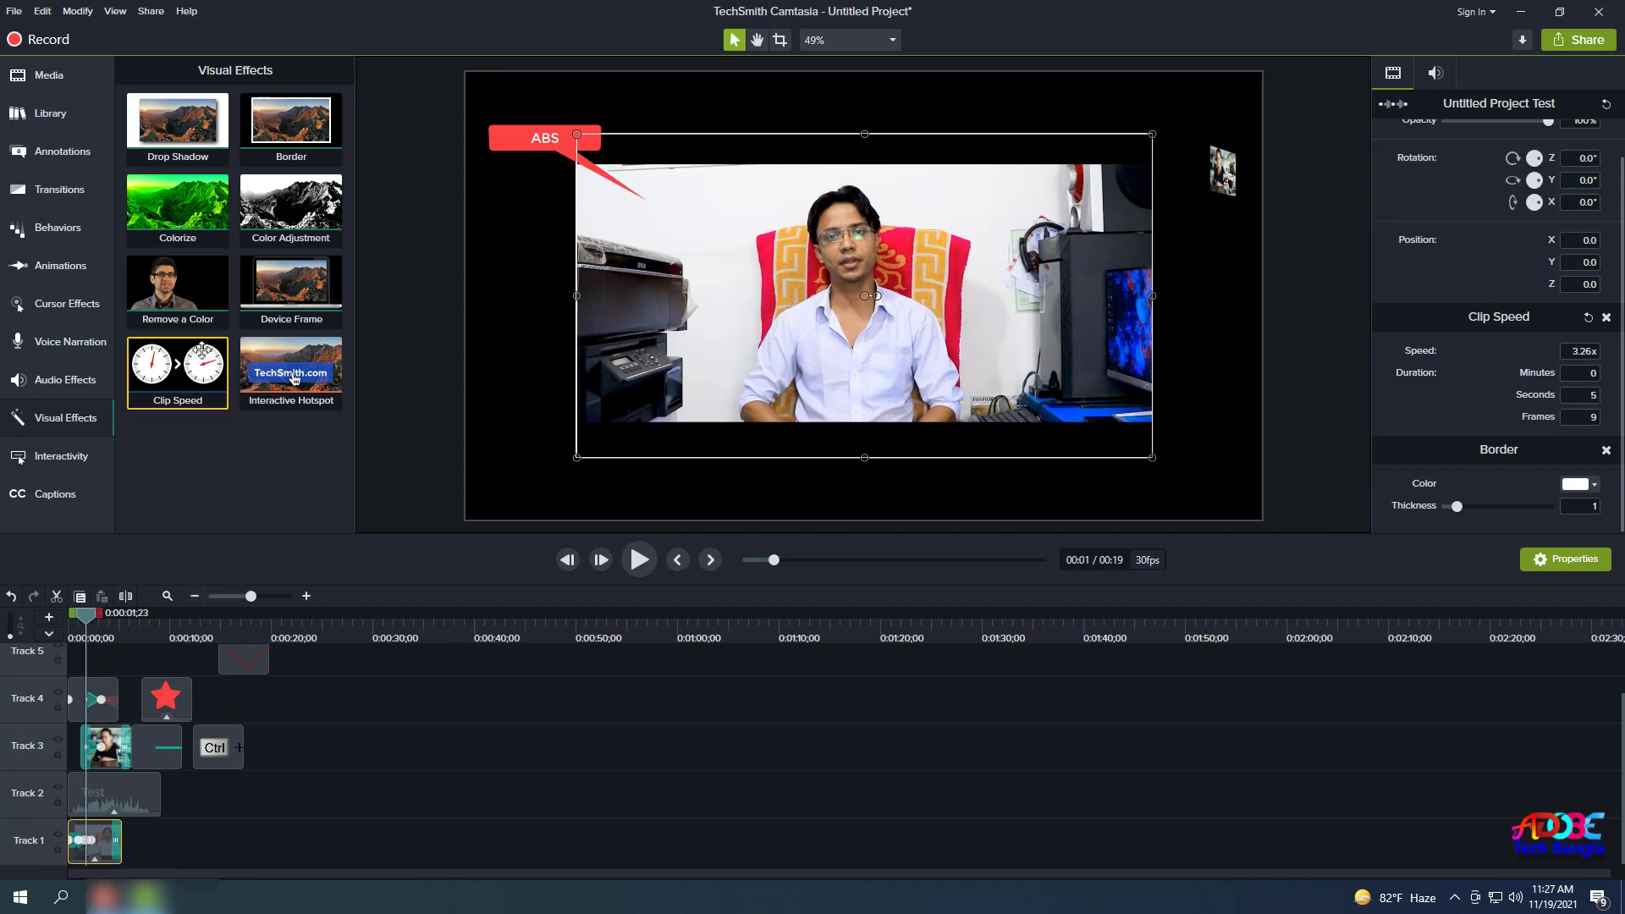
pyautogui.moveTo(160, 315); pyautogui.dragTo(89, 847)
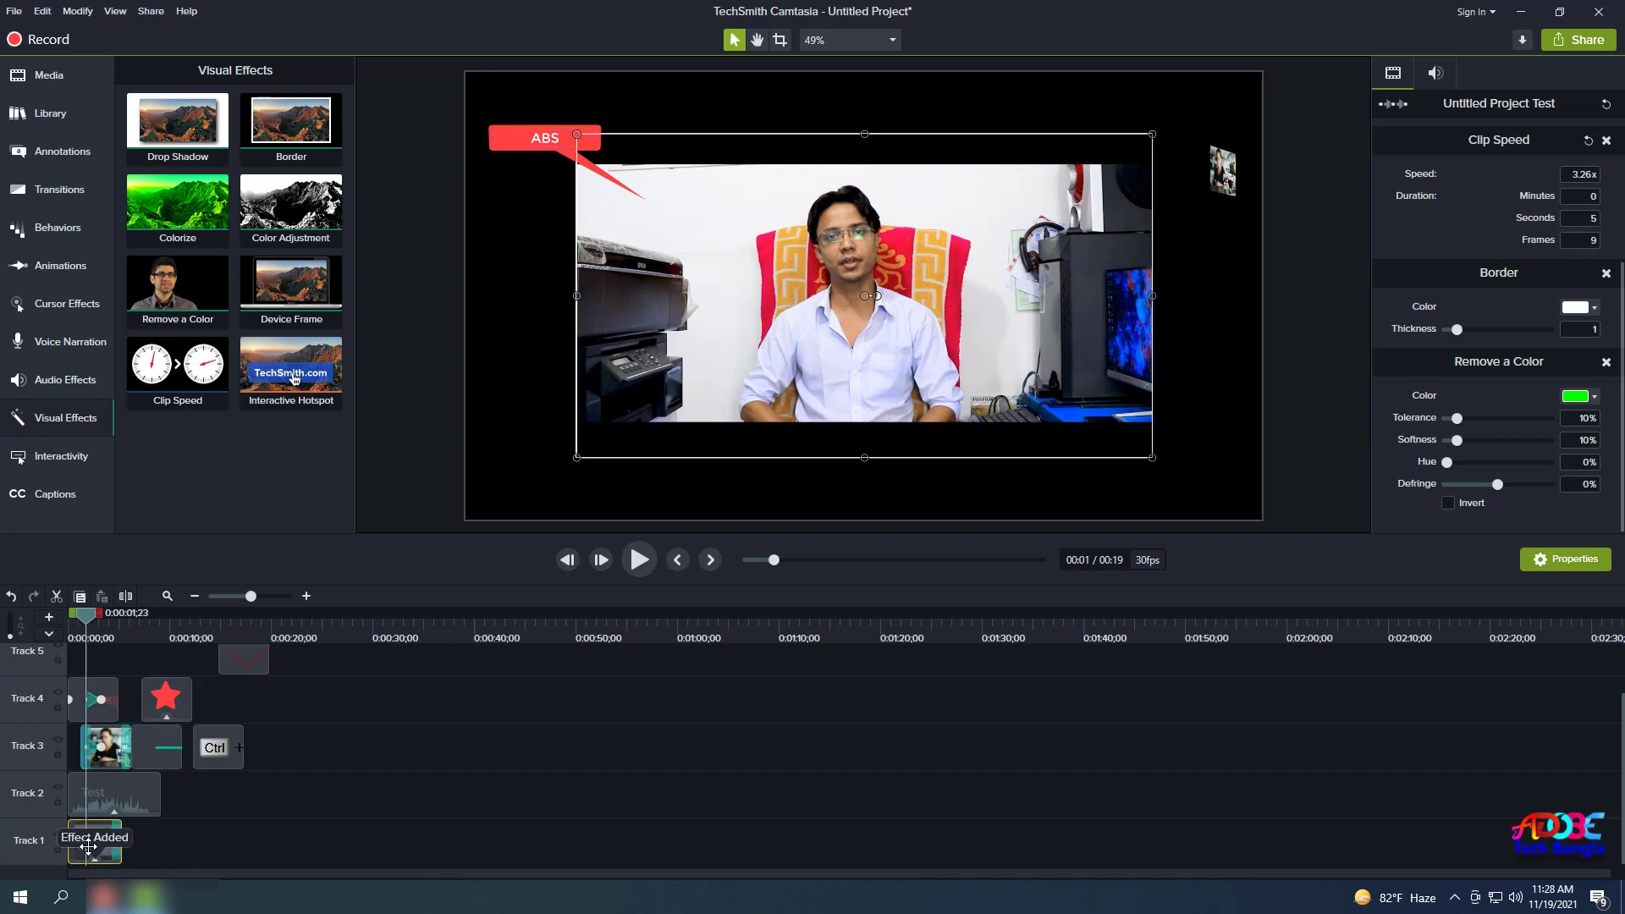
# Test Remove a Color by sampling the chair's red, then the monitor's blue.
pyautogui.click(1594, 397)
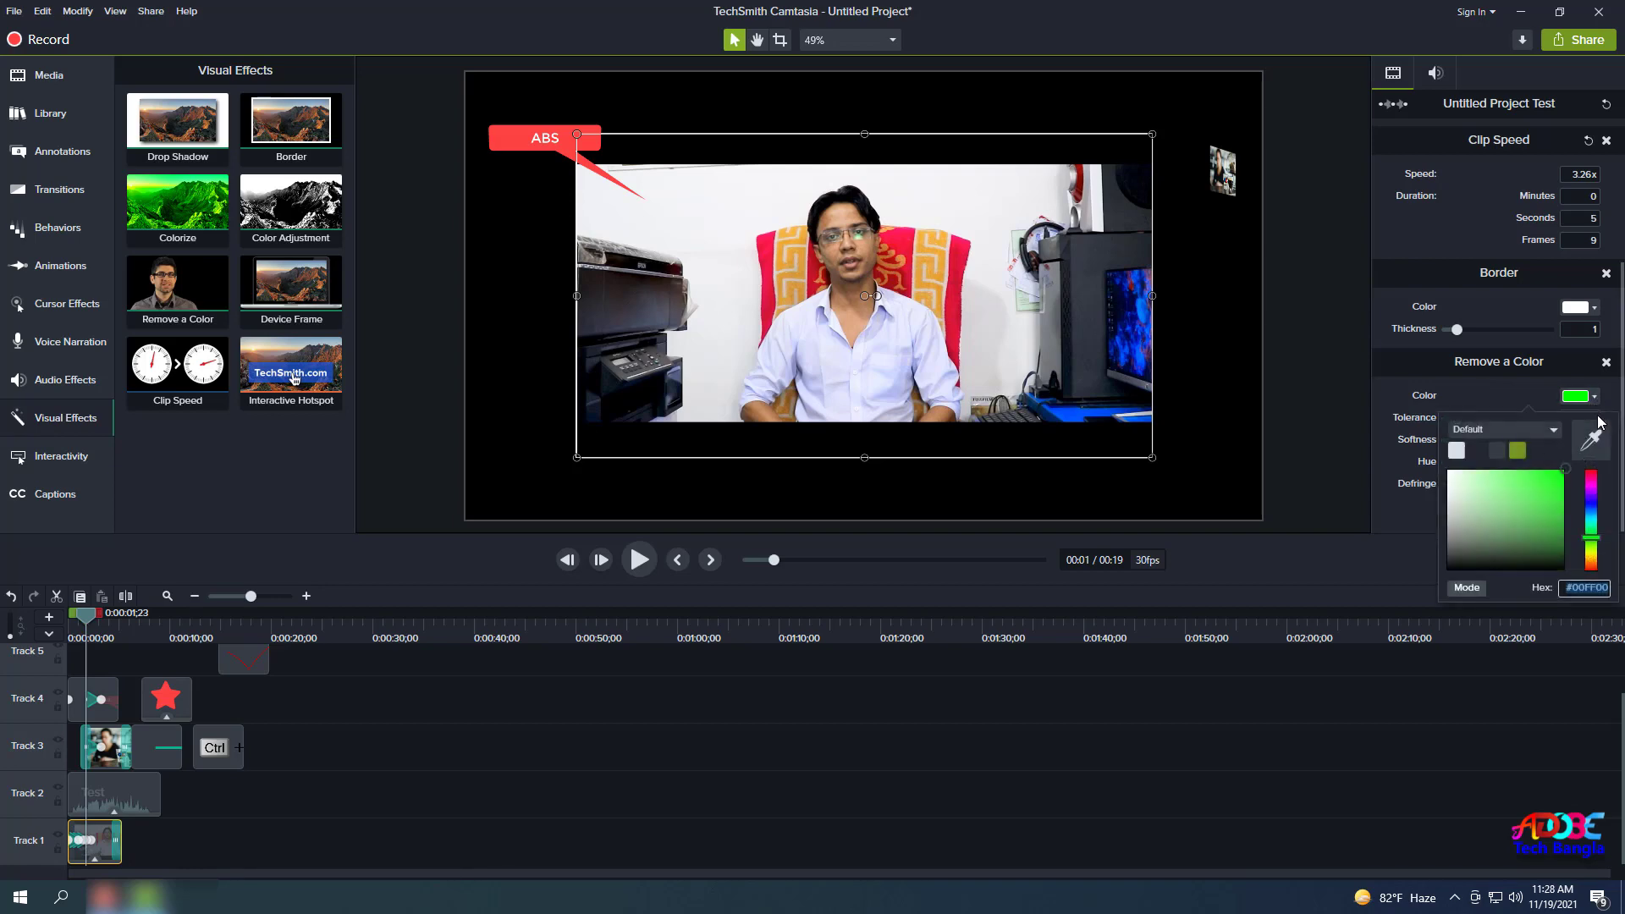
pyautogui.click(1592, 447)
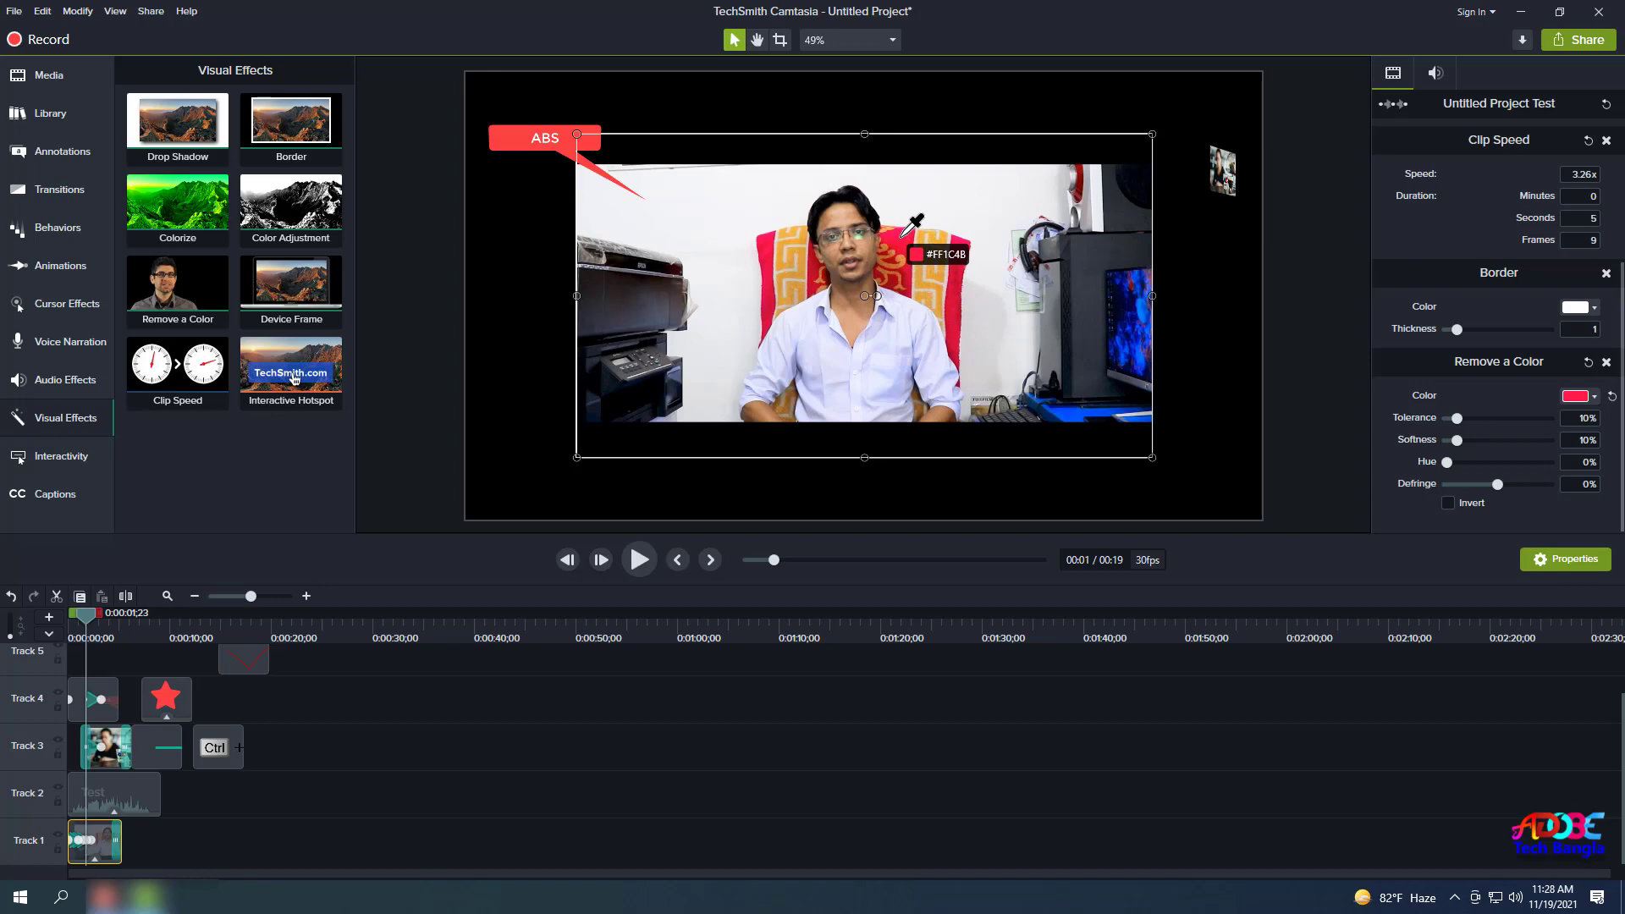
pyautogui.click(903, 234)
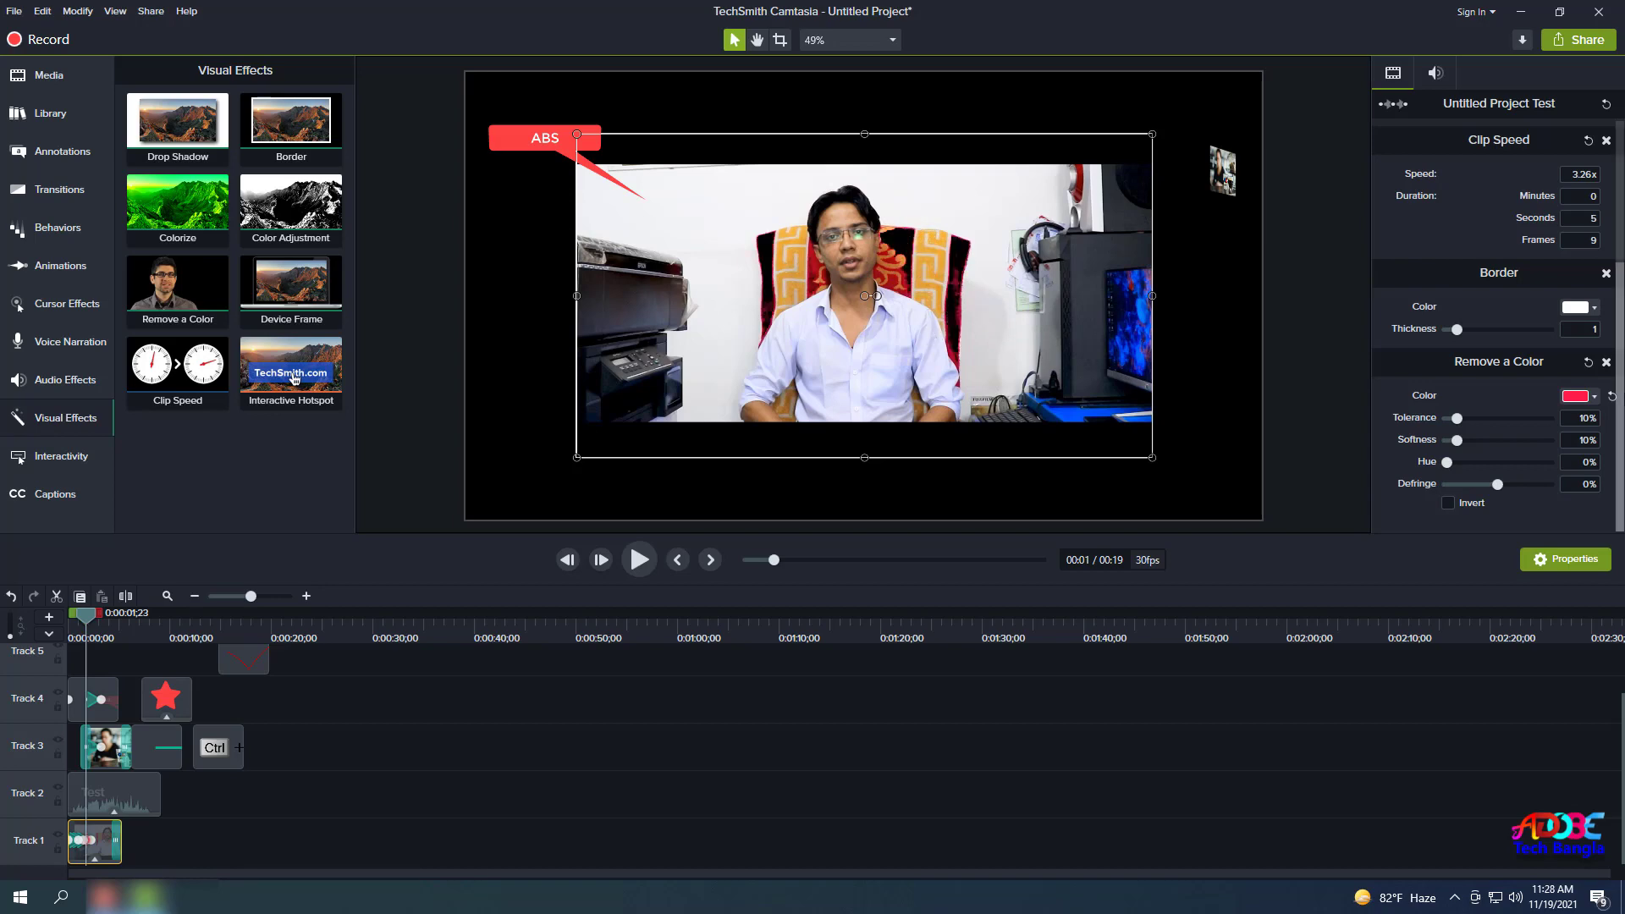
pyautogui.click(1581, 396)
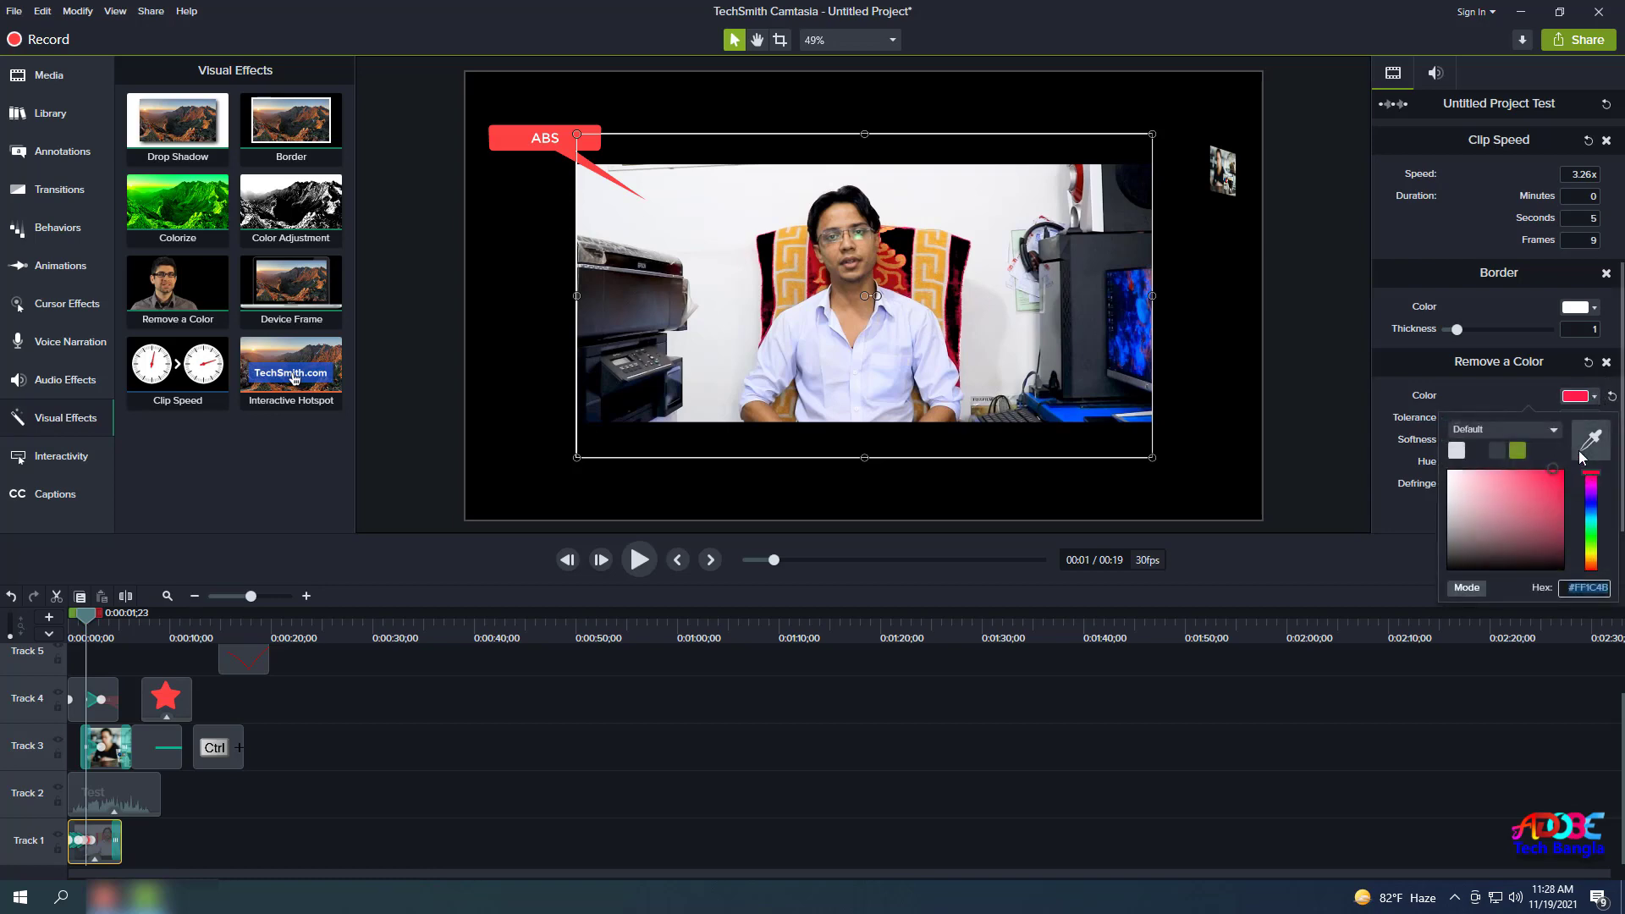
pyautogui.click(1592, 437)
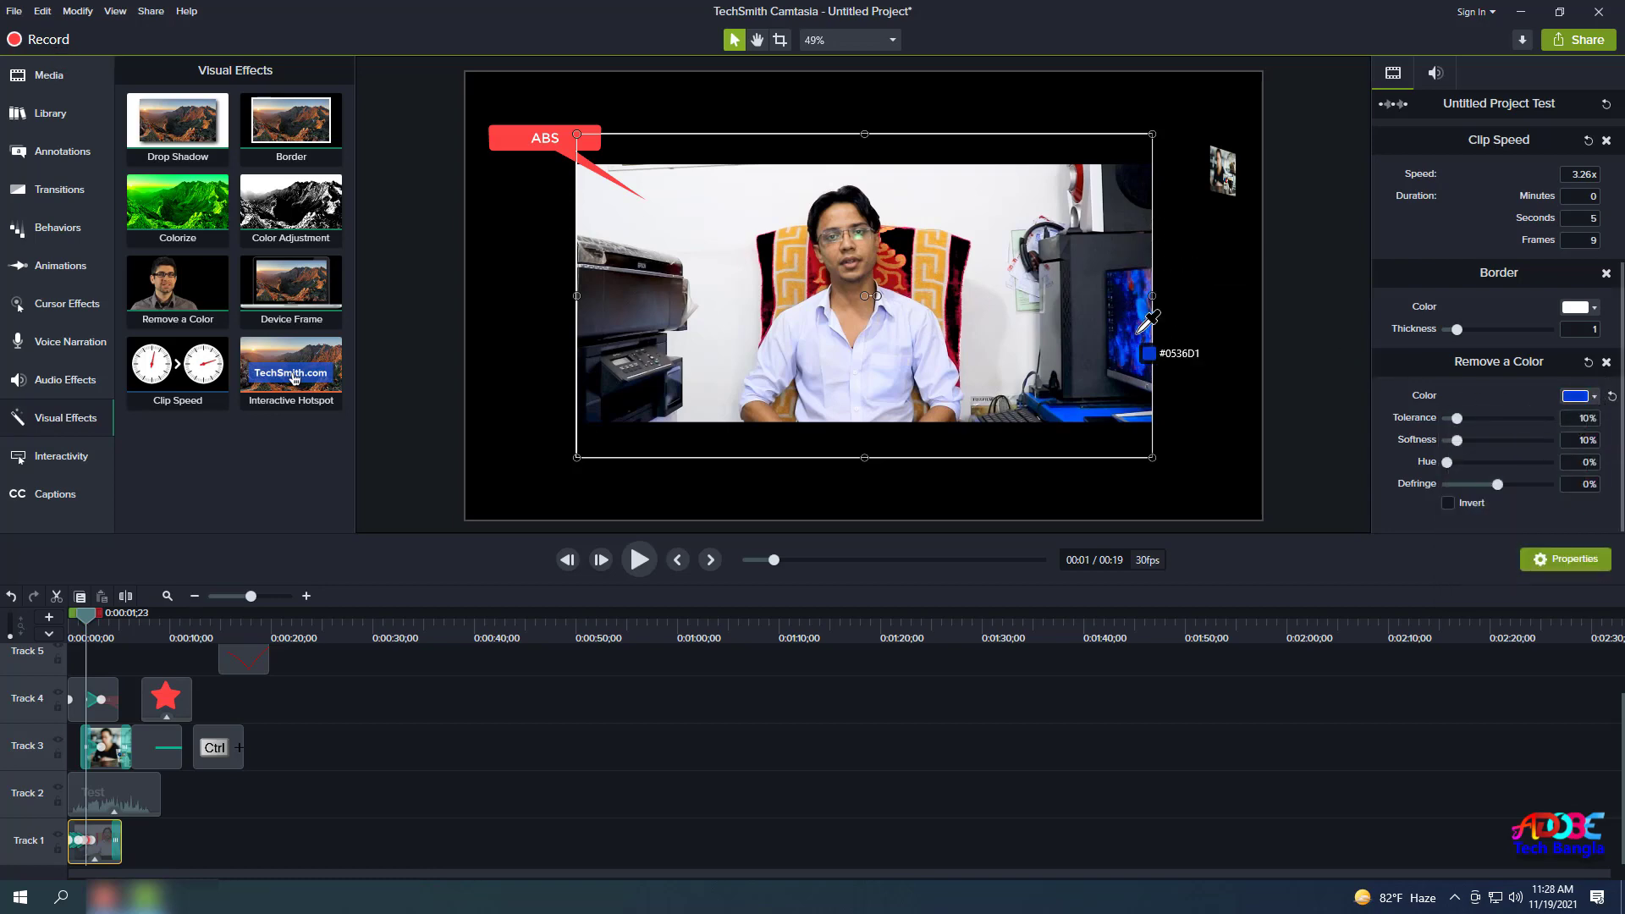
pyautogui.click(1126, 342)
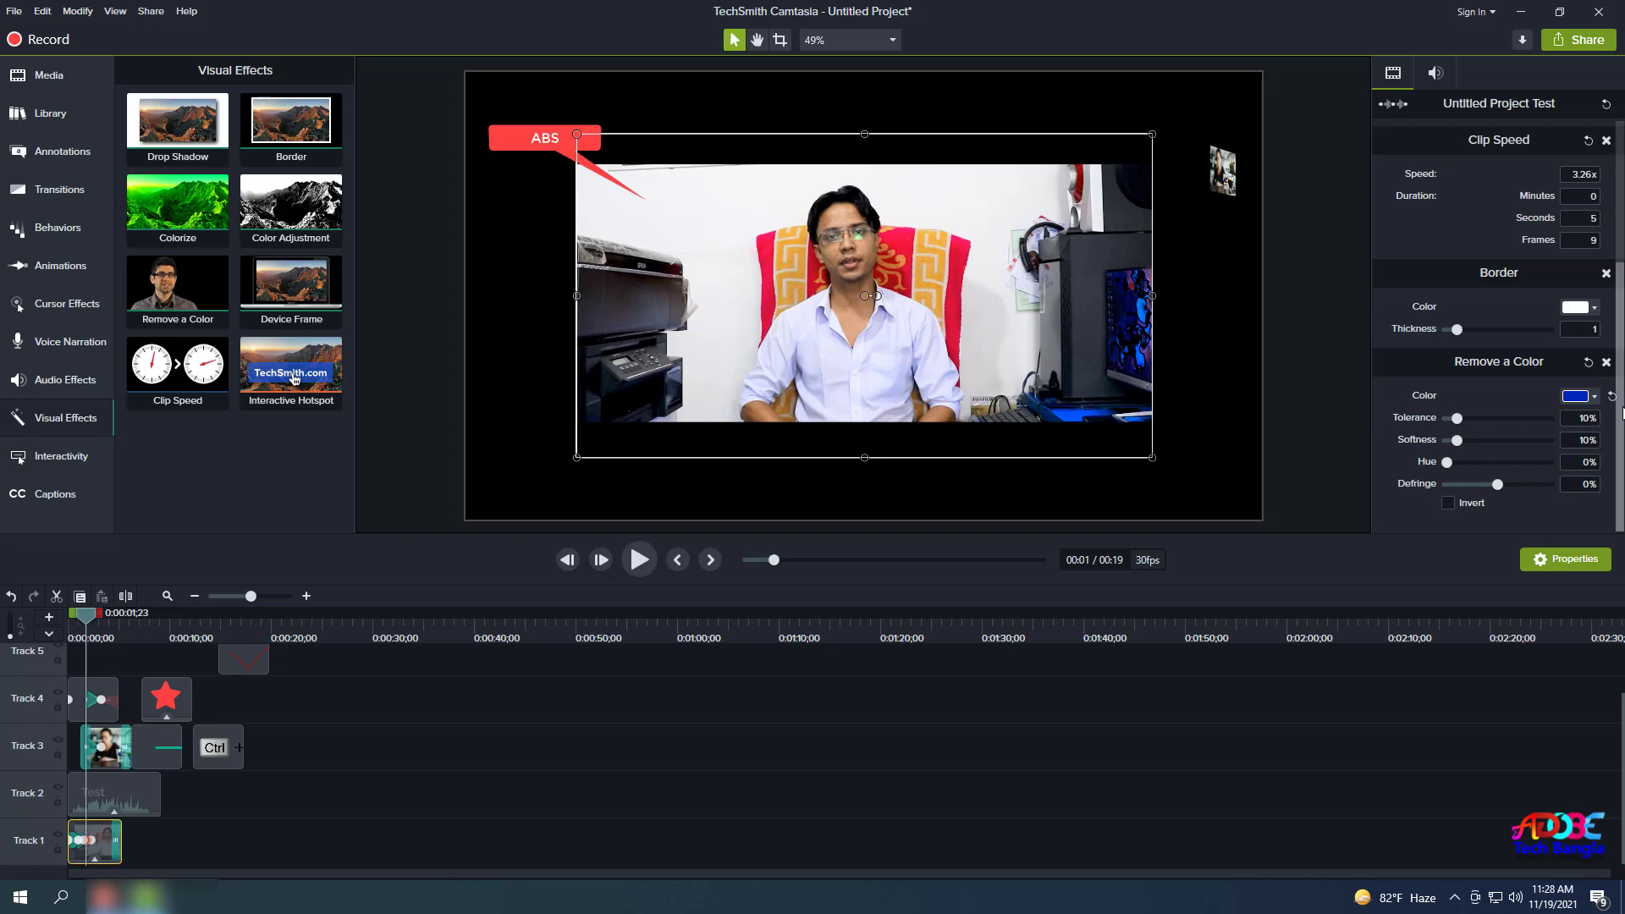
# Sample the white wall as the removed colour, then undo the Border and Remove a Color effects.
pyautogui.click(1595, 398)
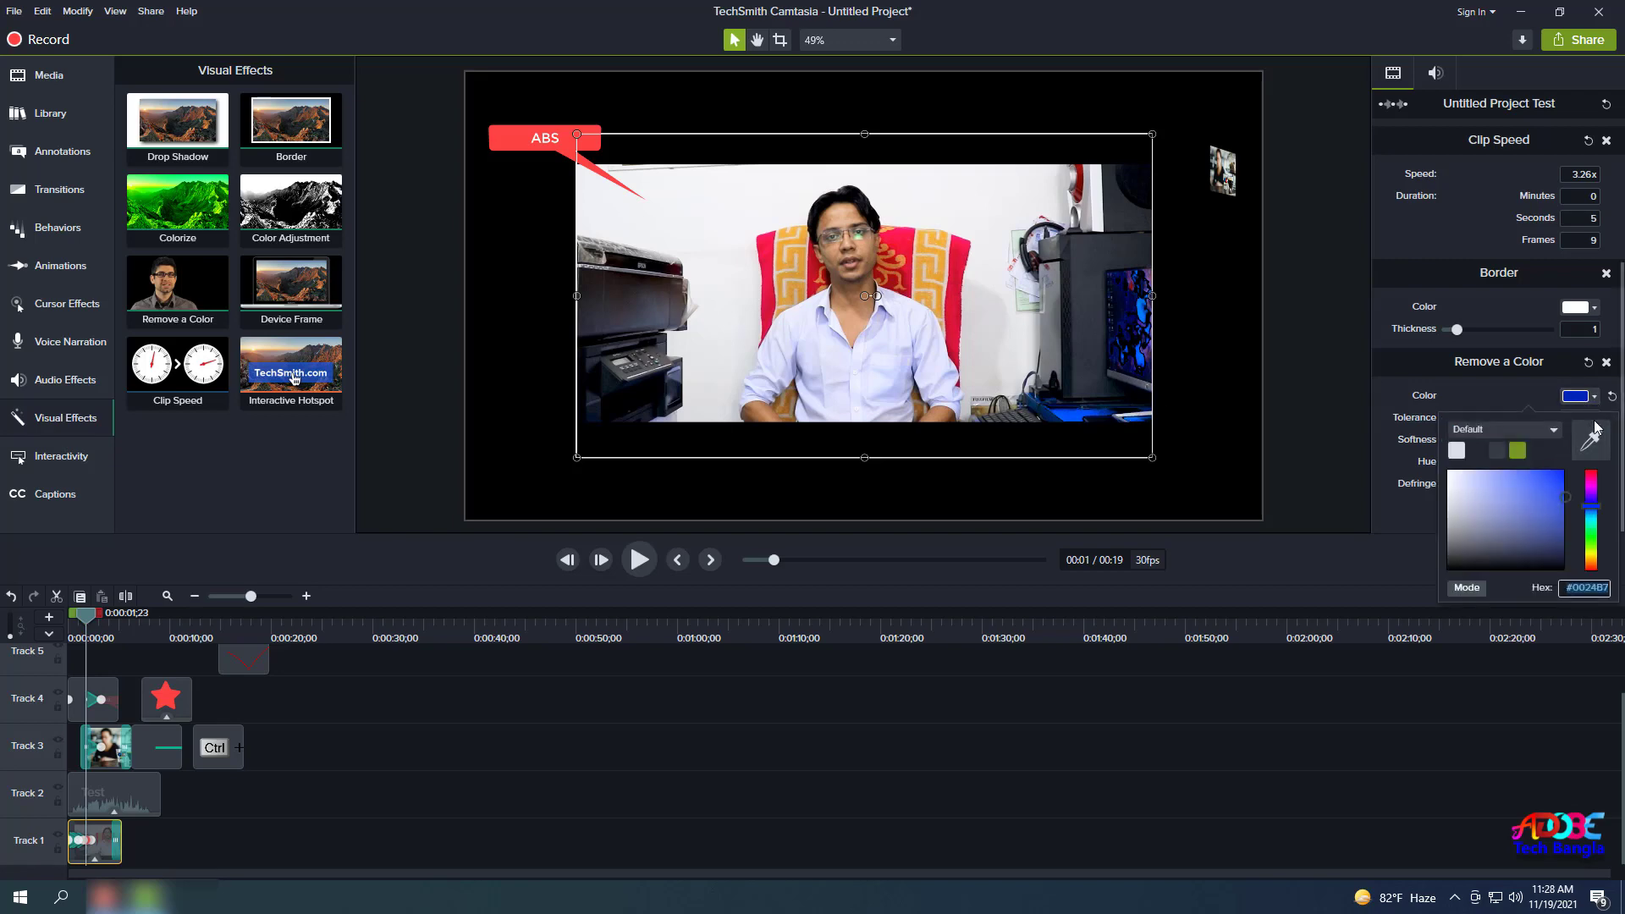
pyautogui.click(1592, 433)
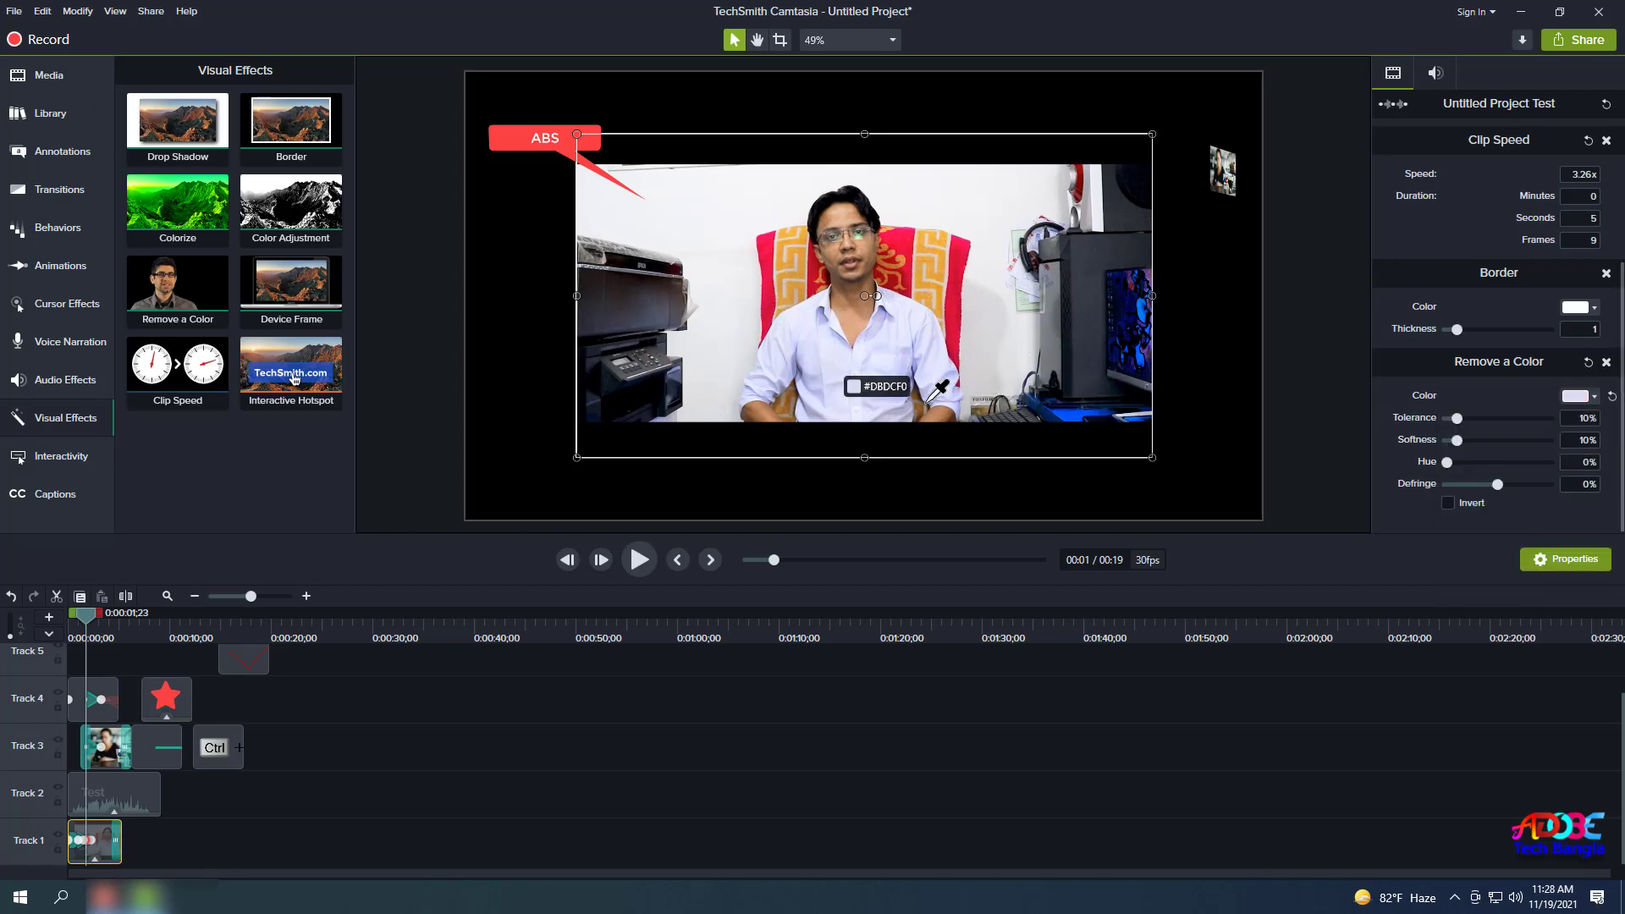
pyautogui.click(933, 391)
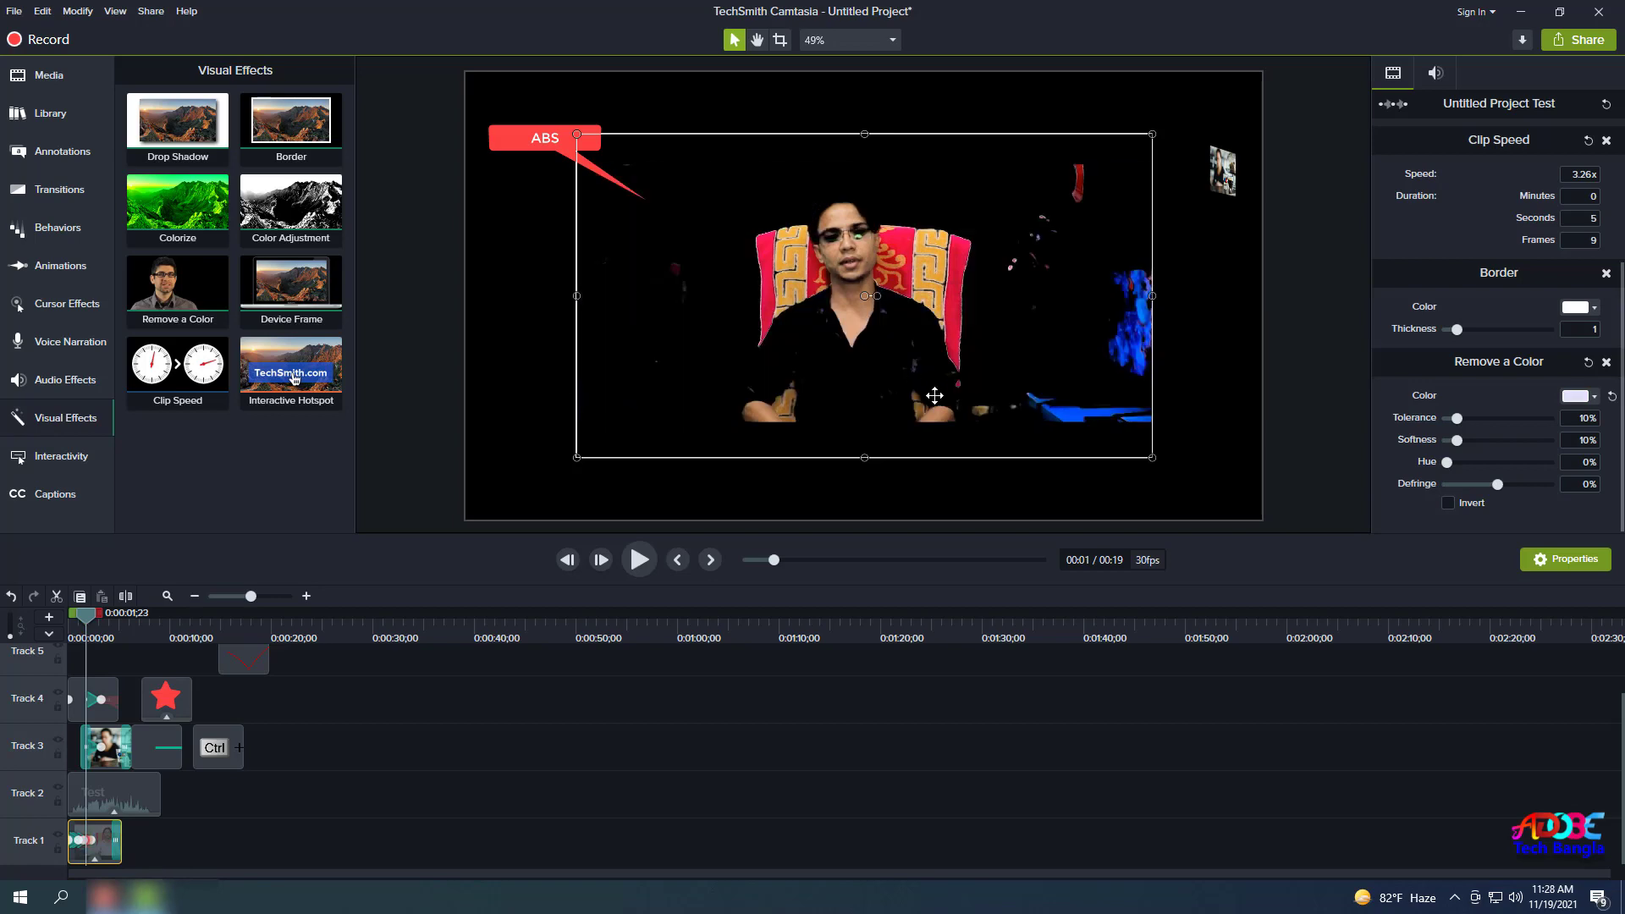
pyautogui.hotkey('ctrl', 'z')
pyautogui.hotkey('ctrl', 'z')
pyautogui.hotkey('ctrl', 'z')
pyautogui.hotkey('ctrl', 'z')
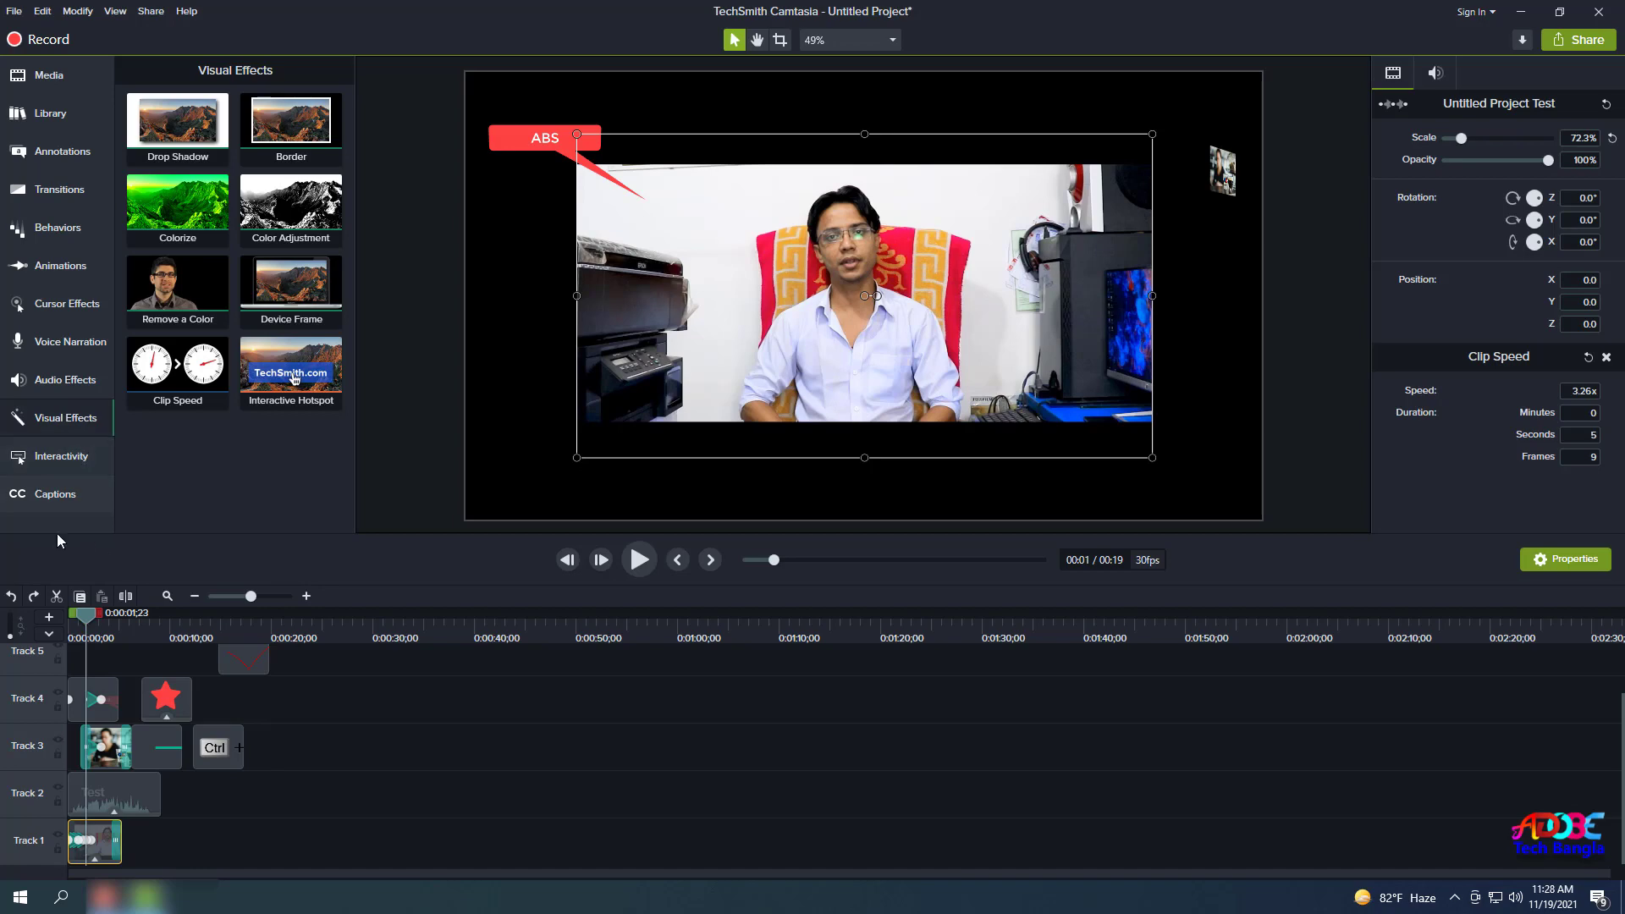
# Move the Track 3 video and sketch motion clips to the timeline start, and the Ctrl keystroke clip onto Track 5.
pyautogui.click(239, 834)
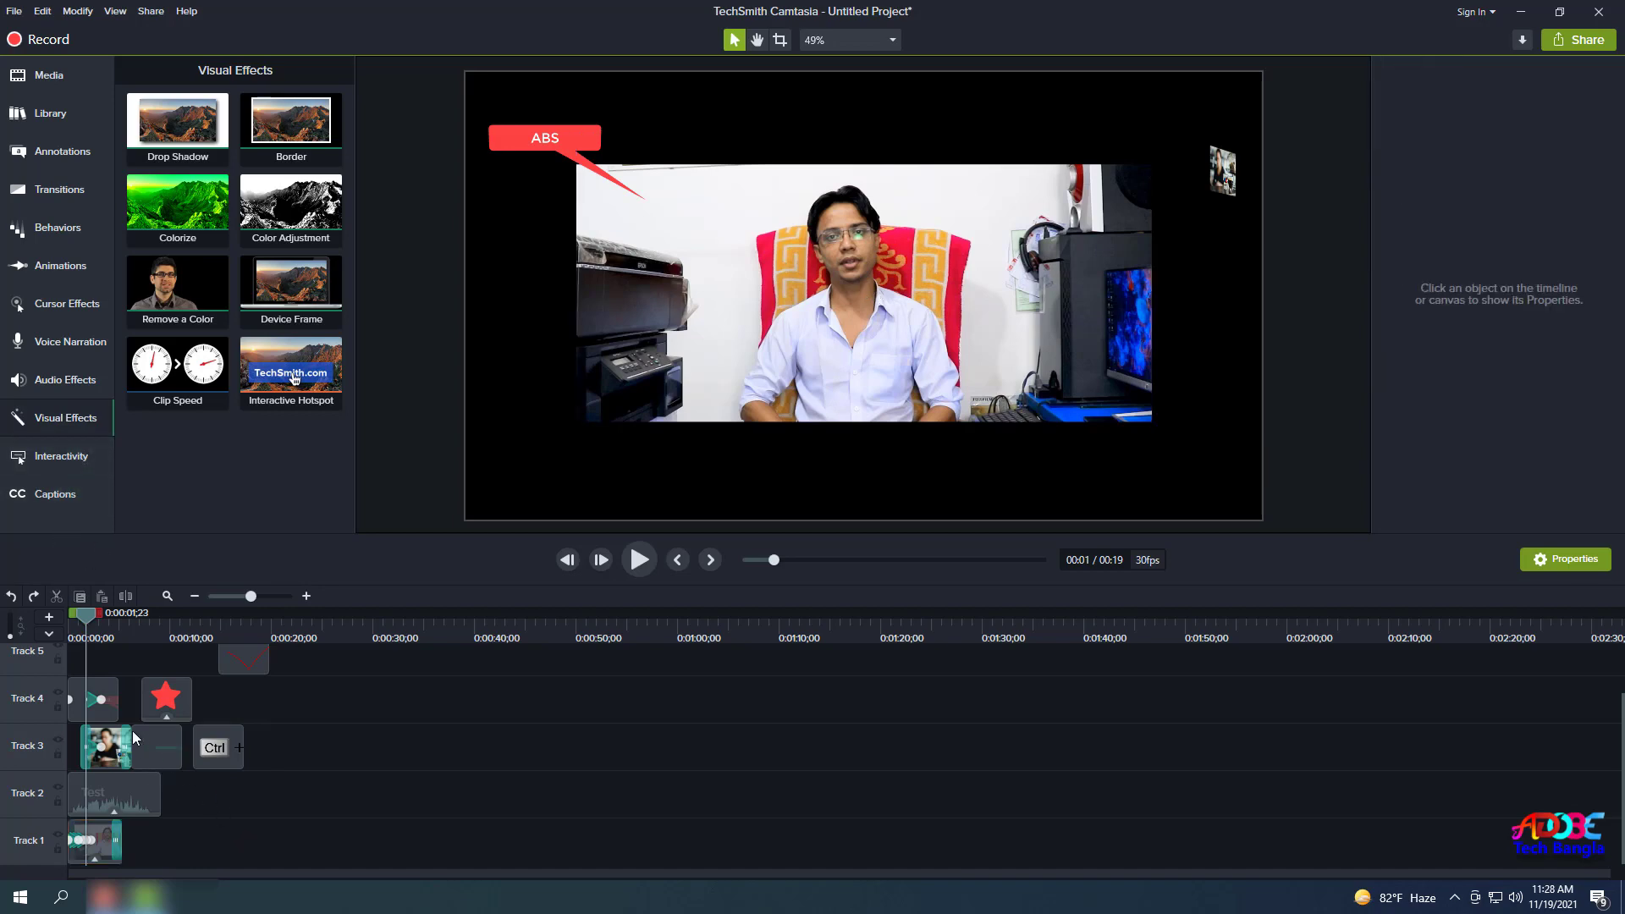
pyautogui.click(80, 645)
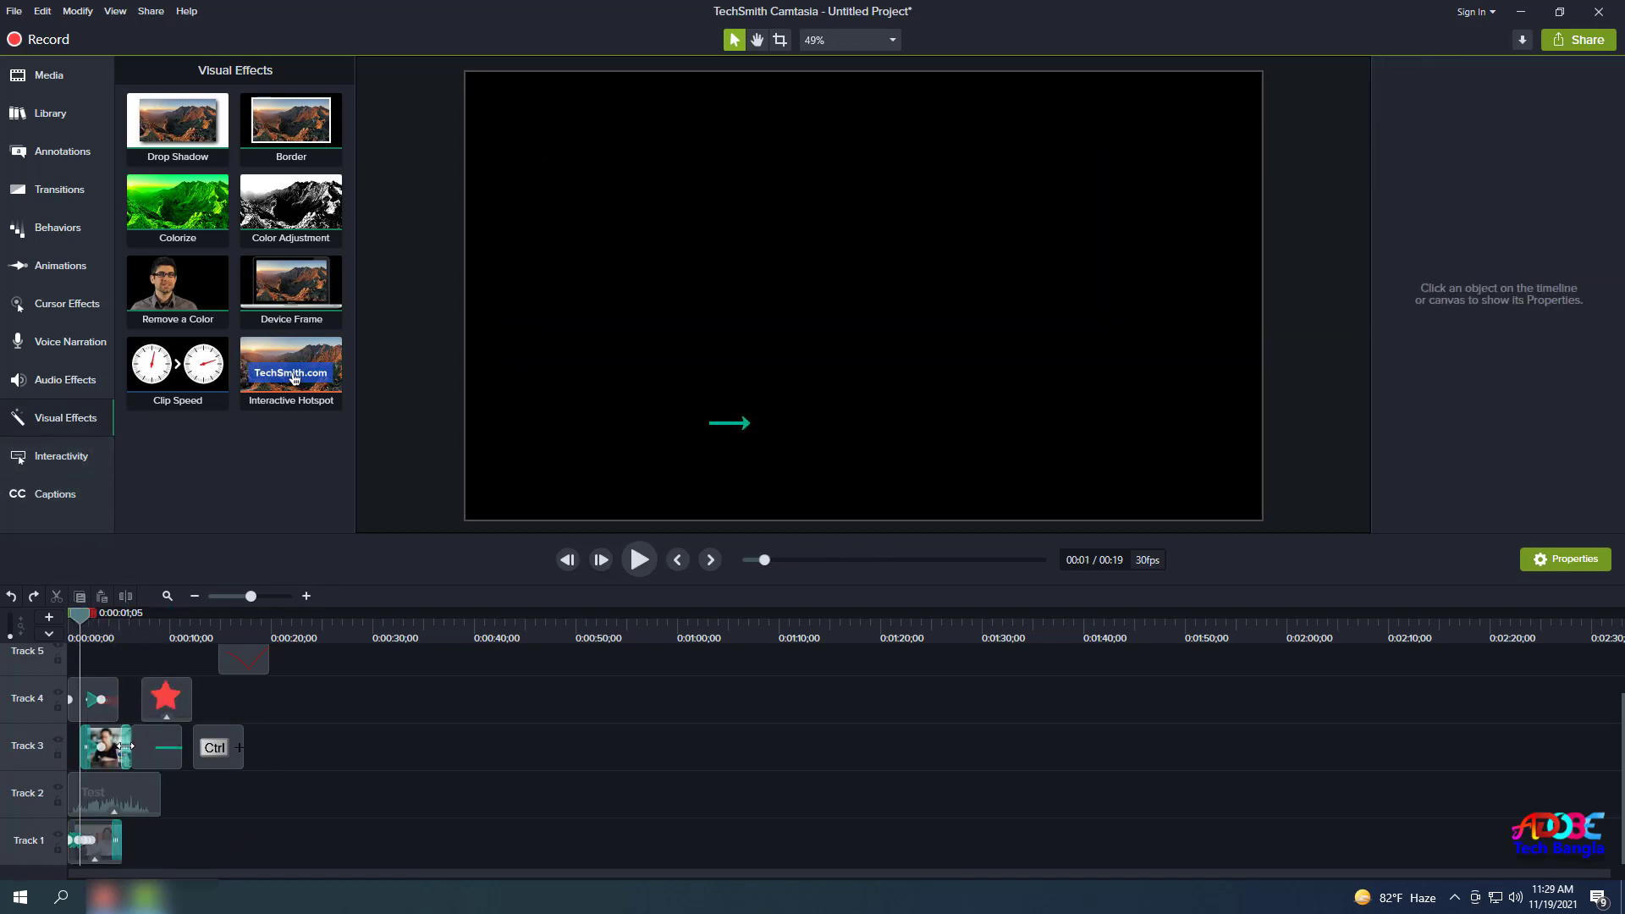
pyautogui.moveTo(108, 740); pyautogui.dragTo(136, 690)
pyautogui.moveTo(234, 656); pyautogui.dragTo(87, 656)
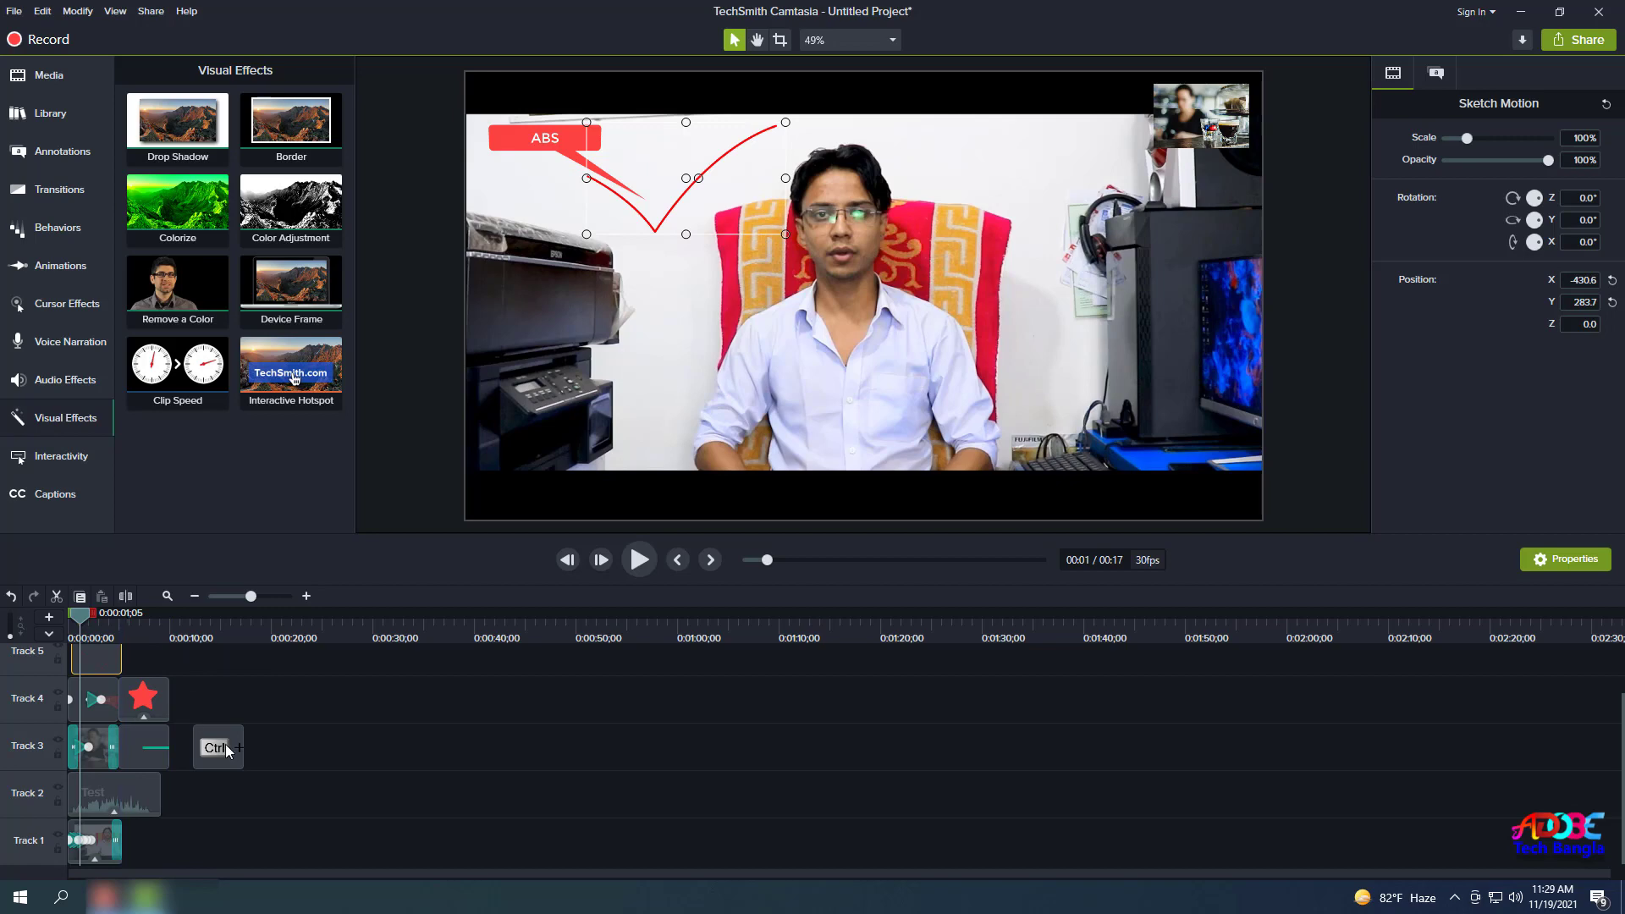
pyautogui.moveTo(229, 751); pyautogui.dragTo(142, 719)
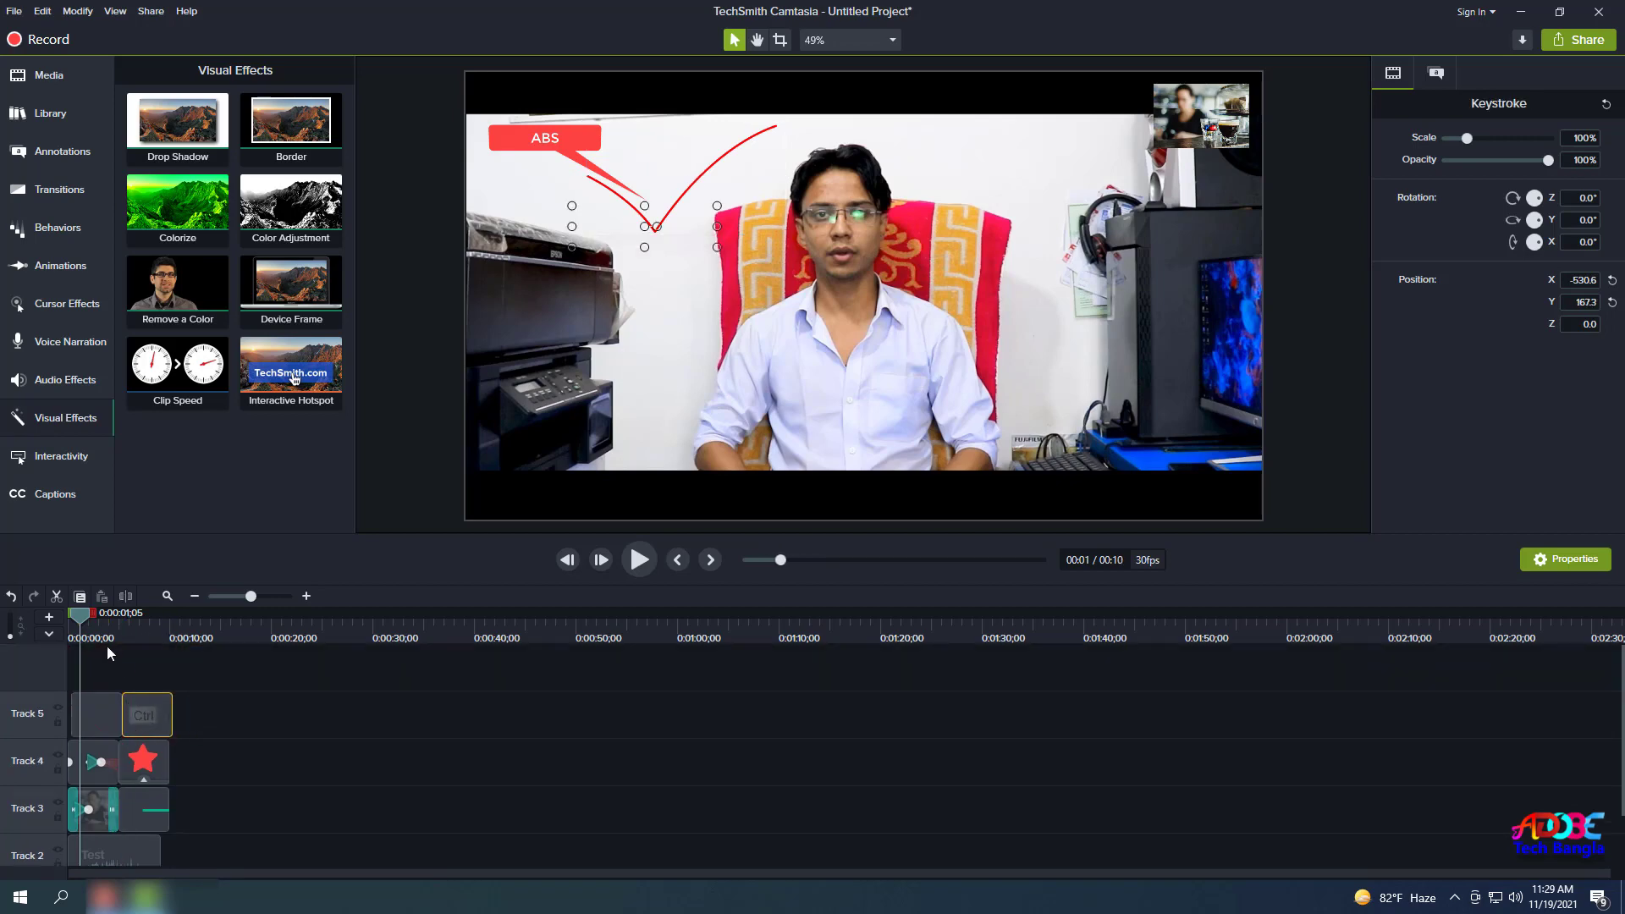
# Preview the 10-second sequence from the start, then select the sketch motion and Ctrl keystroke clips.
pyautogui.moveTo(77, 618); pyautogui.dragTo(69, 618)
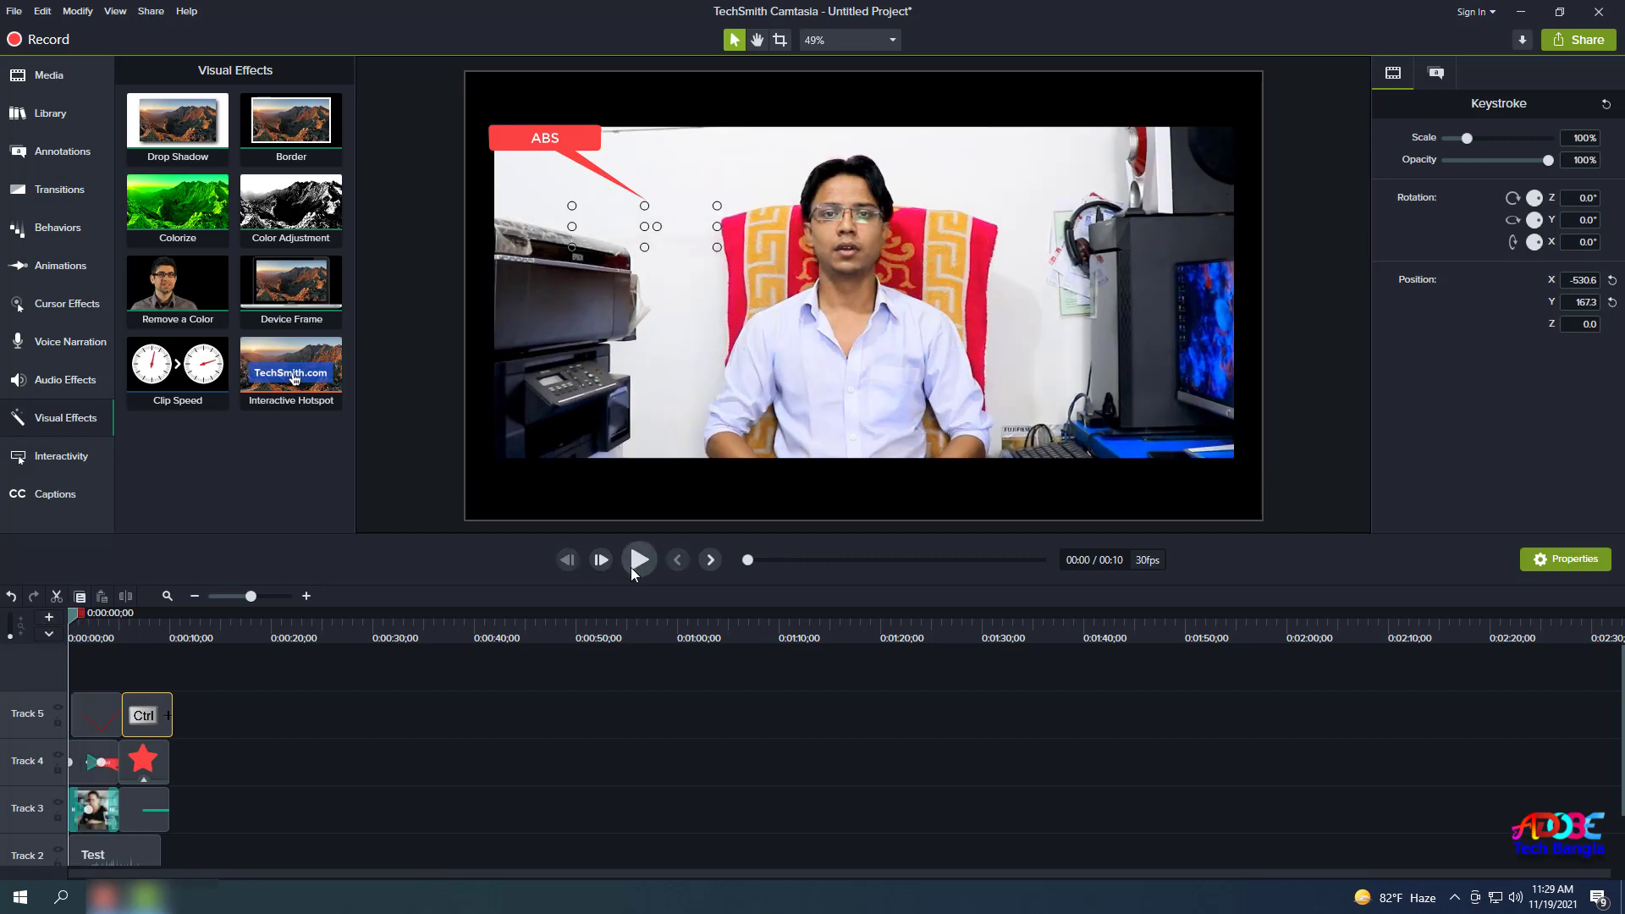
pyautogui.click(632, 567)
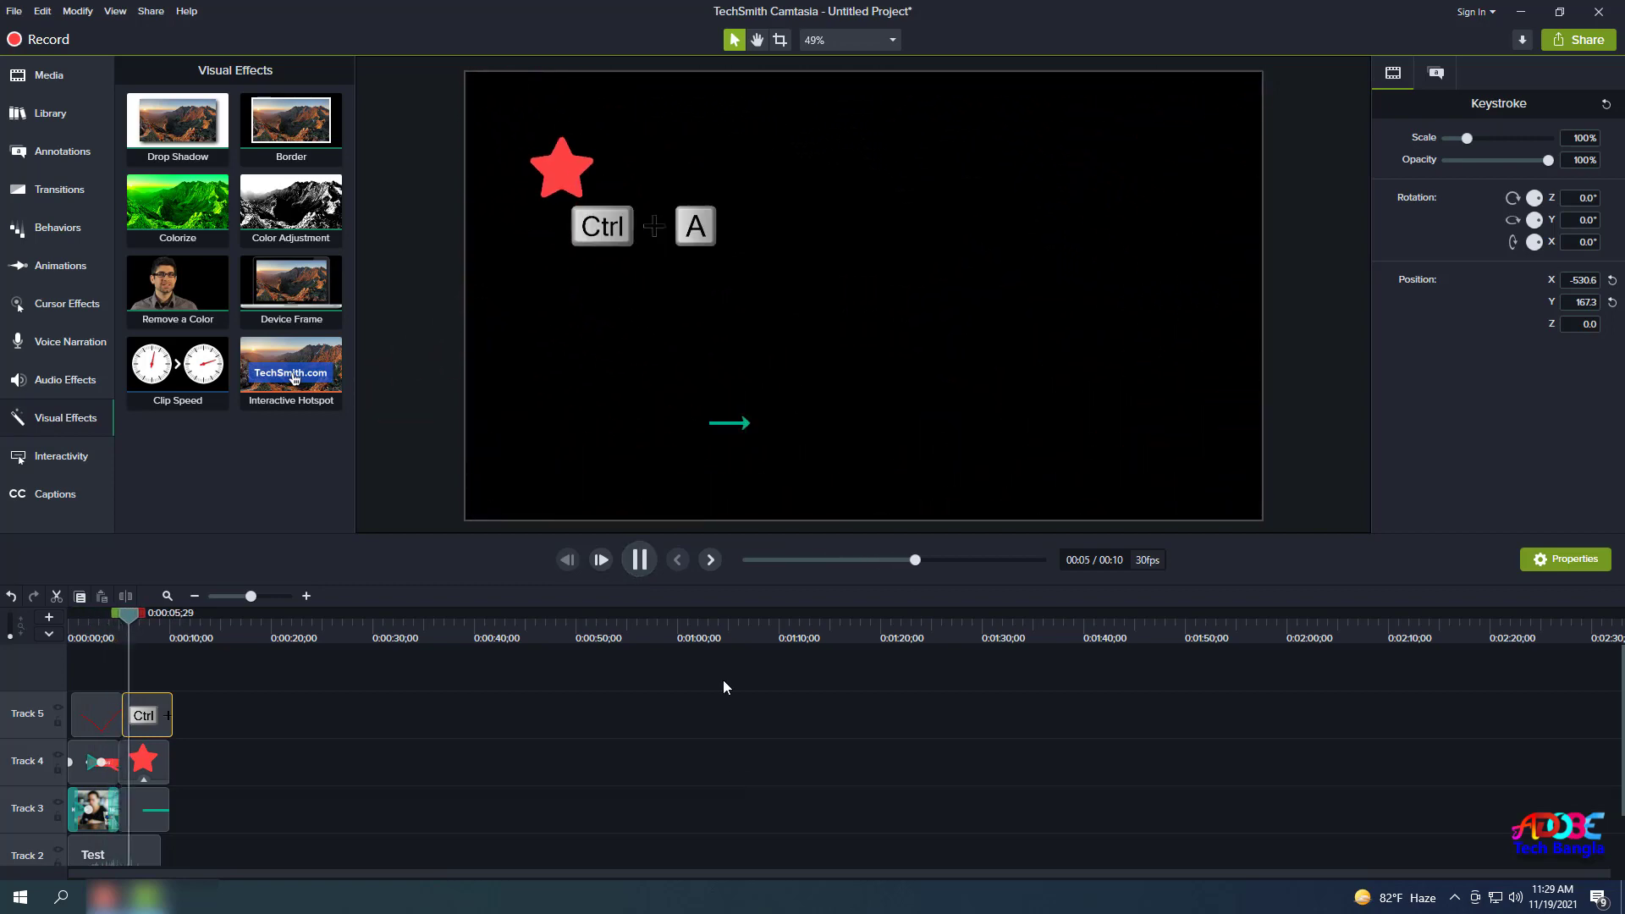
pyautogui.press('space')
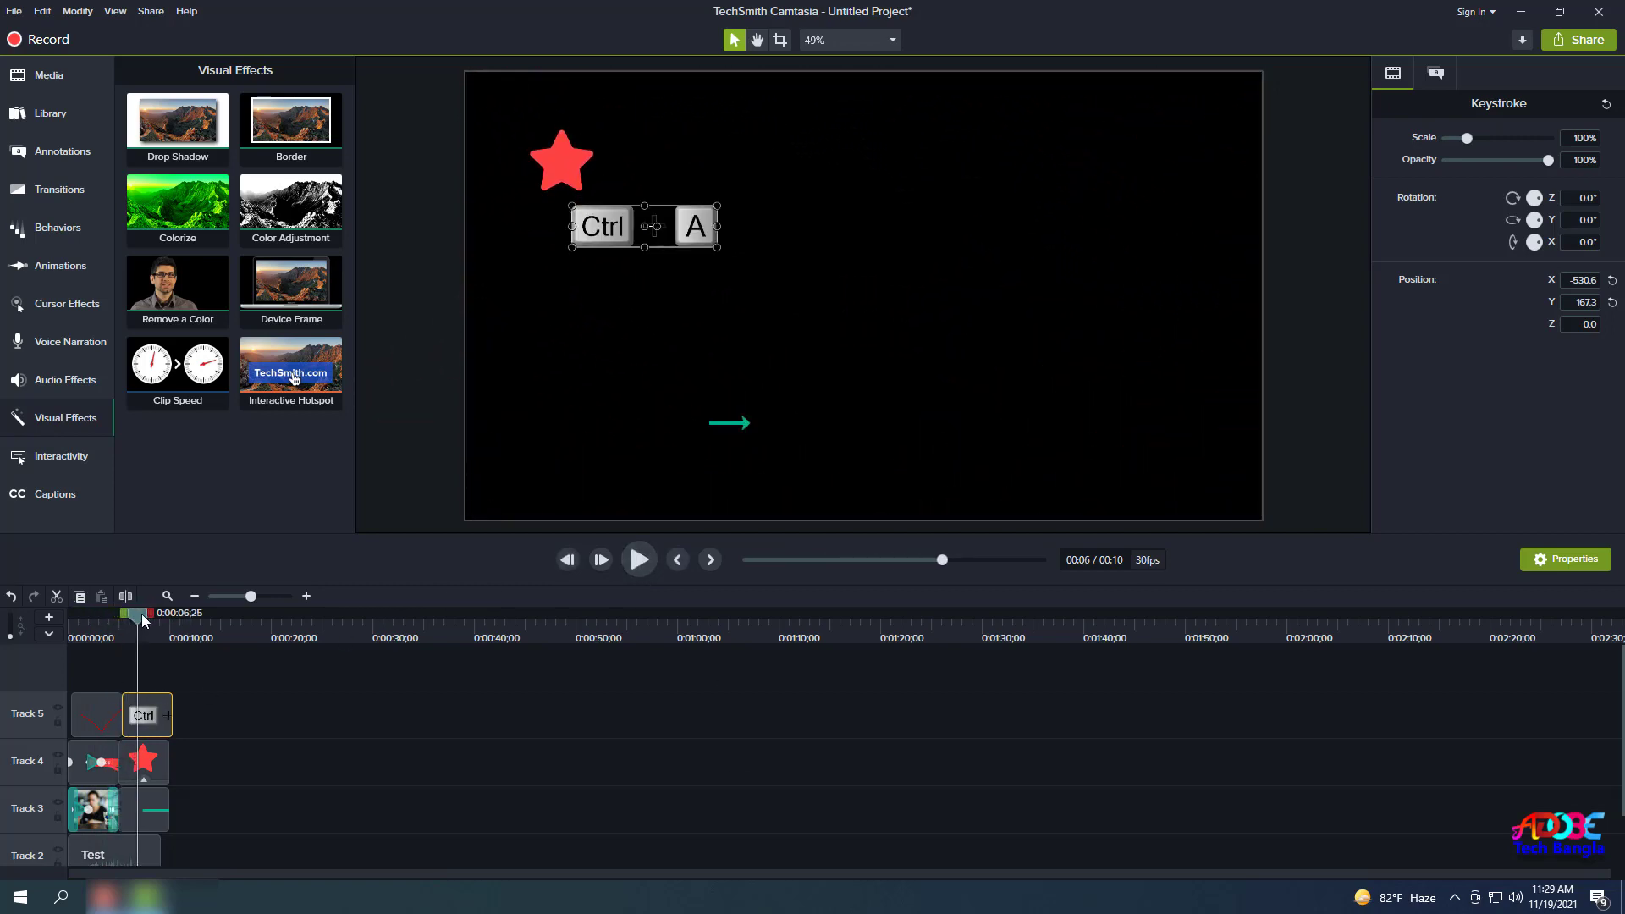
pyautogui.click(76, 643)
pyautogui.click(94, 719)
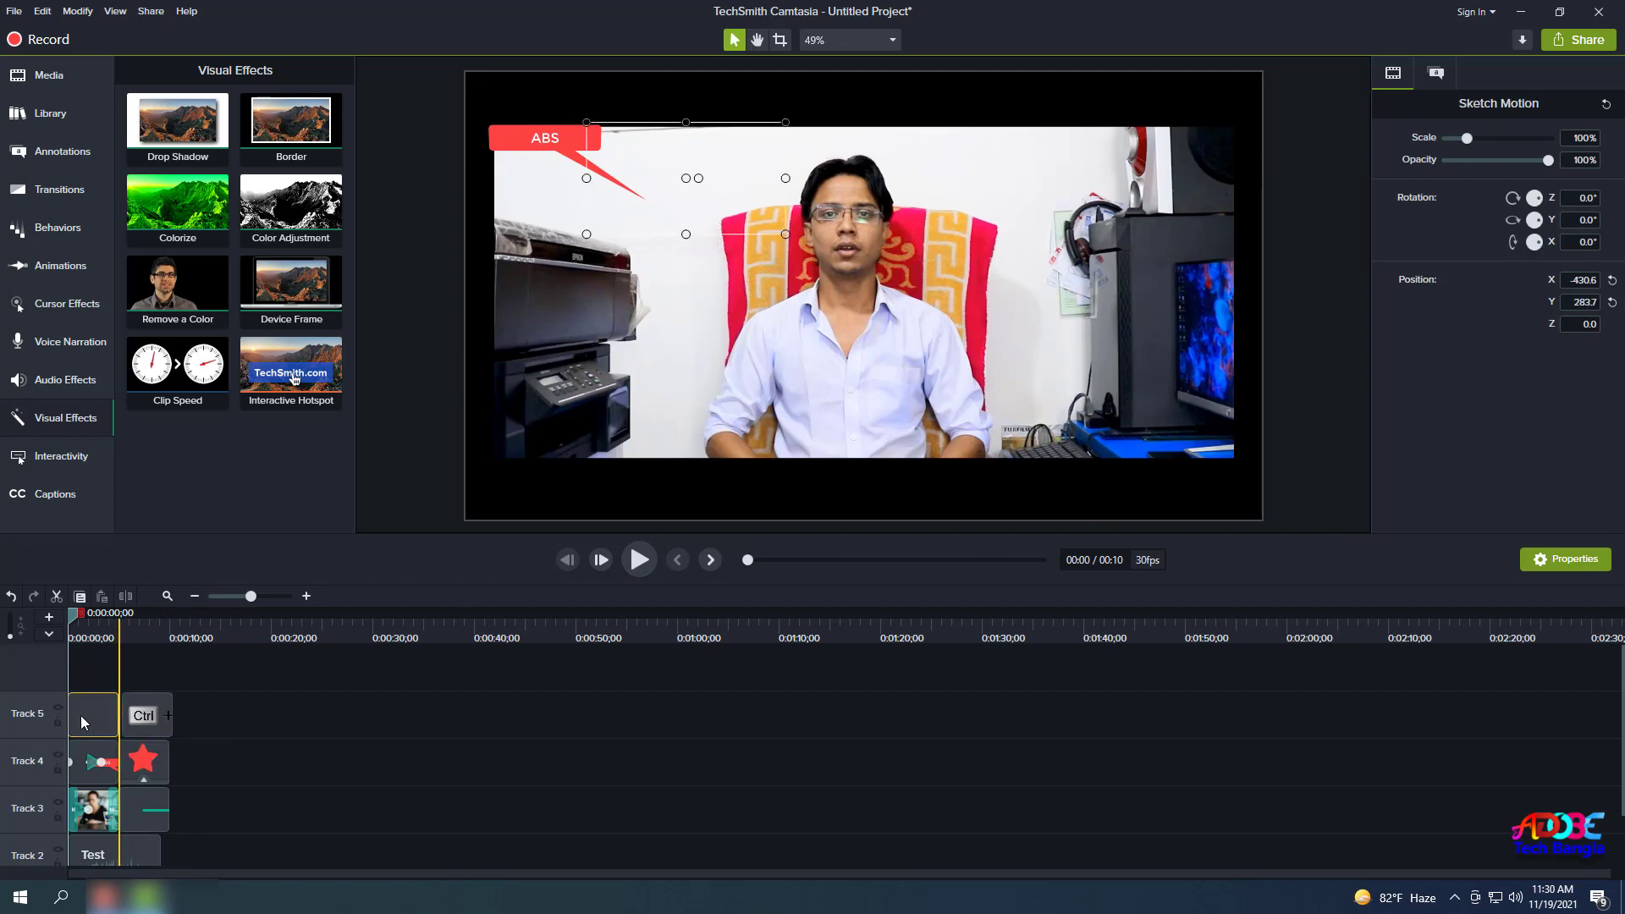
pyautogui.click(147, 717)
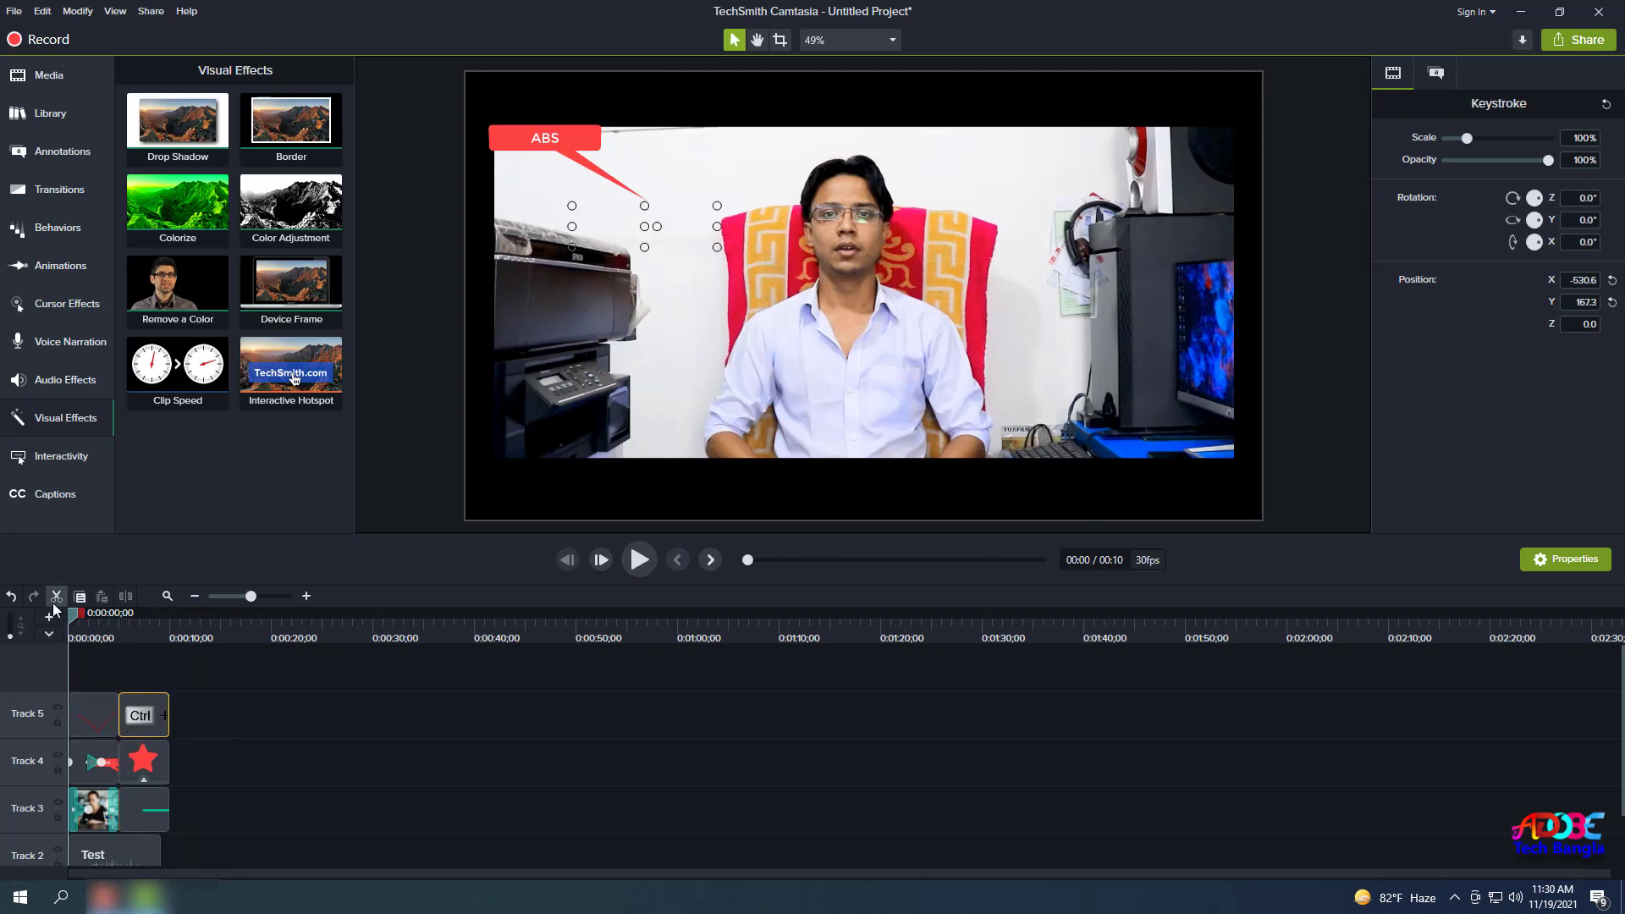
# Share as a local file, dismiss the activation warning, and choose the MP4 only (up to 1080p) preset.
pyautogui.click(1576, 46)
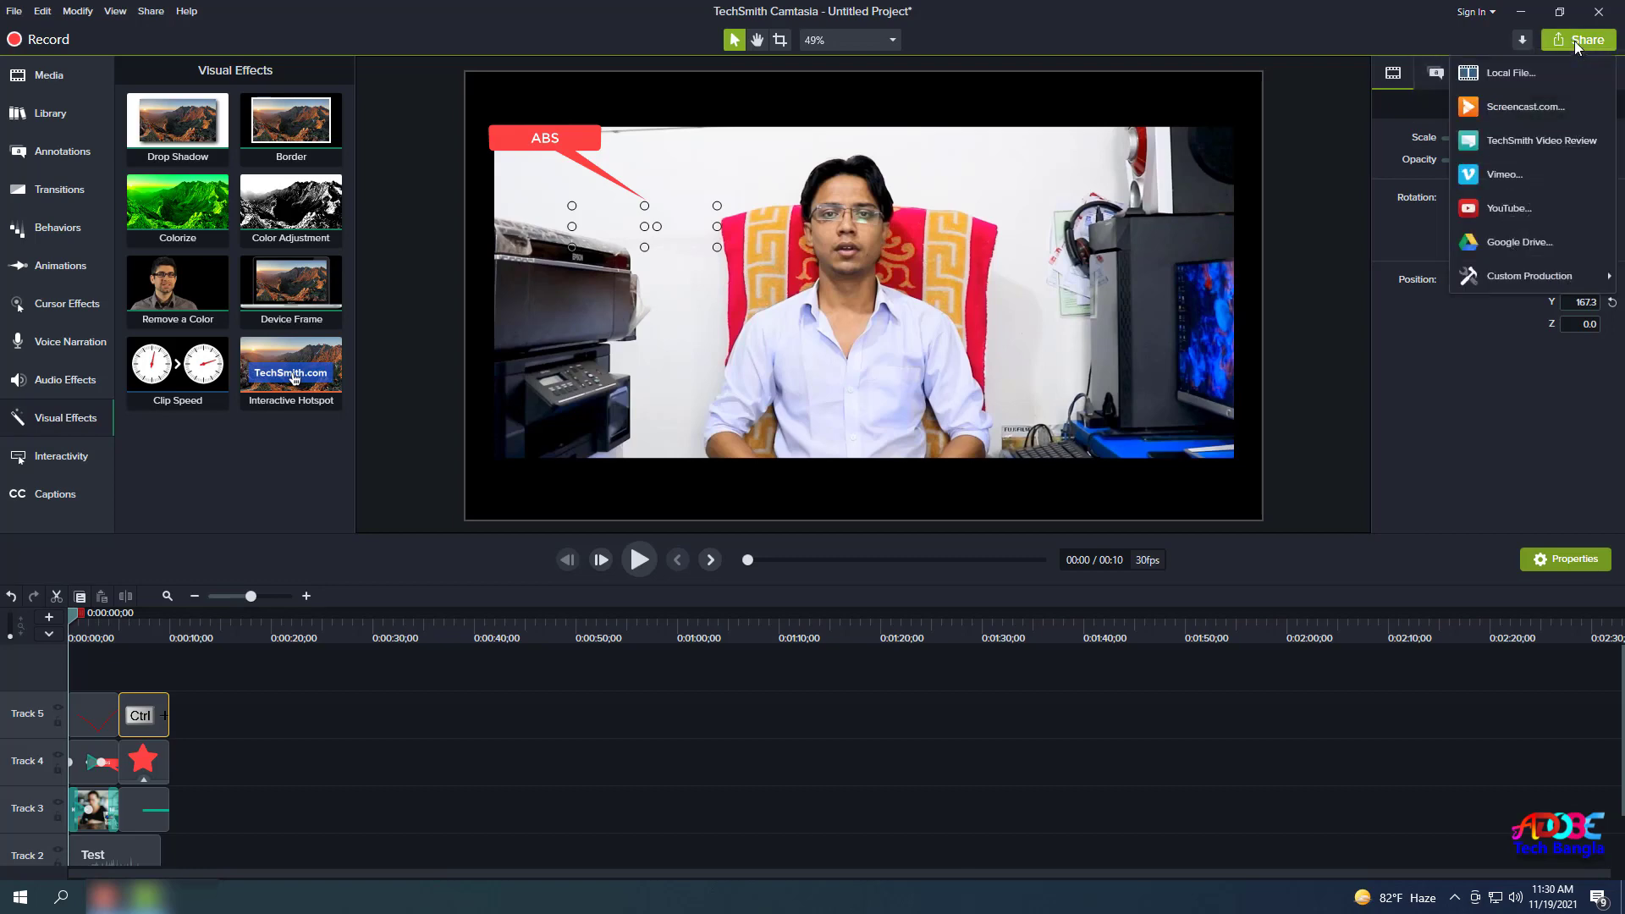
pyautogui.click(1512, 76)
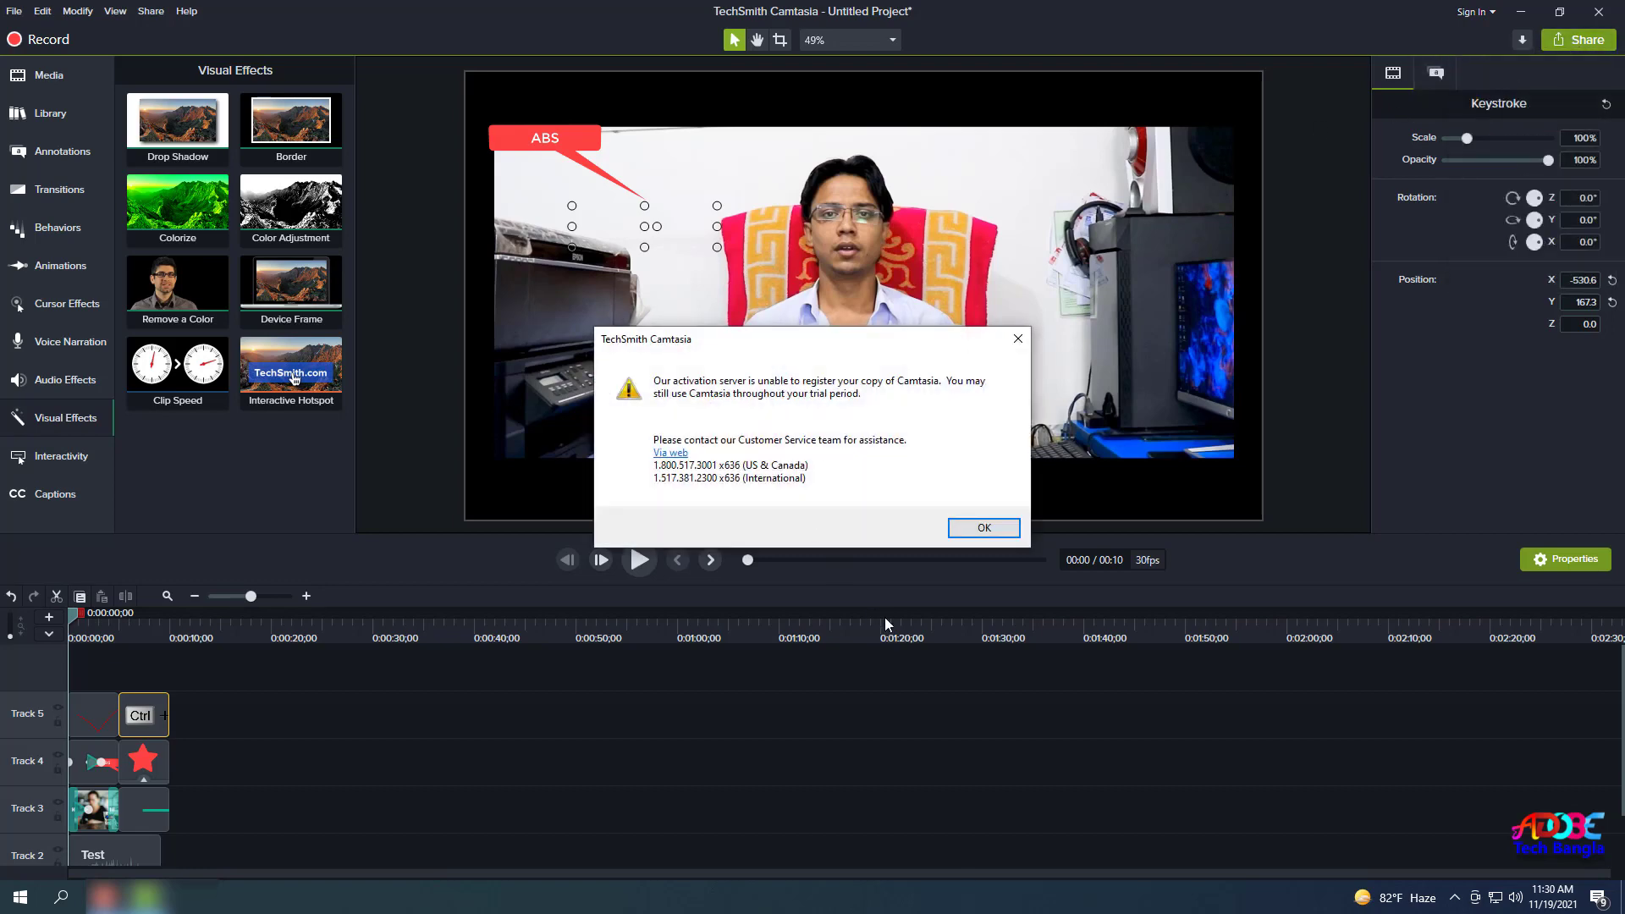
pyautogui.click(985, 528)
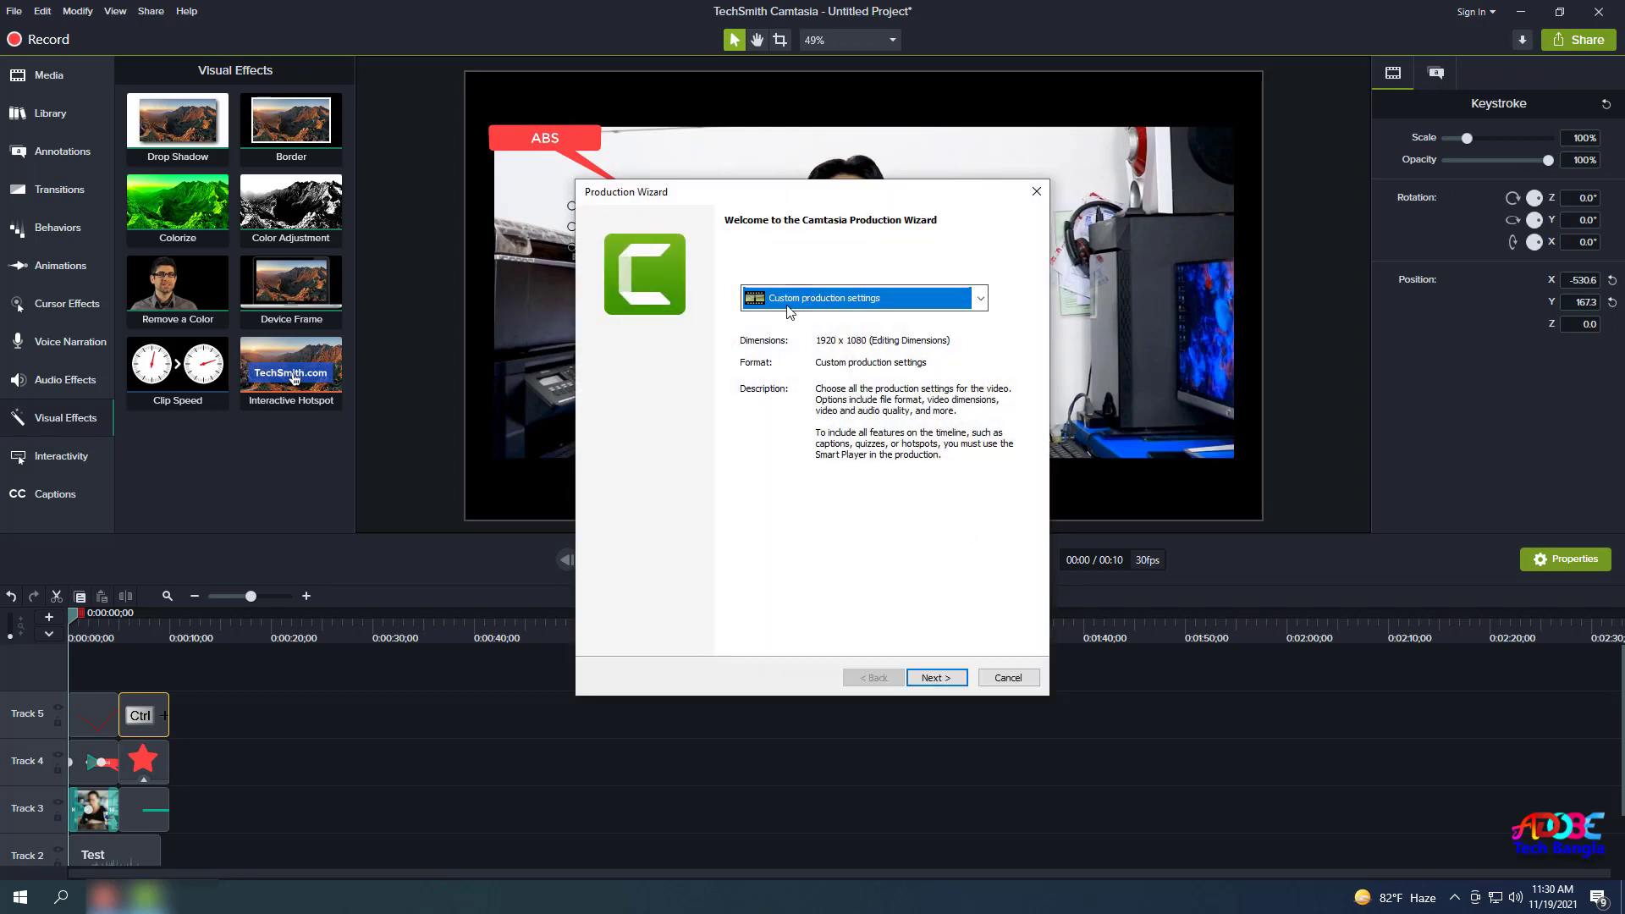
pyautogui.click(872, 308)
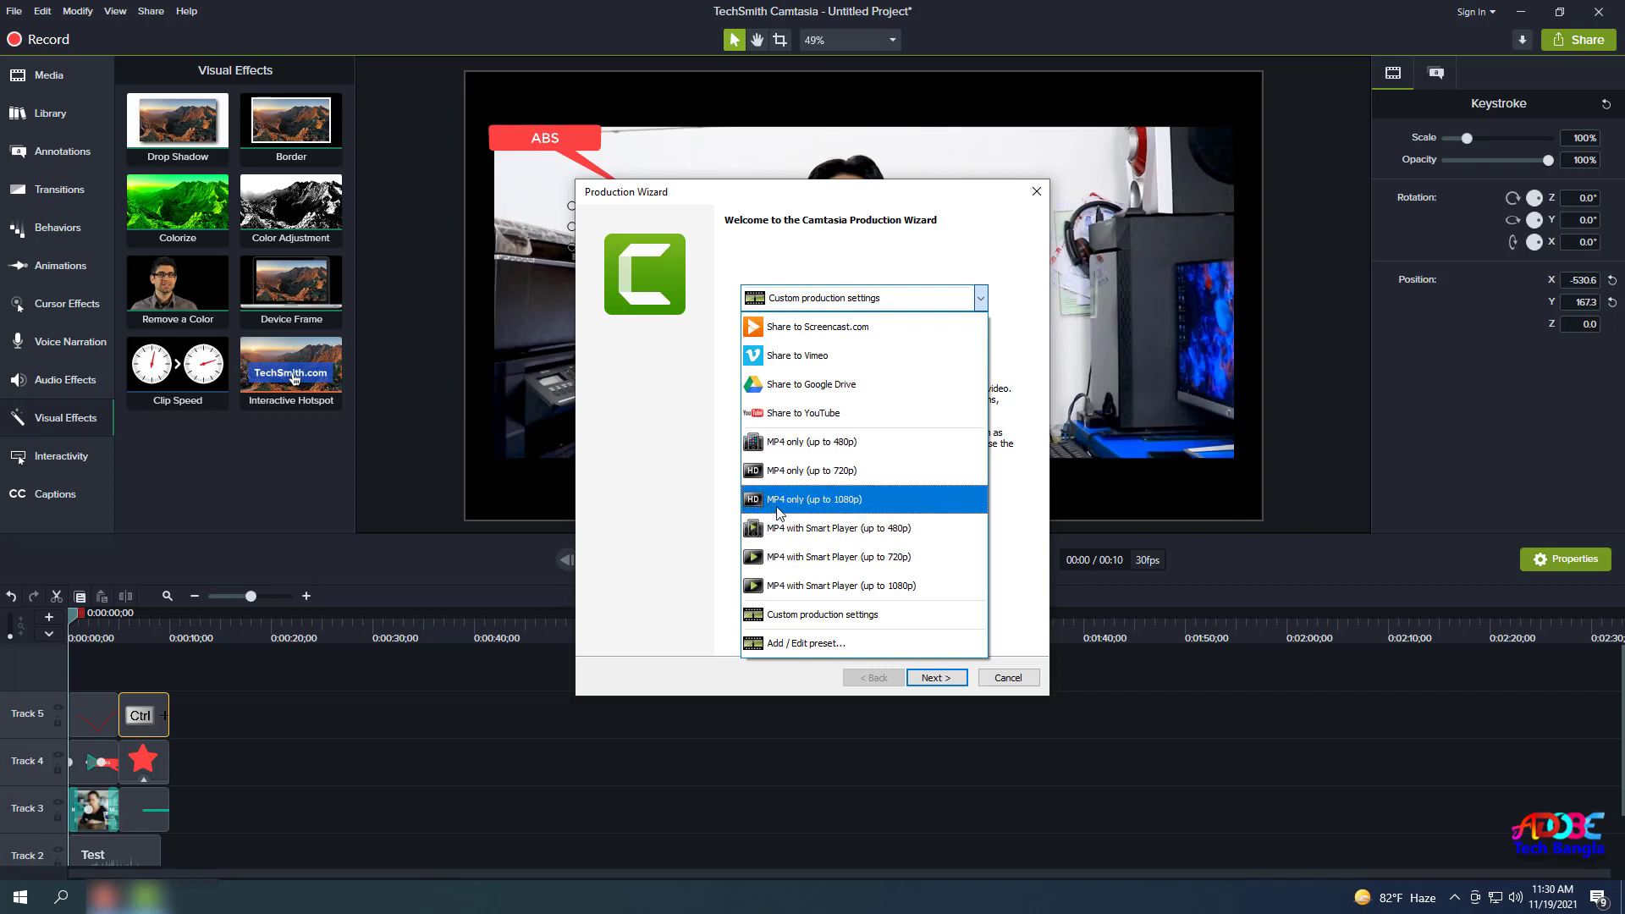
pyautogui.click(872, 500)
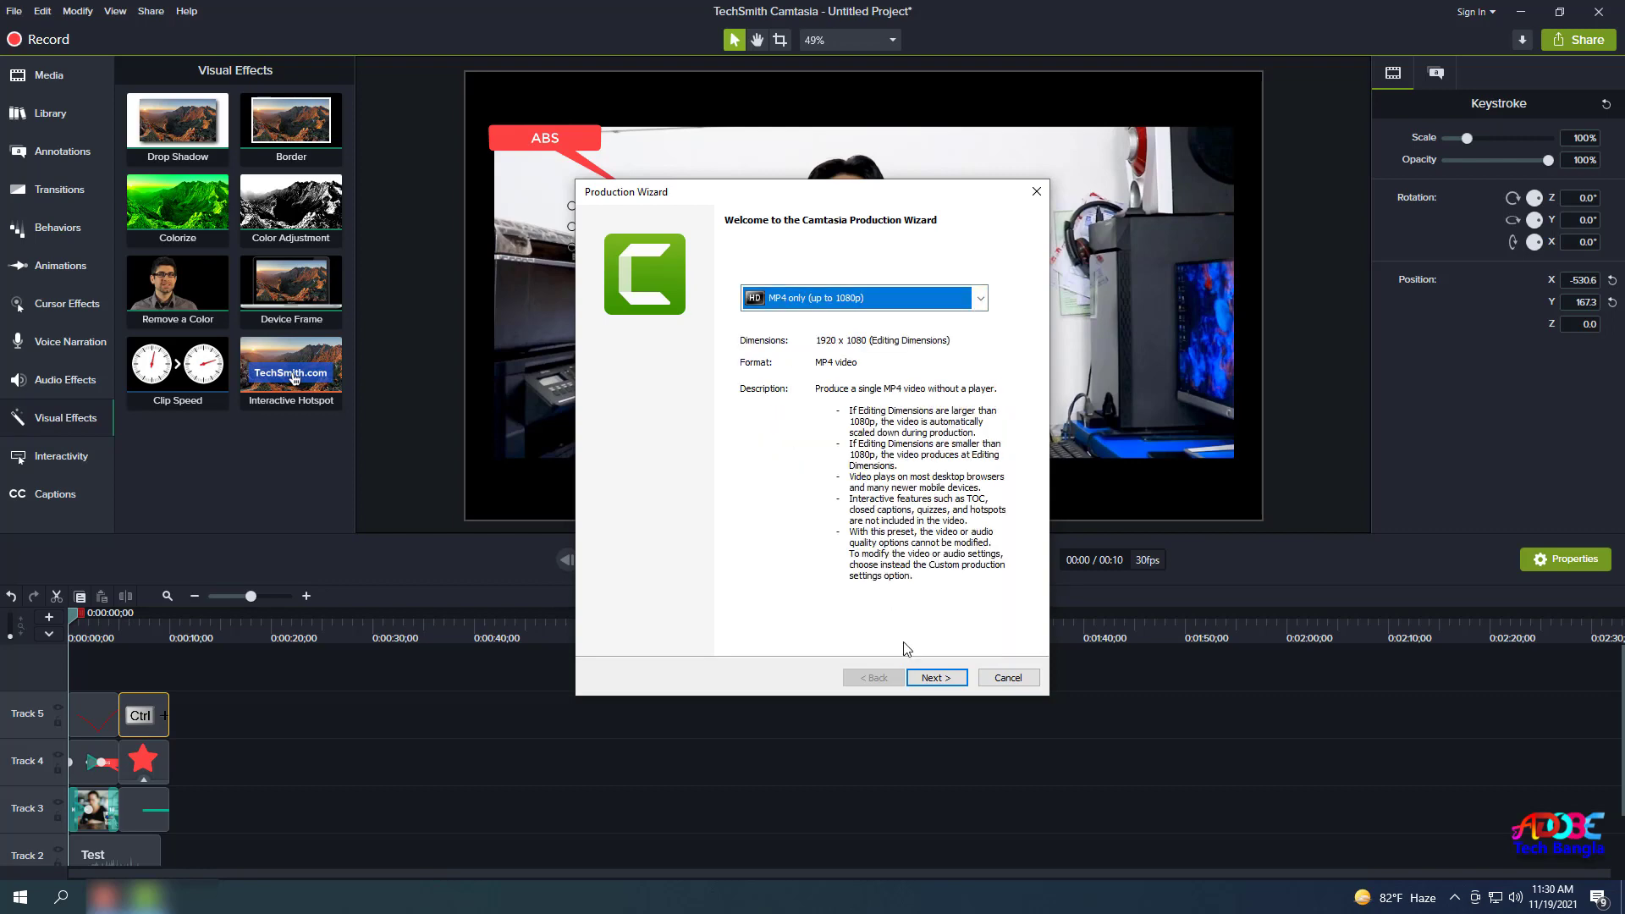
pyautogui.click(936, 678)
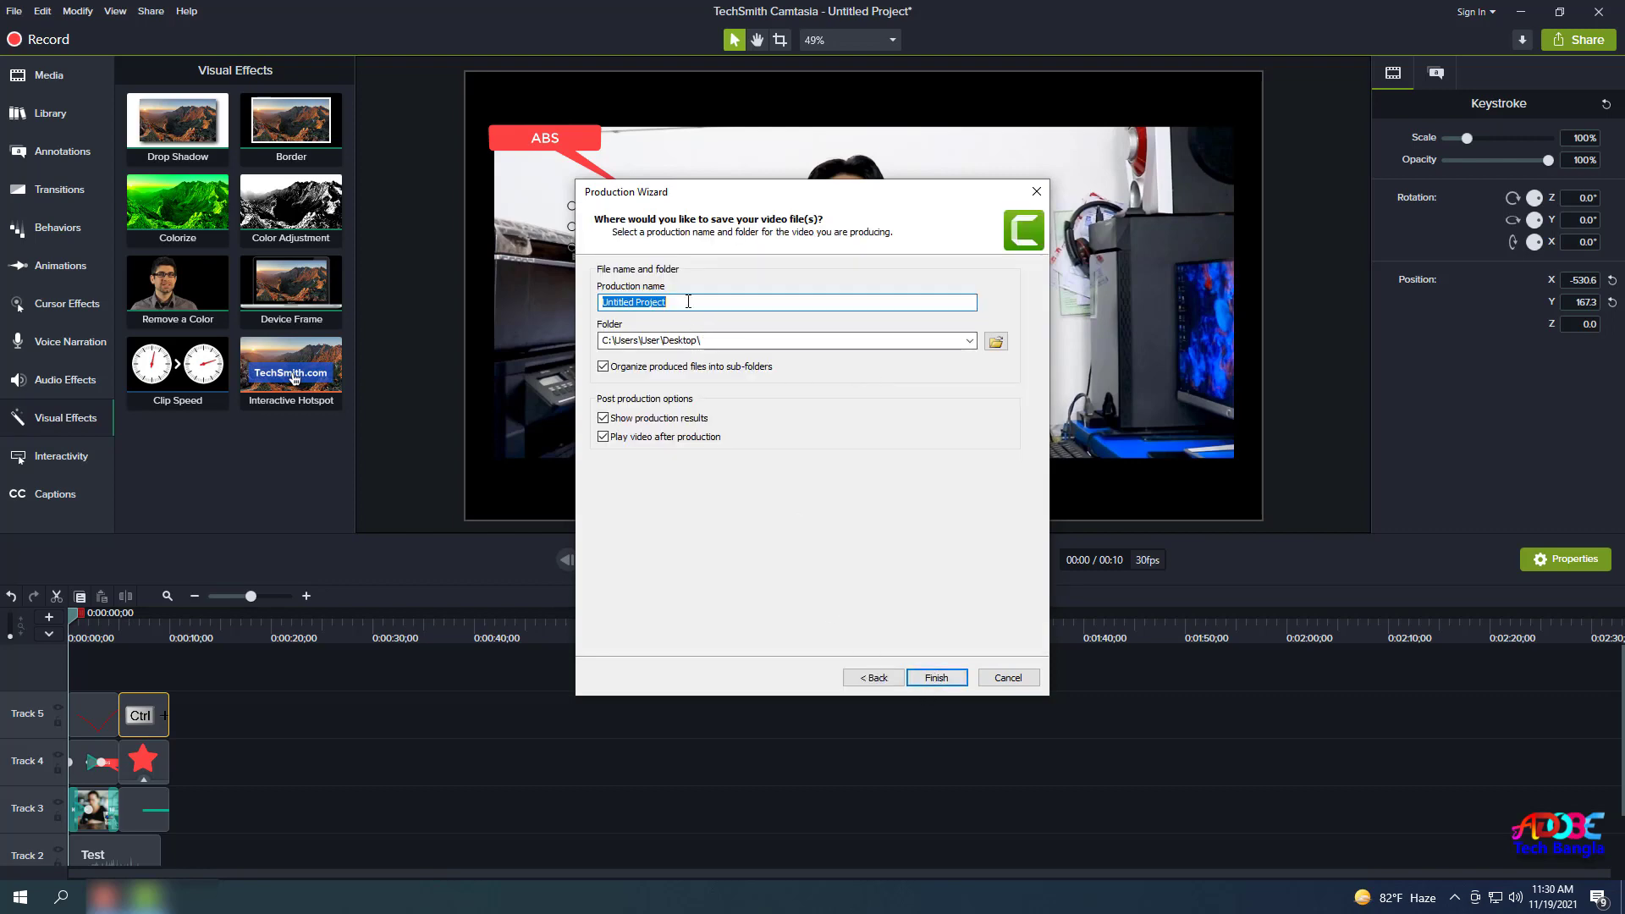
# Save the production to the Desktop under a new .mp4 file name and start rendering.
pyautogui.moveTo(682, 301); pyautogui.dragTo(576, 303)
pyautogui.click(997, 341)
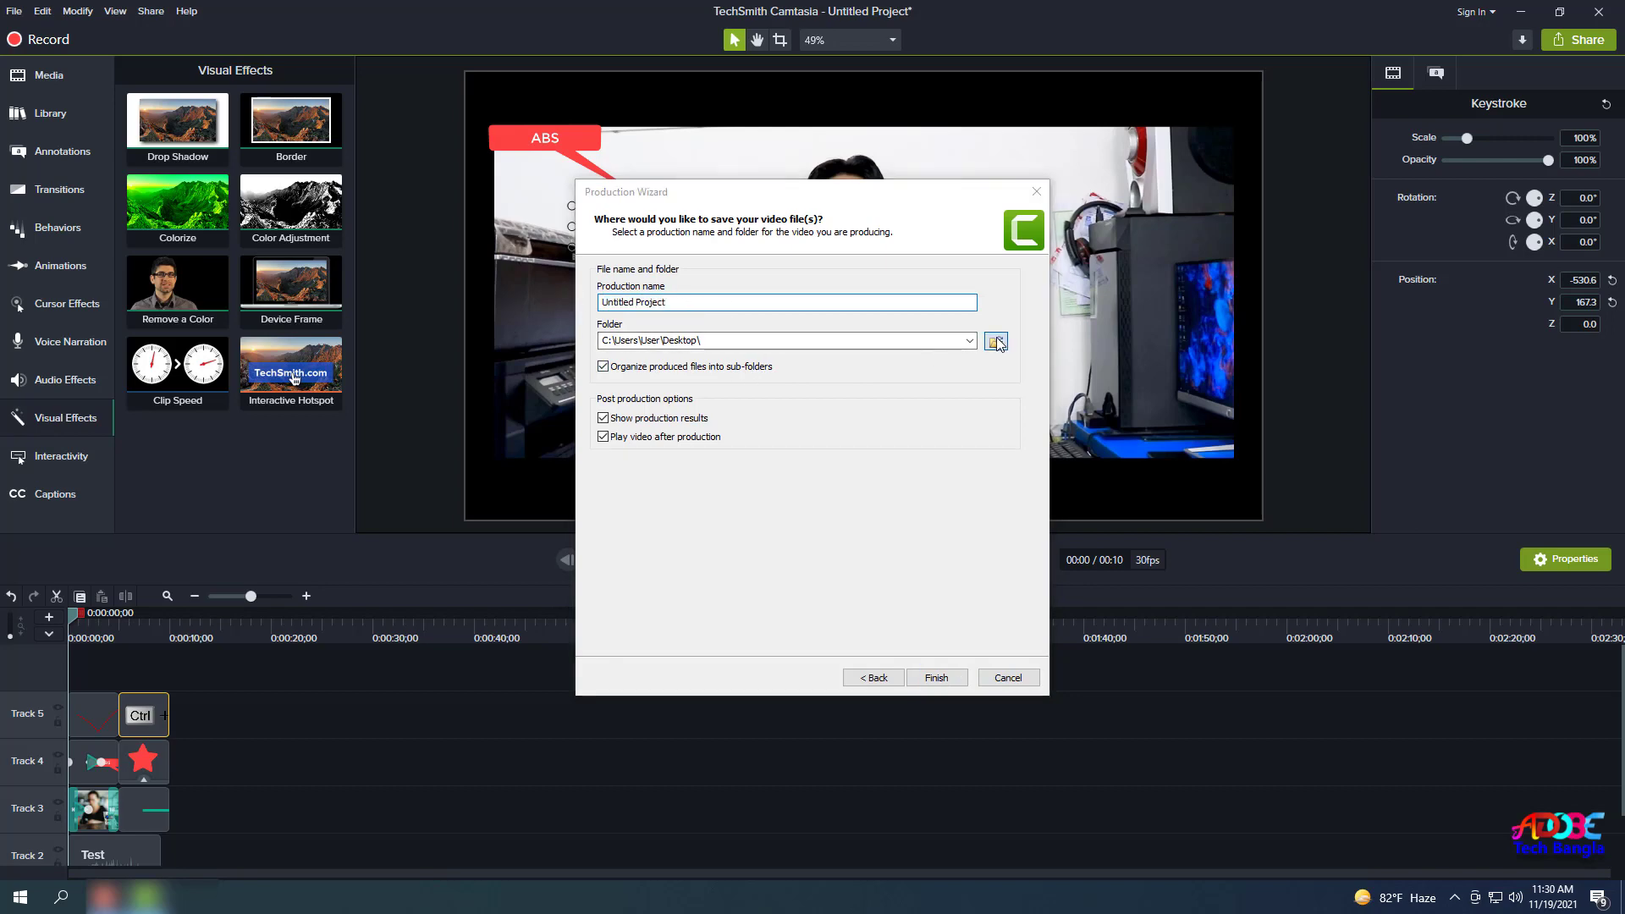
pyautogui.click(647, 391)
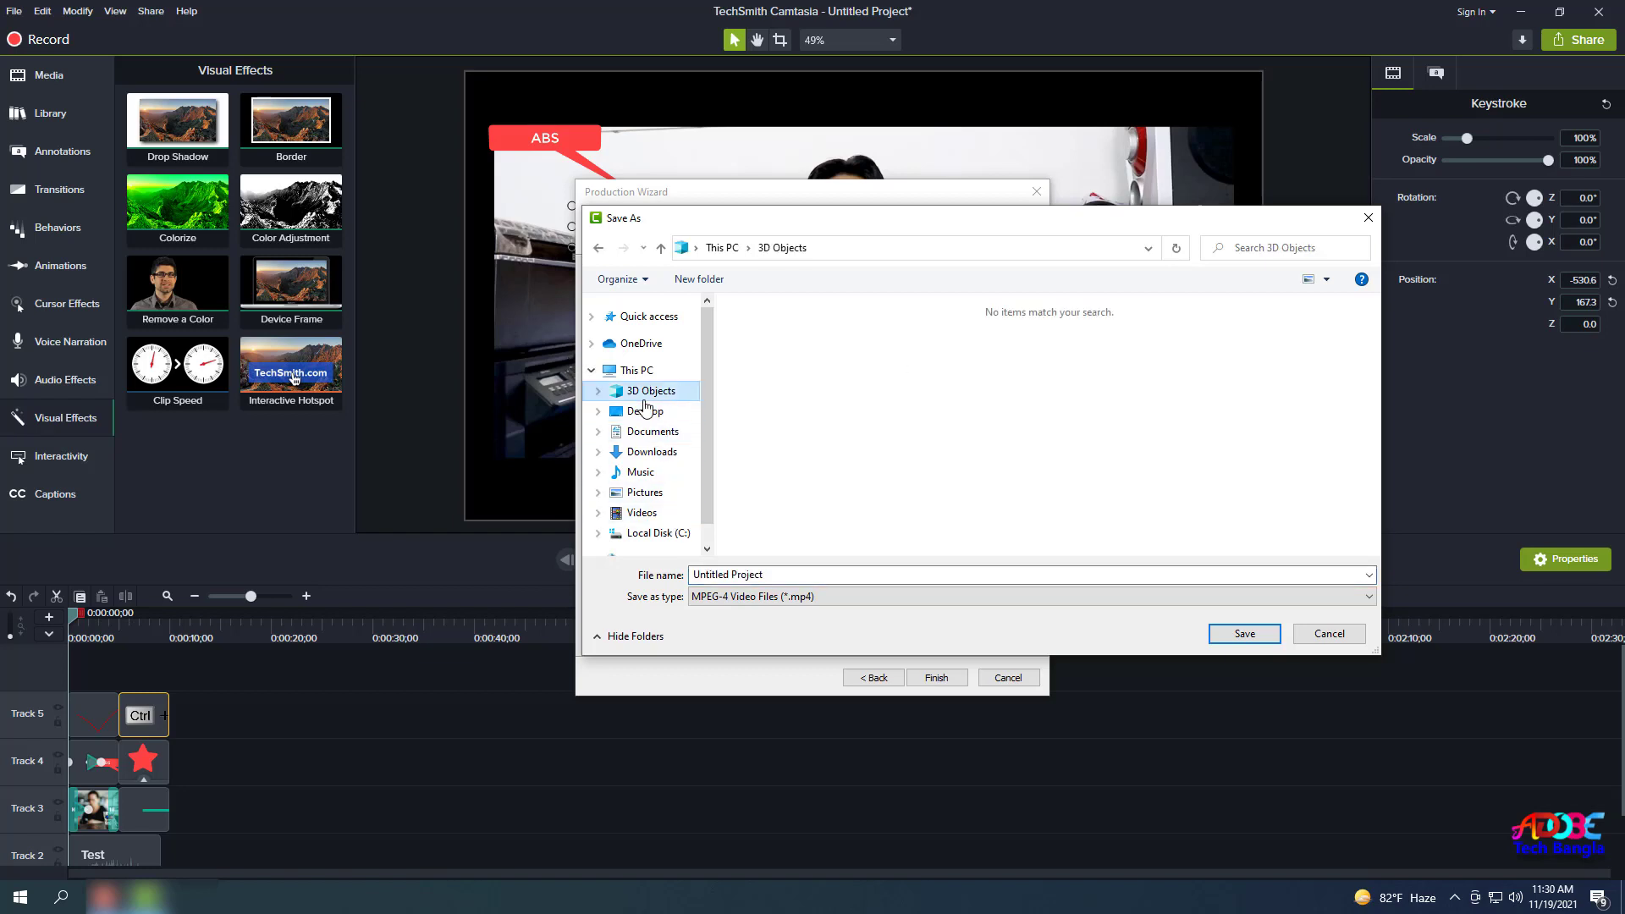
pyautogui.click(645, 411)
pyautogui.click(789, 594)
pyautogui.click(778, 574)
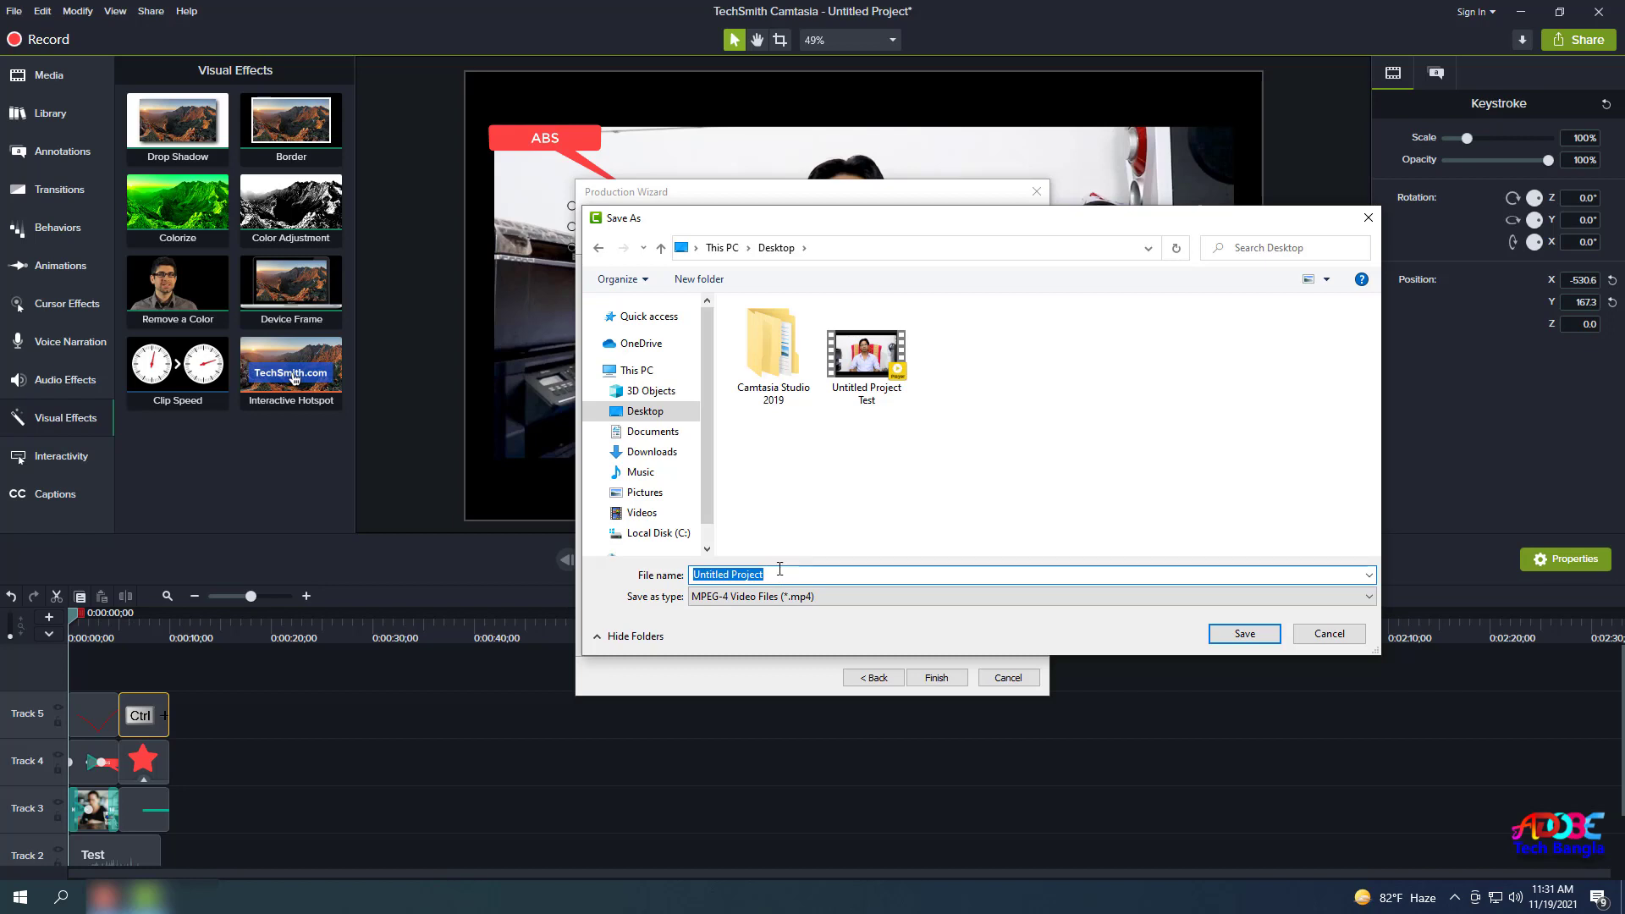
pyautogui.write('Rana Video')
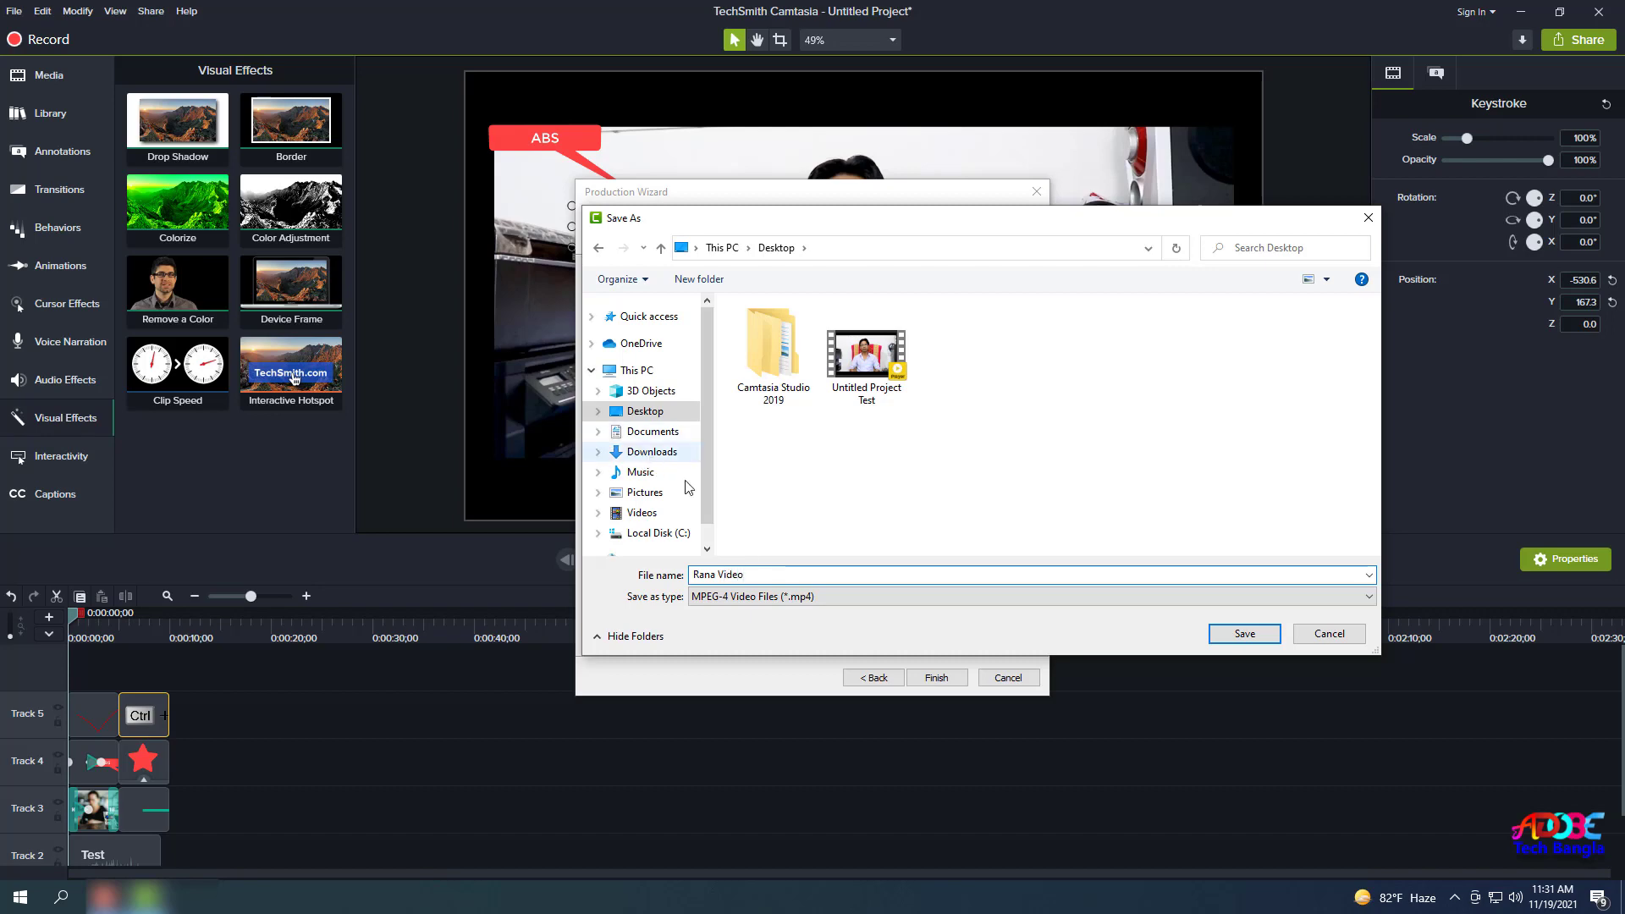
pyautogui.click(1243, 633)
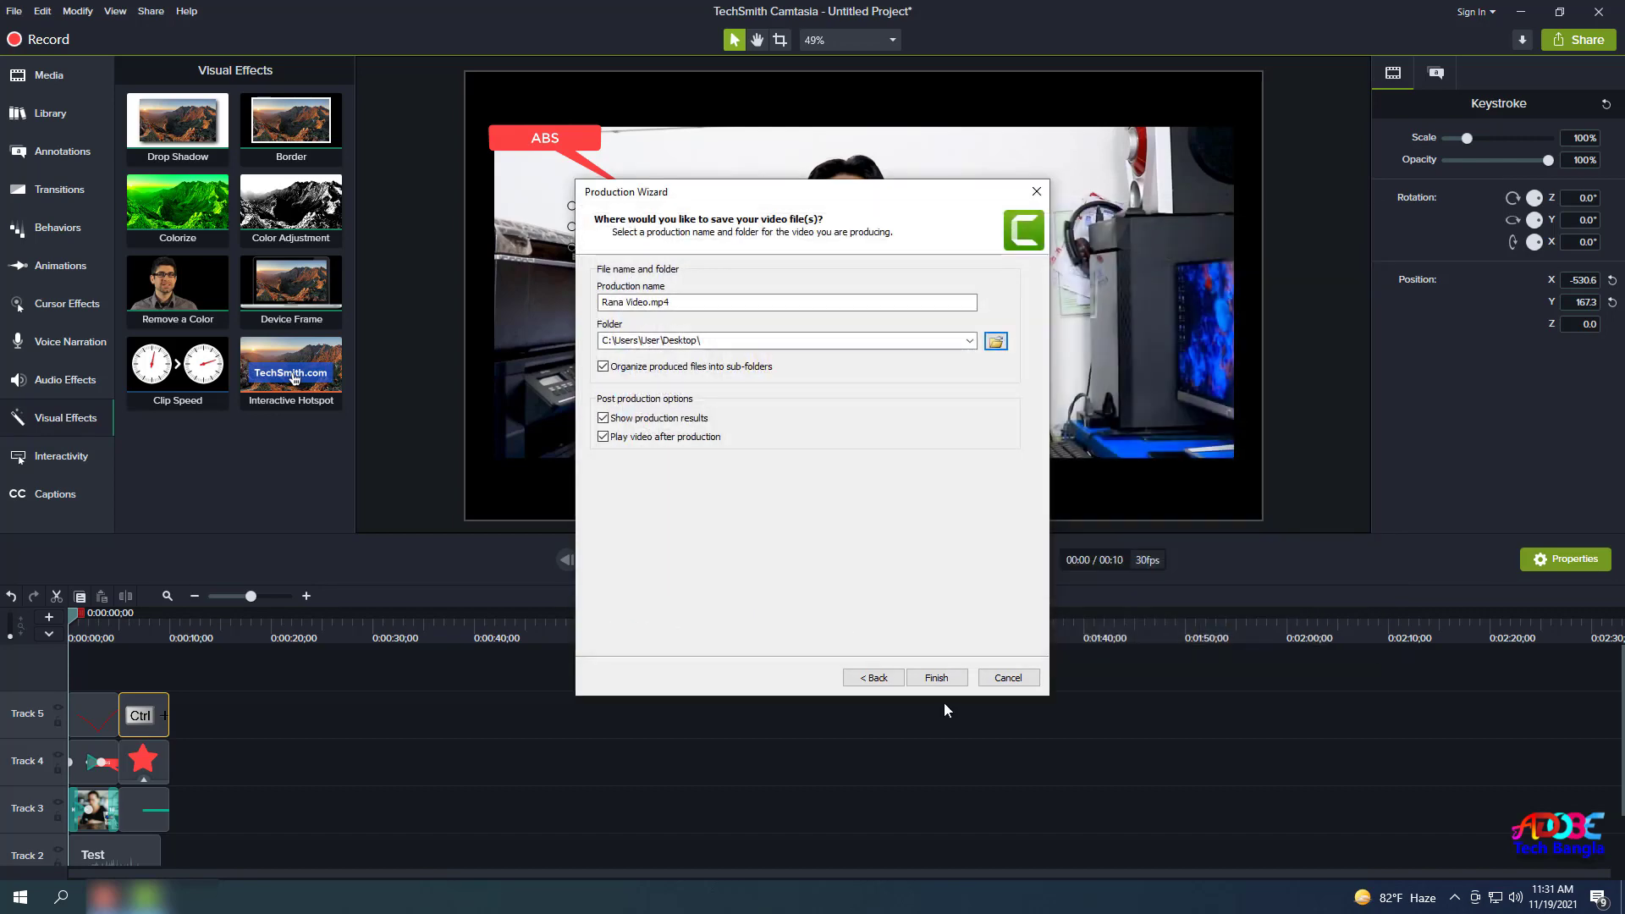
pyautogui.click(938, 682)
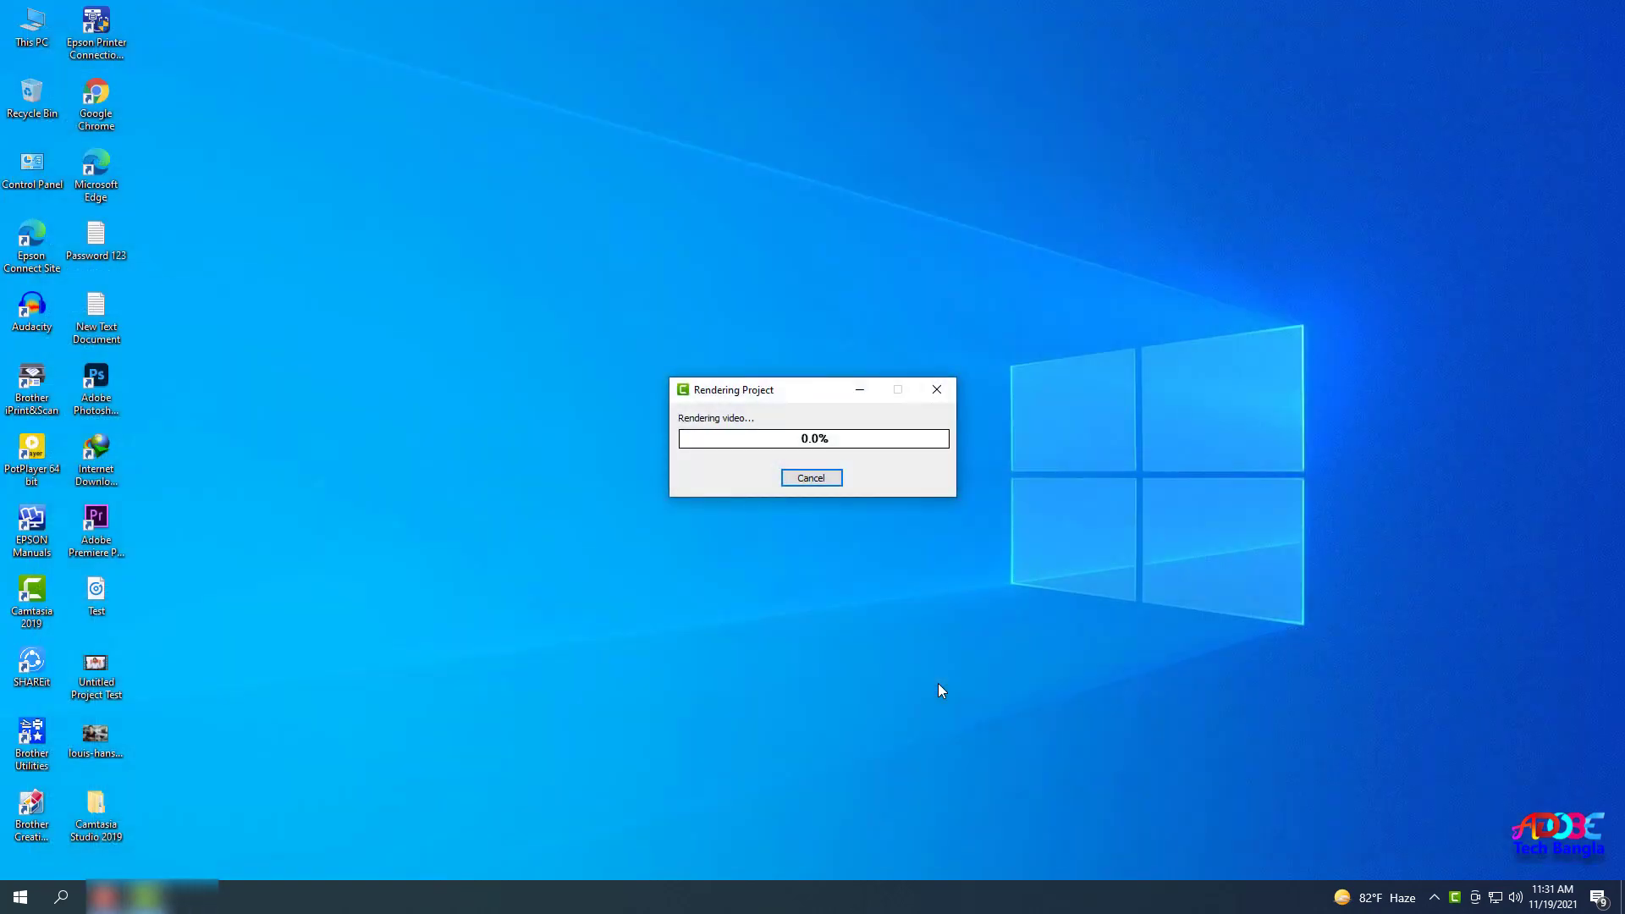